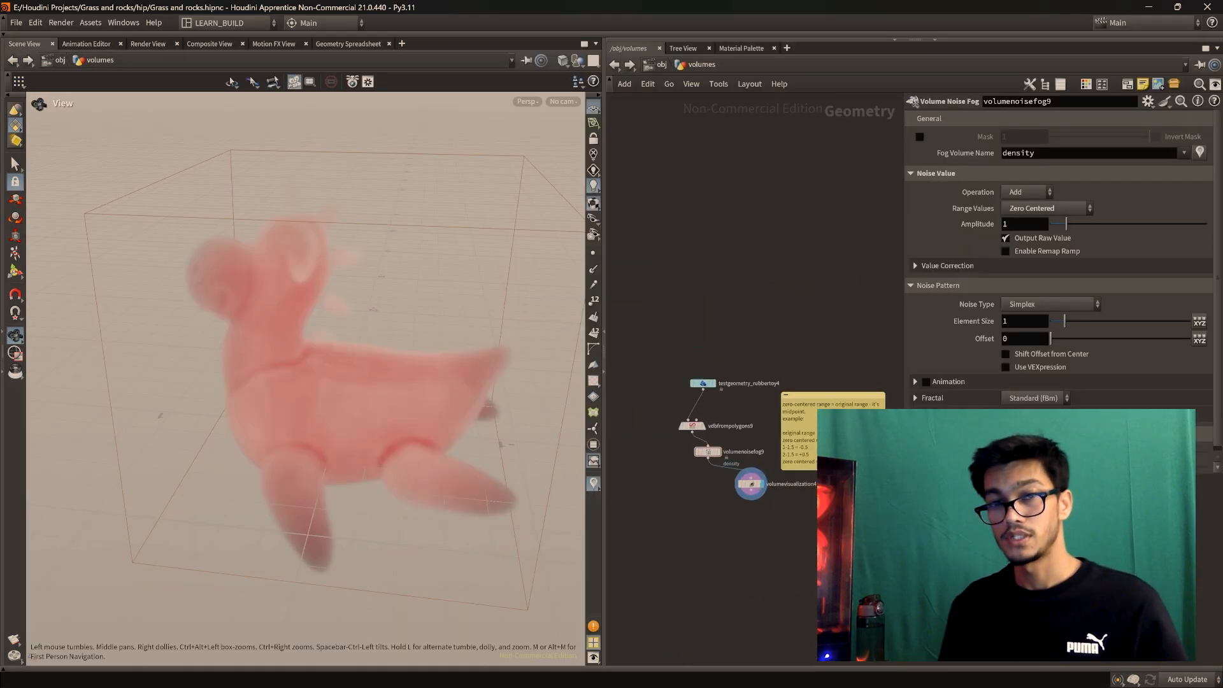
Set volumenoisefog9 to amplitude 7.42, element size 0.62 and offset 3.9, keeping Add
scroll(812, 421, "up", 3)
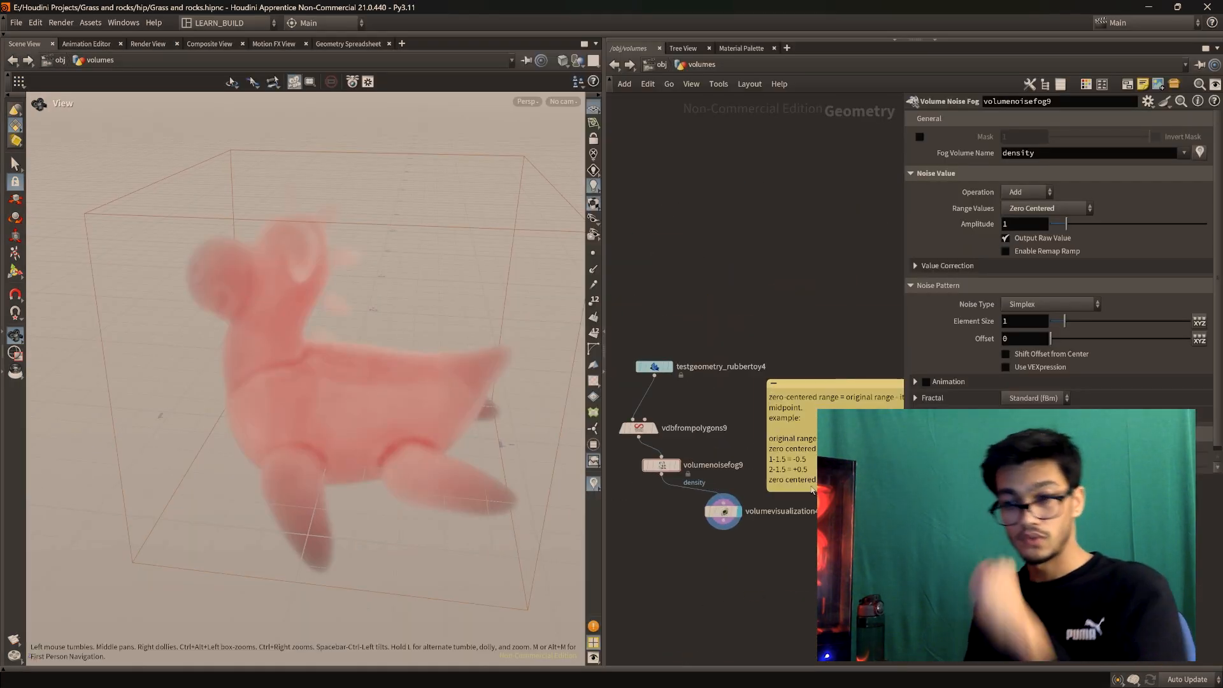
scroll(899, 382, "up", 3)
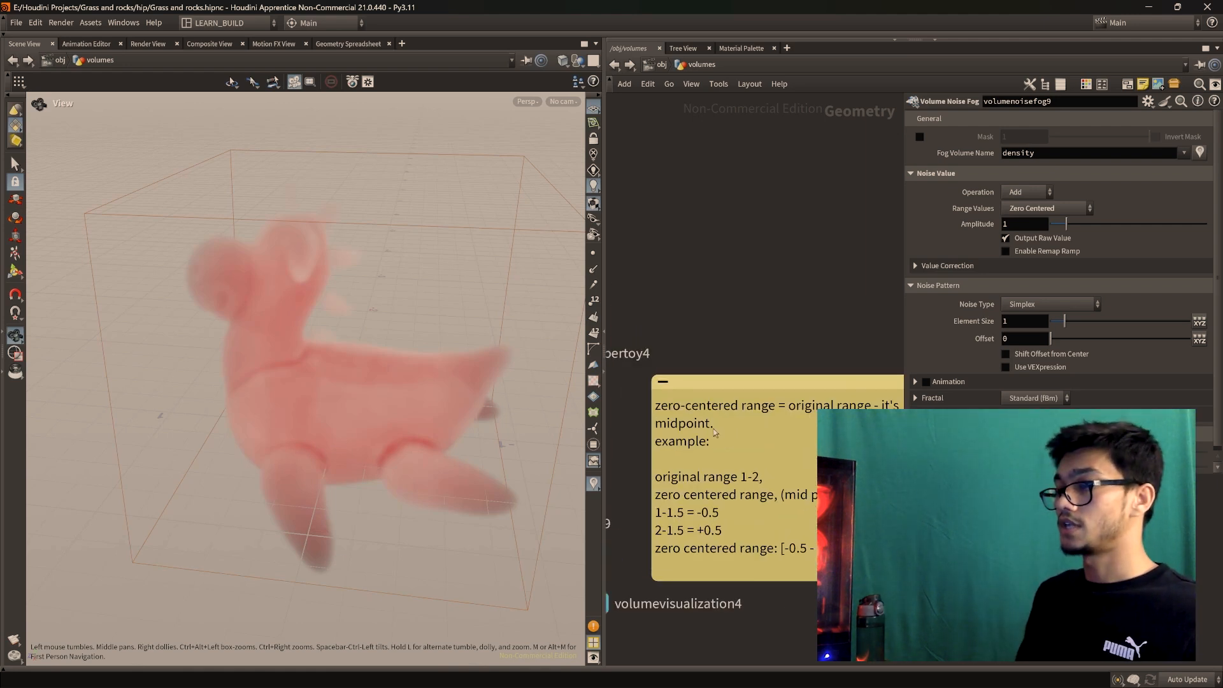
scroll(799, 383, "down", 5)
scroll(760, 355, "up", 5)
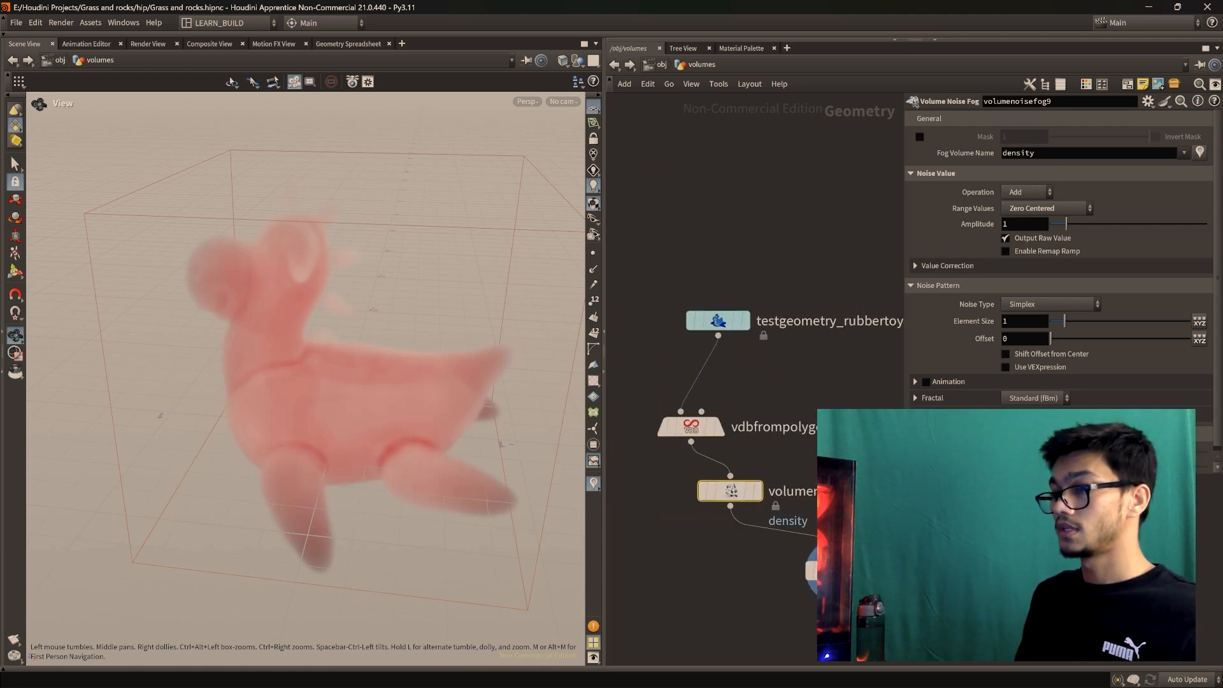
left_click_drag(1066, 224, 1090, 235)
left_click_drag(1090, 236, 1090, 235)
mouse_move(357, 357)
left_mouse_down()
mouse_move(337, 408)
mouse_move(376, 344)
left_mouse_up()
left_click_drag(357, 458, 338, 486)
left_click_drag(339, 486, 376, 416)
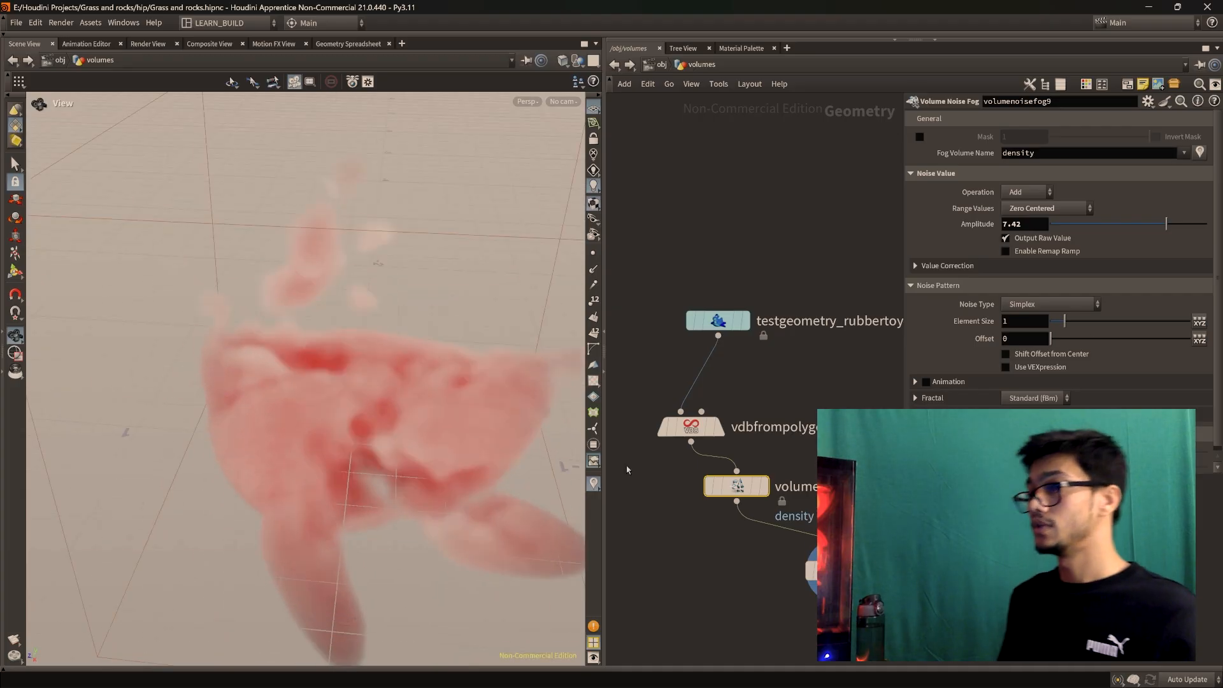
left_click_drag(344, 440, 384, 422)
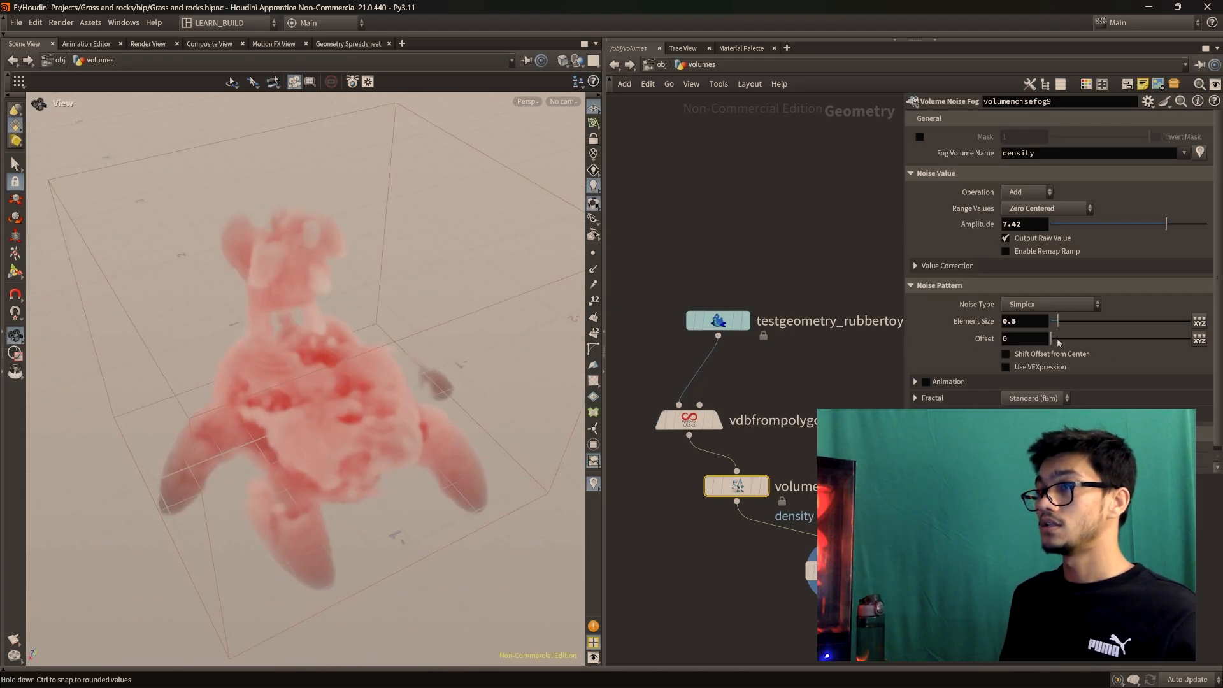
left_click_drag(1057, 342, 1059, 341)
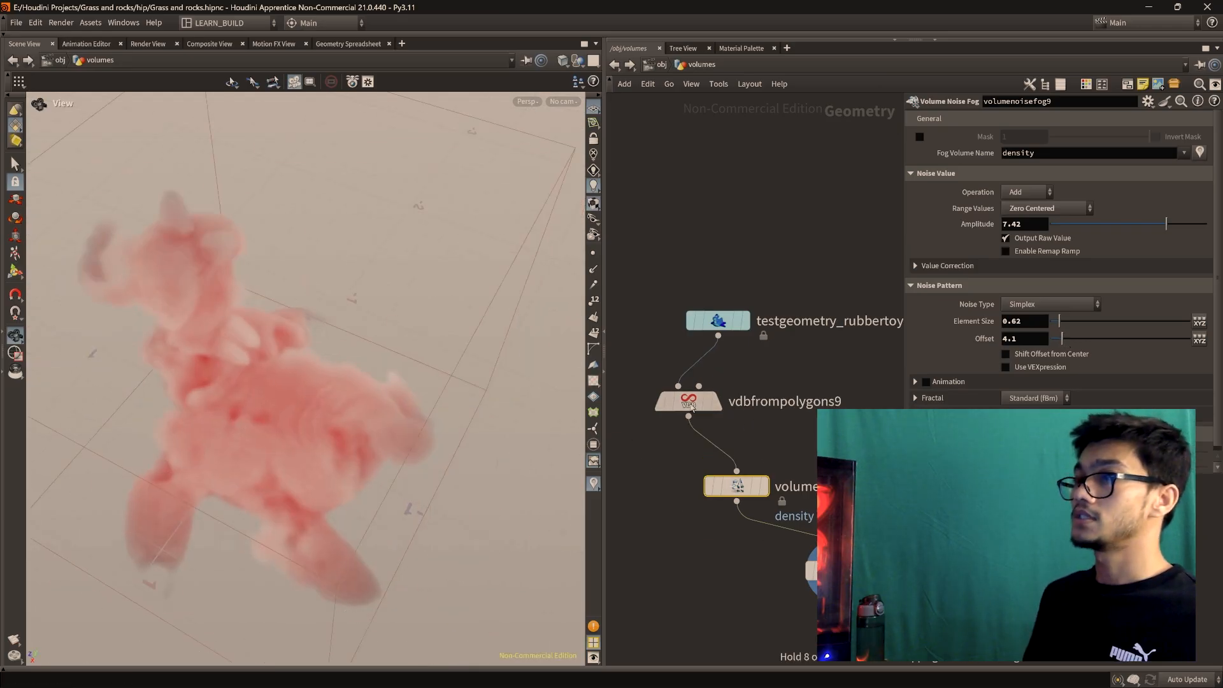
key("Tab")
Add a Sphere (Polygons) node, sphere9, and make it the displayed node
left_click(699, 446)
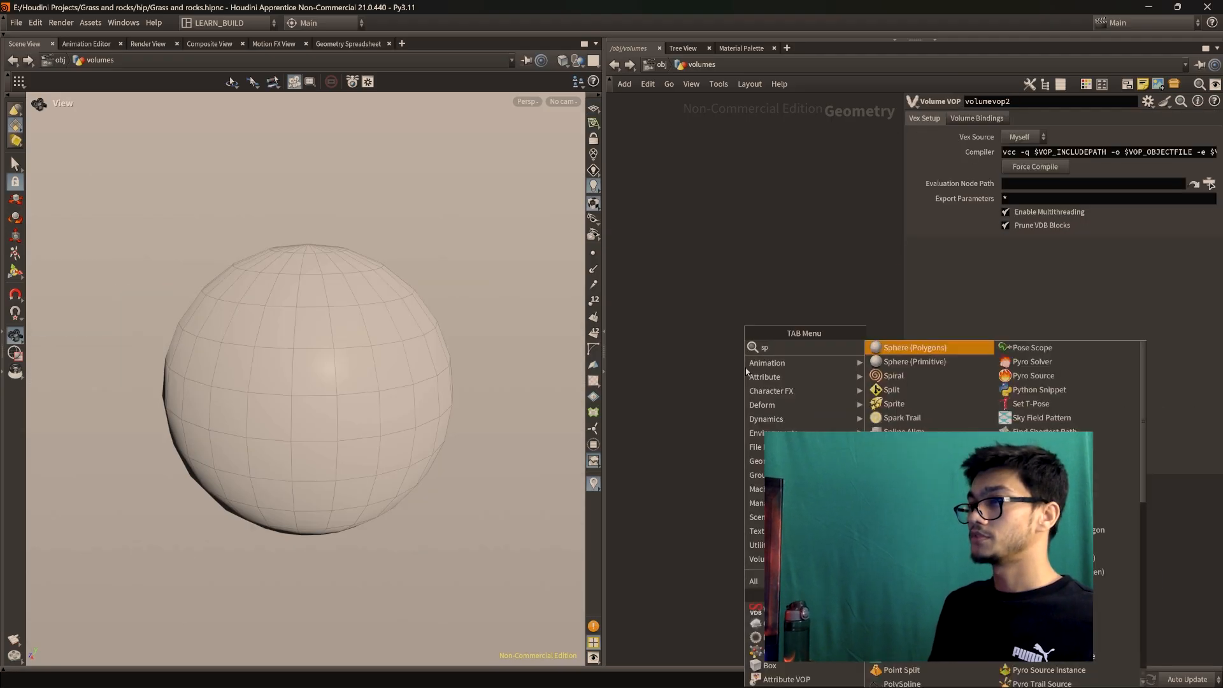
key("Return")
left_click(745, 365)
key("f")
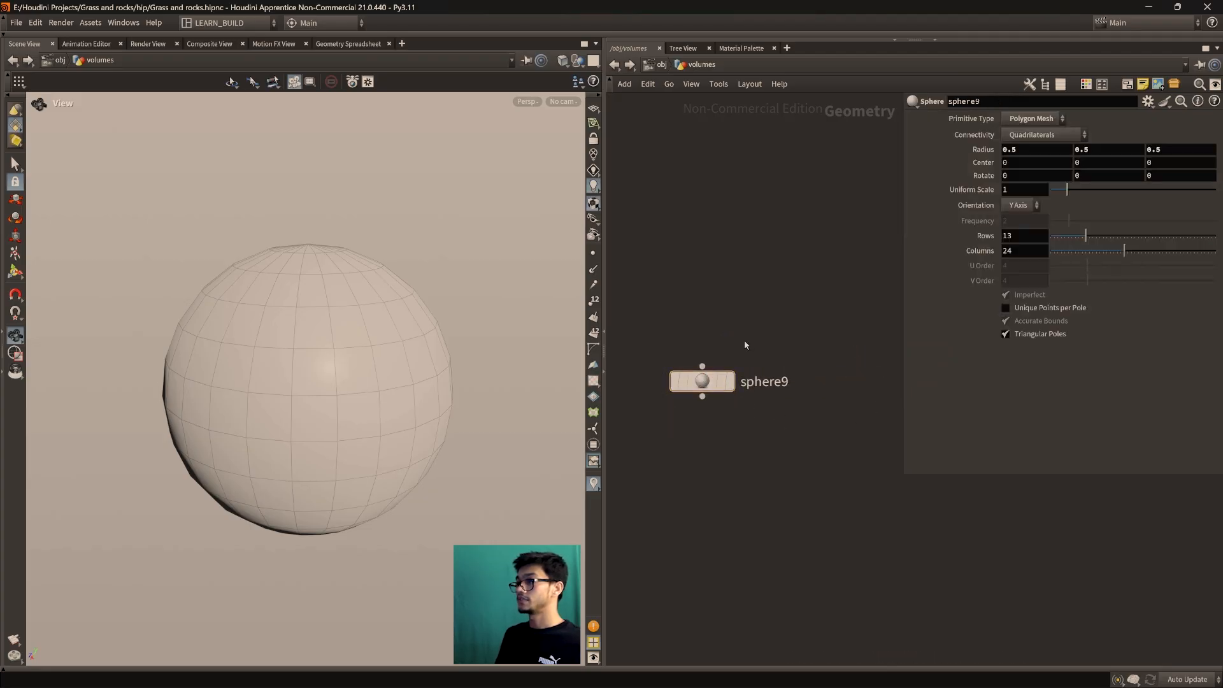
left_click(738, 347)
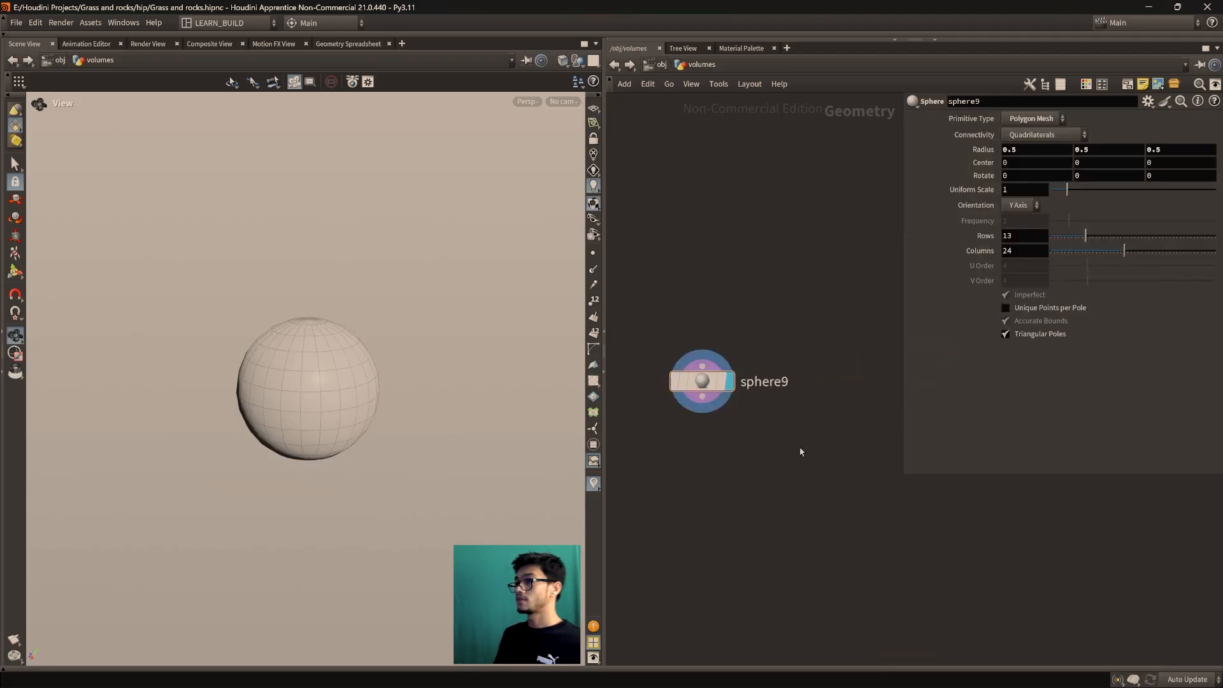
Pan the network over to the sticky notes and back so sphere9 sits higher
scroll(744, 541, "down", 3)
middle_click_drag(730, 541, 892, 375)
middle_click_drag(618, 537, 988, 470)
scroll(892, 502, "down", 1)
middle_click_drag(861, 513, 561, 643)
middle_click_drag(911, 431, 765, 445)
scroll(766, 451, "up", 3)
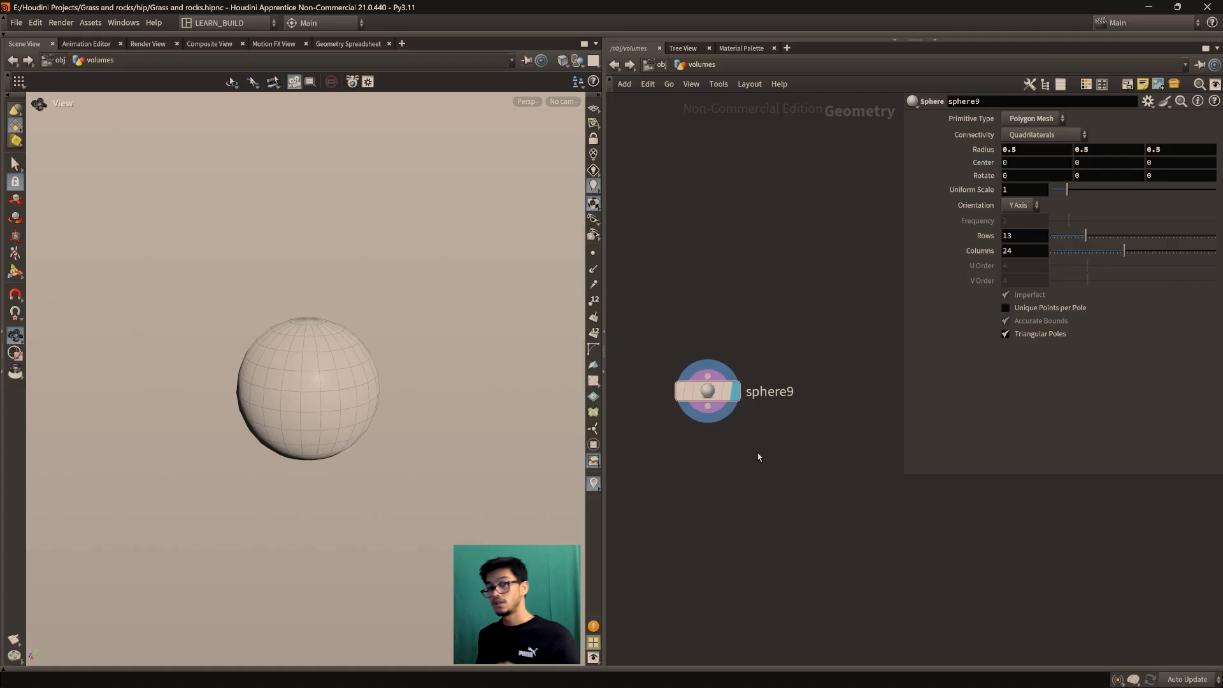
middle_click_drag(744, 473, 767, 419)
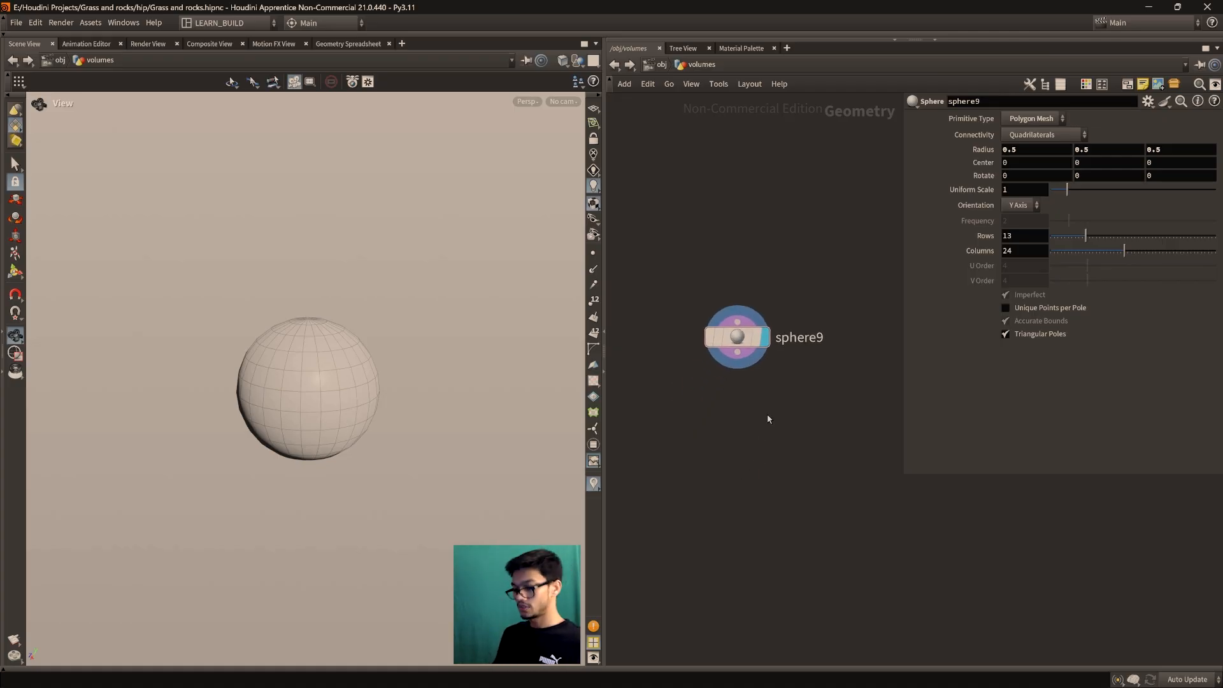
Add an IsoOffset node, isooffset5, below sphere9 and display its fog volume
key("Tab")
type("off")
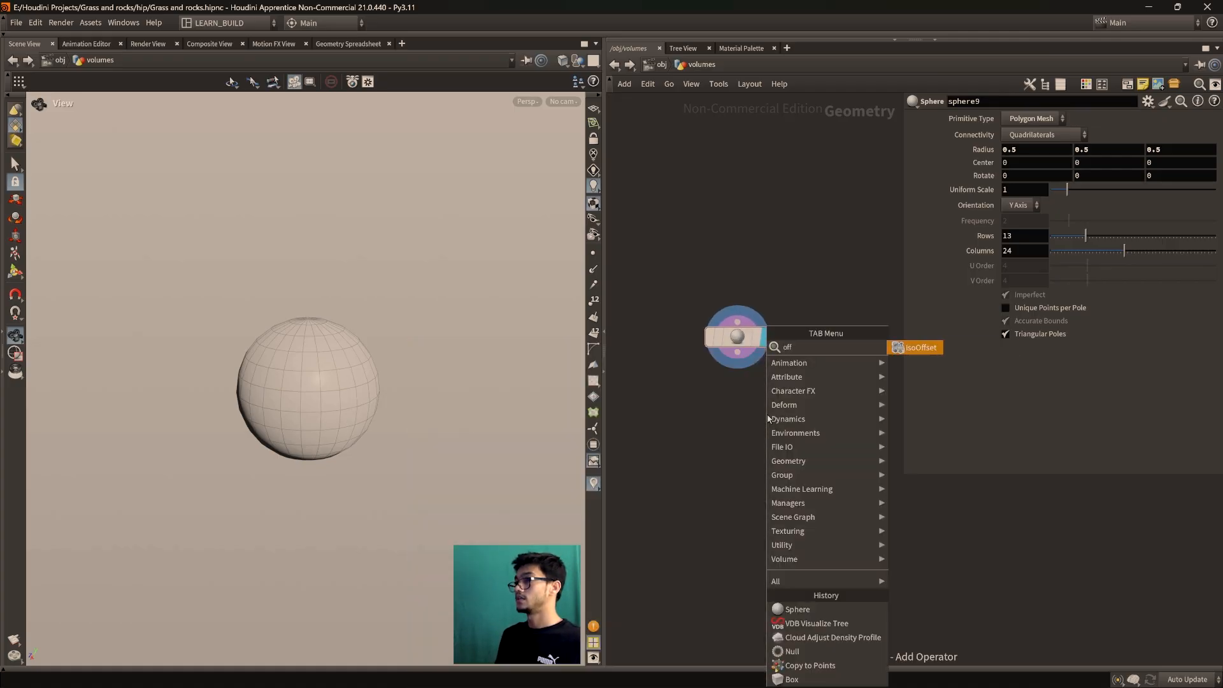
key("Return")
left_click(823, 448)
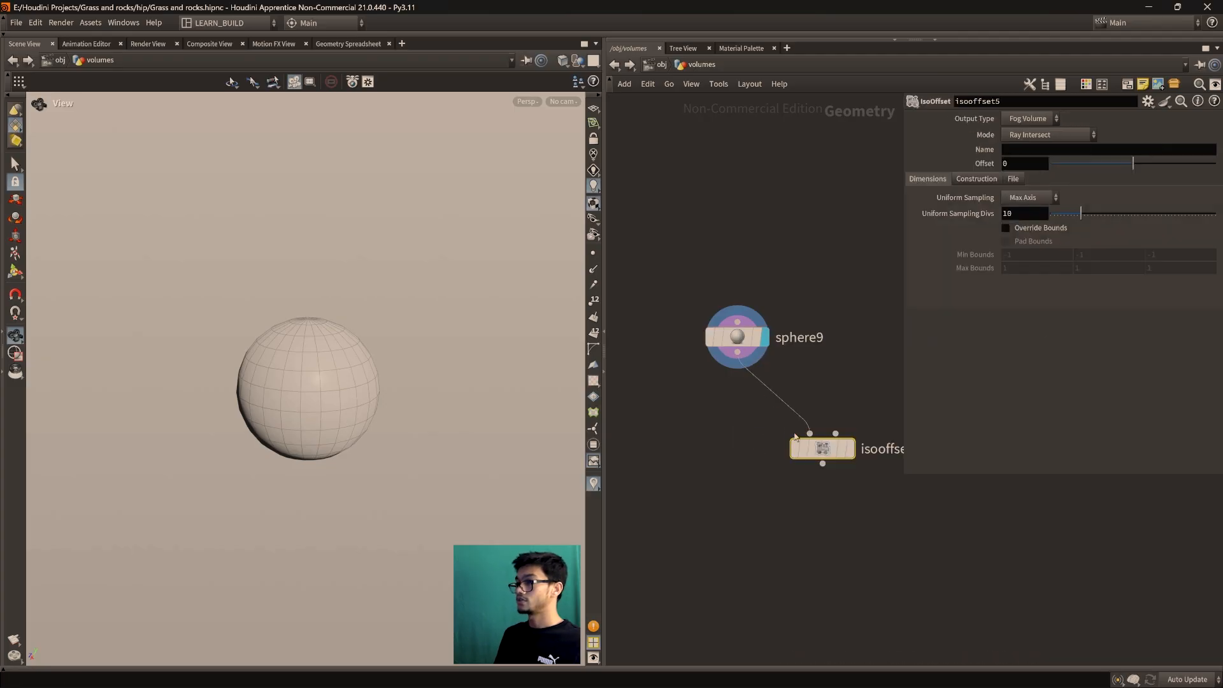
left_click(852, 417)
key("f")
Orbit around the fog volume and shift sphere9 slightly left in the network
left_click_drag(345, 408, 324, 408)
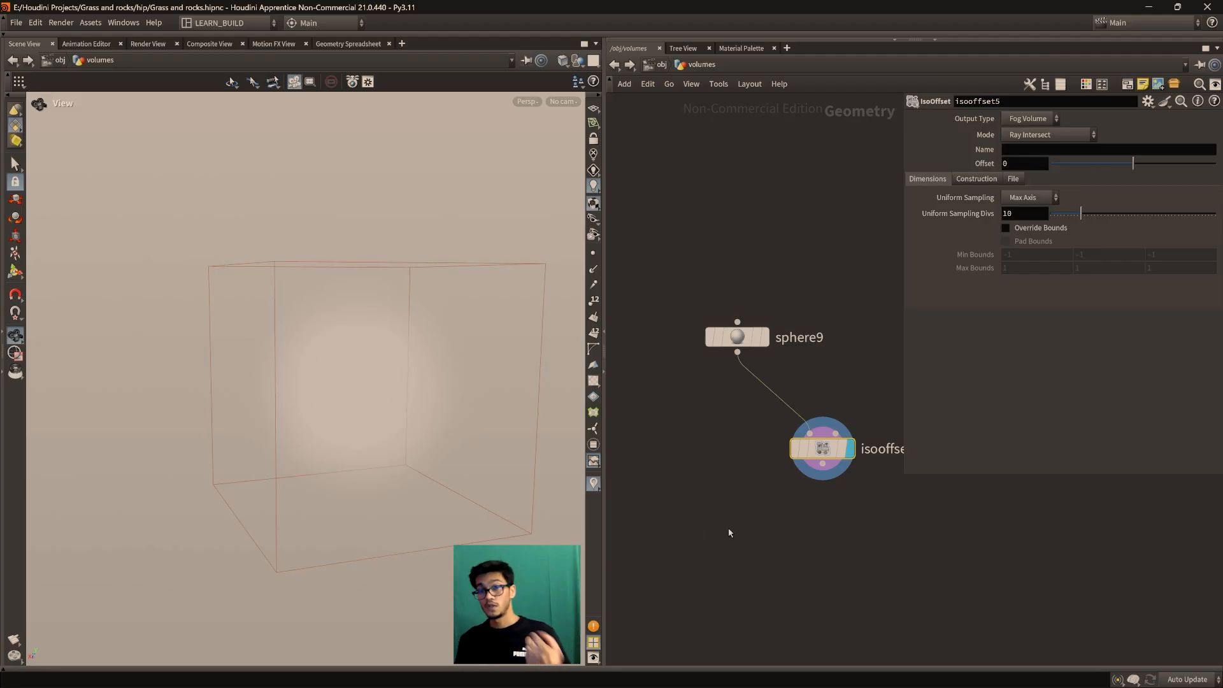
left_click_drag(357, 424, 331, 437)
mouse_move(846, 460)
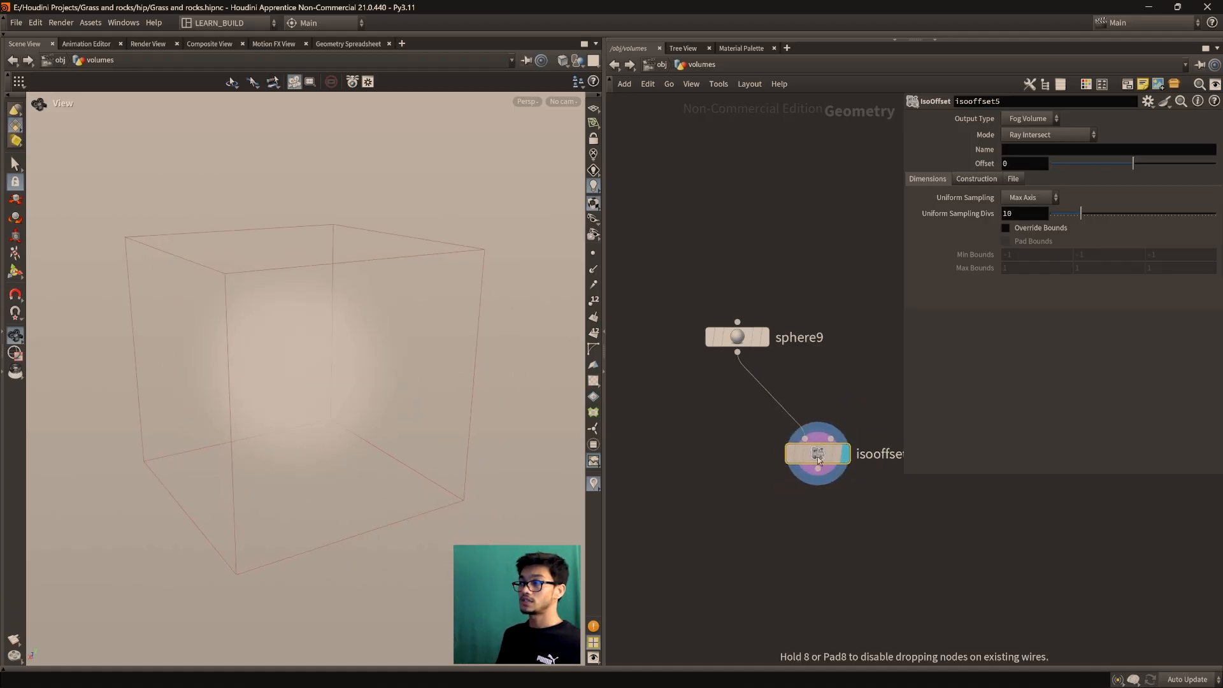
mouse_move(737, 341)
left_click_drag(738, 341, 715, 349)
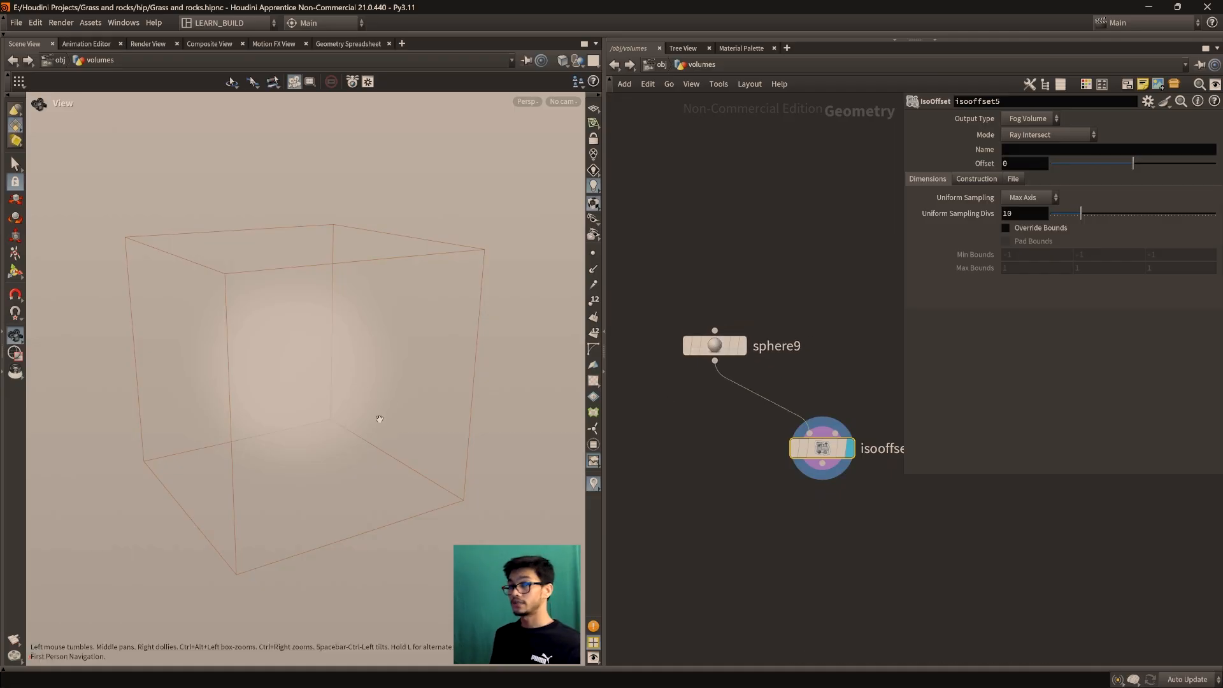
left_click_drag(359, 464, 293, 433)
mouse_move(323, 390)
left_mouse_down()
mouse_move(287, 399)
mouse_move(241, 370)
mouse_move(320, 379)
mouse_move(324, 412)
left_mouse_up()
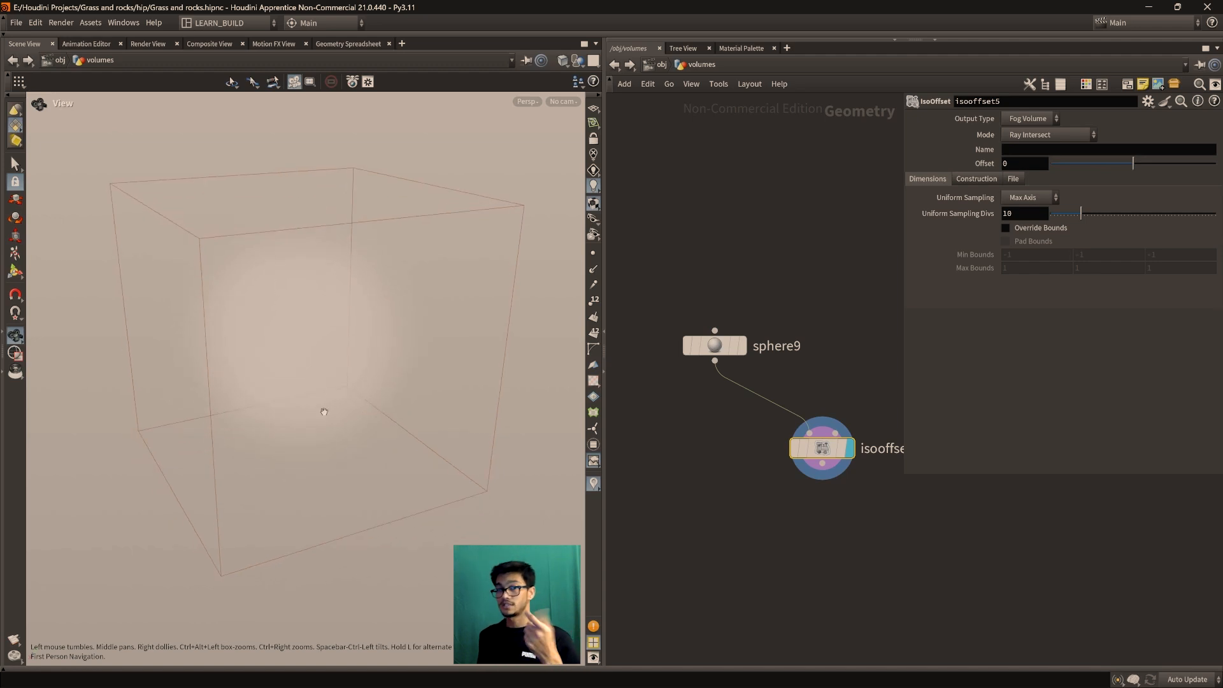
mouse_move(325, 412)
left_mouse_down()
mouse_move(347, 398)
mouse_move(330, 380)
mouse_move(327, 394)
left_mouse_up()
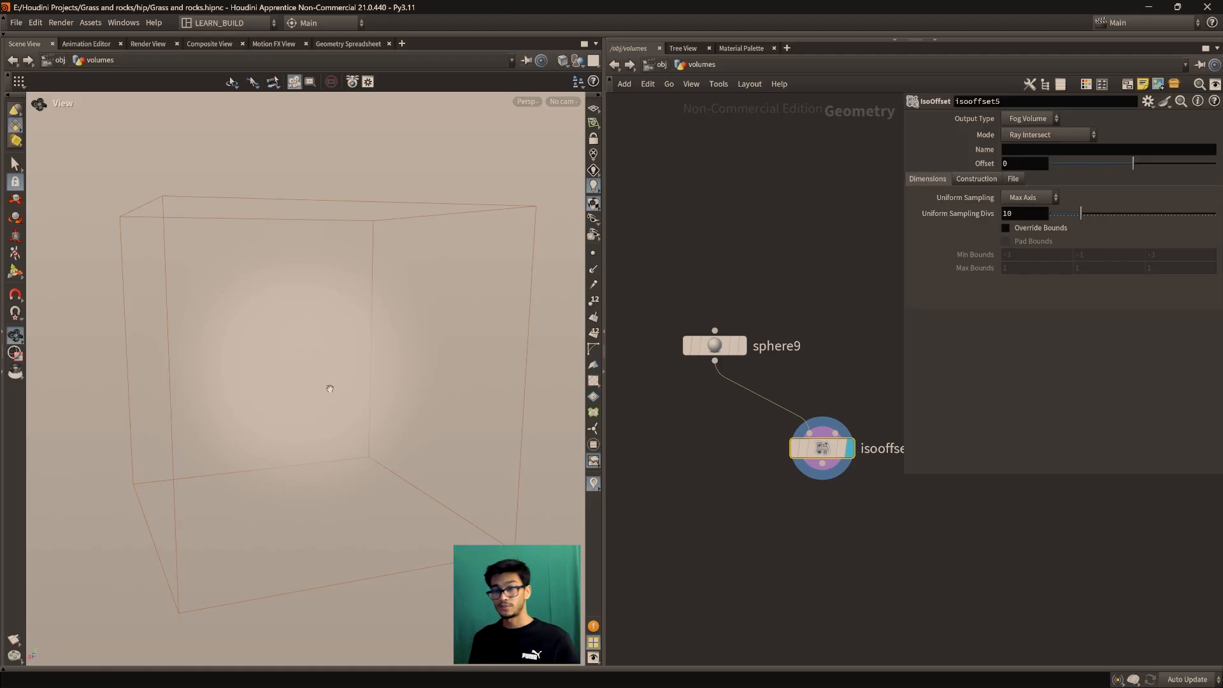
middle_click_drag(676, 476, 718, 458)
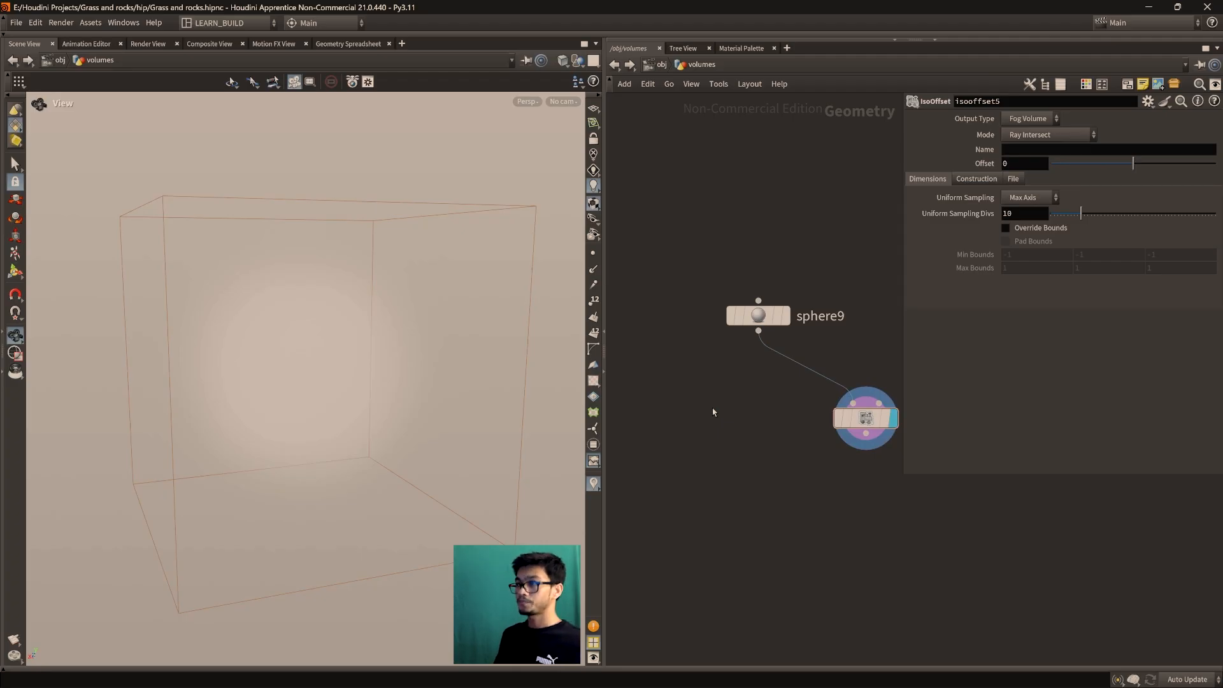
middle_click_drag(747, 423, 716, 431)
mouse_move(298, 375)
left_mouse_down()
mouse_move(281, 383)
mouse_move(309, 389)
left_mouse_up()
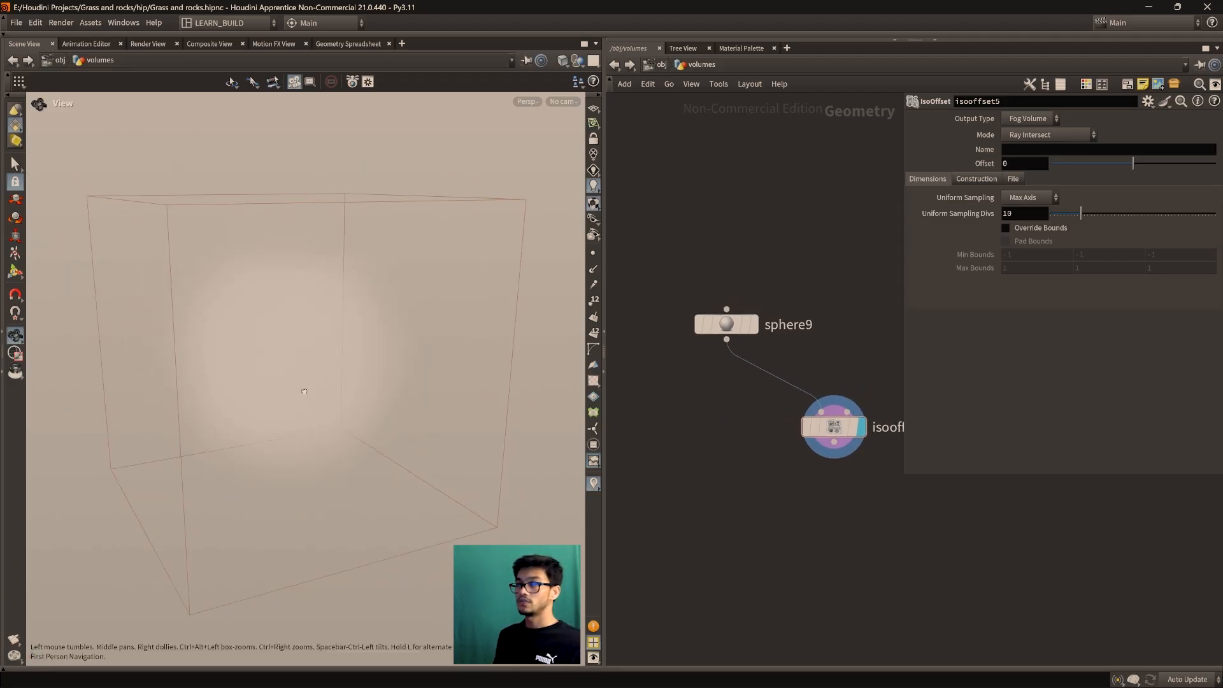
mouse_move(837, 438)
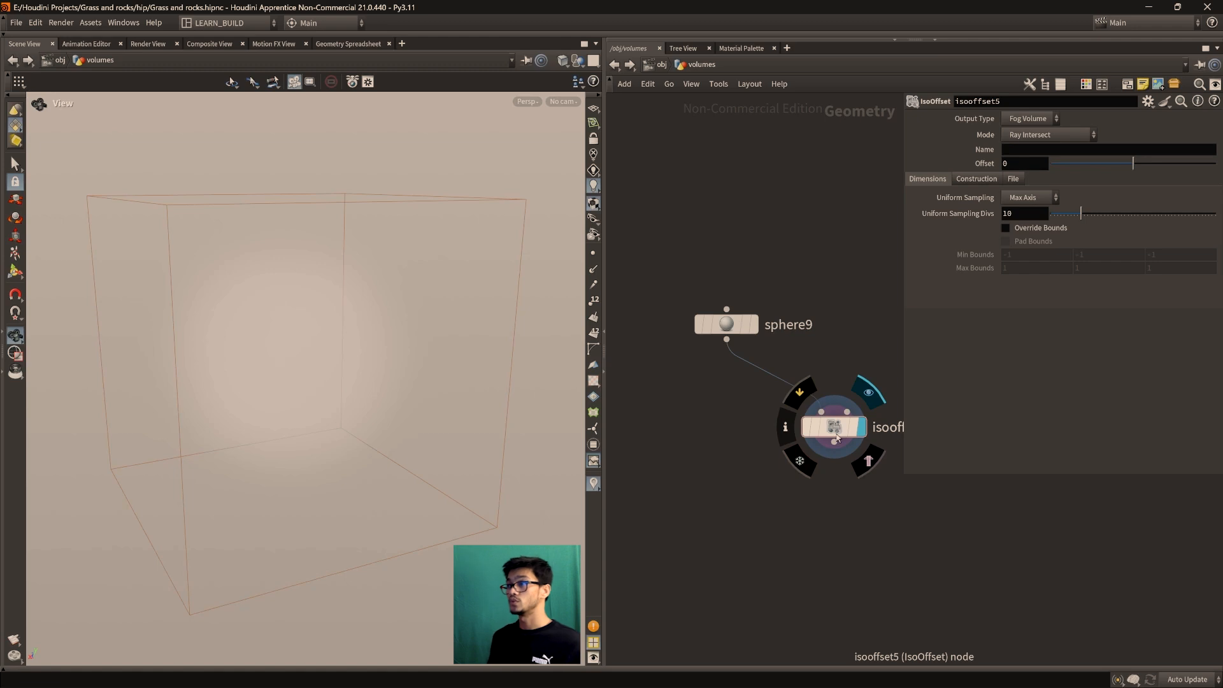
key("Tab")
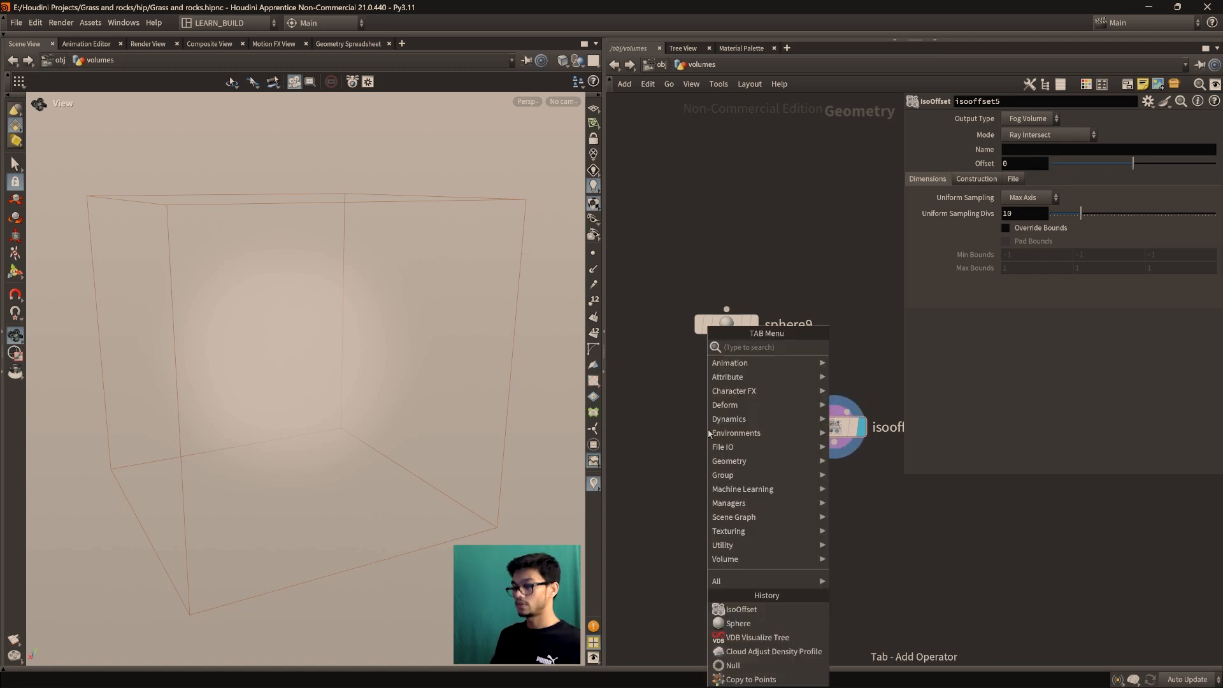
Place vdbfrompolygons8 left of isooffset5 and wire sphere9 into its first input
type("vdbfrom")
key("Down")
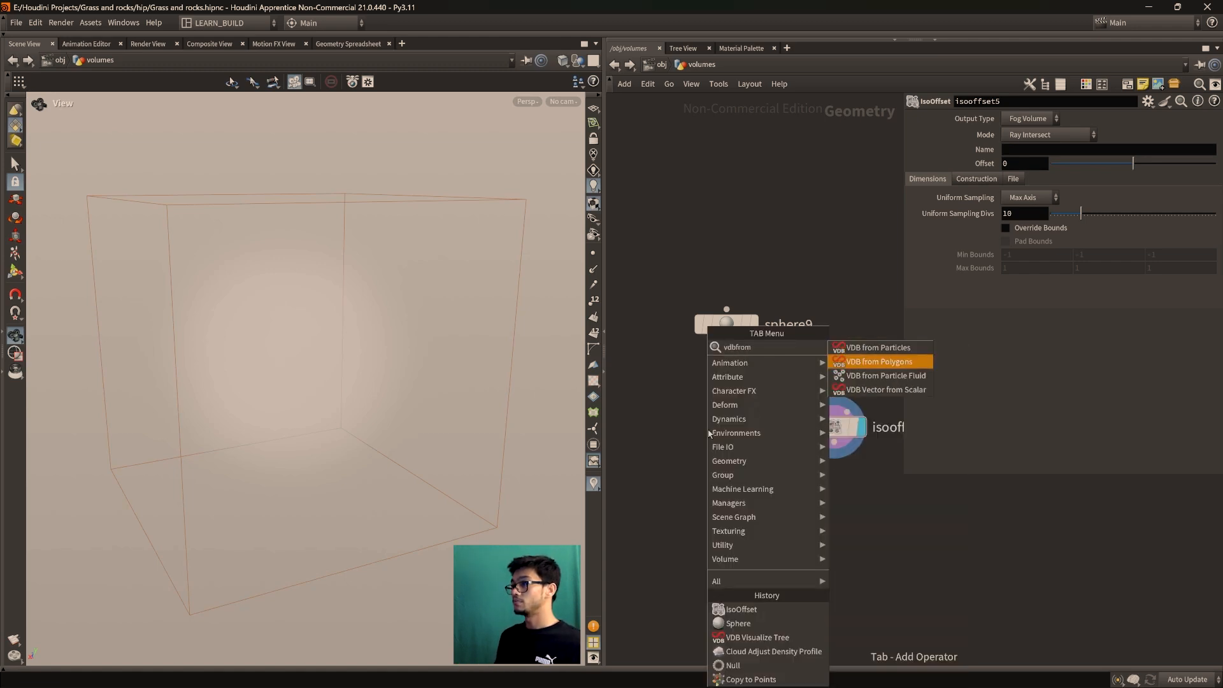
key("Return")
left_click(679, 446)
mouse_move(727, 348)
left_mouse_down()
mouse_move(668, 429)
mouse_move(683, 465)
mouse_move(662, 452)
left_mouse_up()
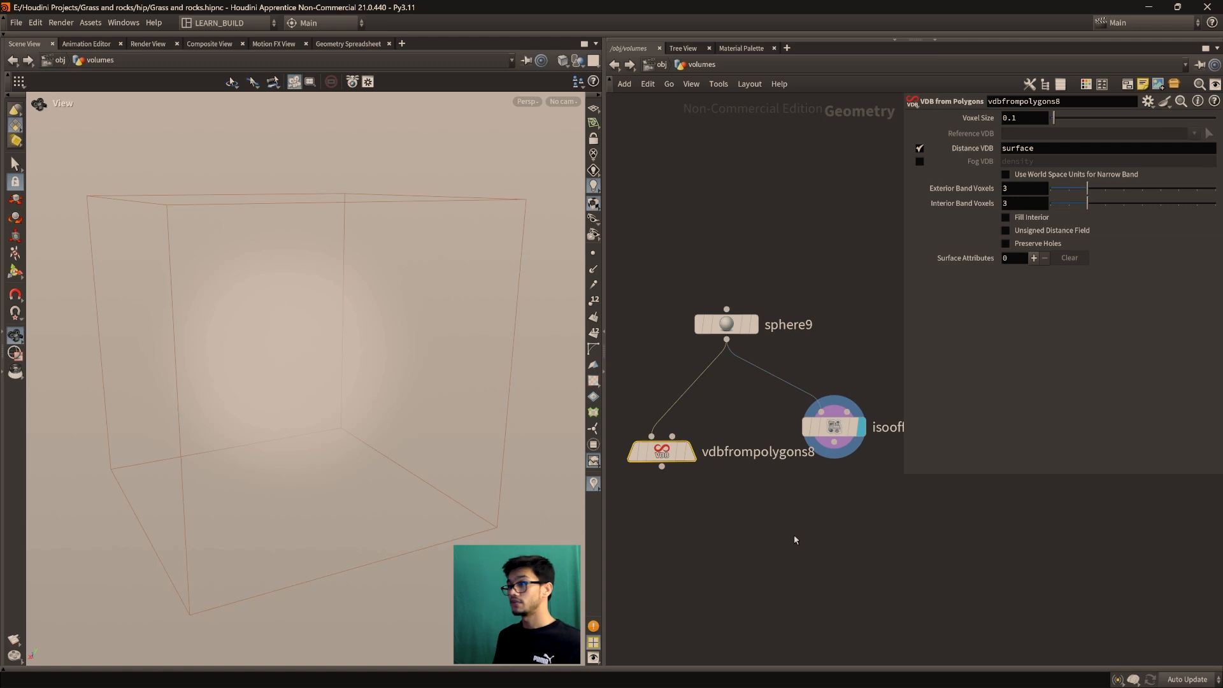
middle_click_drag(801, 530, 805, 583)
left_click_drag(846, 479, 881, 493)
middle_click_drag(778, 565, 751, 561)
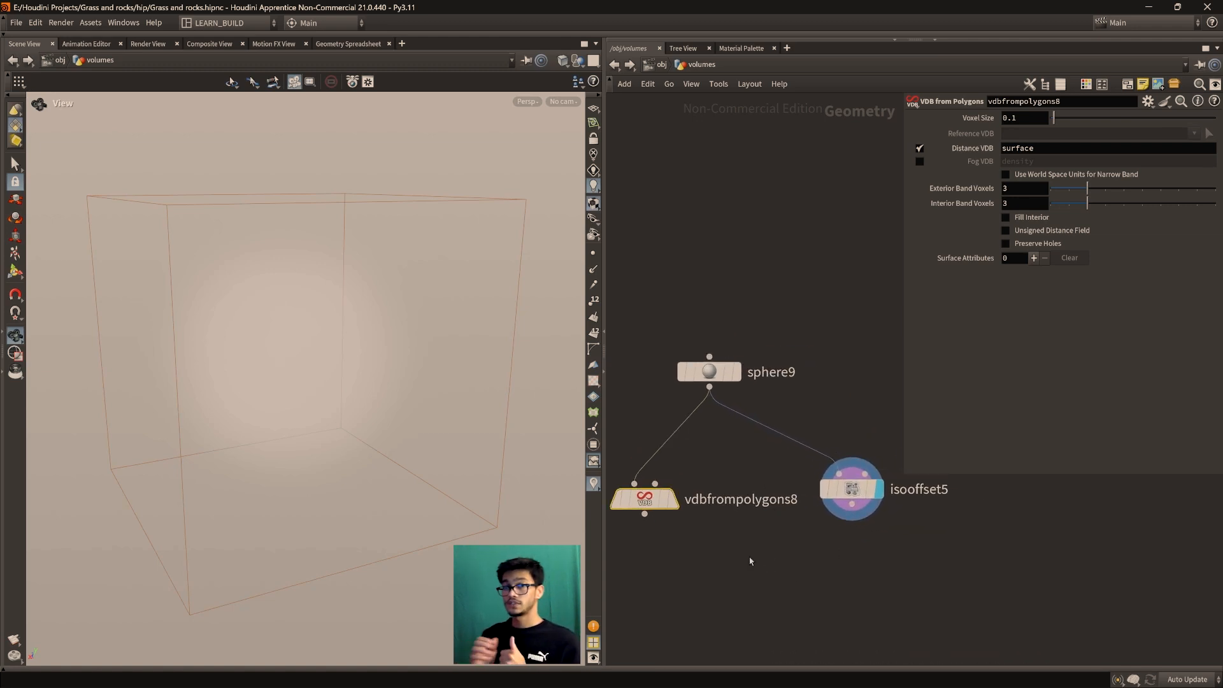
scroll(306, 377, "down", 2)
mouse_move(303, 380)
left_mouse_down()
mouse_move(274, 401)
mouse_move(309, 403)
left_mouse_up()
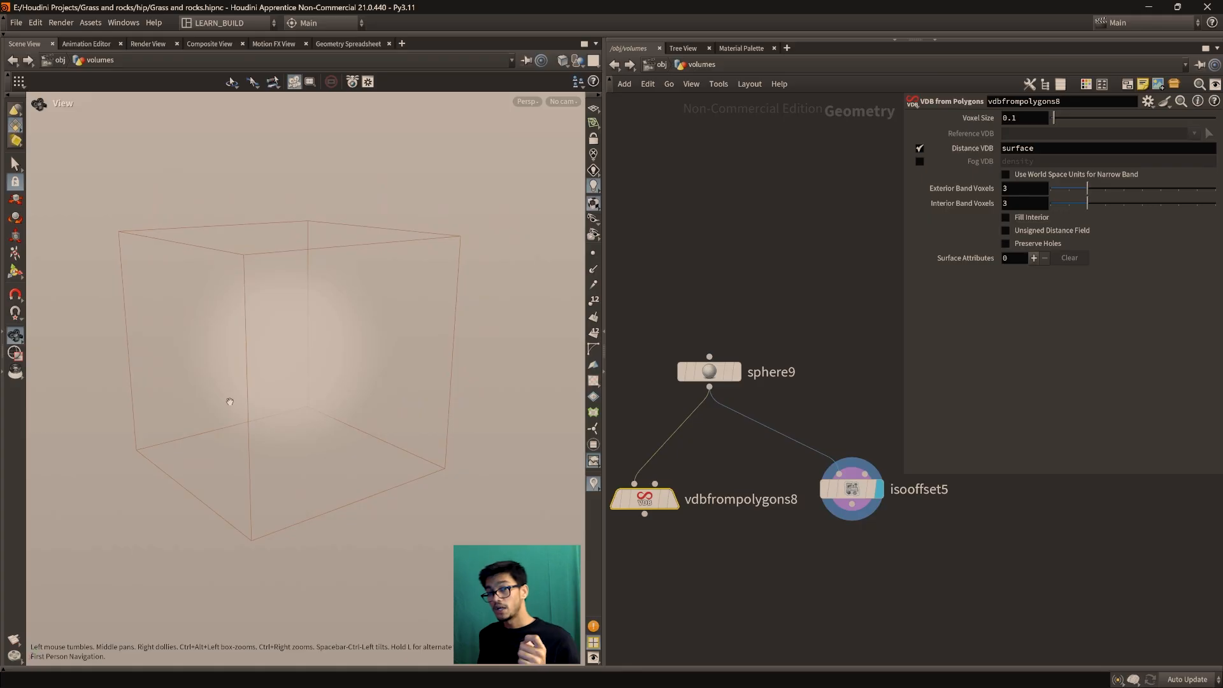
left_click_drag(284, 423, 228, 332)
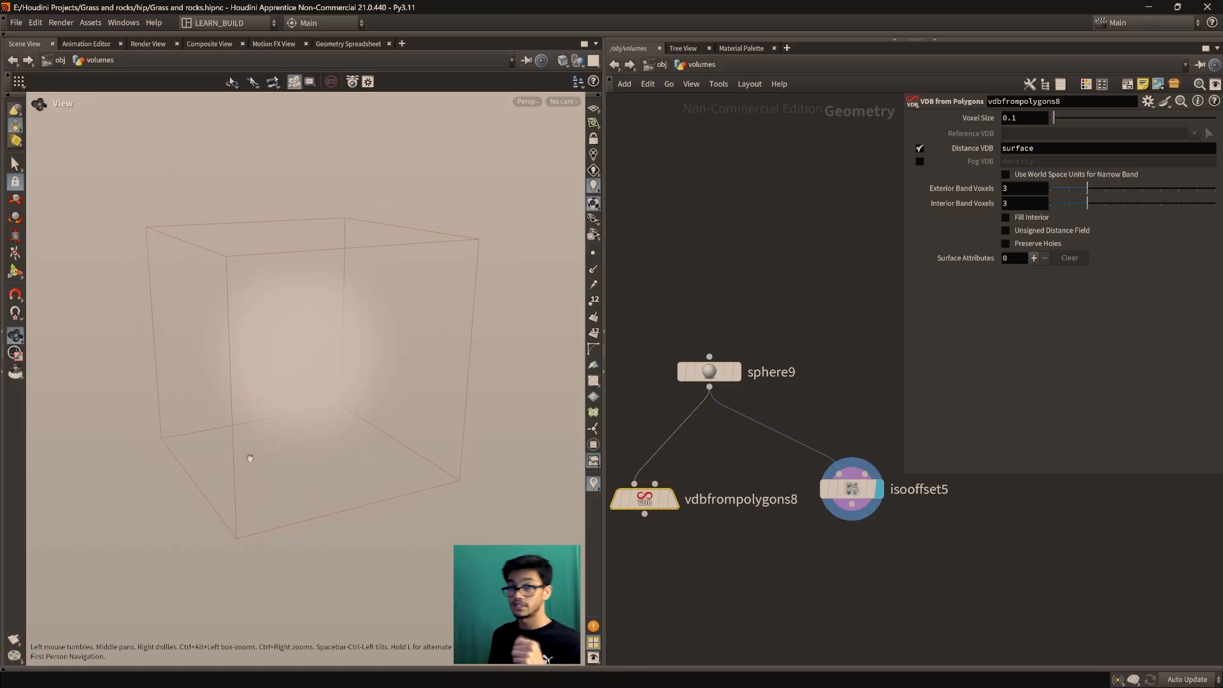
left_click_drag(250, 459, 284, 444)
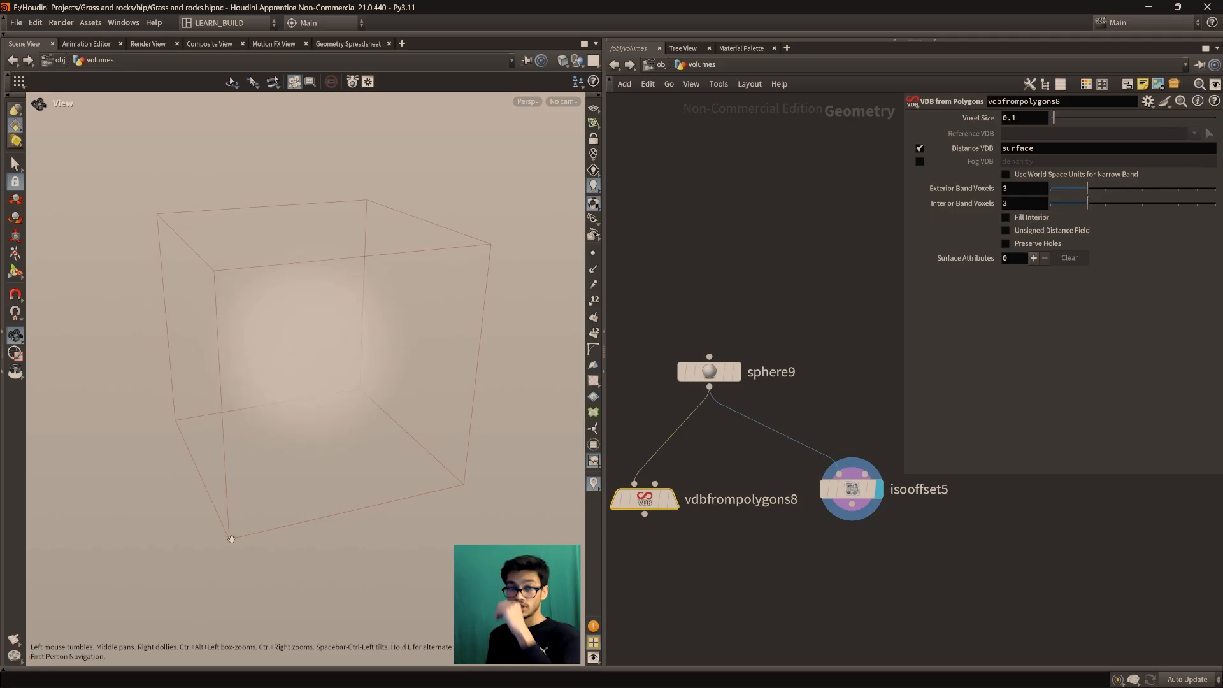
left_click_drag(254, 341, 263, 383)
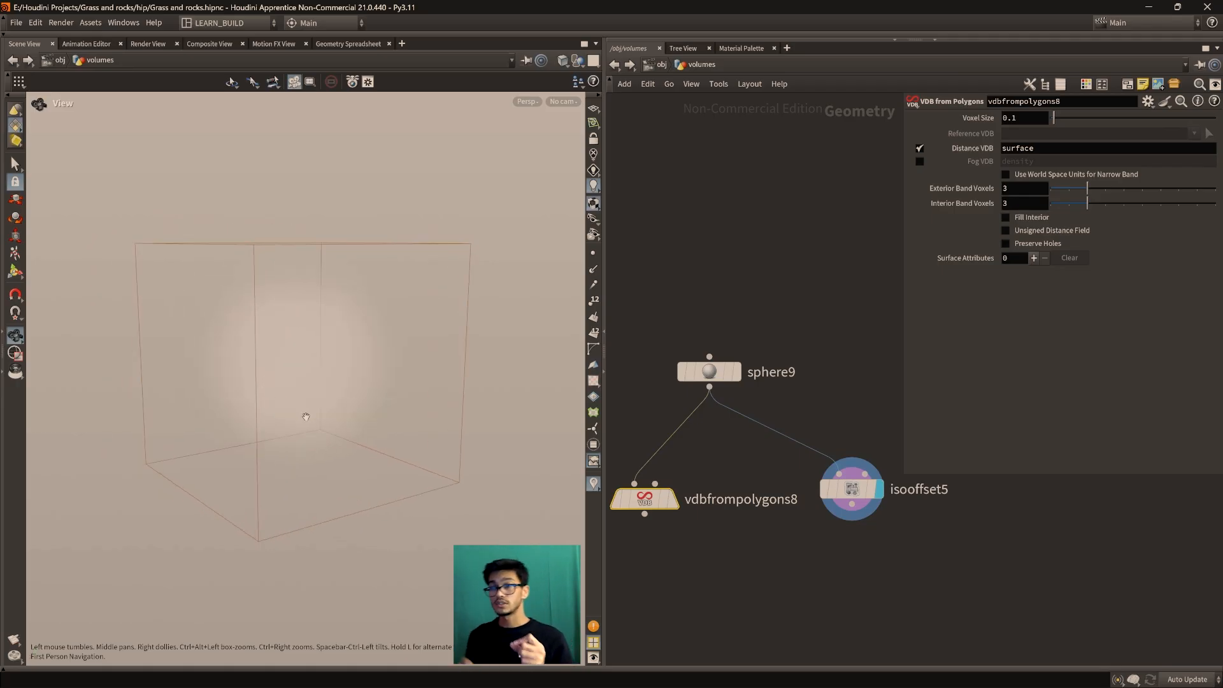
left_click_drag(306, 417, 343, 342)
left_click_drag(374, 348, 283, 513)
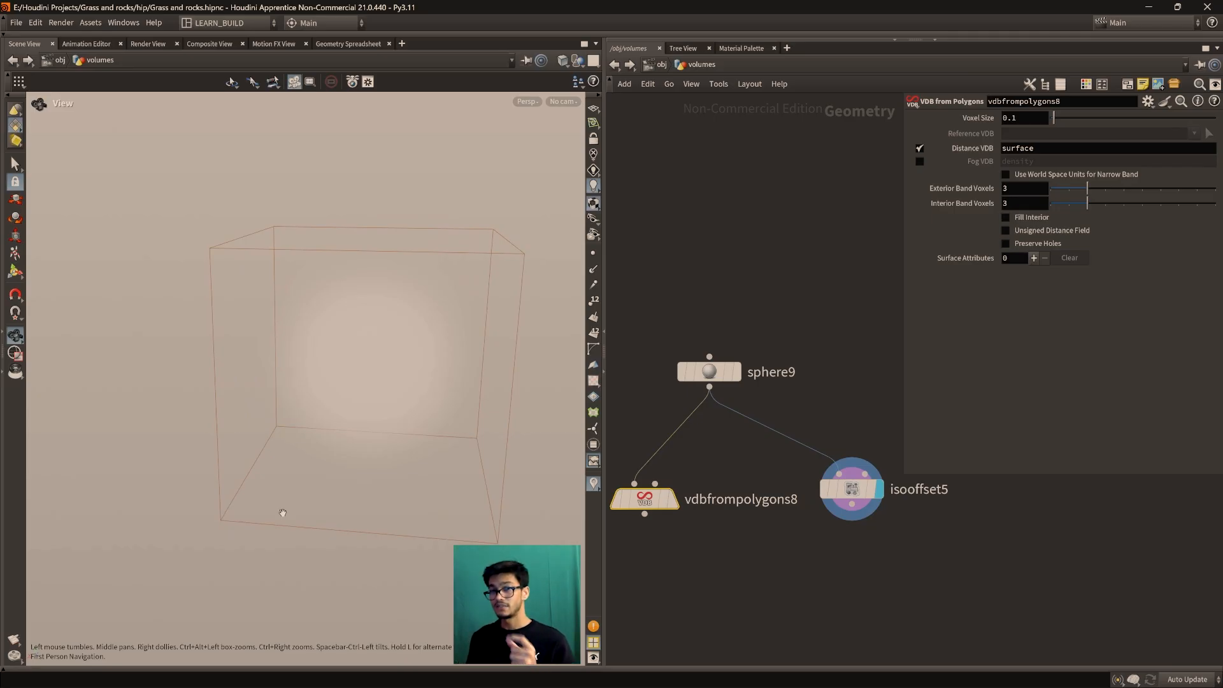
left_click_drag(283, 513, 301, 520)
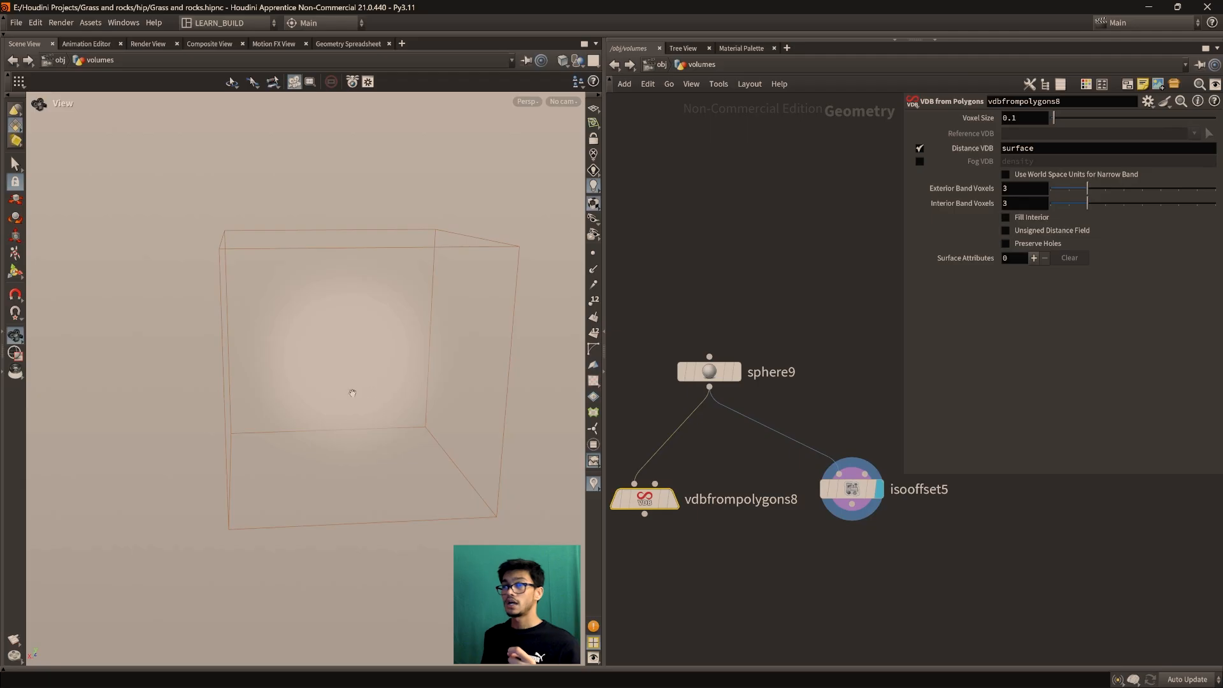
left_click_drag(331, 426, 375, 380)
left_click_drag(381, 428, 358, 433)
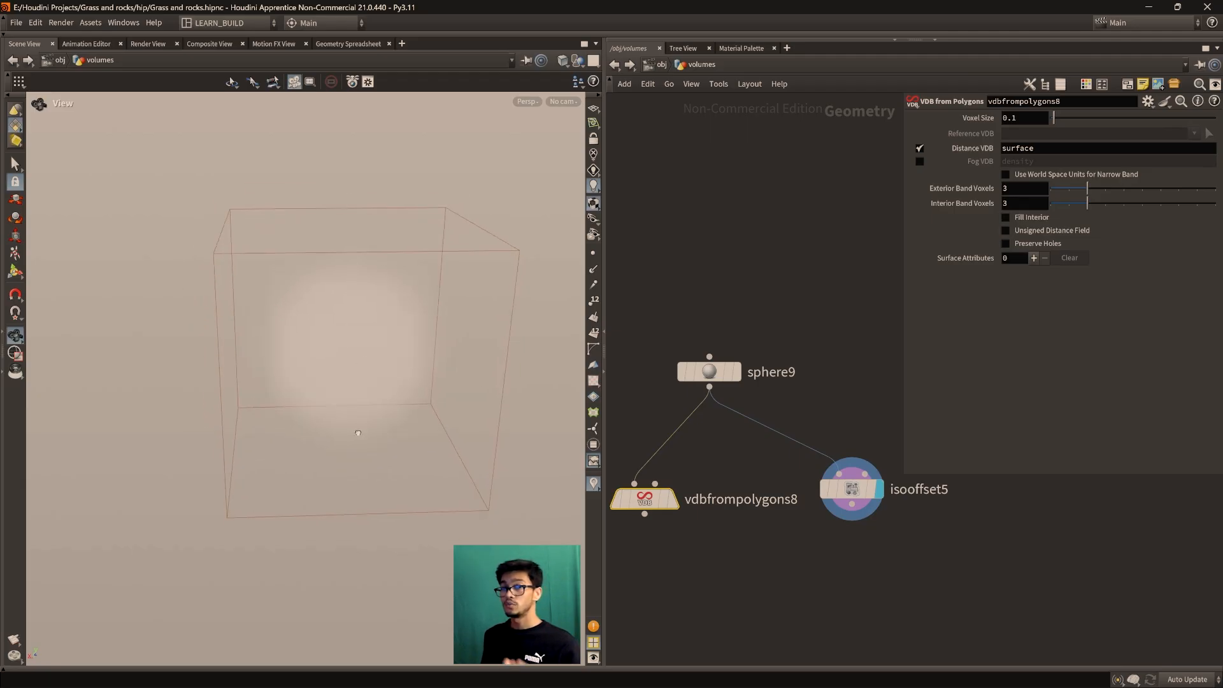
left_click_drag(341, 498, 275, 513)
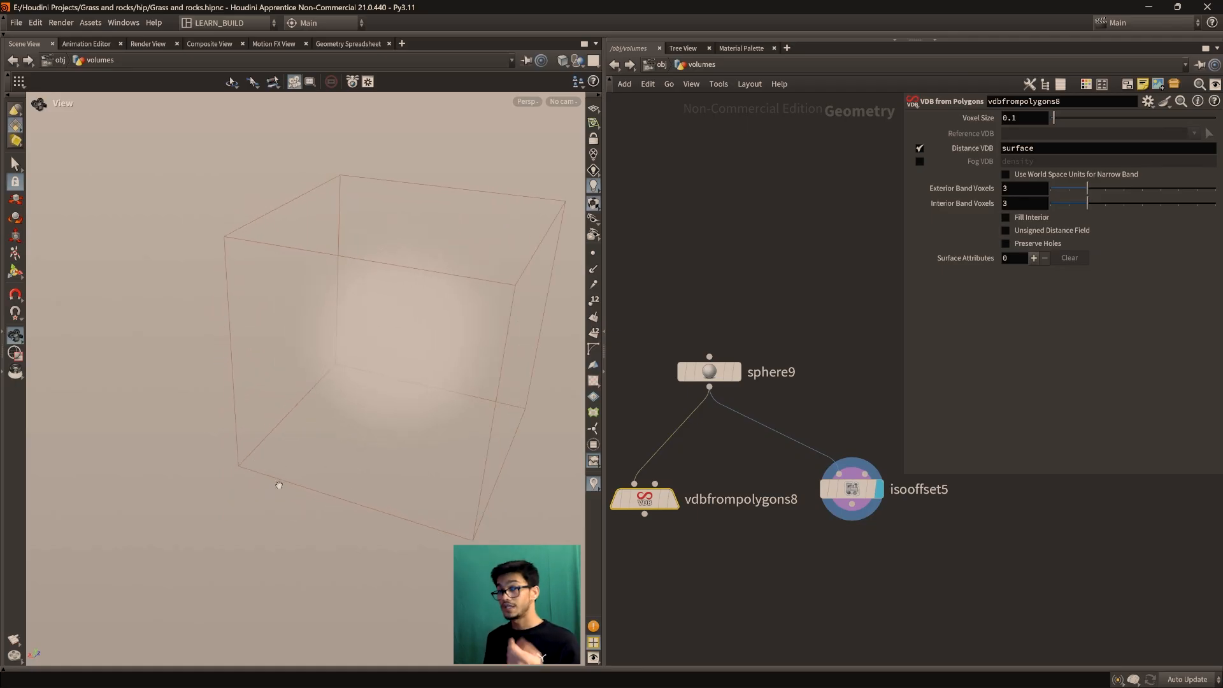
left_click_drag(267, 513, 279, 468)
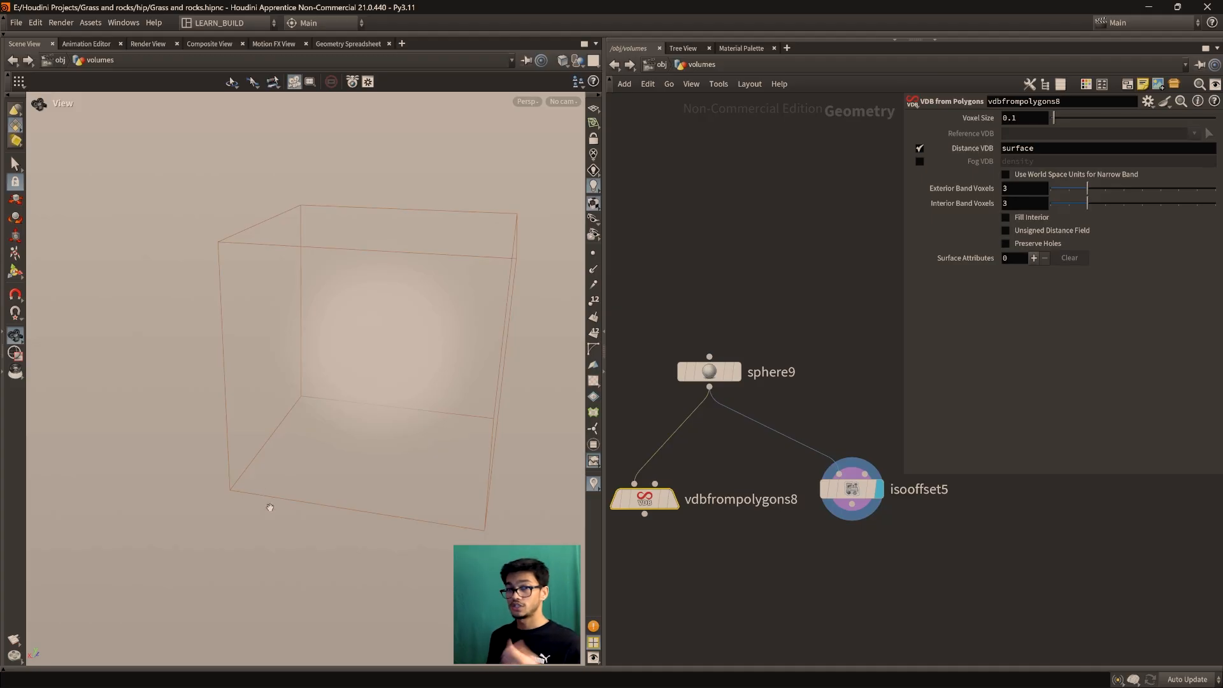
mouse_move(249, 510)
left_mouse_down()
mouse_move(232, 518)
mouse_move(255, 491)
mouse_move(244, 489)
left_mouse_up()
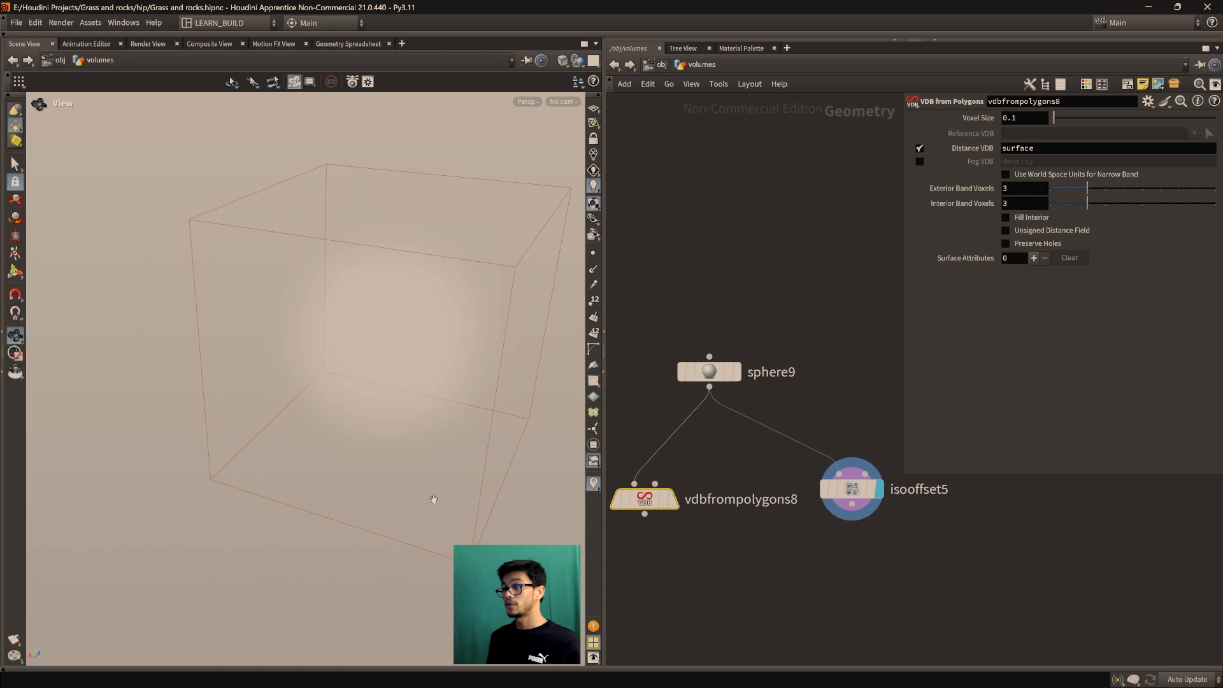
left_click_drag(369, 437, 297, 490)
Reposition vdbfrompolygons8 and isooffset5 so both sit neatly below sphere9
middle_click_drag(297, 490, 311, 453)
middle_click_drag(735, 553, 778, 540)
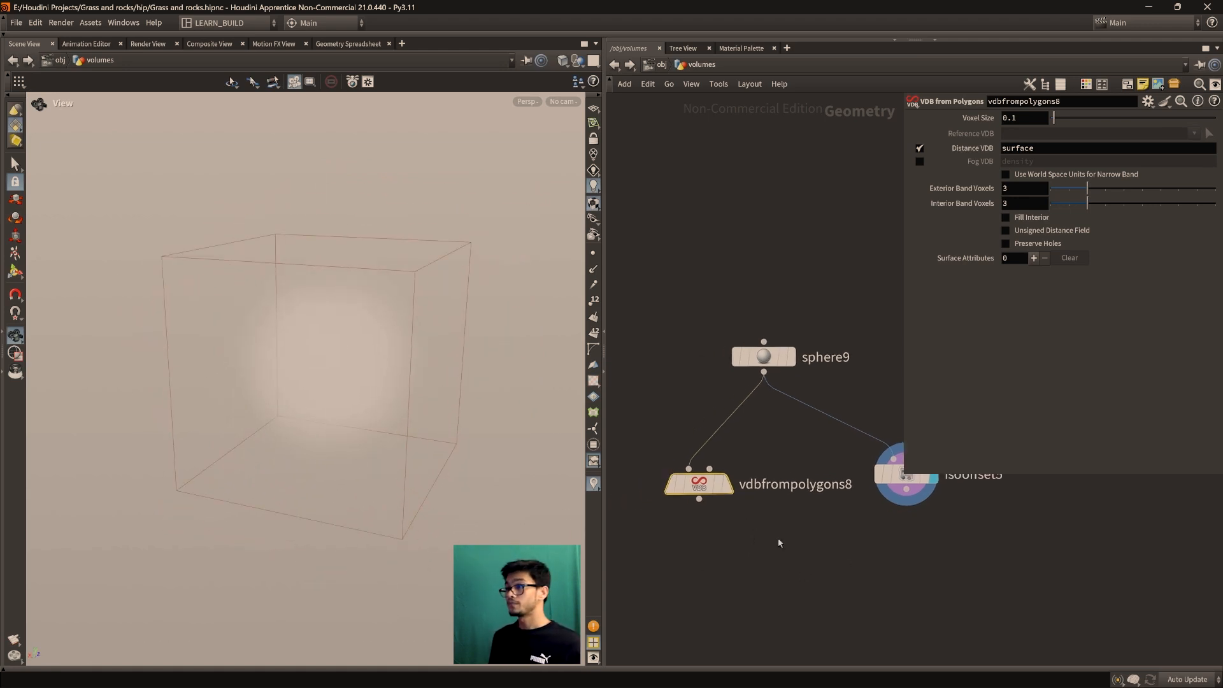
left_click_drag(695, 479, 713, 511)
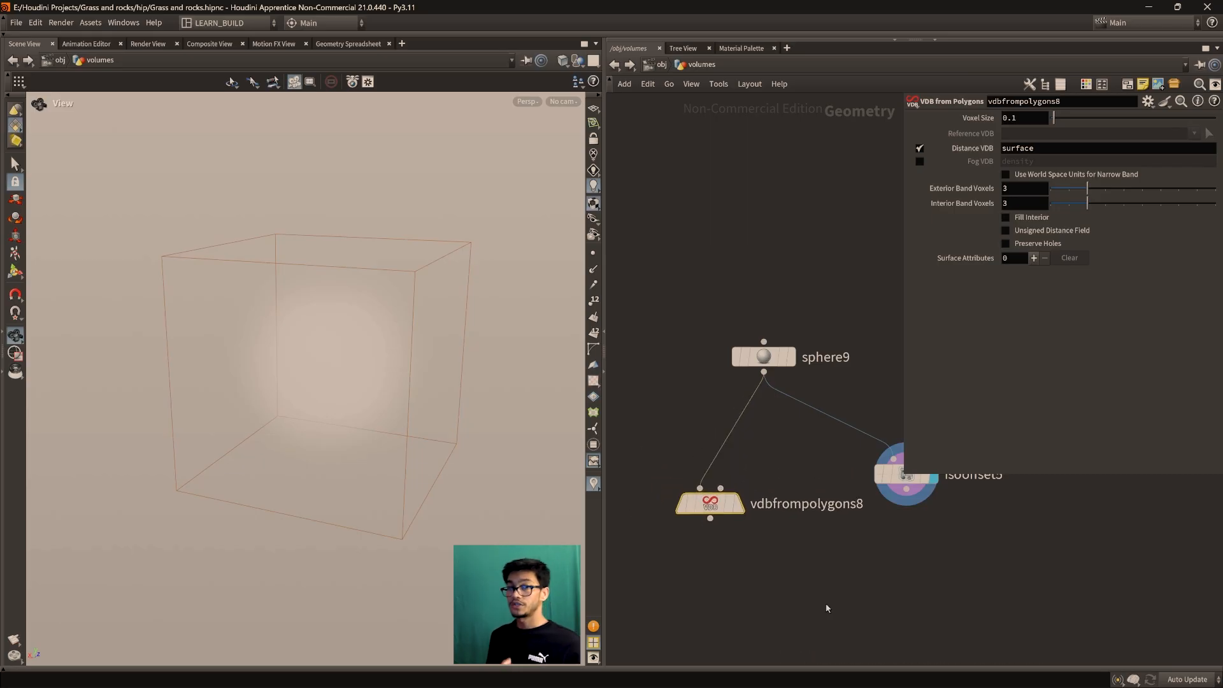
left_click_drag(708, 504, 700, 496)
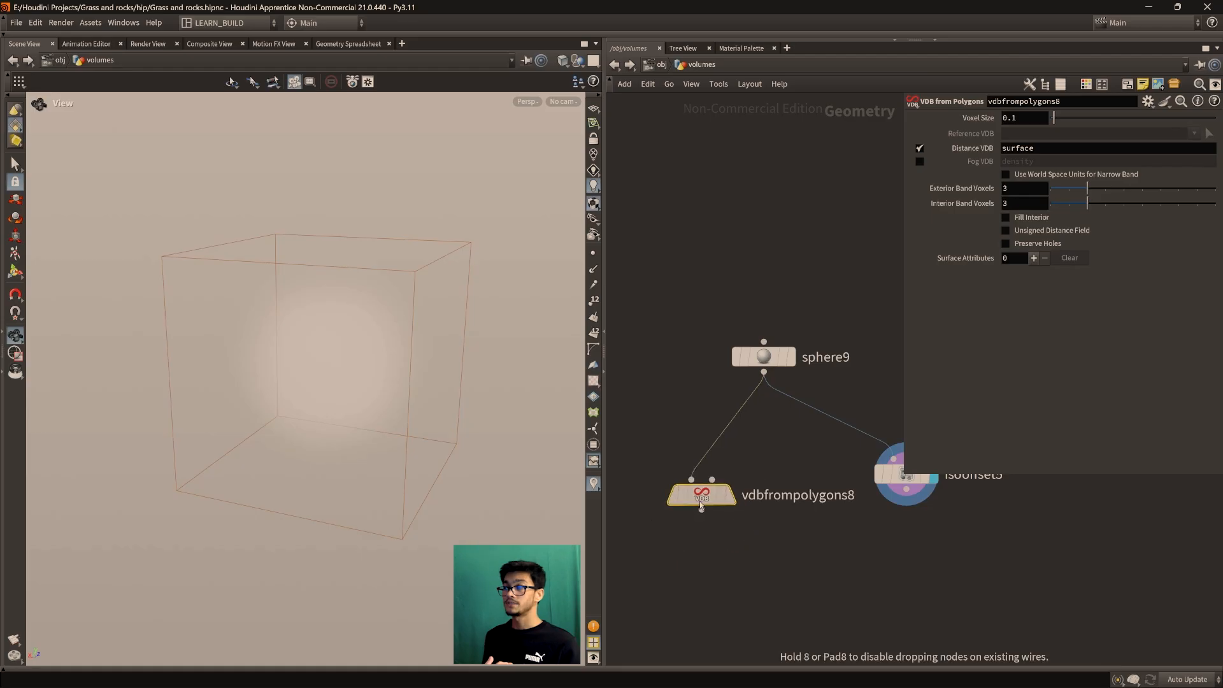
left_click_drag(894, 476, 902, 486)
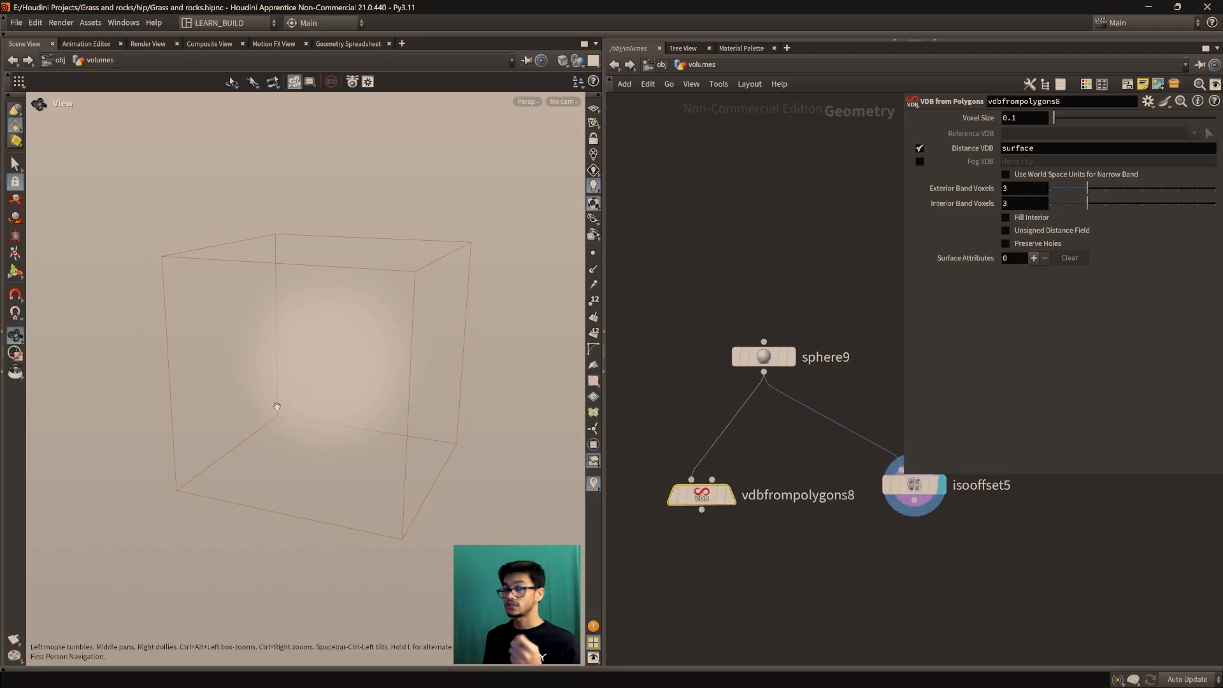
left_click_drag(905, 491, 913, 486)
left_click_drag(370, 361, 387, 399)
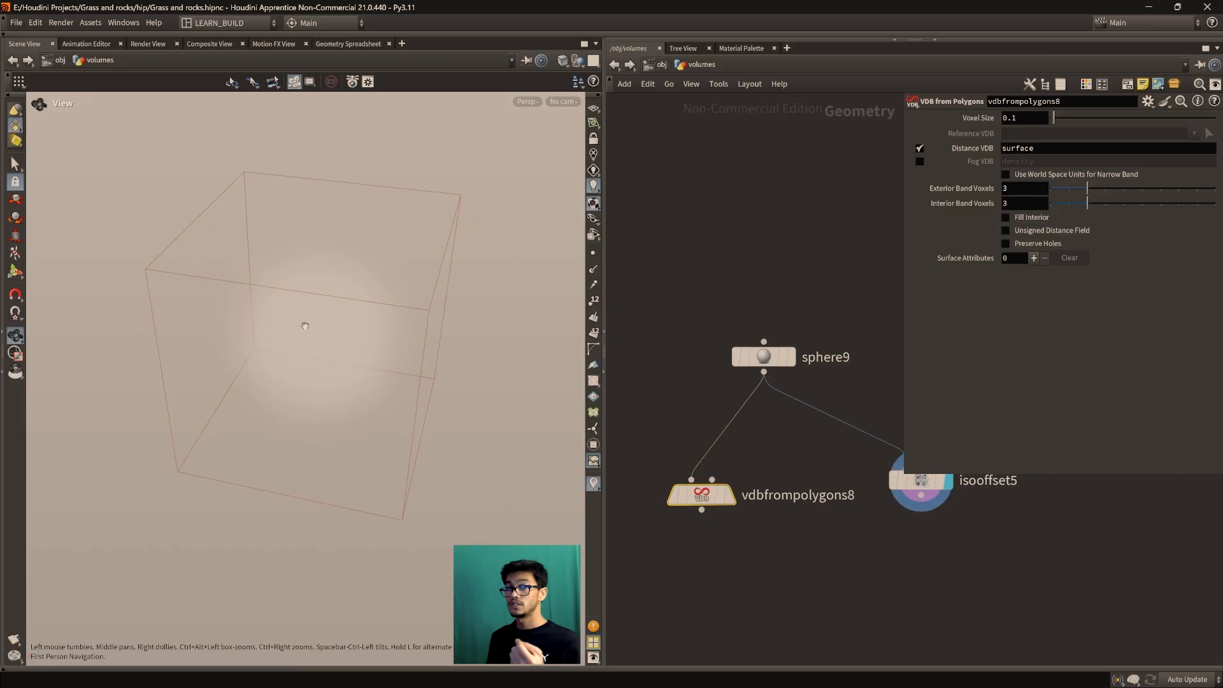
mouse_move(725, 507)
left_mouse_down()
mouse_move(722, 481)
mouse_move(711, 510)
left_mouse_up()
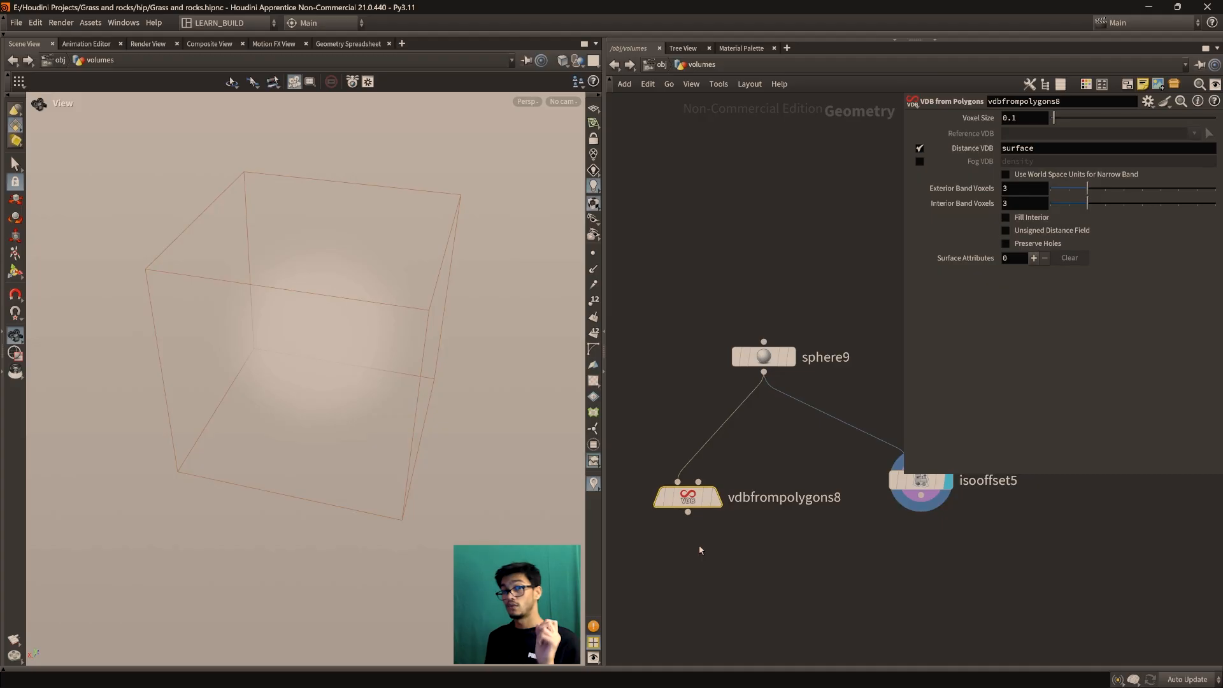
Orbit the fog sphere from several angles, then pan toward the sticky notes
left_click_drag(420, 469, 382, 437)
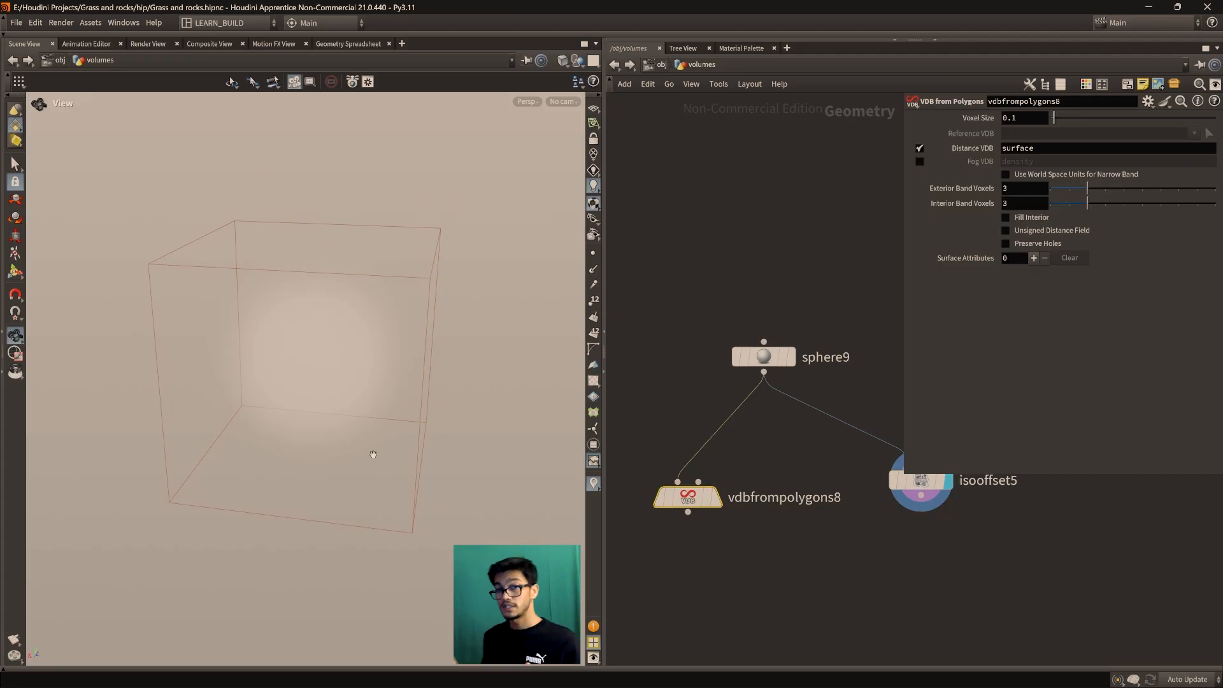
mouse_move(373, 454)
left_mouse_down()
mouse_move(330, 413)
mouse_move(368, 440)
left_mouse_up()
left_click_drag(362, 484, 357, 543)
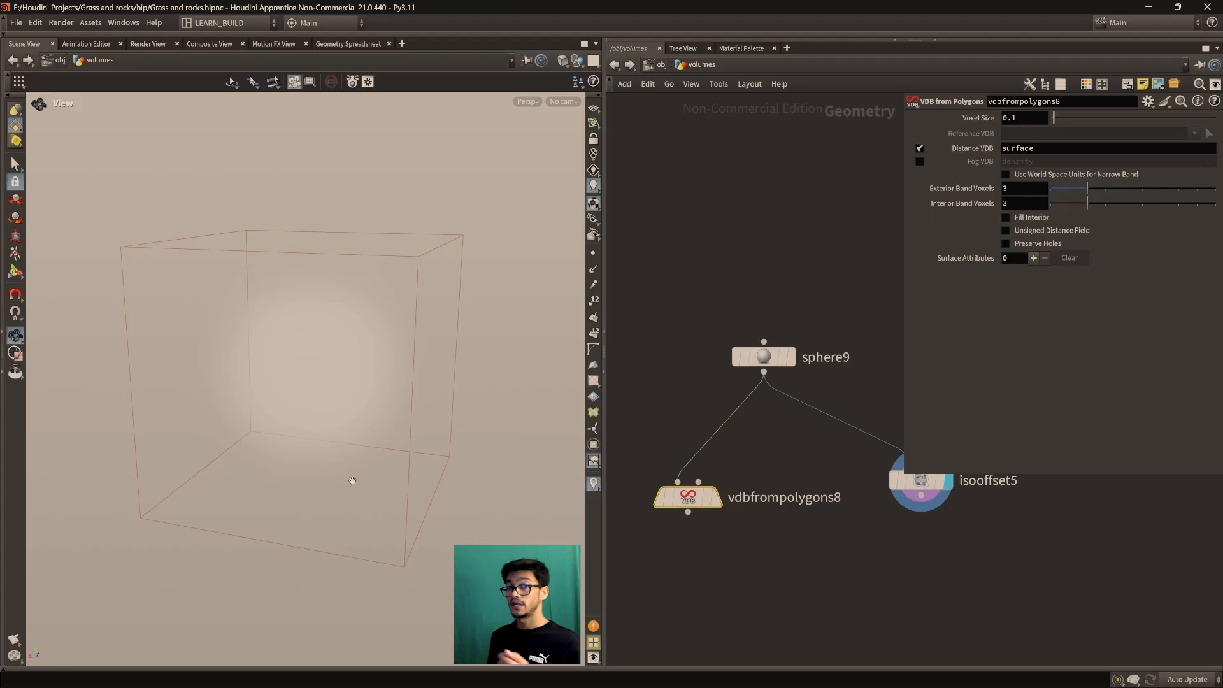
scroll(710, 565, "down", 3)
middle_click_drag(708, 539, 818, 399)
Hide the parameter pane and center the VDB and ISOOFFSET sticky notes
scroll(701, 491, "down", 2)
middle_click_drag(676, 499, 769, 505)
scroll(716, 502, "up", 3)
scroll(800, 548, "down", 2)
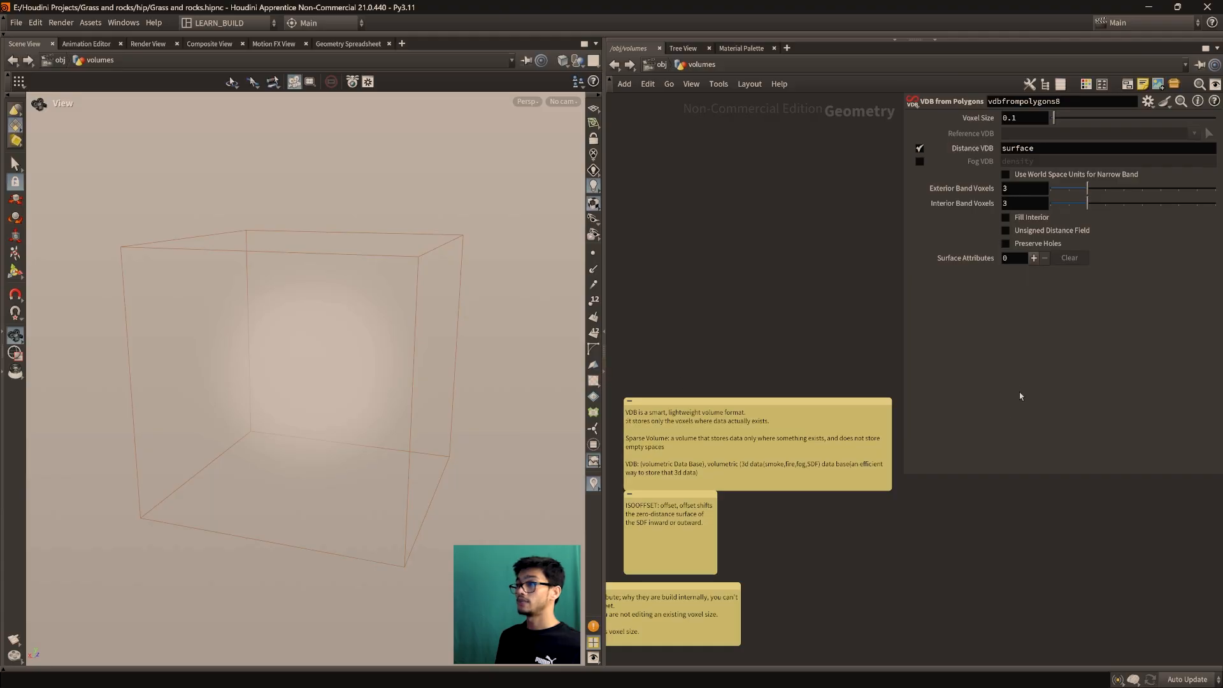
key("p")
scroll(786, 360, "up", 5)
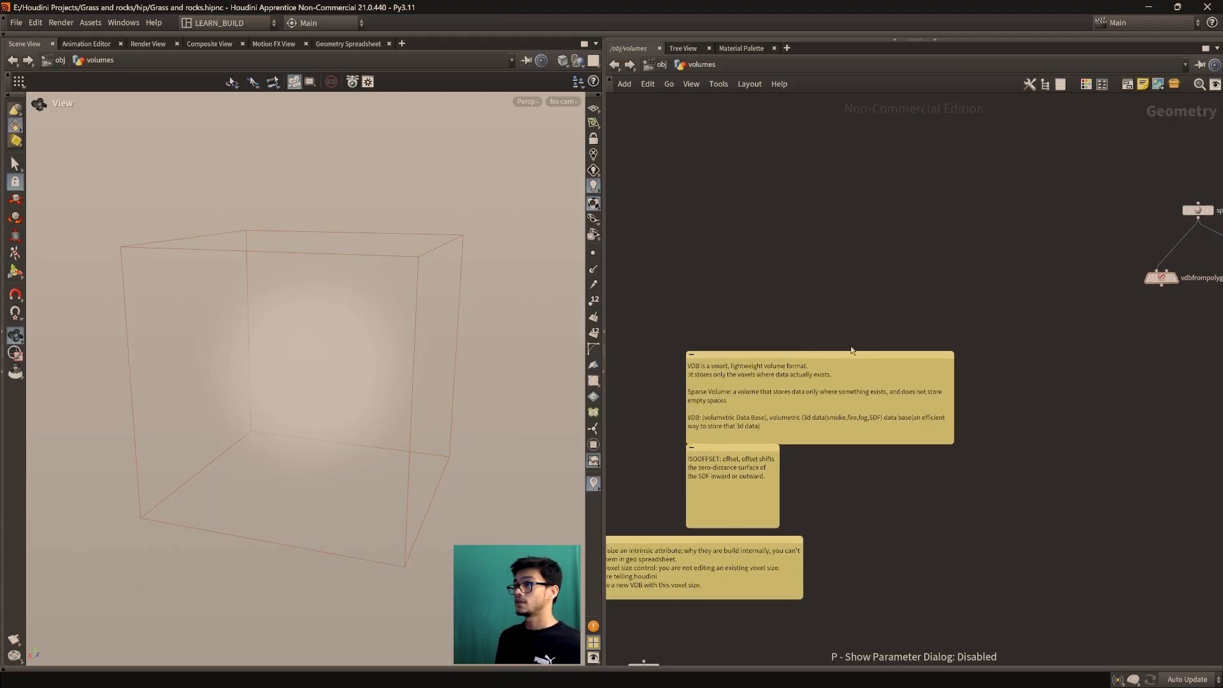
scroll(905, 245, "up", 1)
middle_click_drag(850, 239, 888, 235)
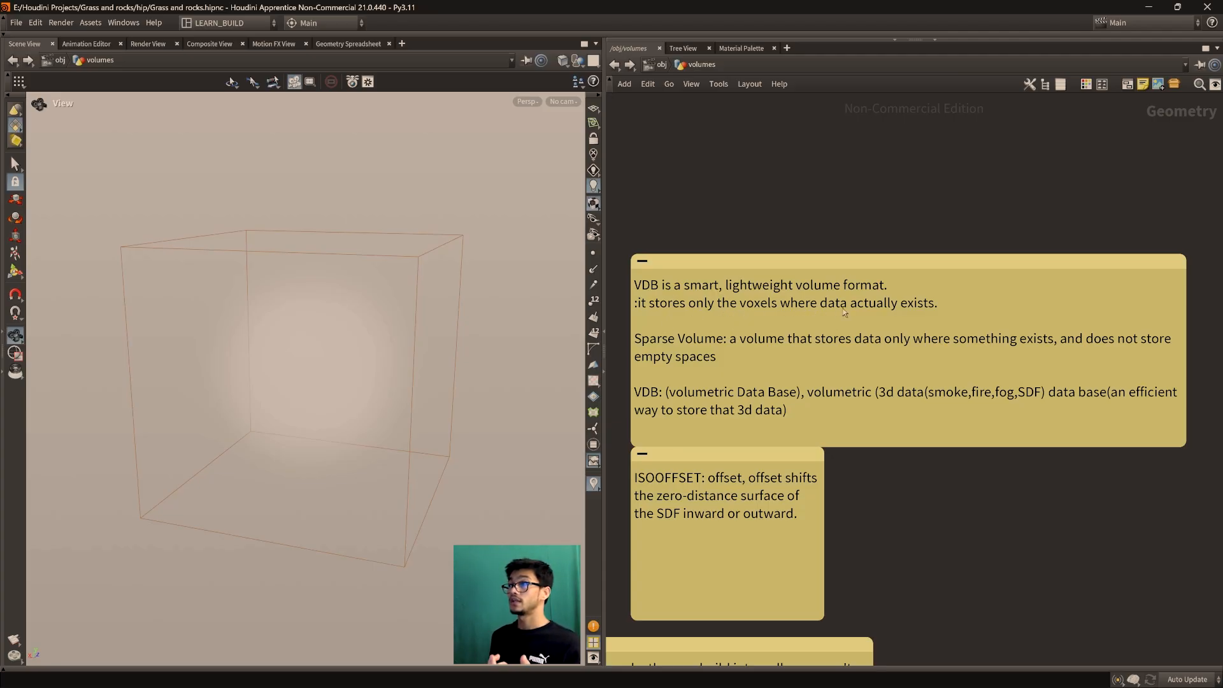
Orbit the fog sphere to side-on and higher views of its glow
left_click_drag(360, 481, 314, 463)
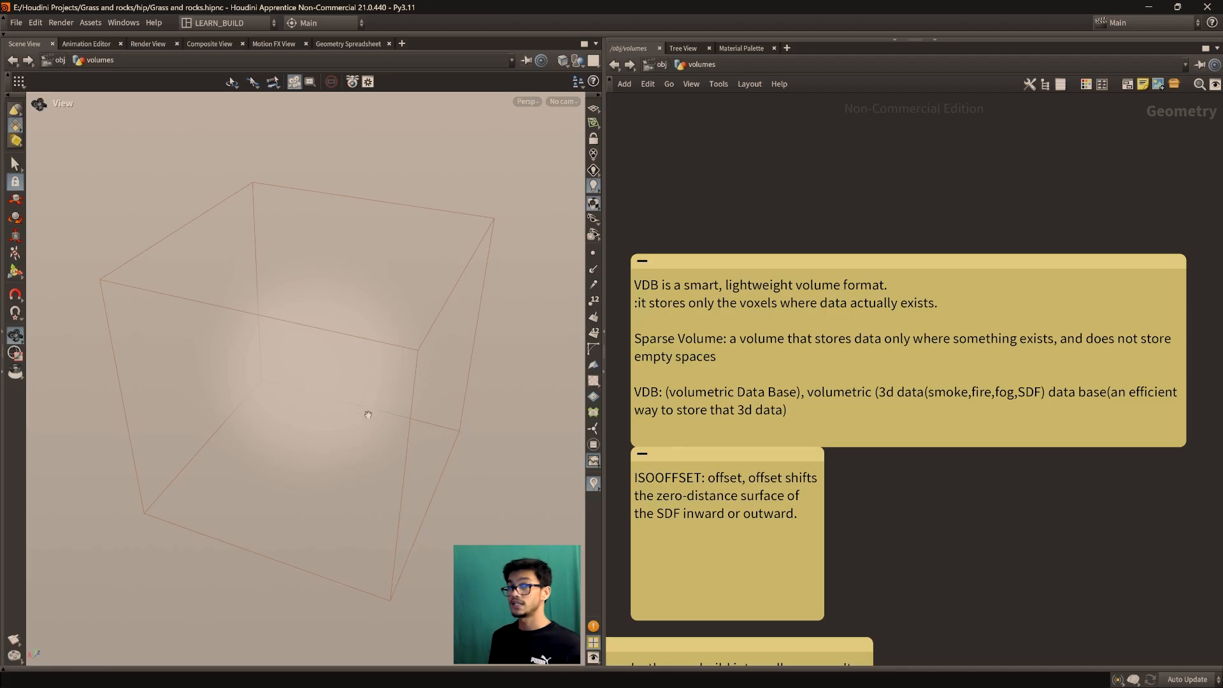
left_click_drag(290, 390, 249, 375)
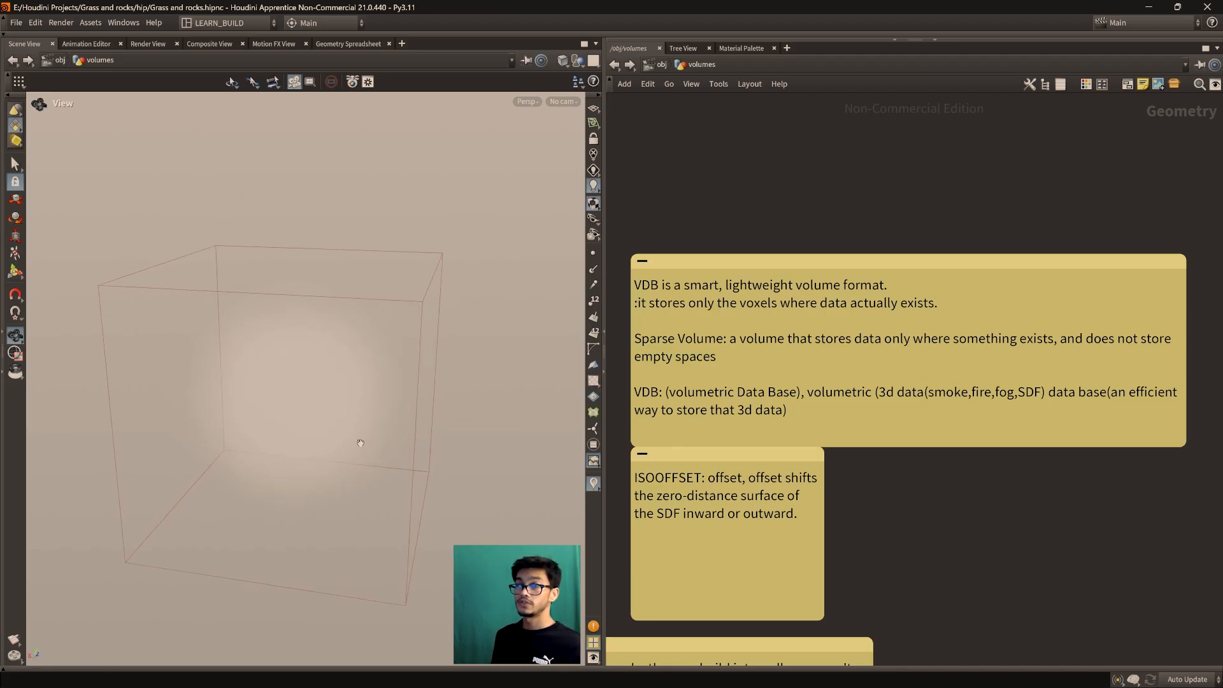
left_click_drag(319, 448, 291, 439)
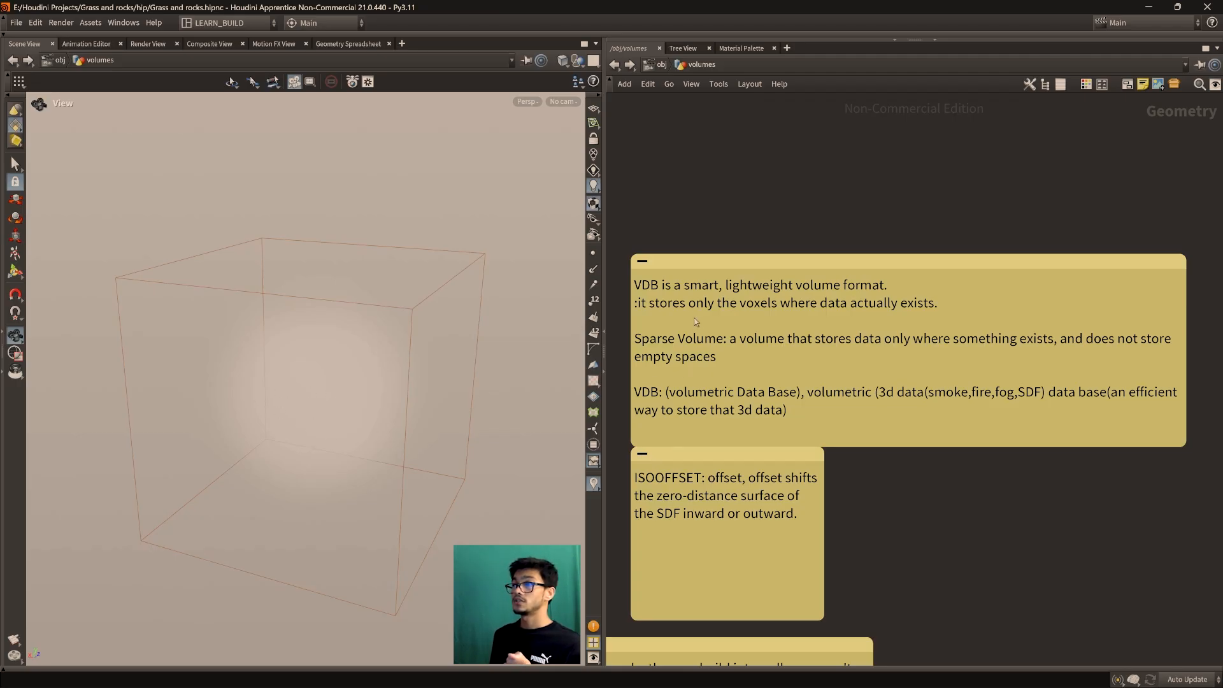
left_click_drag(447, 435, 389, 460)
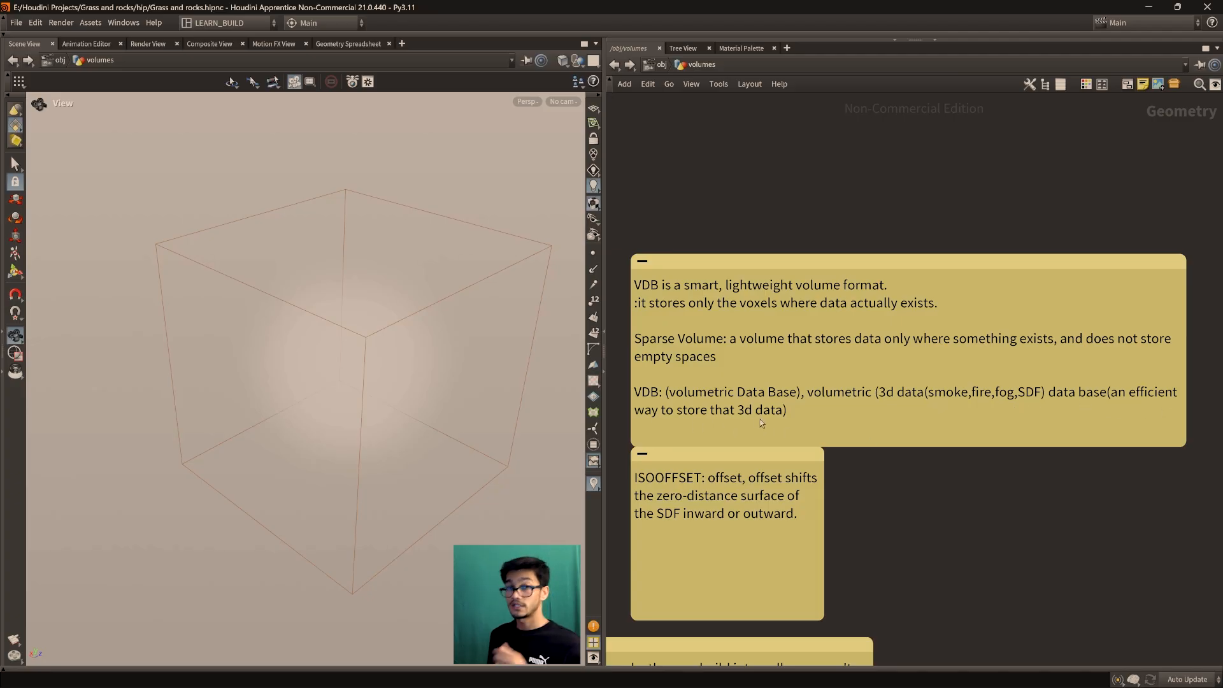
scroll(737, 441, "down", 3)
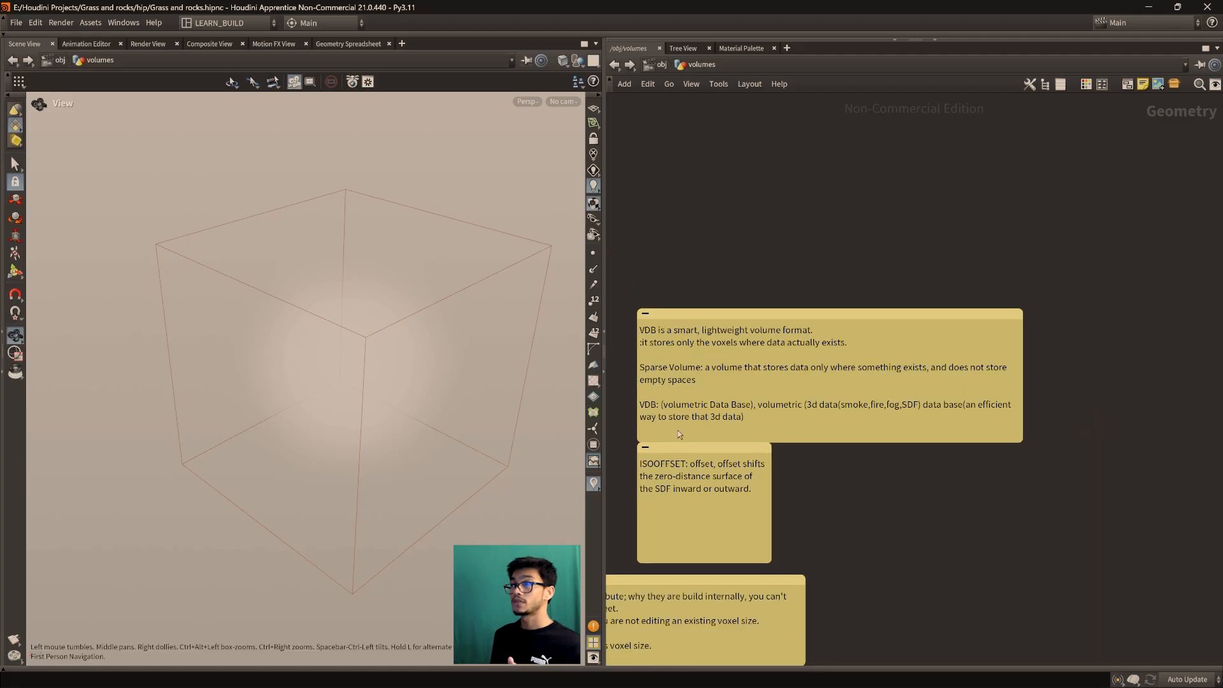
Move the voxel size sticky note beneath the ISOOFFSET note
left_click_drag(751, 510, 865, 501)
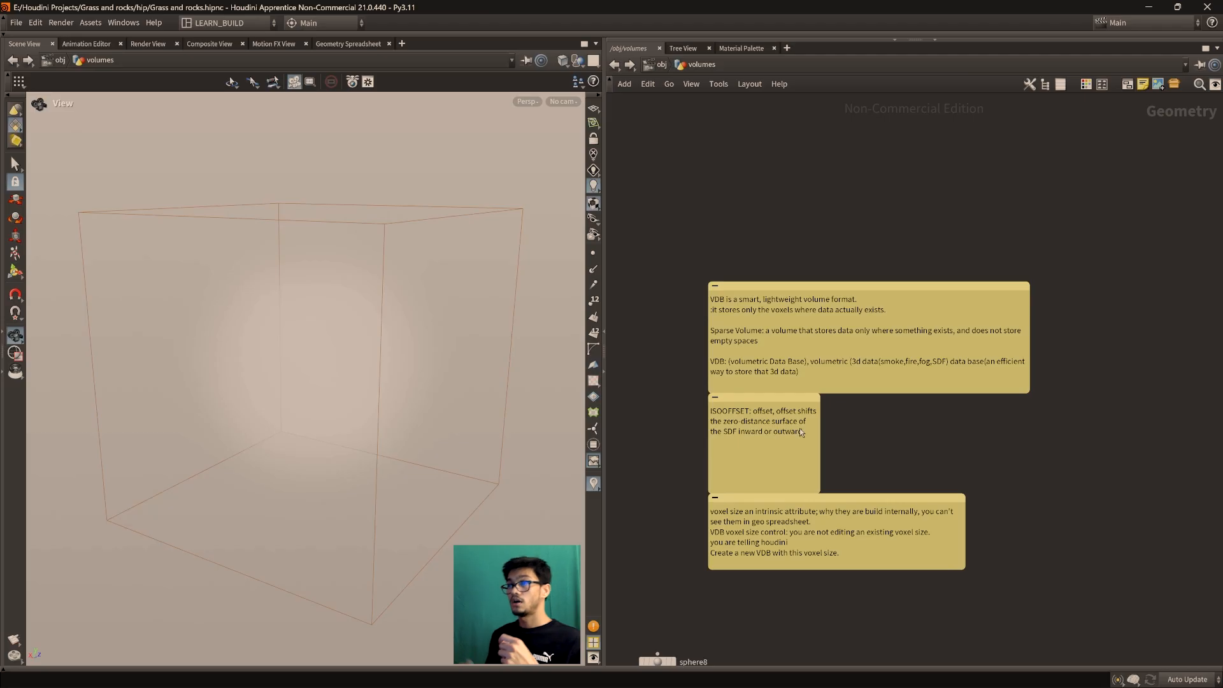
left_click_drag(278, 358, 303, 395)
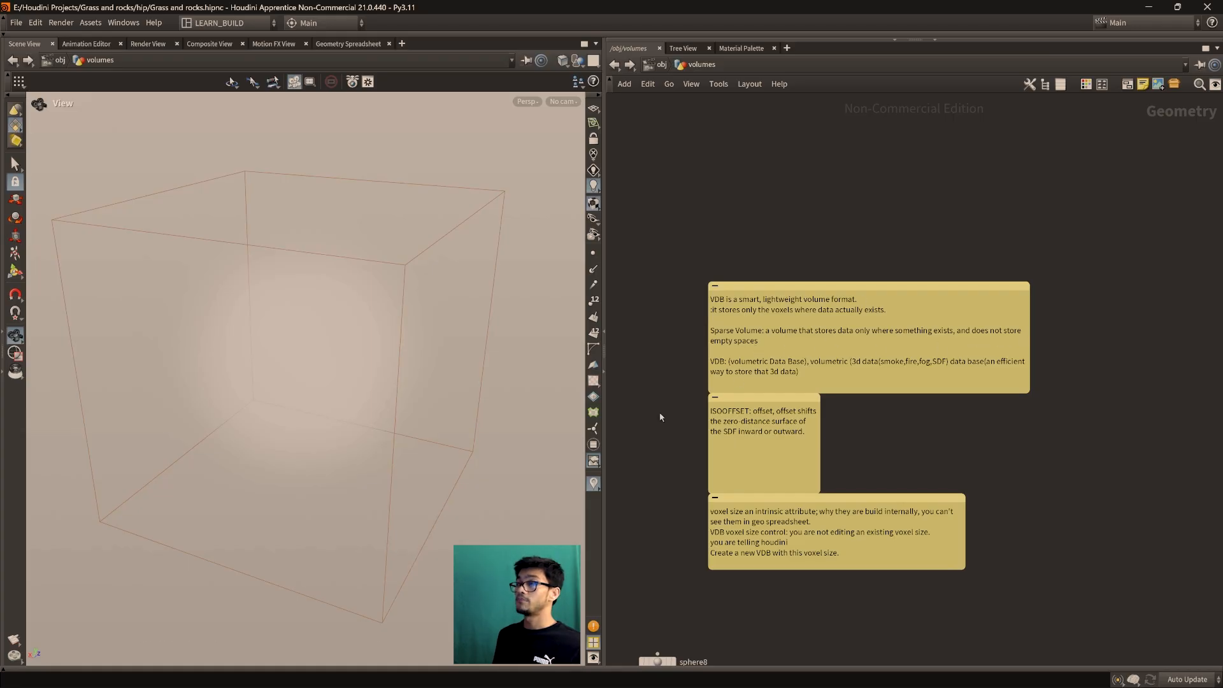
left_click_drag(363, 470, 305, 572)
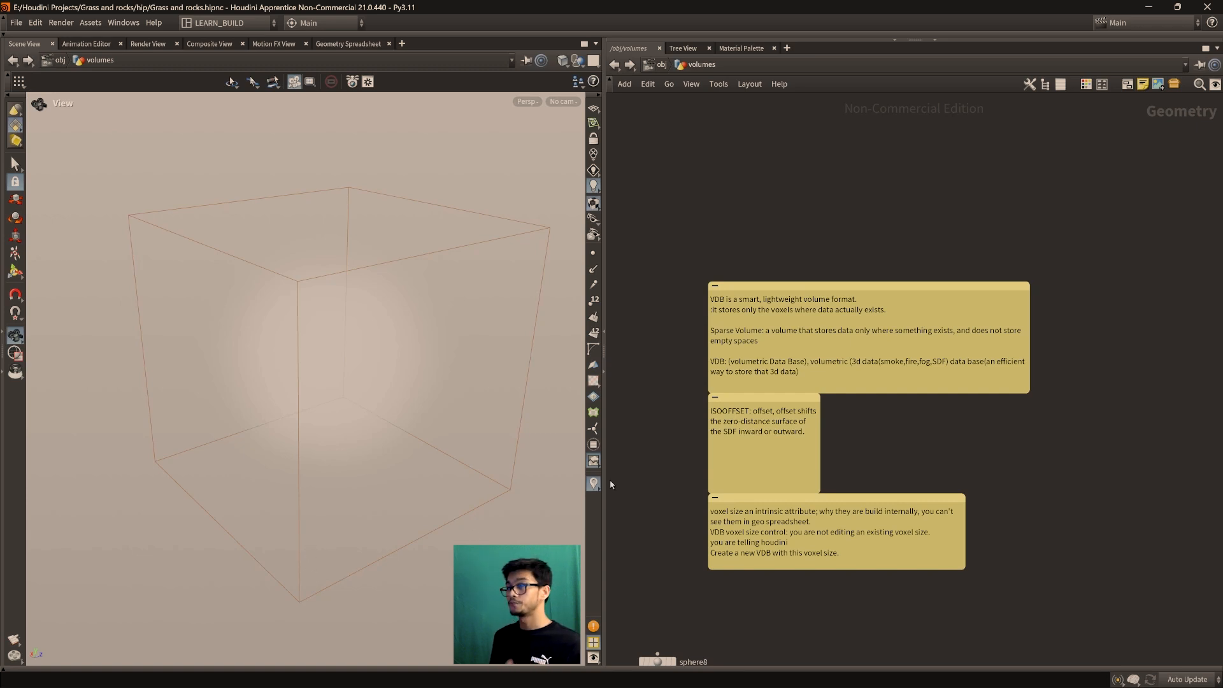
Pan the network back to sphere9 and its two volume nodes
scroll(872, 451, "up", 3)
scroll(939, 500, "down", 4)
middle_click_drag(873, 452, 923, 423)
scroll(854, 456, "up", 3)
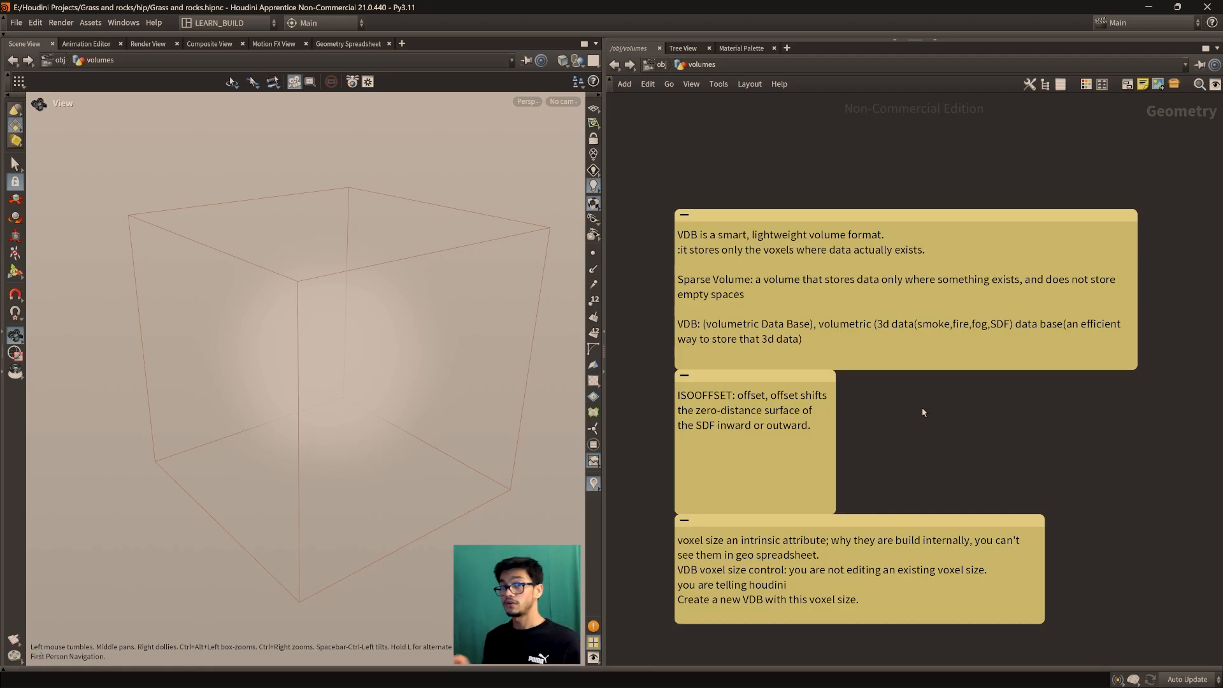
scroll(742, 487, "down", 4)
scroll(780, 460, "up", 5)
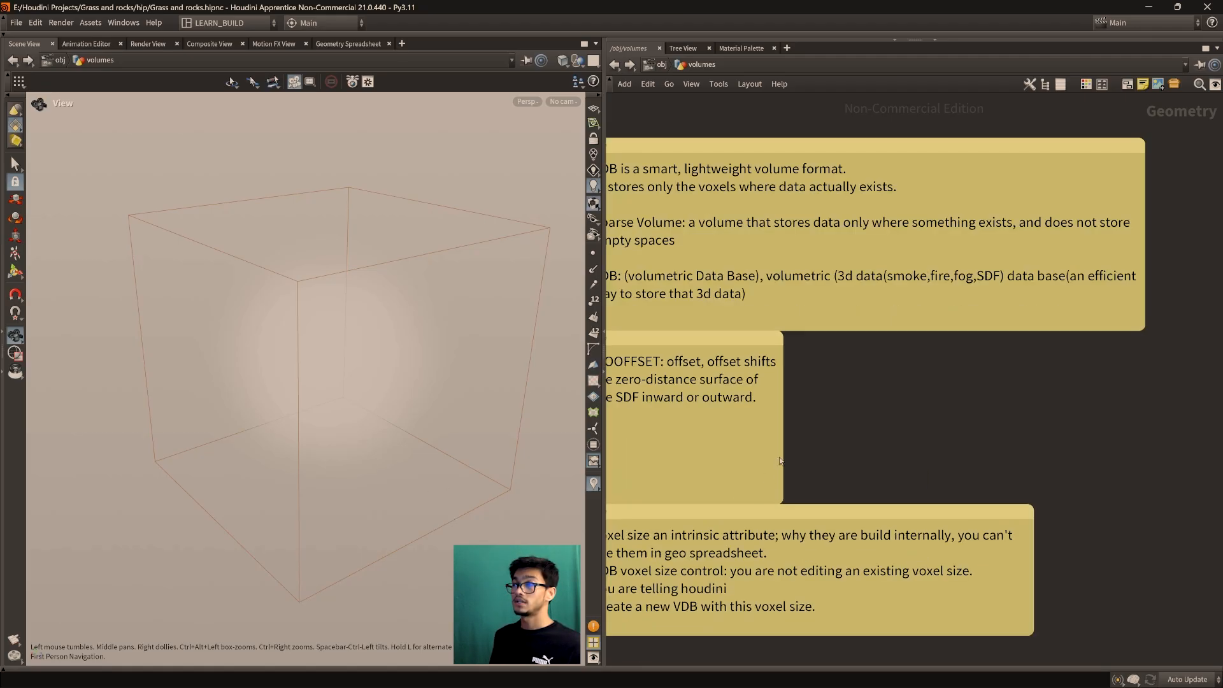
scroll(779, 460, "down", 3)
left_click_drag(281, 541, 309, 428)
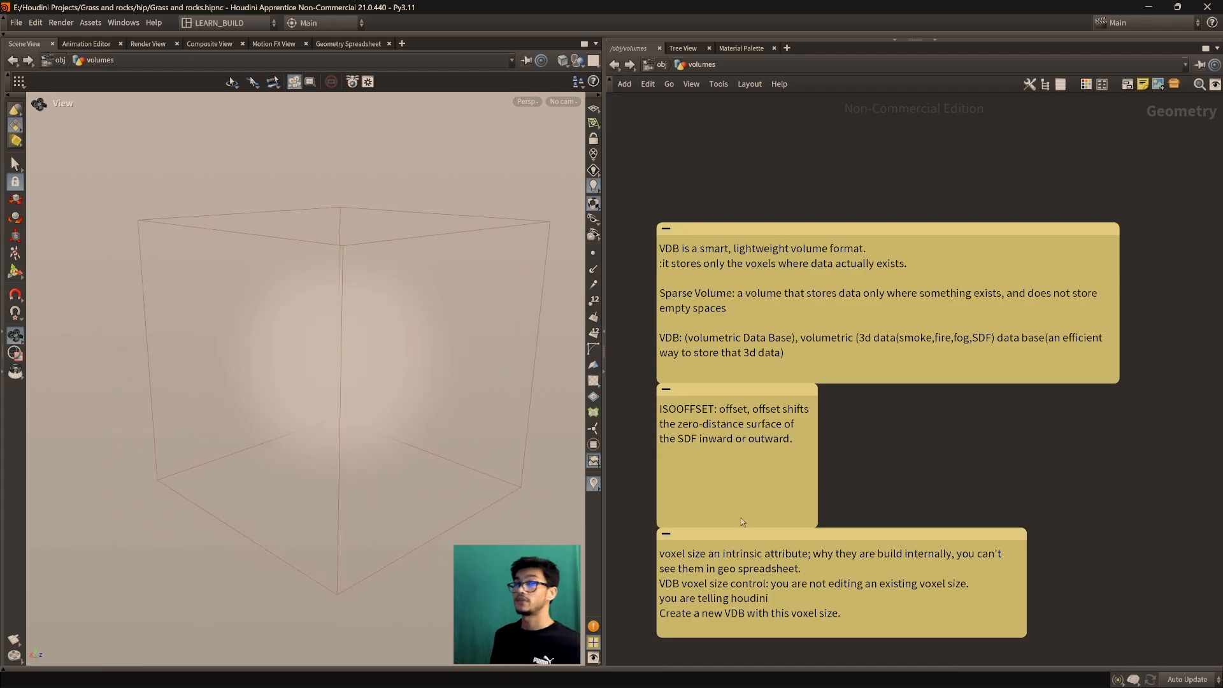
middle_click_drag(1158, 408, 786, 565)
scroll(1006, 460, "down", 4)
scroll(956, 491, "up", 5)
middle_click_drag(968, 414, 973, 595)
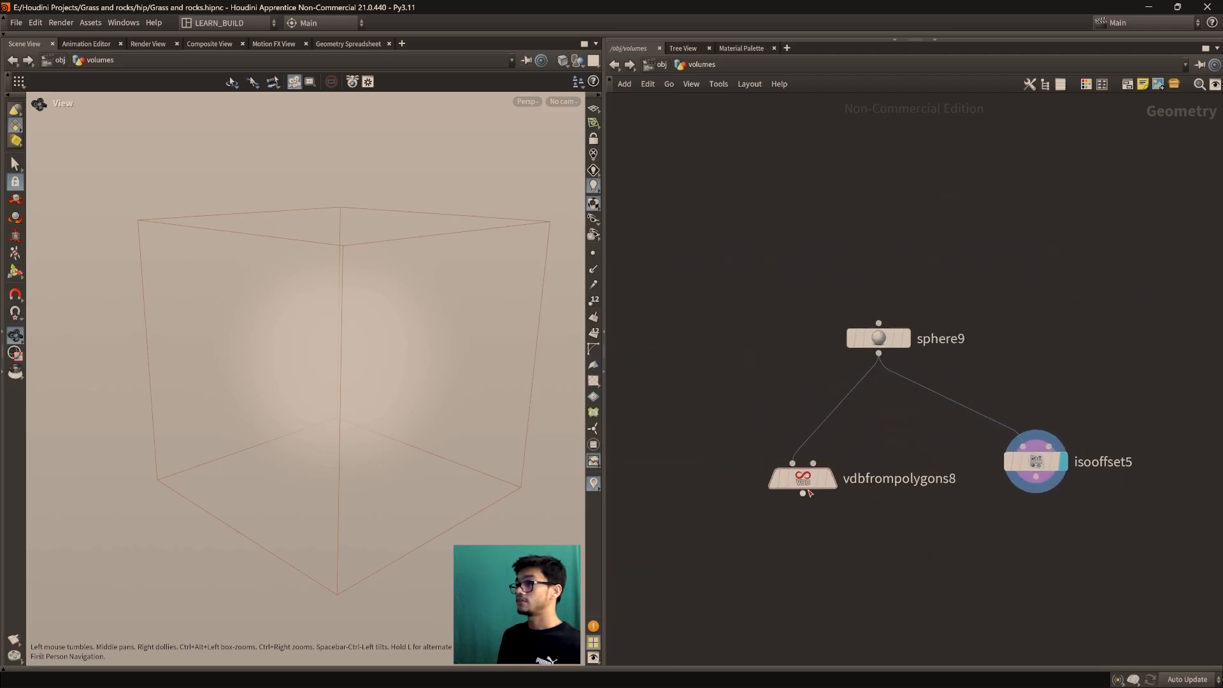
Display vdbfrompolygons8's voxel sphere and open its parameters
left_click(837, 444)
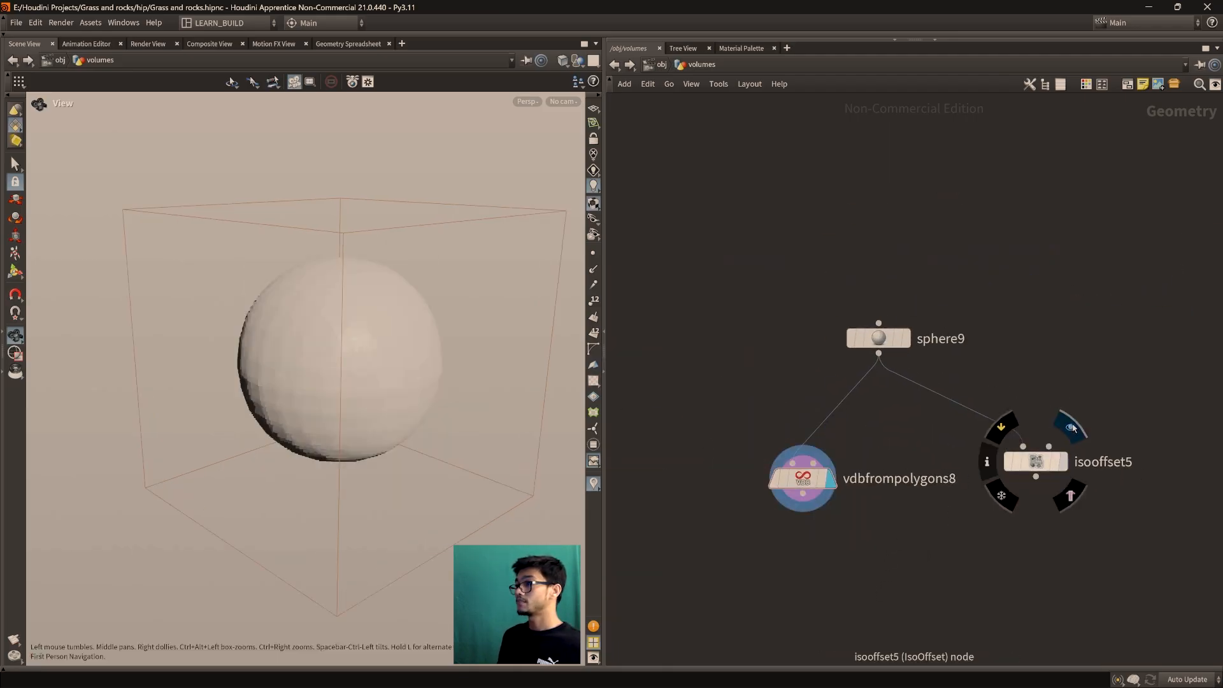
left_click(1072, 429)
left_click(836, 444)
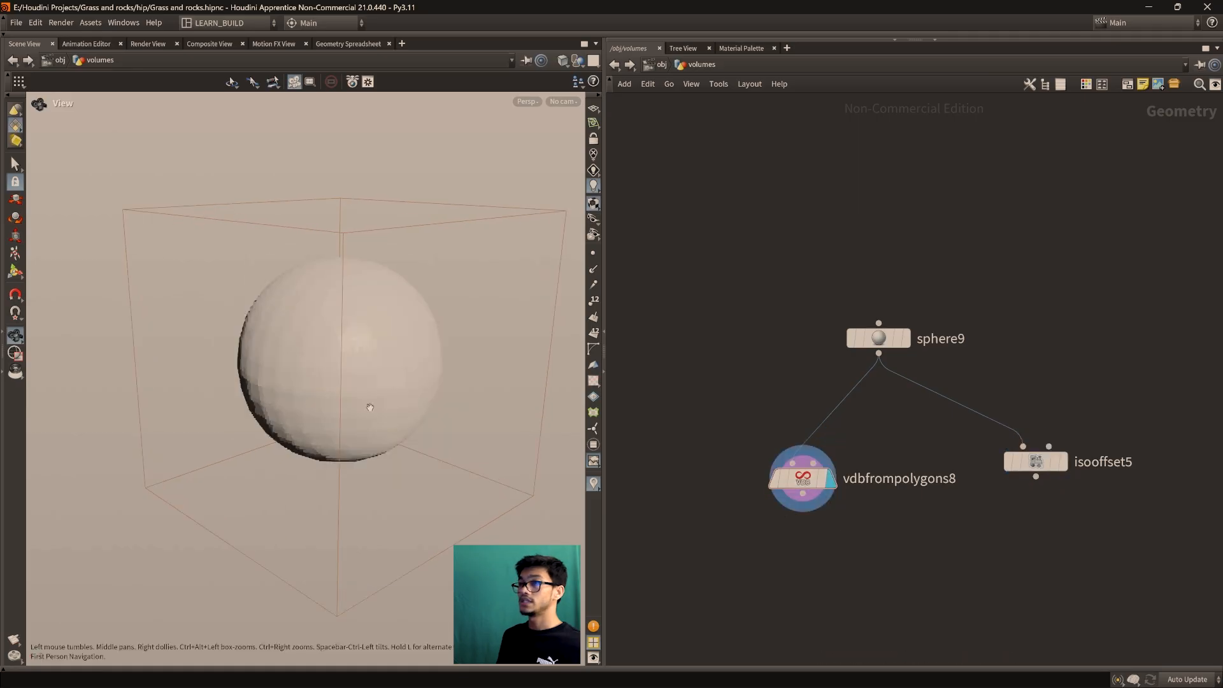
left_click_drag(368, 407, 345, 415)
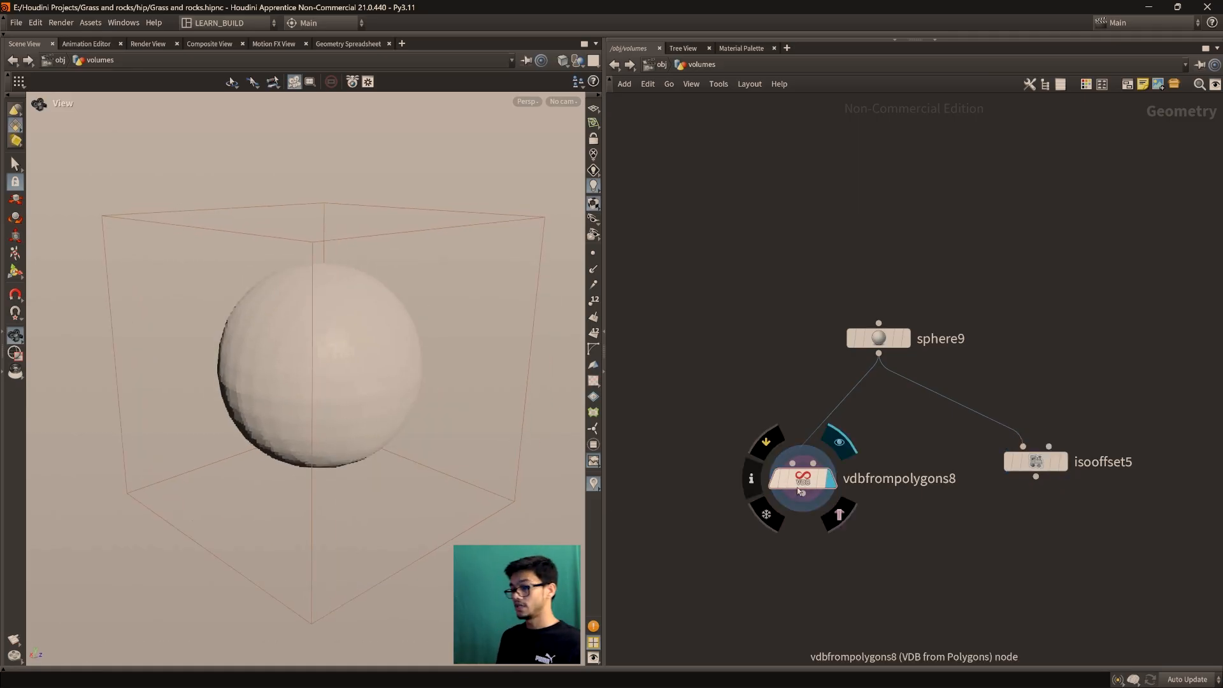
key("p")
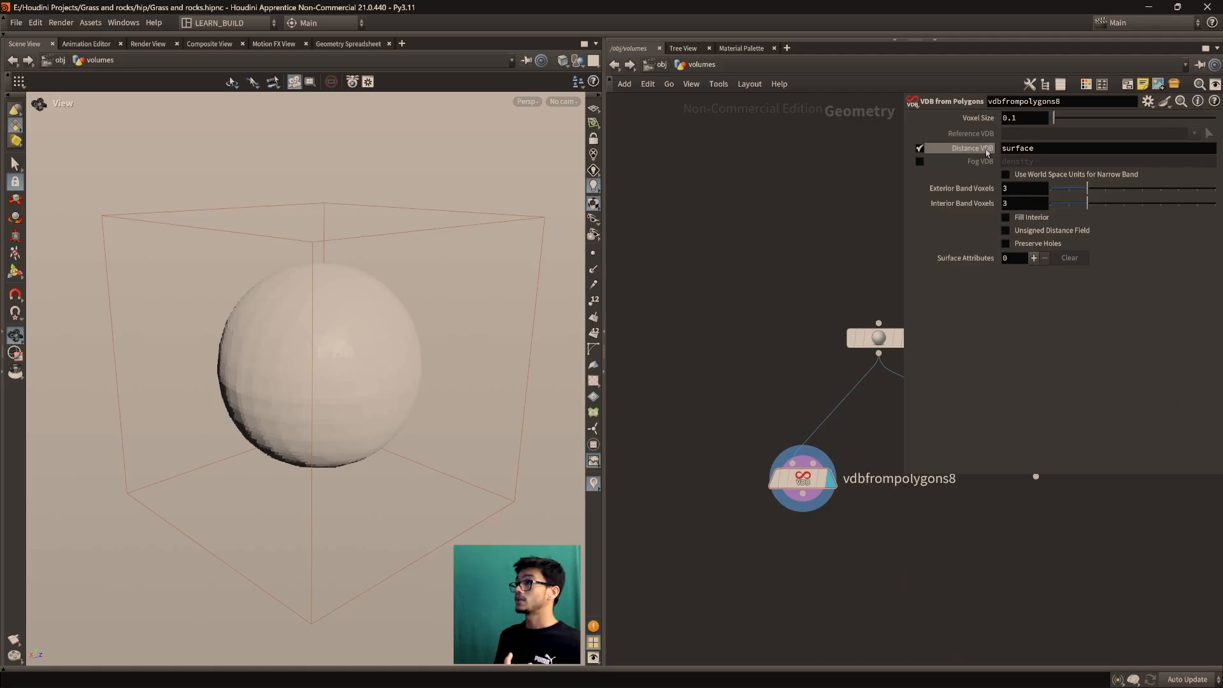
Turn off the 'surface' Distance VDB and turn on the 'density' Fog VDB
left_click_drag(1033, 149, 990, 180)
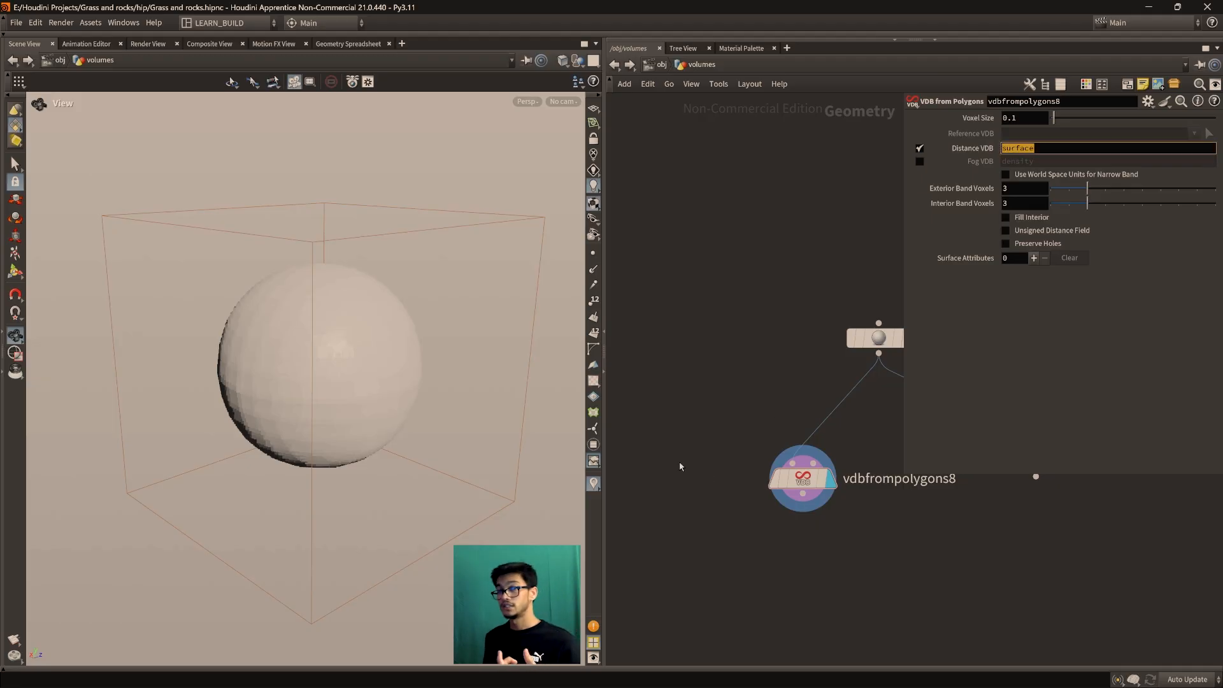
scroll(259, 358, "up", 2)
middle_click_drag(305, 360, 276, 384)
scroll(301, 392, "up", 1)
scroll(286, 395, "down", 1)
left_click_drag(310, 384, 268, 399)
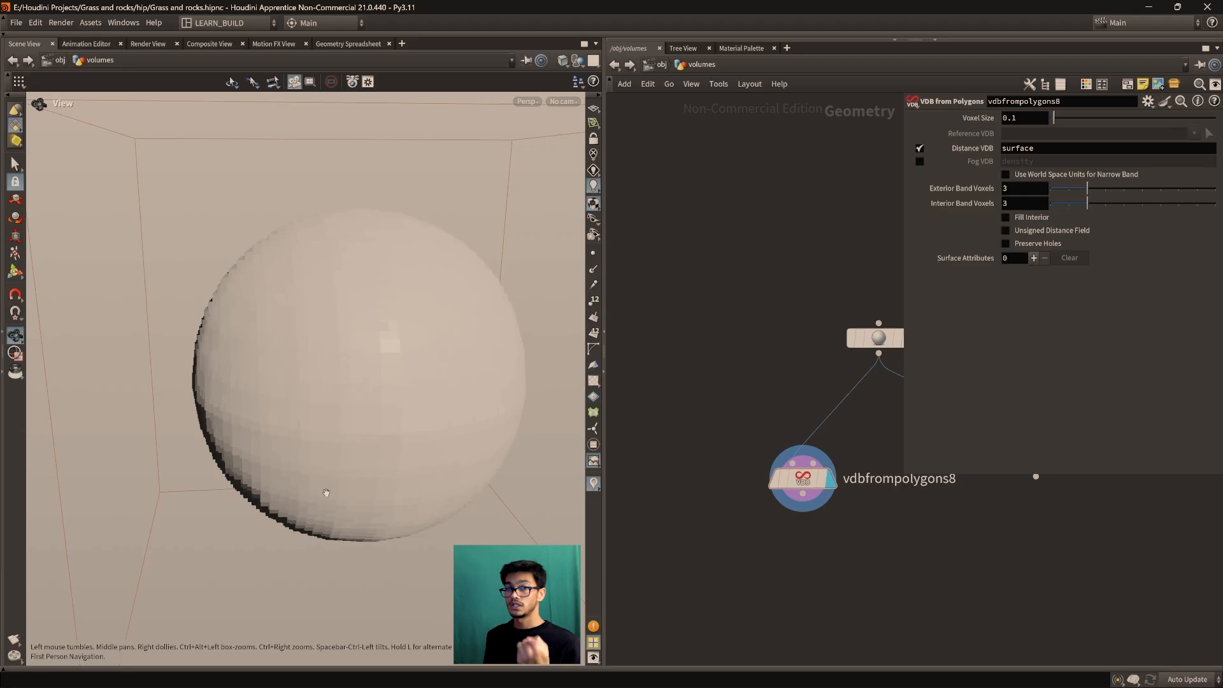
left_click_drag(306, 499, 133, 279)
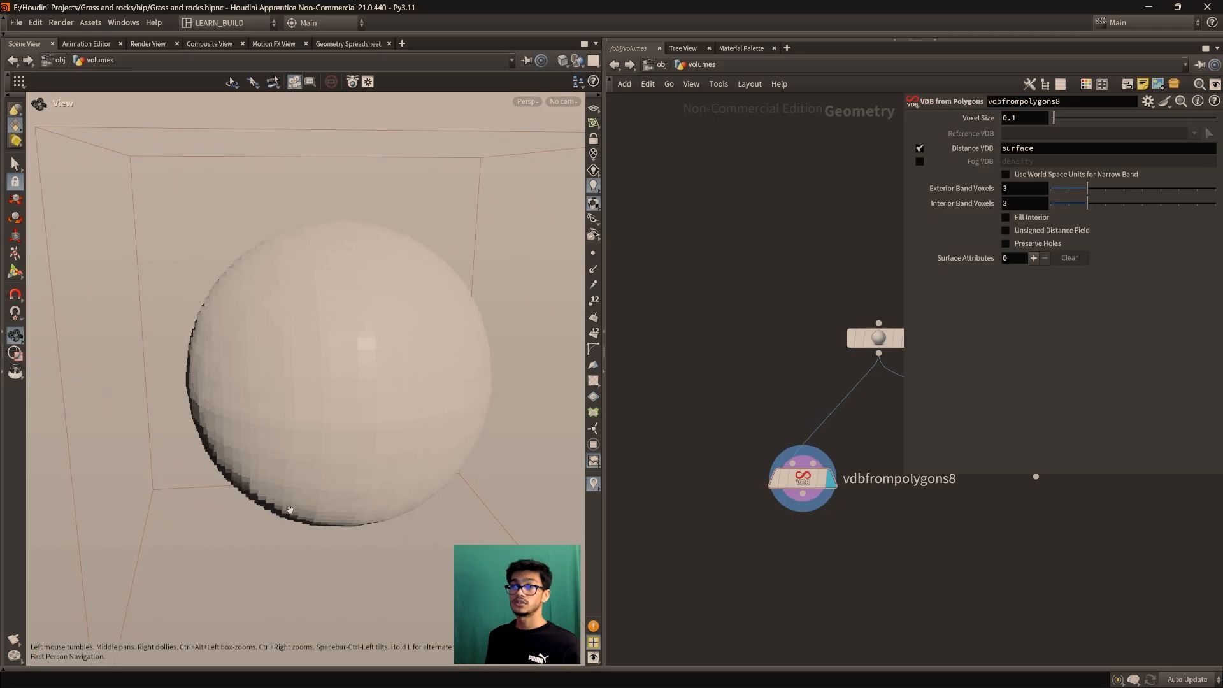
left_click_drag(241, 516, 205, 482)
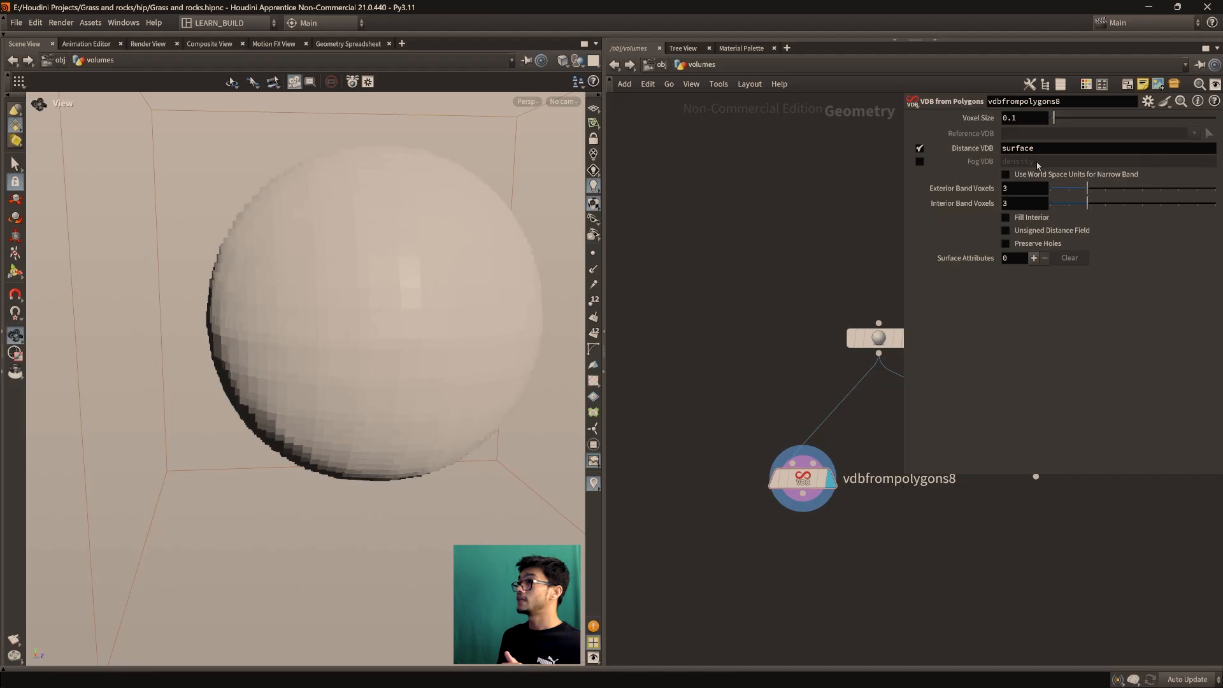
double_click(1021, 150)
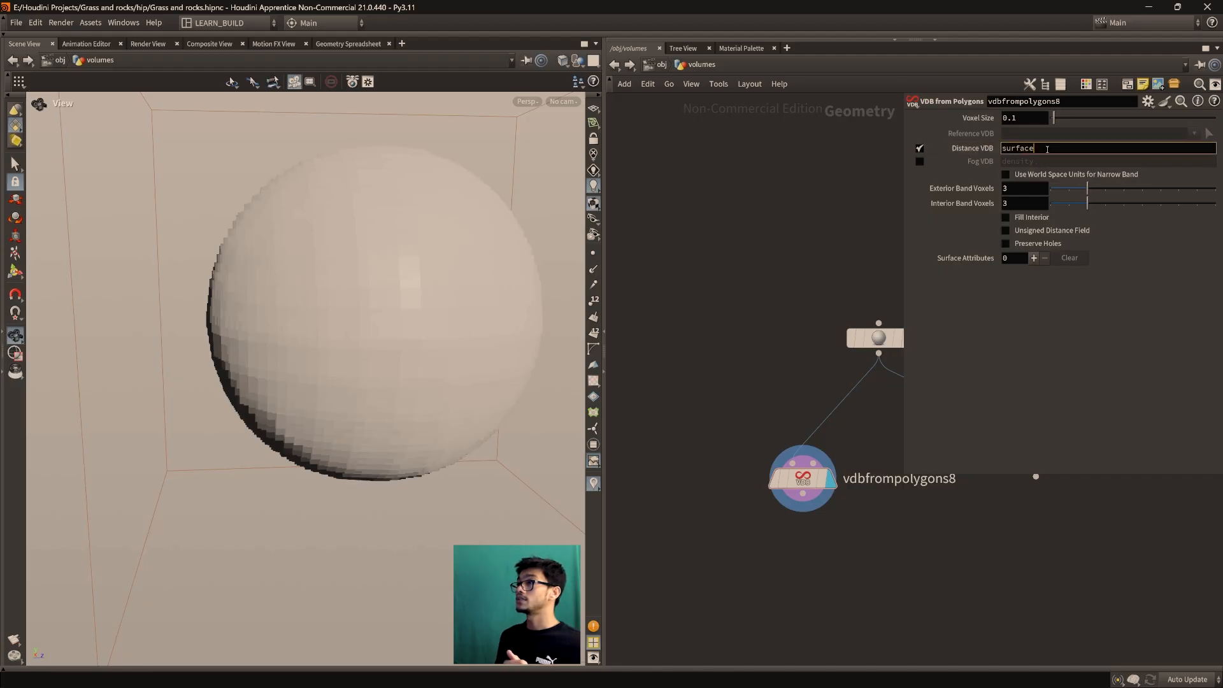
left_click(920, 148)
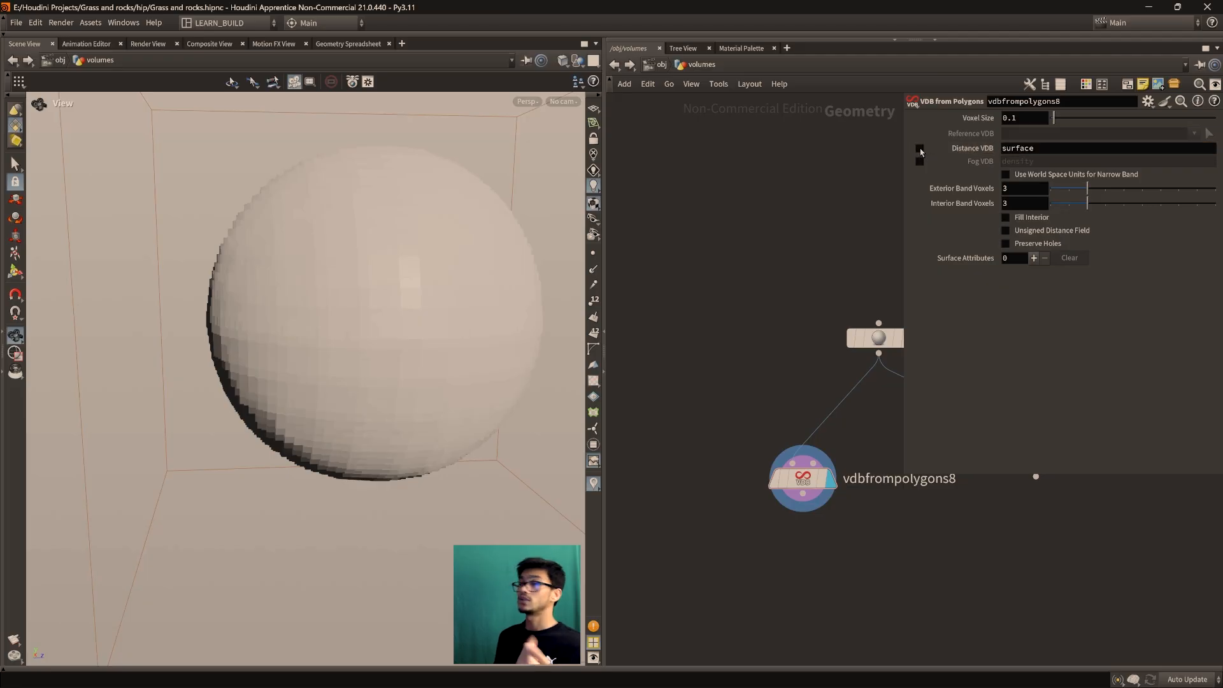
left_click(920, 162)
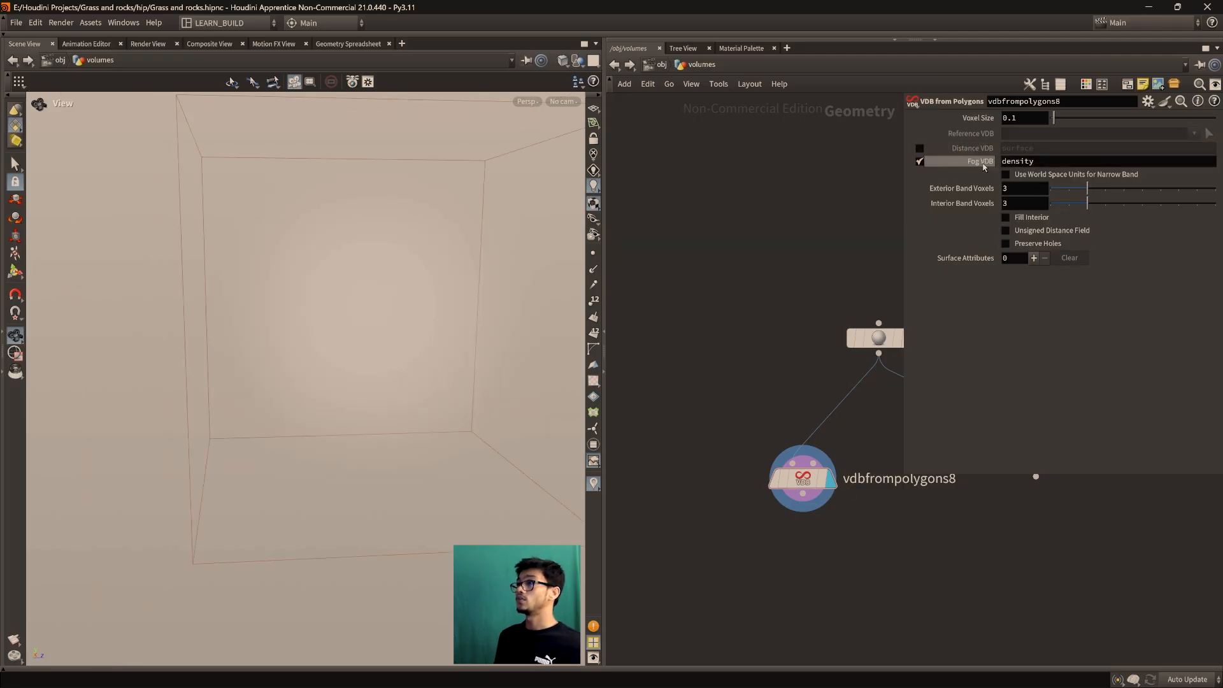
Set vdbfrompolygons8's Voxel Size to 0.01 and view the soft fog sphere
left_click_drag(389, 348, 309, 385)
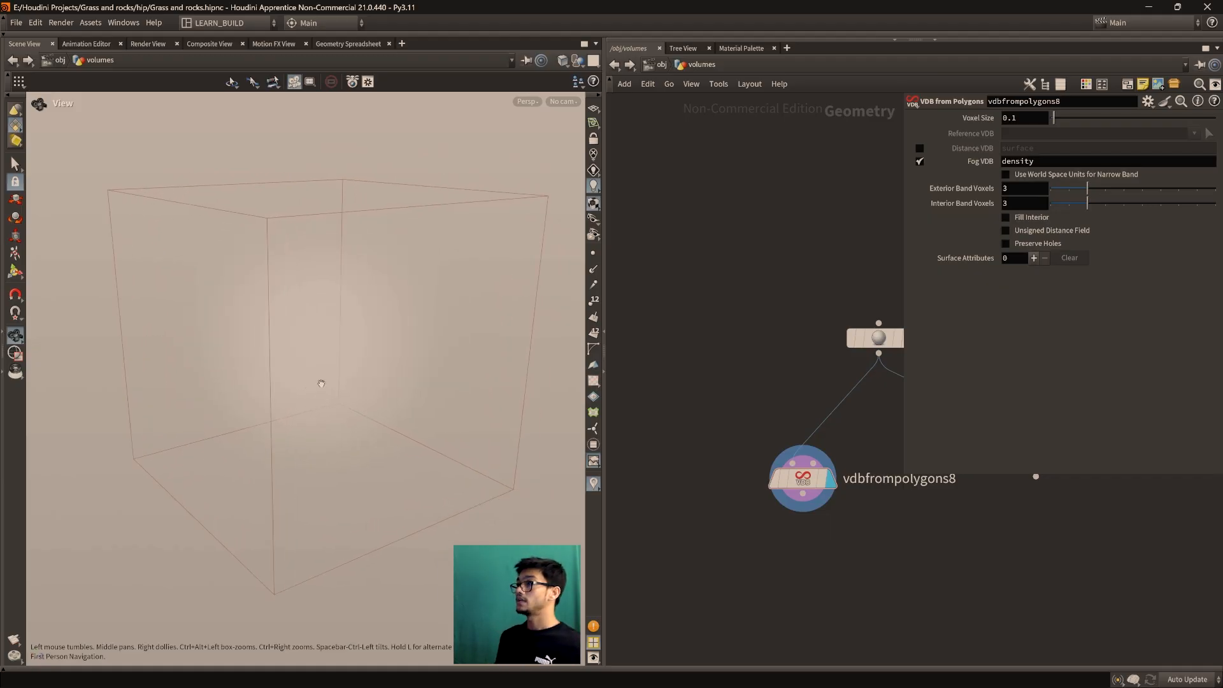
left_click_drag(281, 357, 356, 360)
mouse_move(1059, 123)
left_mouse_down()
mouse_move(1097, 125)
mouse_move(1045, 127)
left_mouse_up()
scroll(272, 330, "up", 3)
left_click_drag(273, 330, 307, 399)
scroll(310, 391, "up", 2)
scroll(338, 416, "down", 2)
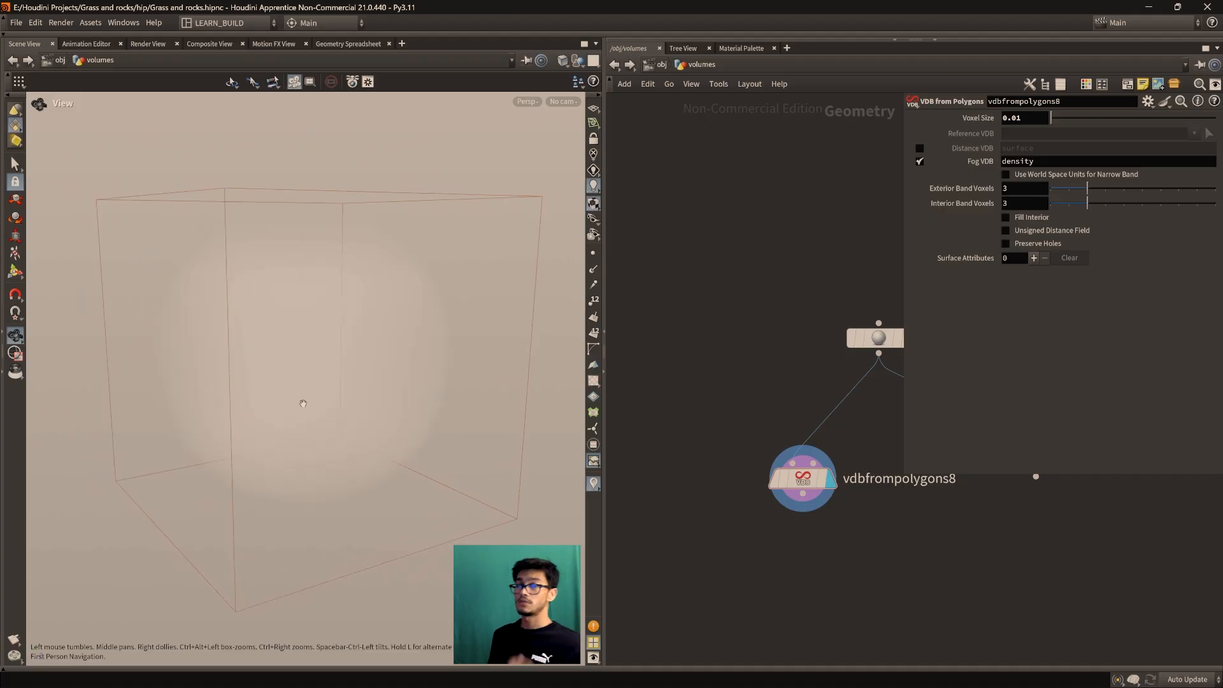
Reframe the node network and nudge vdbfrompolygons8 slightly right
middle_click_drag(681, 379, 629, 341)
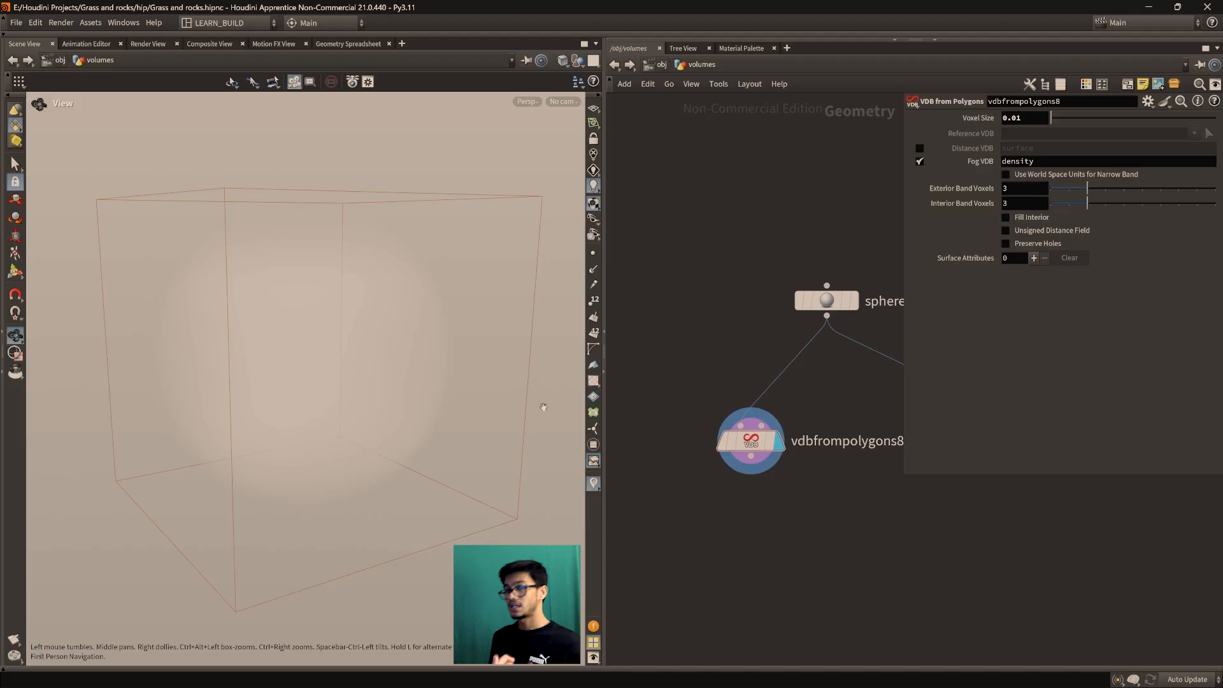
middle_click_drag(750, 404, 707, 366)
scroll(712, 365, "down", 1)
scroll(788, 432, "up", 1)
middle_click_drag(802, 451, 769, 455)
scroll(769, 455, "down", 1)
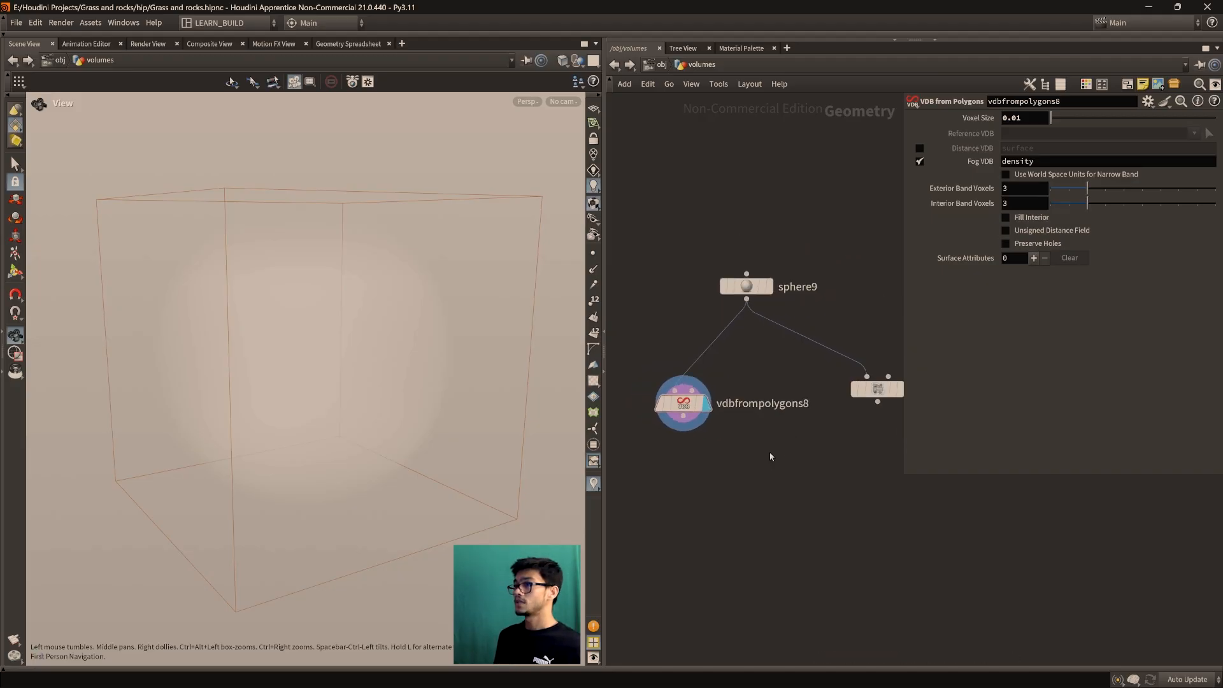
middle_click_drag(669, 443, 679, 452)
left_click_drag(693, 414, 709, 413)
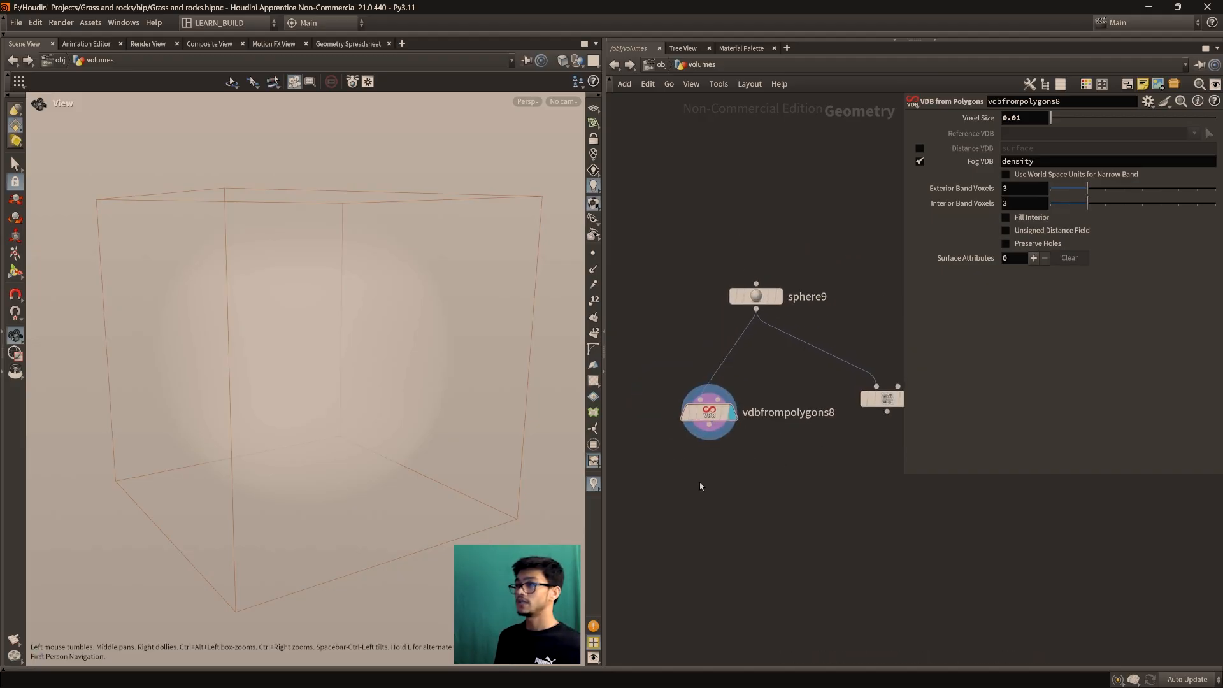
Add a VDB Visualize Tree node under vdbfrompolygons8 and display its voxel boxes
key("Tab")
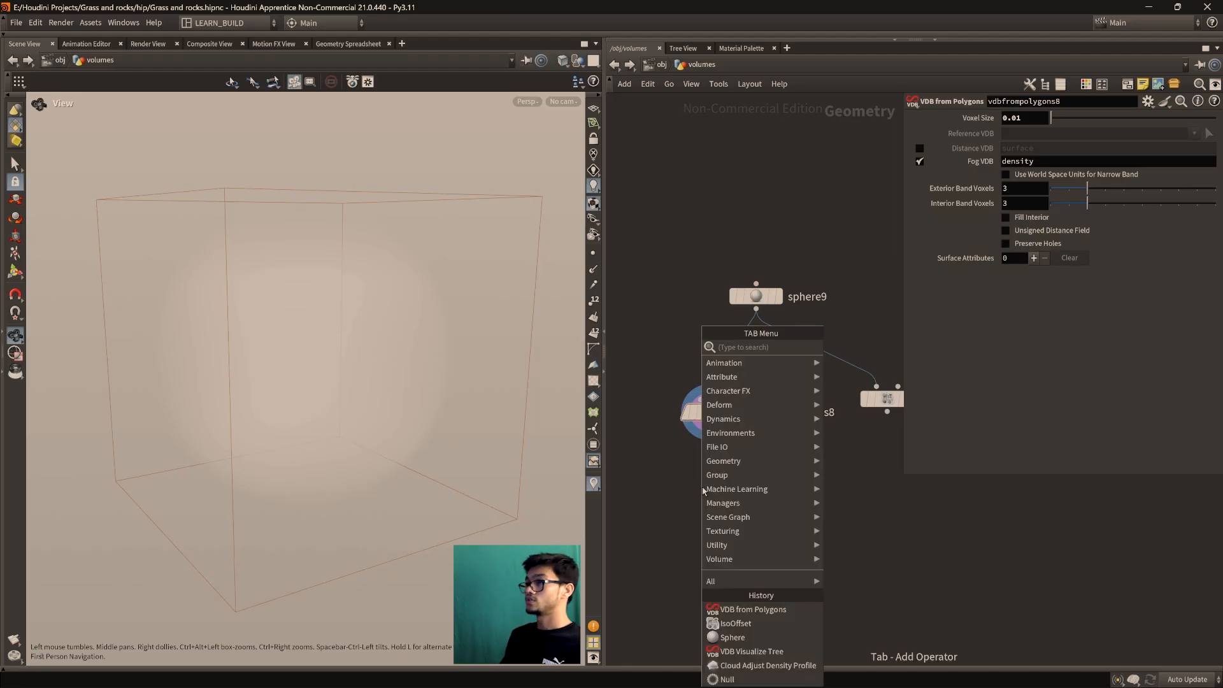
type("vdbb")
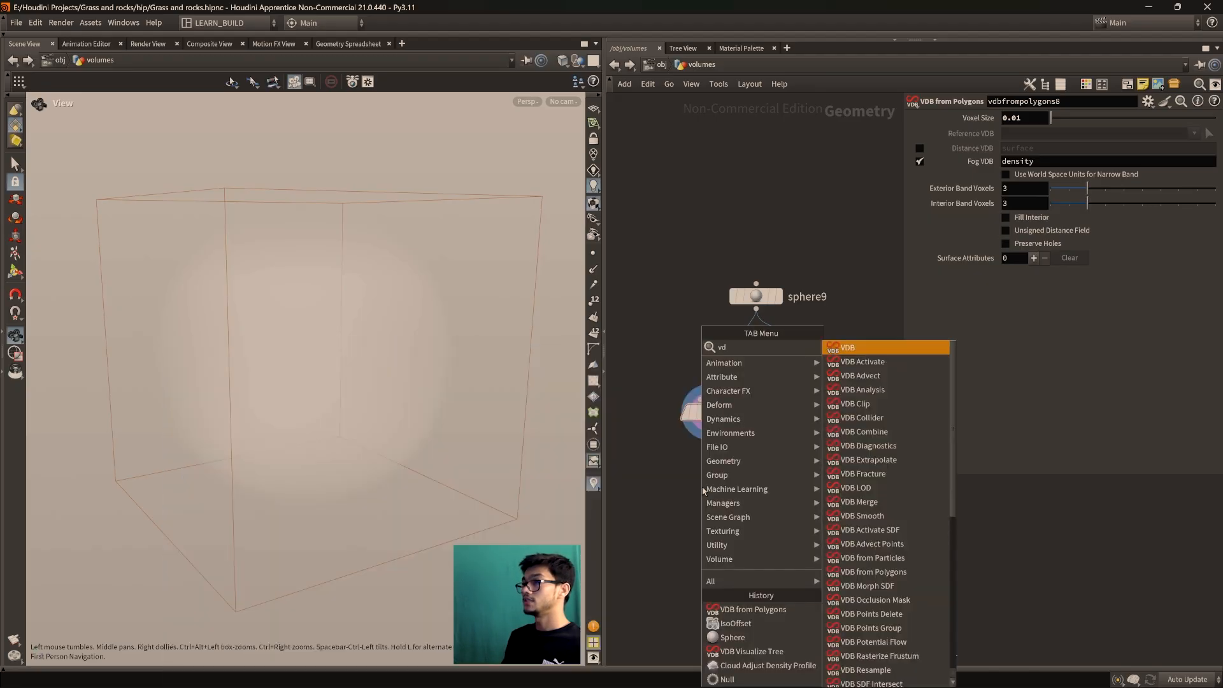
key("BackSpace")
type("vis")
key("Return")
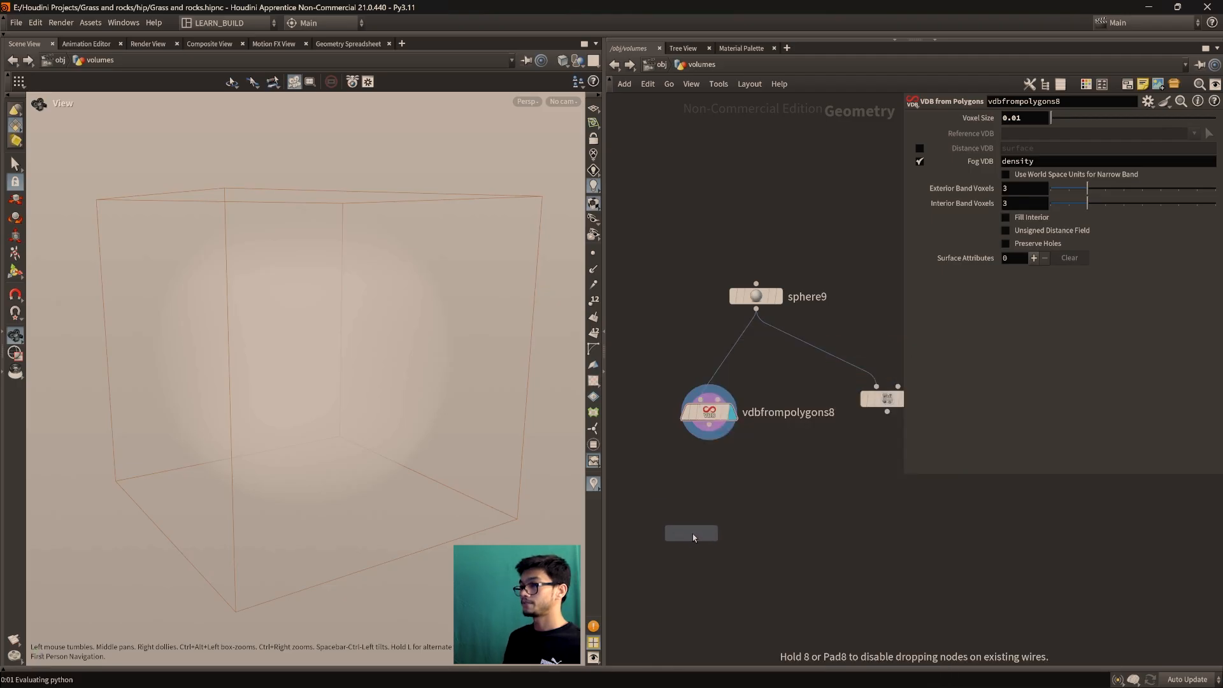
left_click(693, 534)
left_click_drag(692, 533, 719, 501)
left_click(743, 501)
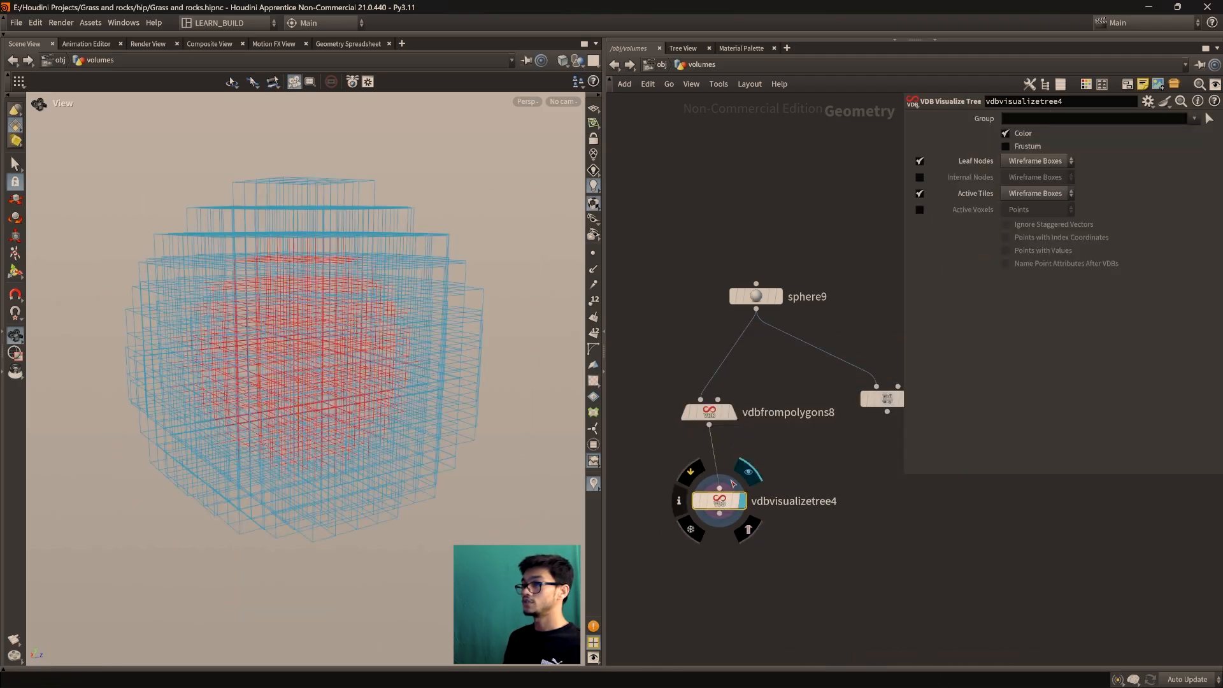
key("f")
left_click_drag(333, 372, 277, 327)
left_click_drag(322, 432, 317, 390)
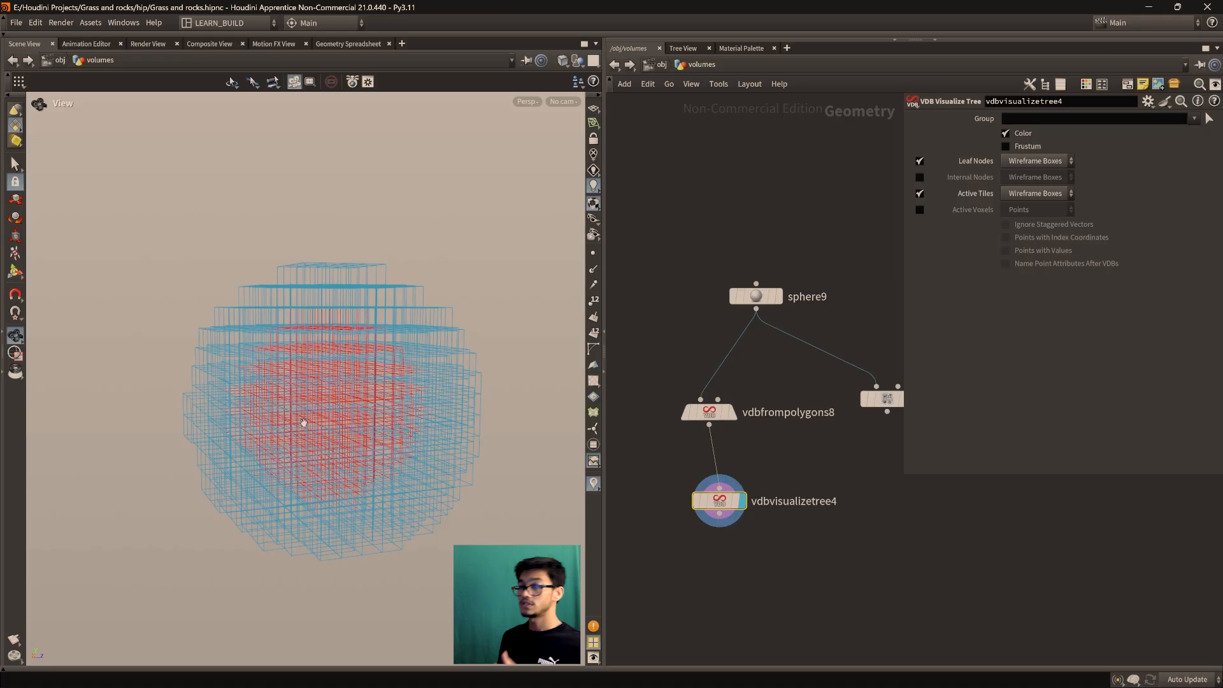
left_click_drag(384, 405, 384, 434)
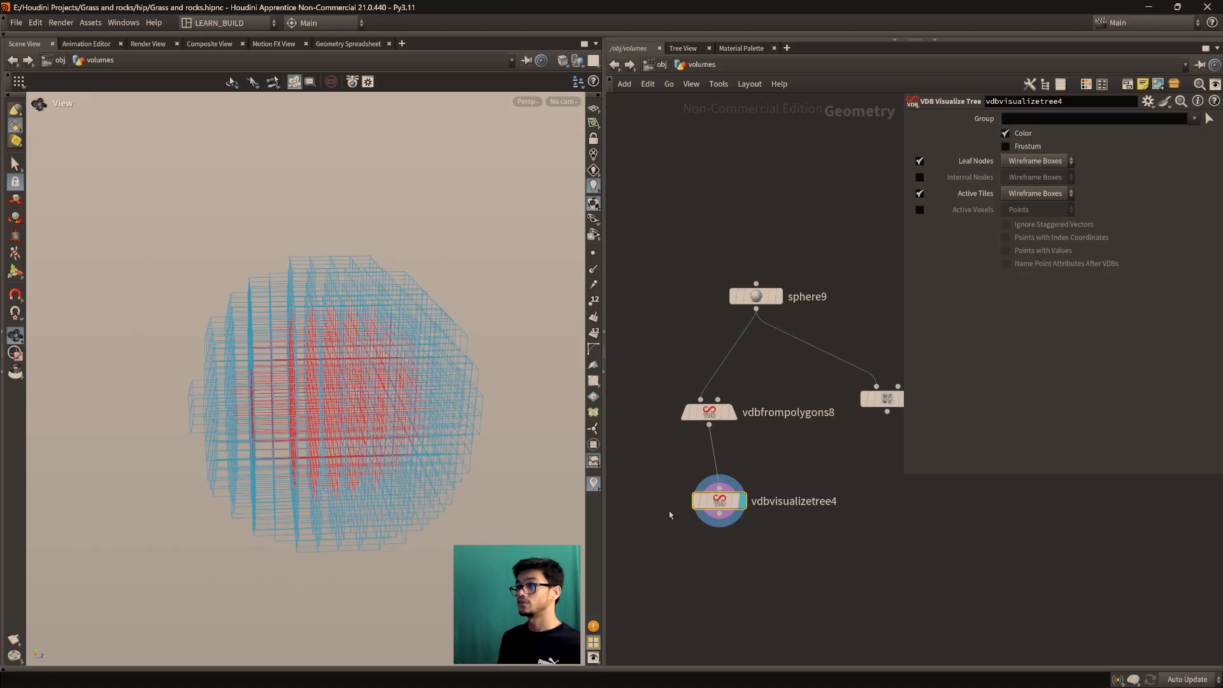
Tidy the node layout, compare isooffset5's fog with the VDB boxes, then select isooffset5
left_click_drag(717, 504, 707, 501)
middle_click_drag(900, 439, 829, 467)
mouse_move(803, 432)
left_mouse_down()
mouse_move(793, 417)
mouse_move(806, 443)
left_mouse_up()
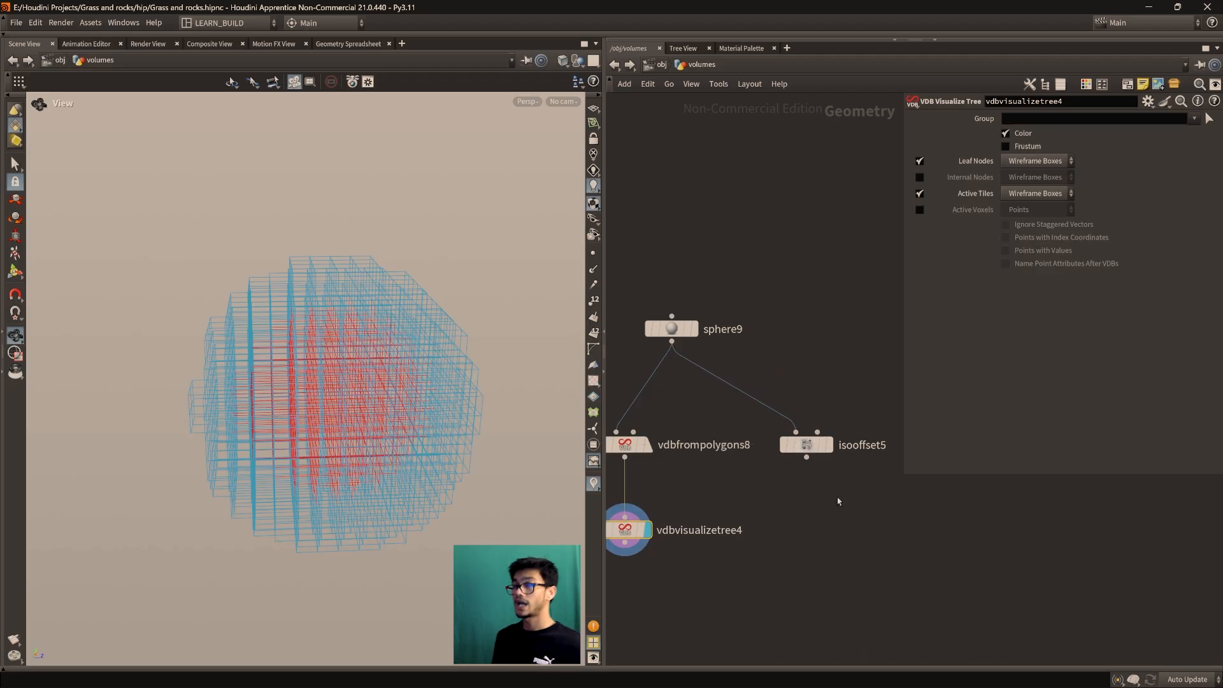
mouse_move(822, 446)
left_click(827, 424)
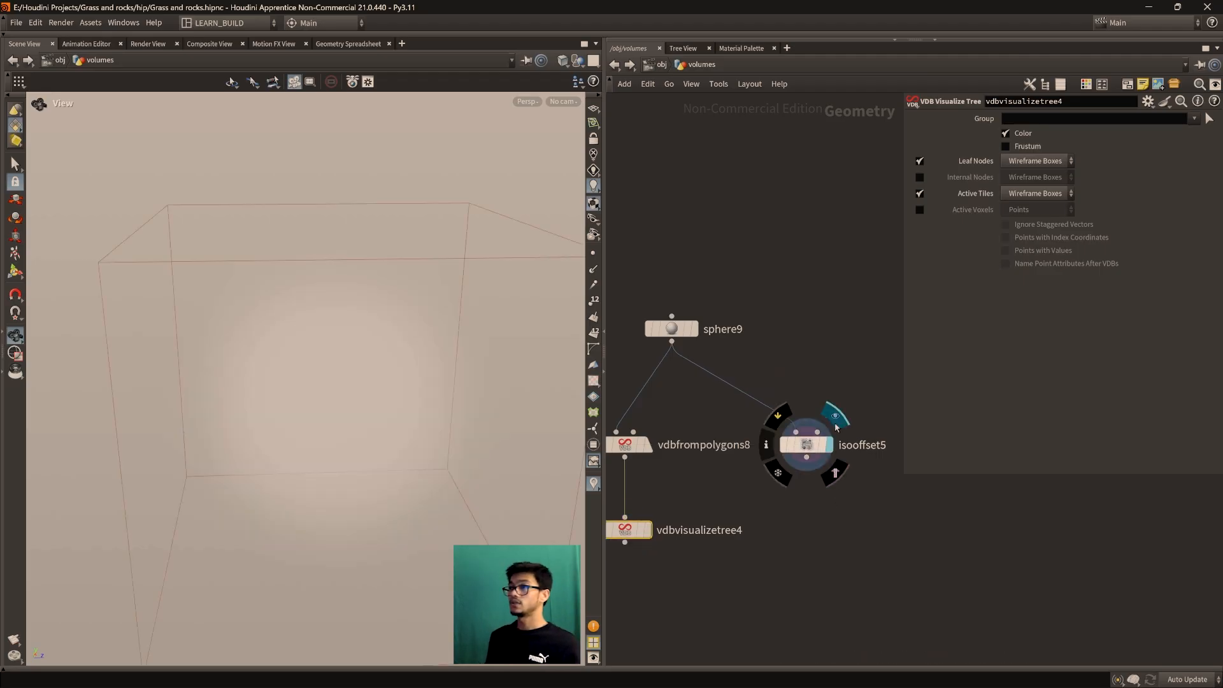
middle_click_drag(814, 559, 803, 495)
scroll(803, 495, "down", 1)
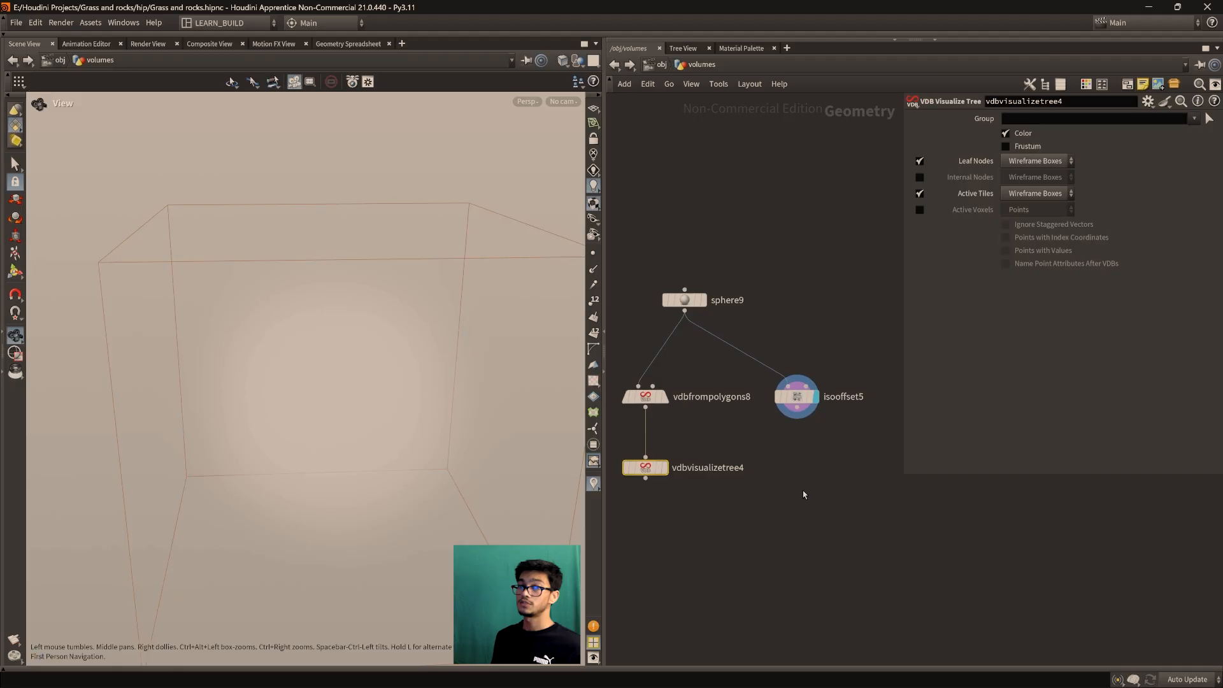
left_click(665, 446)
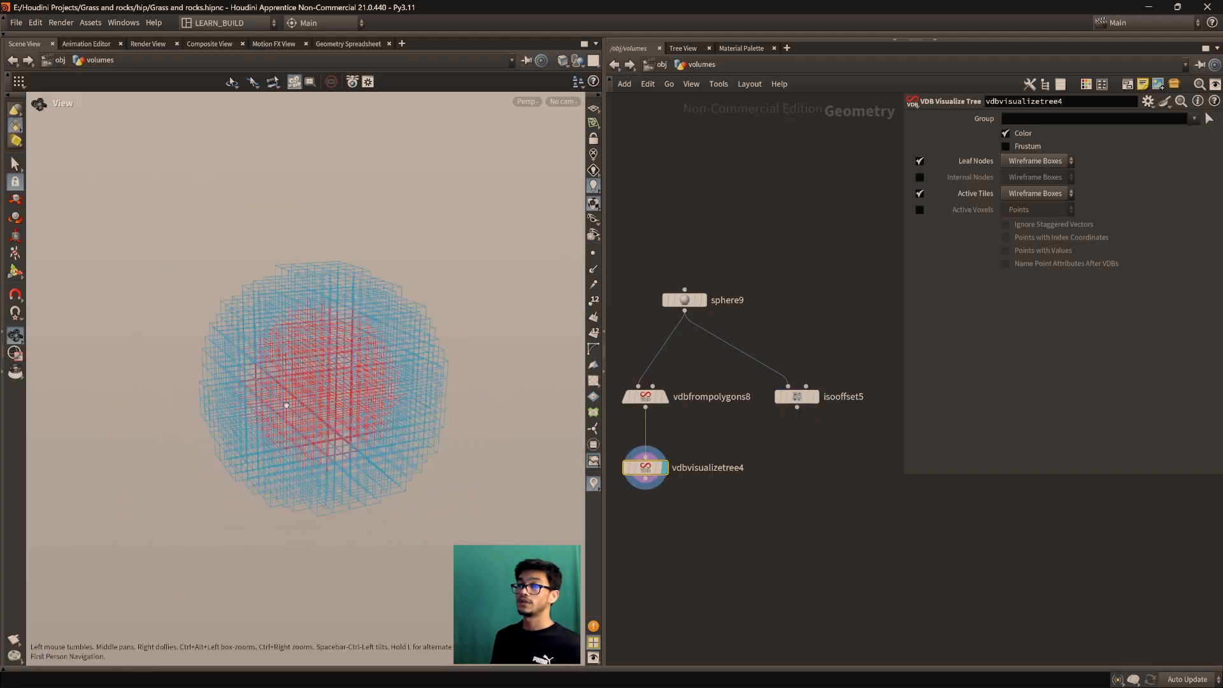
left_click_drag(304, 381, 324, 338)
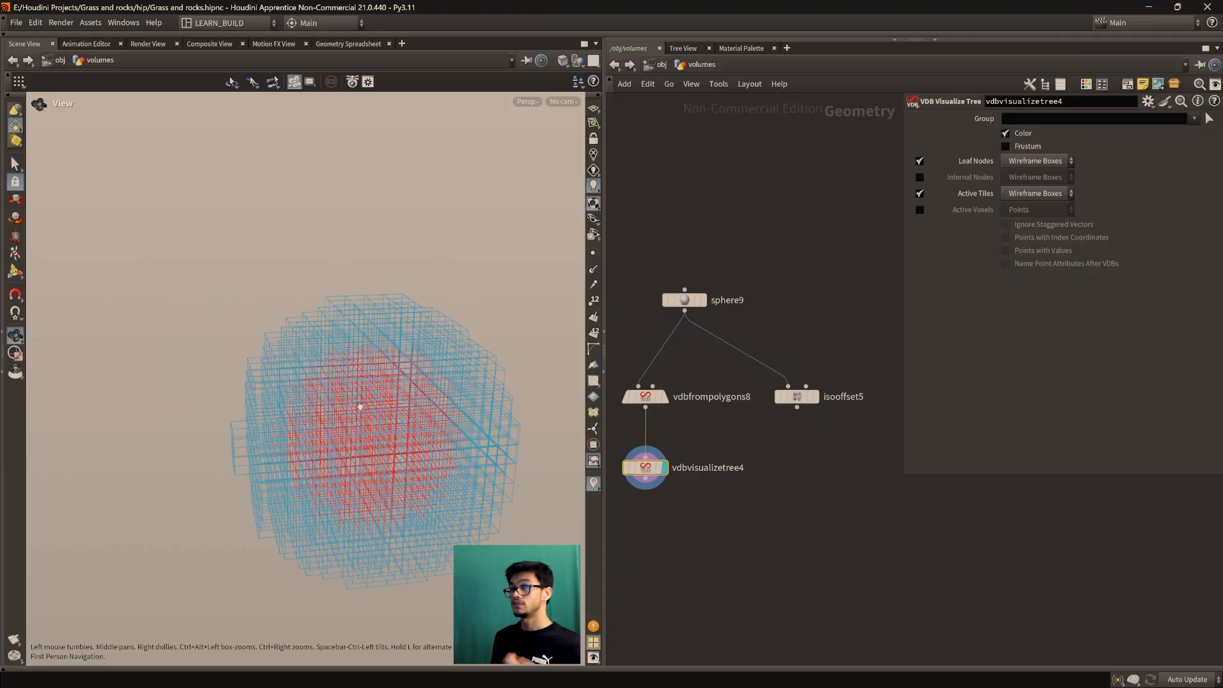
mouse_move(372, 414)
left_mouse_down()
mouse_move(318, 400)
mouse_move(354, 370)
mouse_move(369, 372)
mouse_move(364, 402)
left_mouse_up()
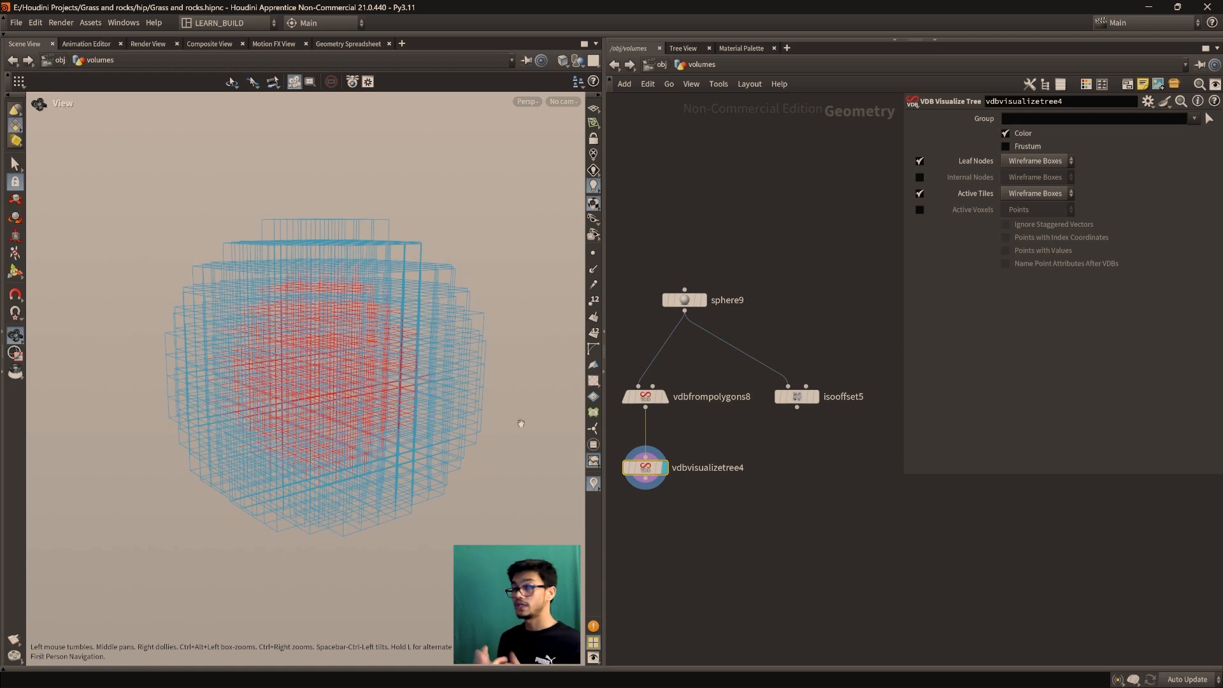
left_click_drag(797, 396, 806, 397)
left_click(806, 398)
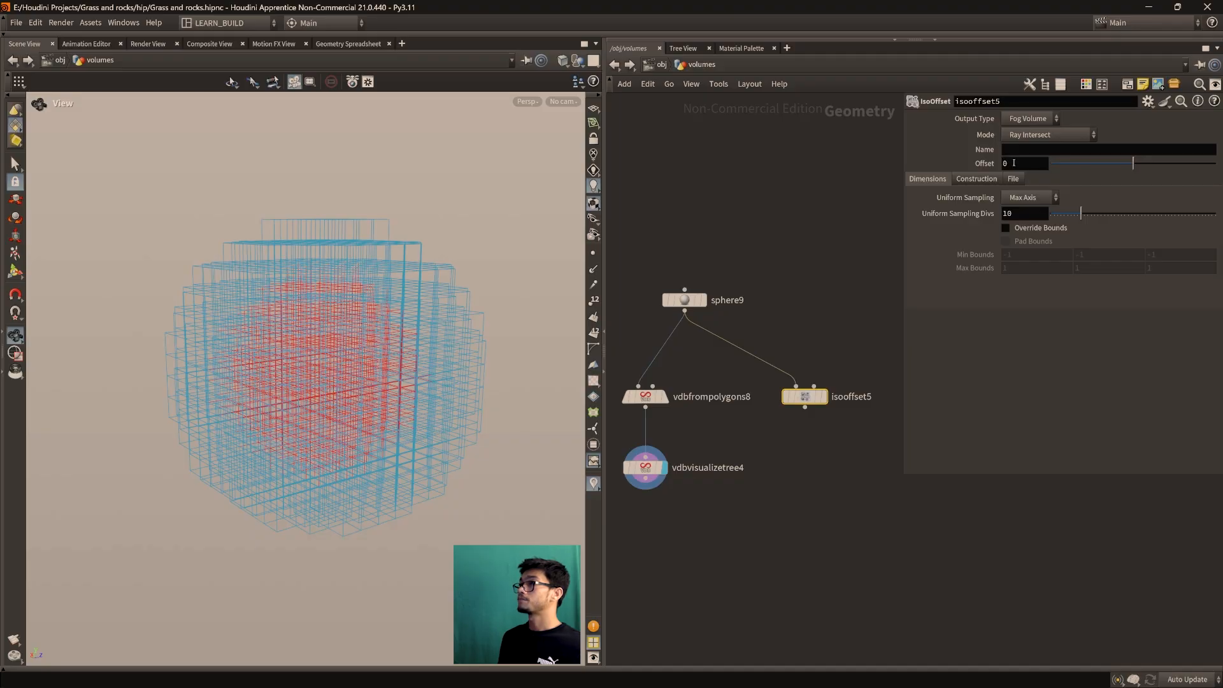
Display isooffset5, switch its Output Type to SDF Volume, and test the Offset slider
left_click(823, 396)
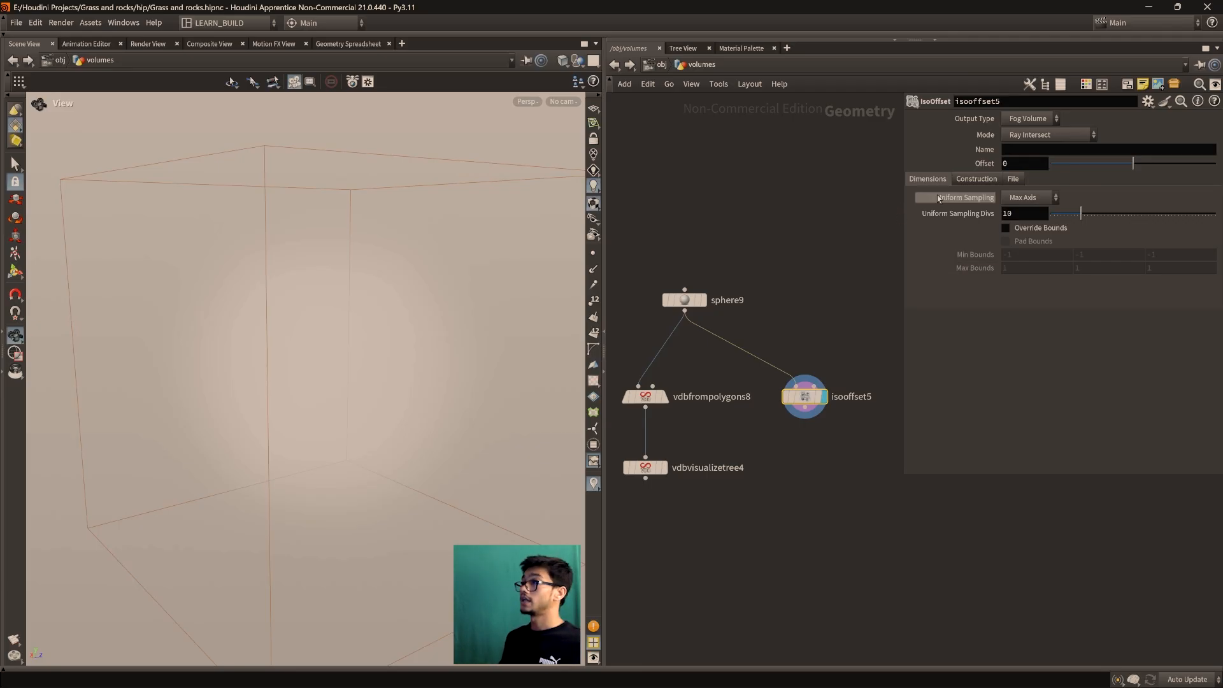
left_click(1032, 120)
left_click(1035, 164)
scroll(390, 354, "down", 1)
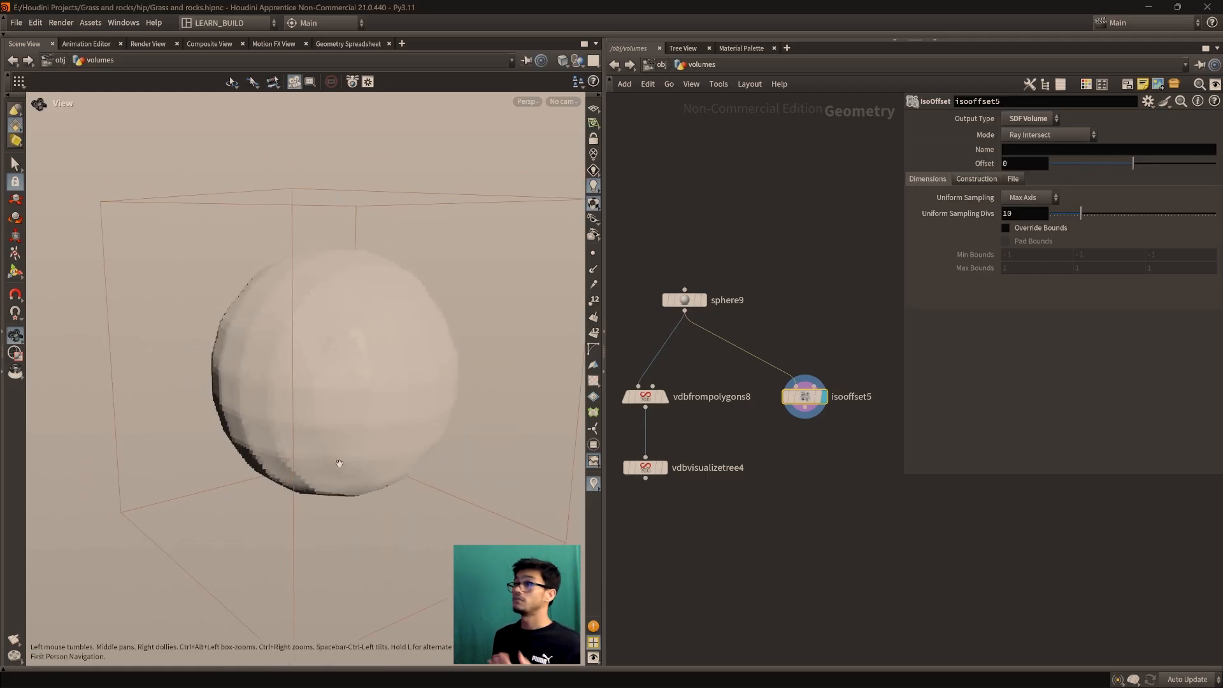
left_click_drag(1134, 164, 1135, 168)
scroll(810, 466, "up", 1)
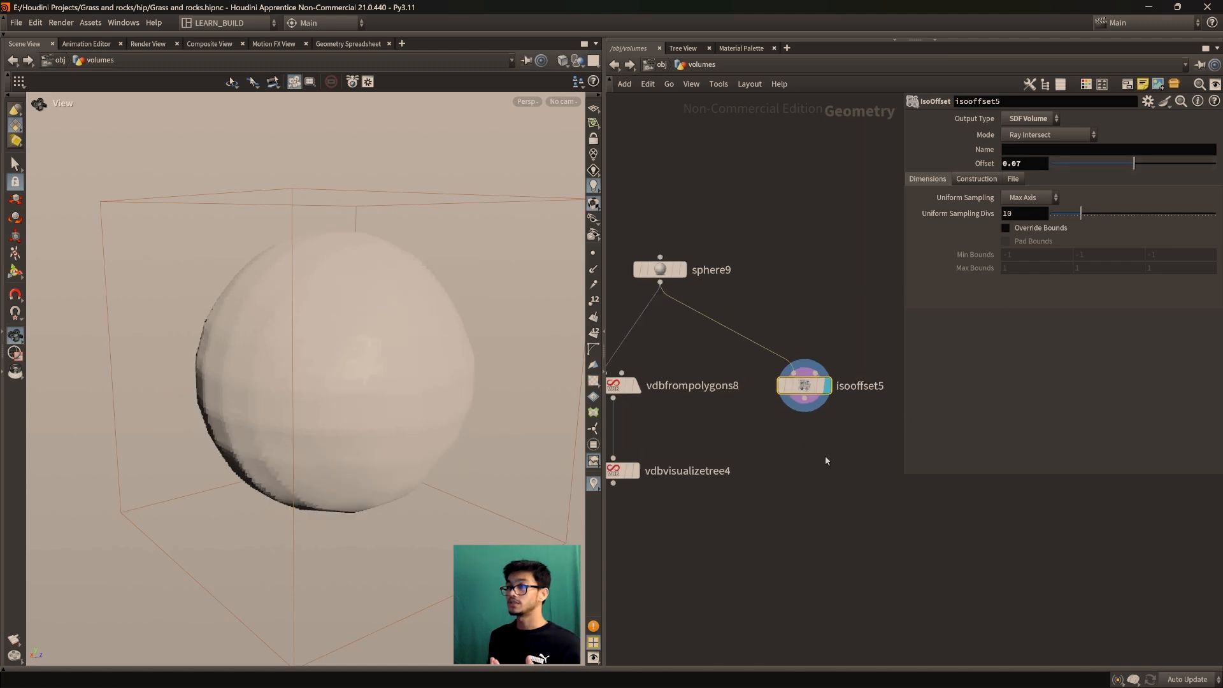
middle_click_drag(828, 462, 802, 477)
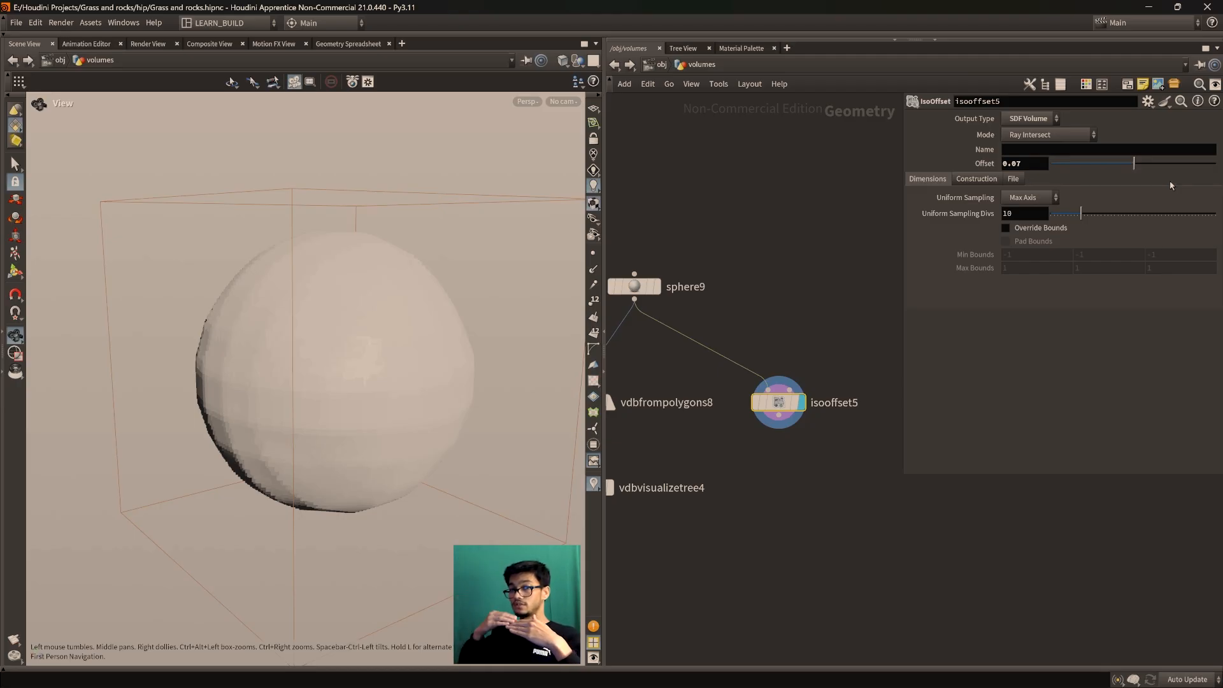
Set isooffset5's Offset back to 0 and redisplay vdbvisualizetree4's VDB boxes
left_click_drag(1134, 164, 1135, 170)
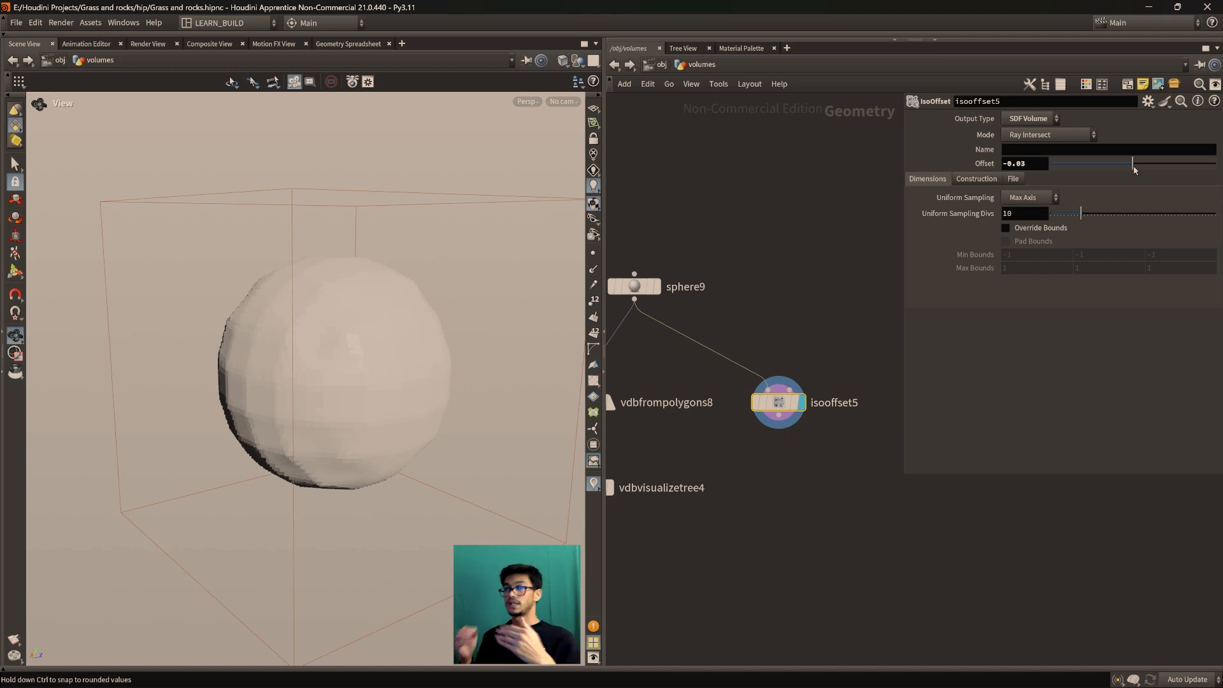
left_click(1043, 164)
type("0")
key("Return")
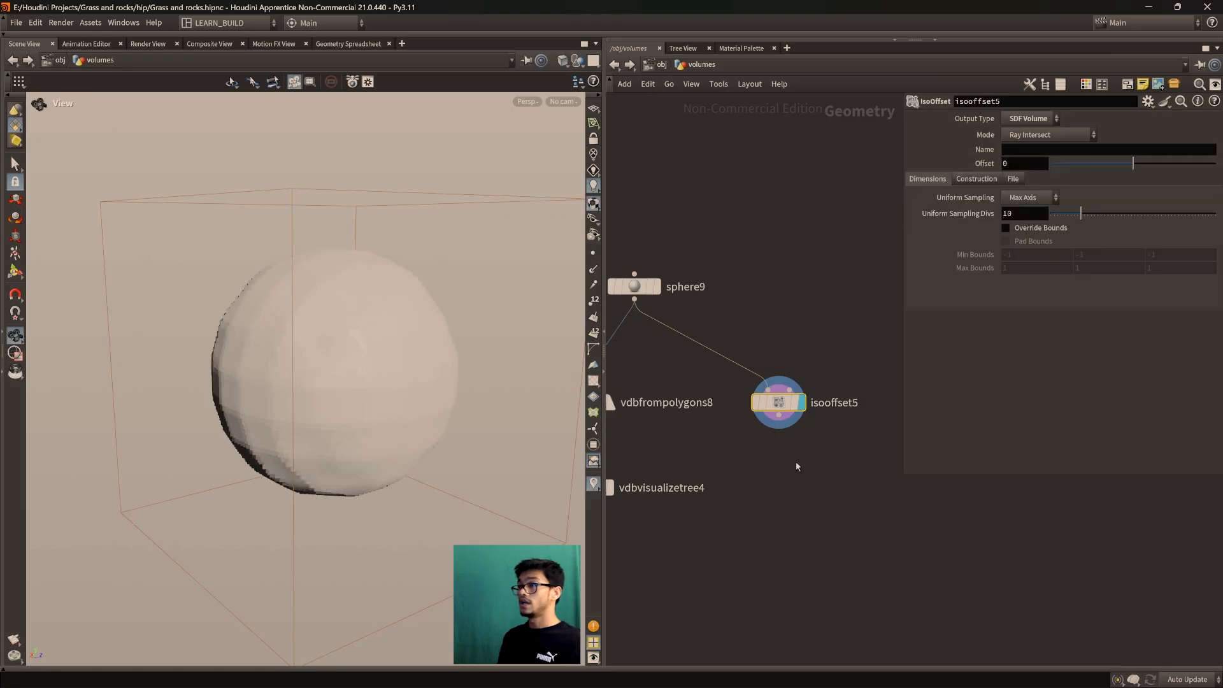
middle_click_drag(801, 463, 822, 446)
scroll(811, 463, "up", 2)
mouse_move(638, 460)
left_click(651, 436)
middle_click_drag(841, 354, 748, 343)
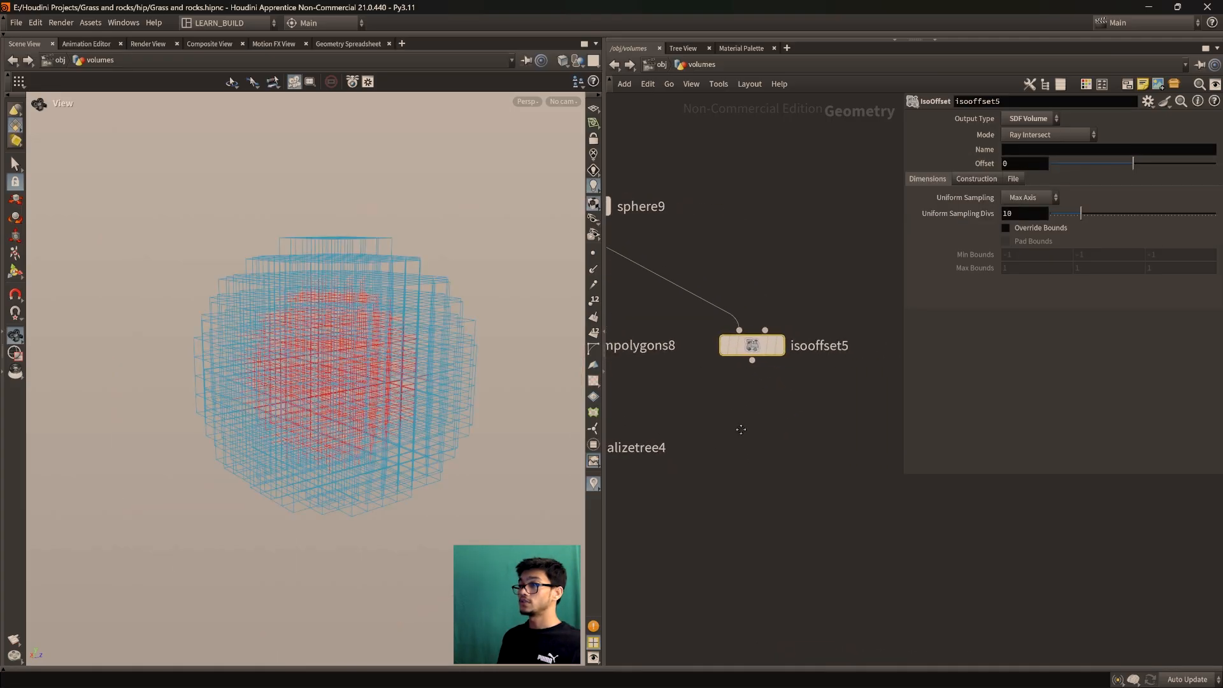
left_click_drag(749, 343, 767, 328)
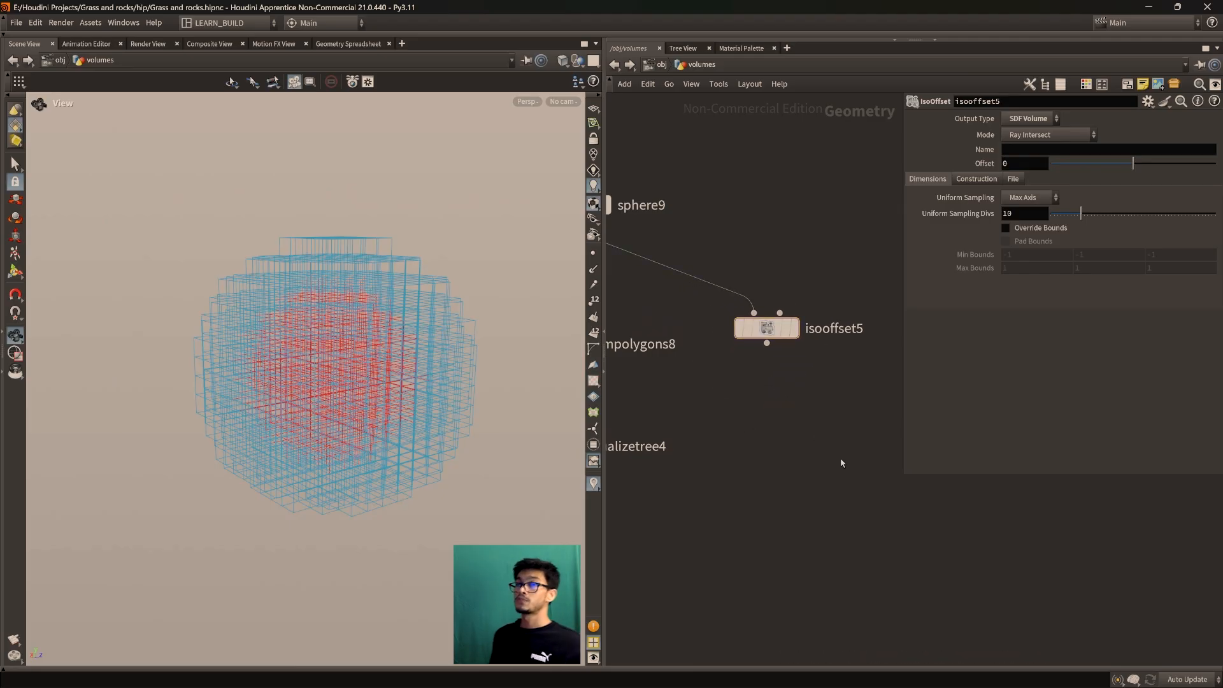
middle_click_drag(795, 470, 830, 462)
key("Tab")
Create a default Box node, box4, and move isooffset5 up beside it
type("b")
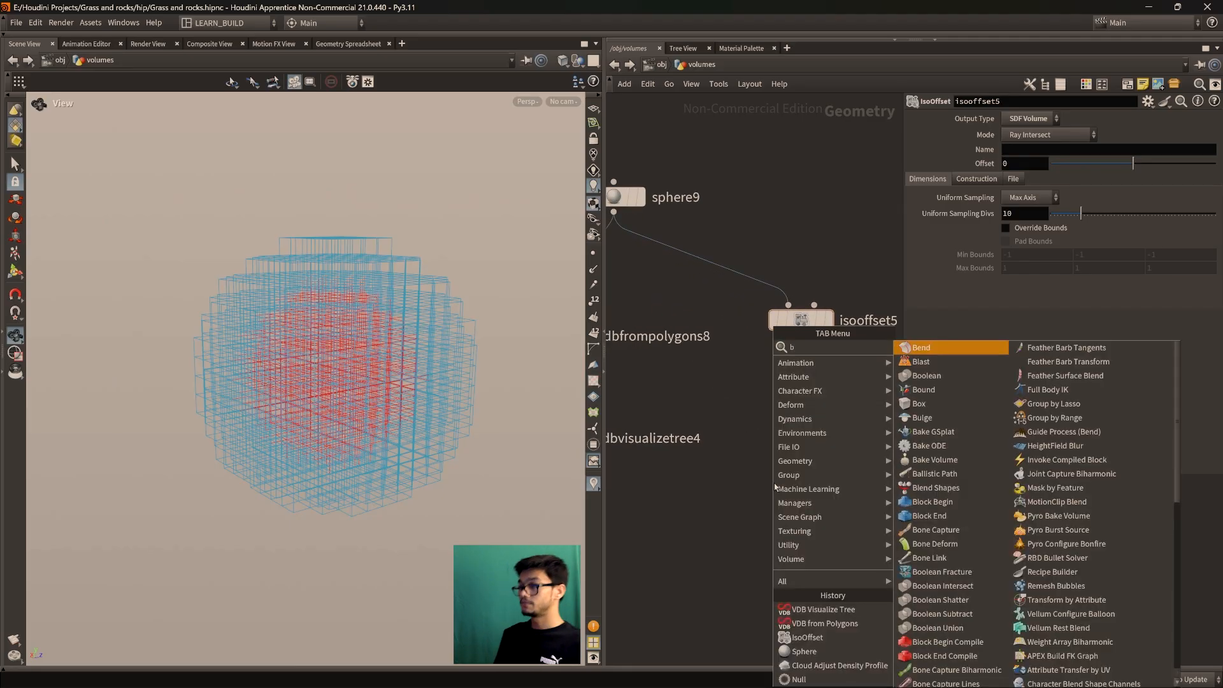
type("ox")
key("Return")
left_click(774, 483)
middle_click_drag(810, 498, 787, 541)
left_click_drag(787, 363, 804, 352)
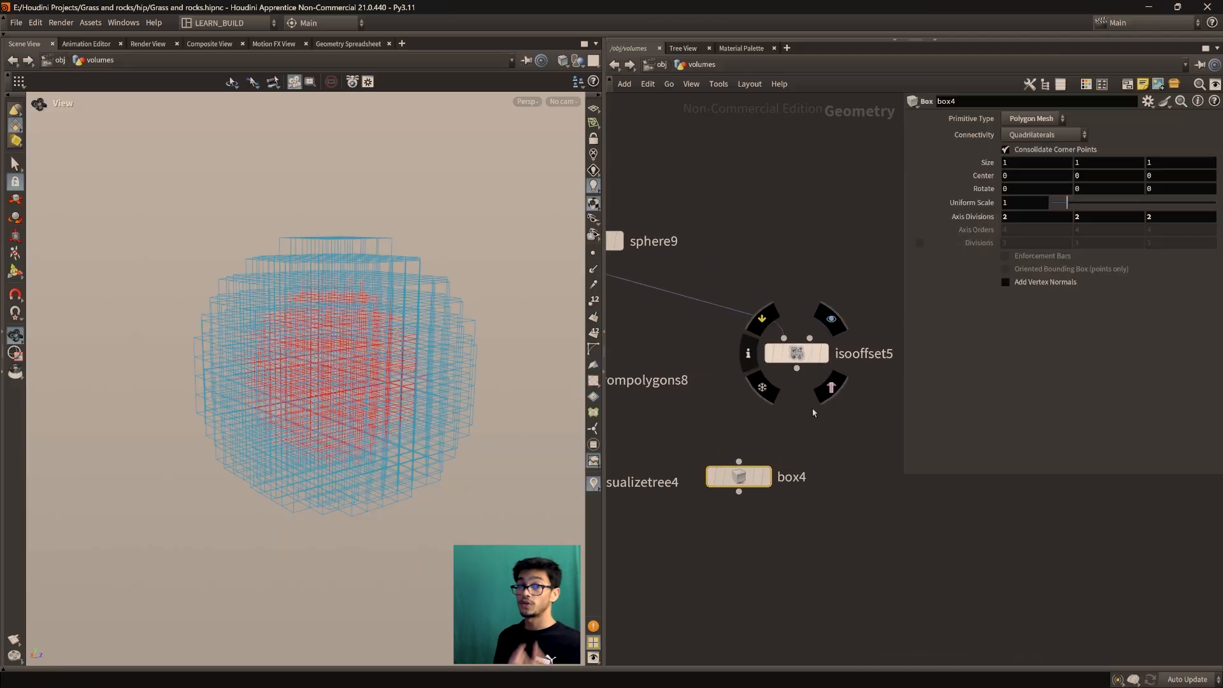
scroll(831, 468, "down", 1)
middle_click_drag(830, 468, 775, 455)
left_click_drag(747, 361, 769, 353)
left_click(793, 408)
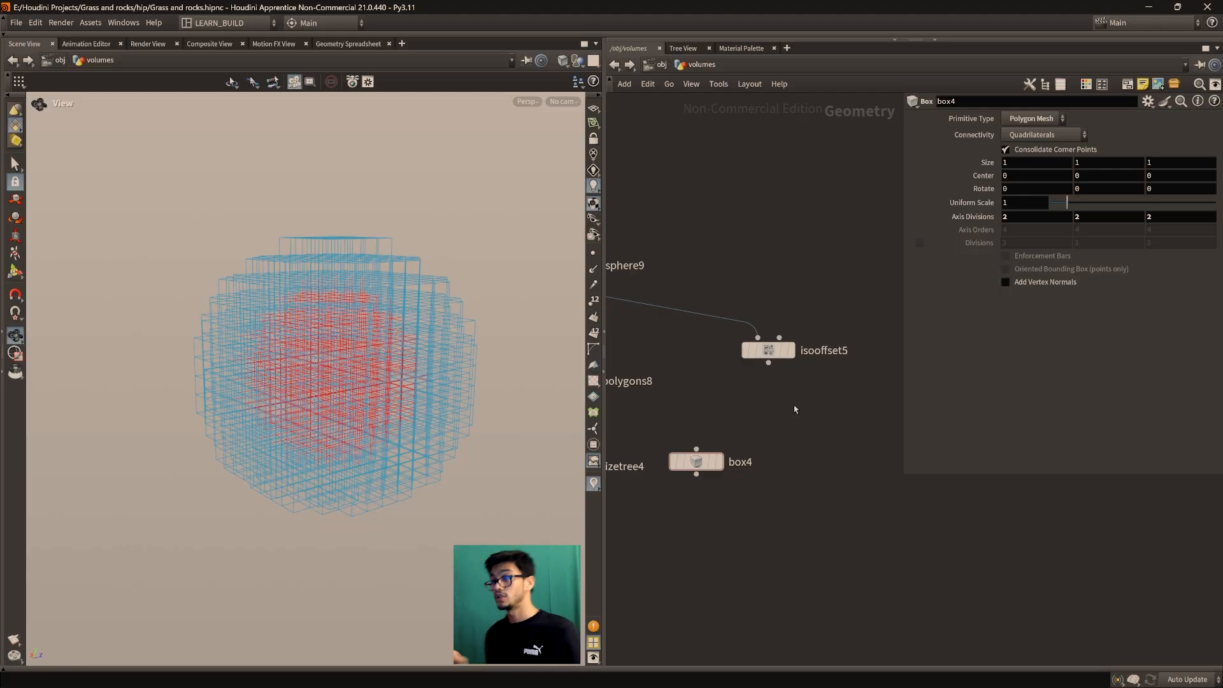
Add a Volume VOP wired from isooffset5 and set it as the displayed node
key("Tab")
type("volu")
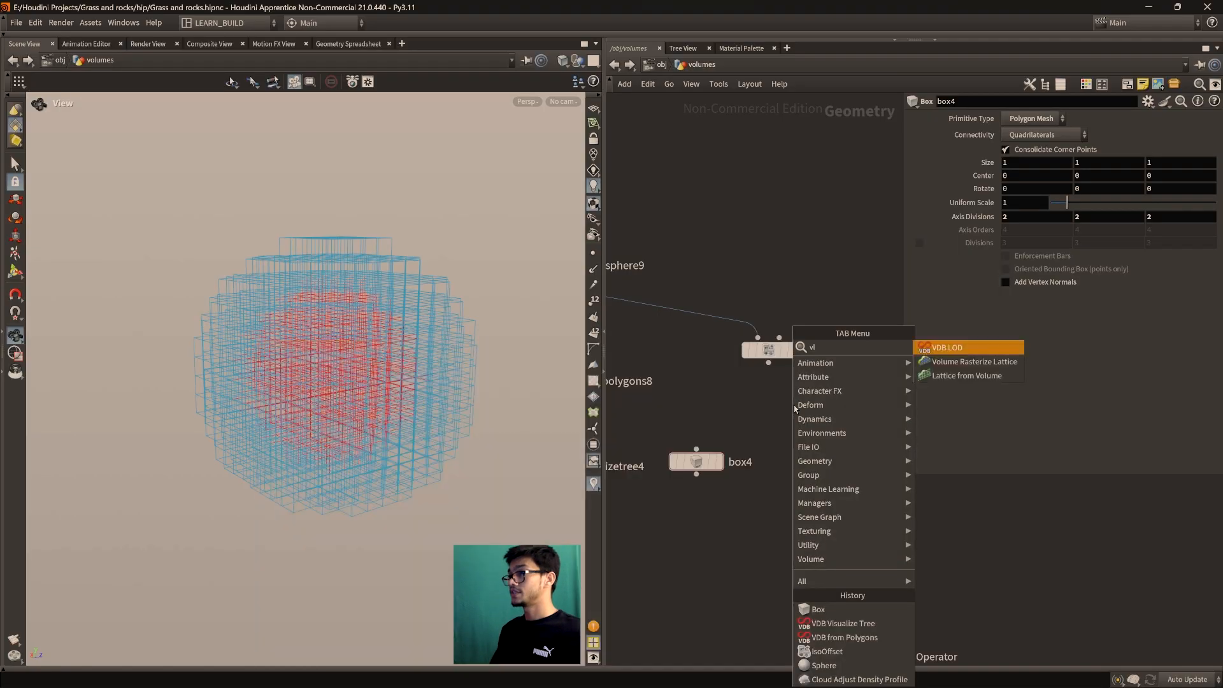
type("mevop")
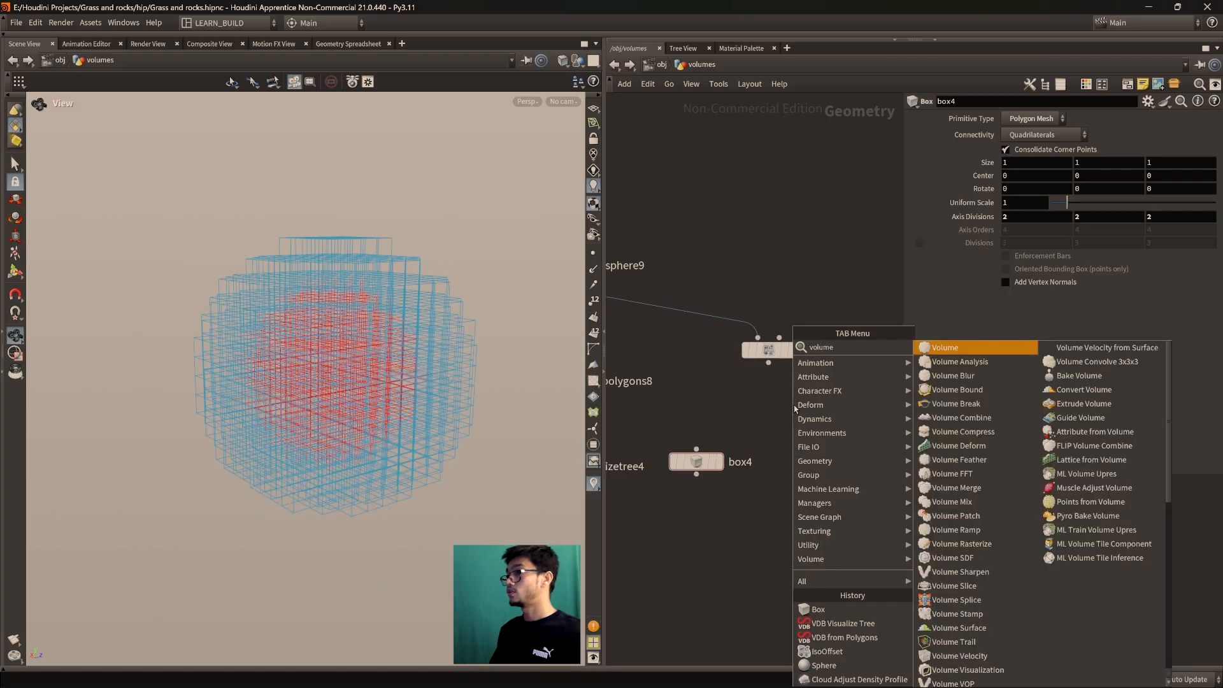
key("Return")
left_click(806, 432)
left_click_drag(769, 363, 809, 439)
left_click(839, 409)
Arrange volumevop3 neatly below isooffset5 in the volumes network
scroll(819, 429, "up", 2)
middle_click_drag(818, 428, 814, 319)
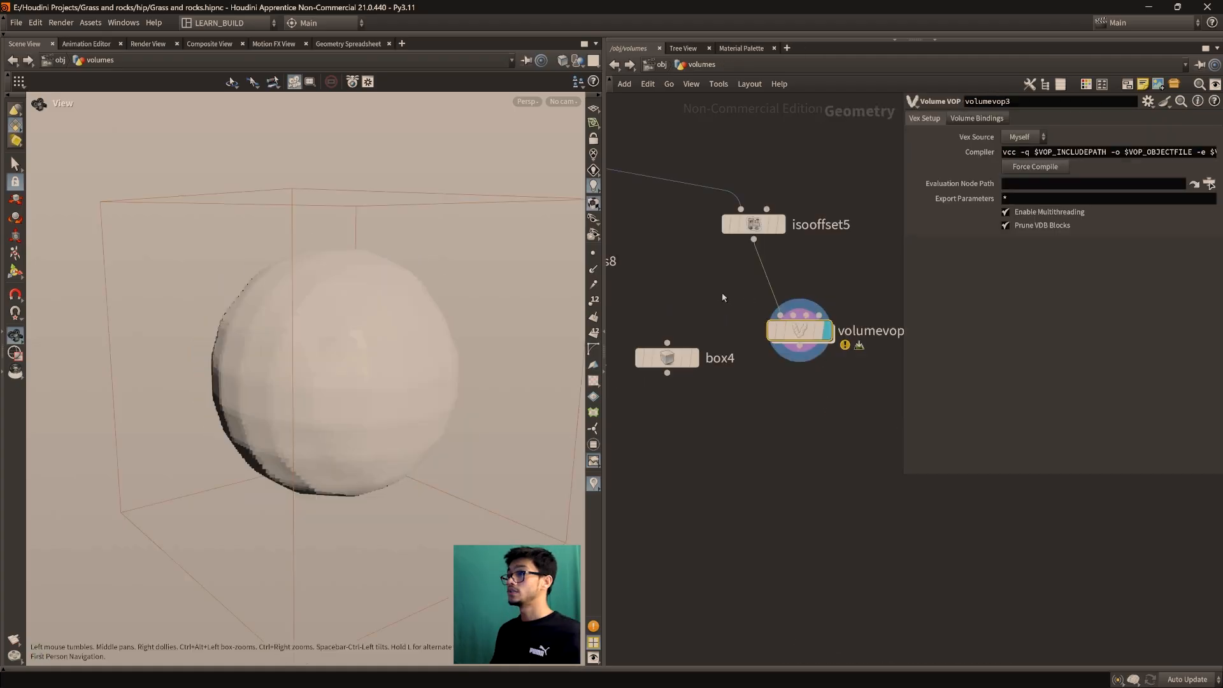
middle_click_drag(748, 296, 763, 372)
left_click_drag(764, 307, 769, 297)
middle_click_drag(747, 426, 756, 472)
scroll(751, 435, "down", 5)
middle_click_drag(816, 401, 754, 402)
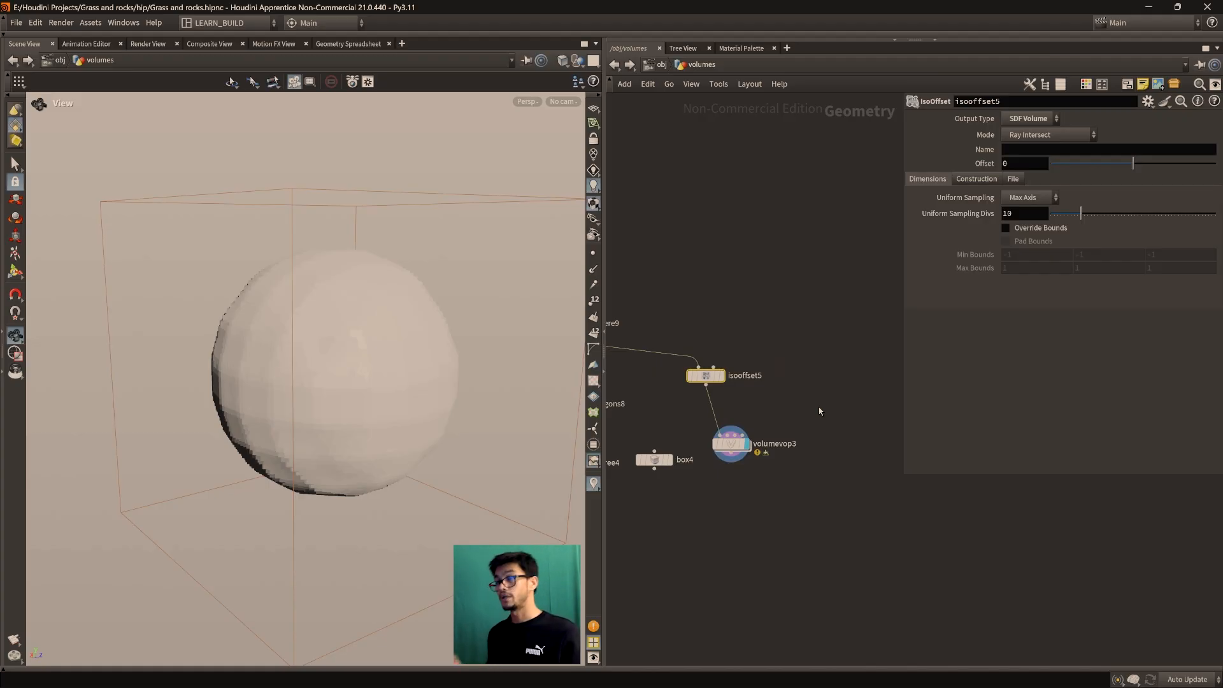
scroll(748, 439, "up", 4)
left_click_drag(718, 450, 762, 477)
left_click_drag(678, 335, 713, 340)
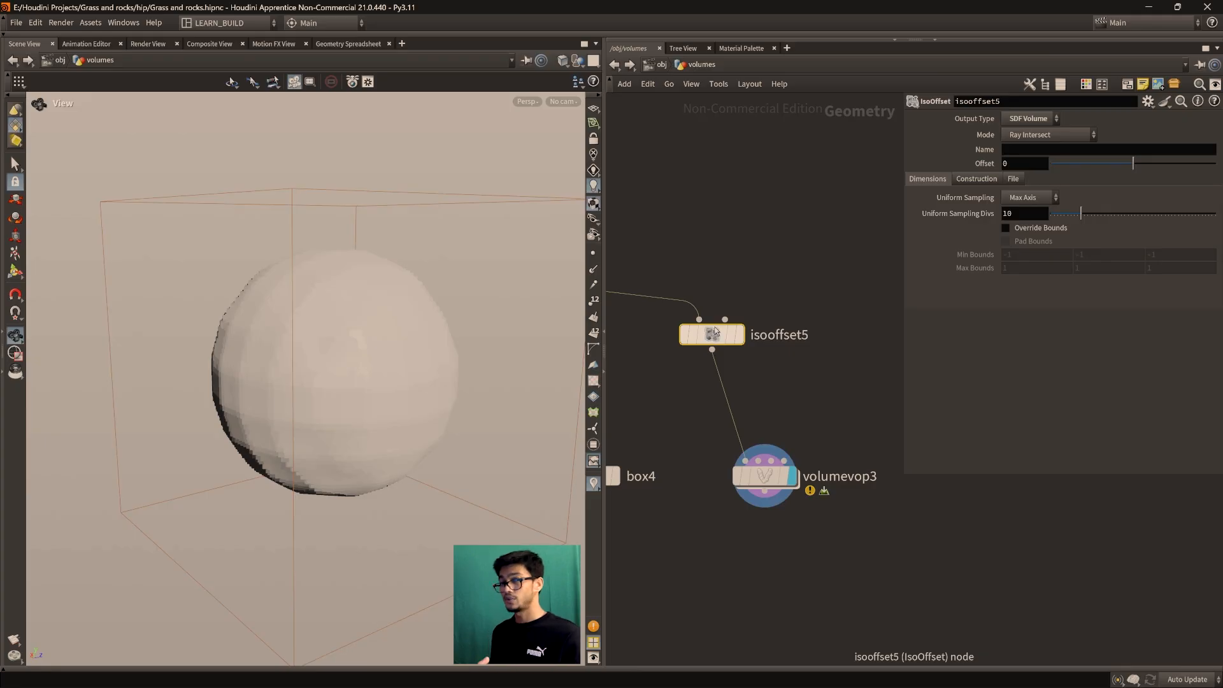
Inspect volumevop3's default density pass-through, return to /obj/volumes, and search 'attribute vo'
mouse_move(766, 475)
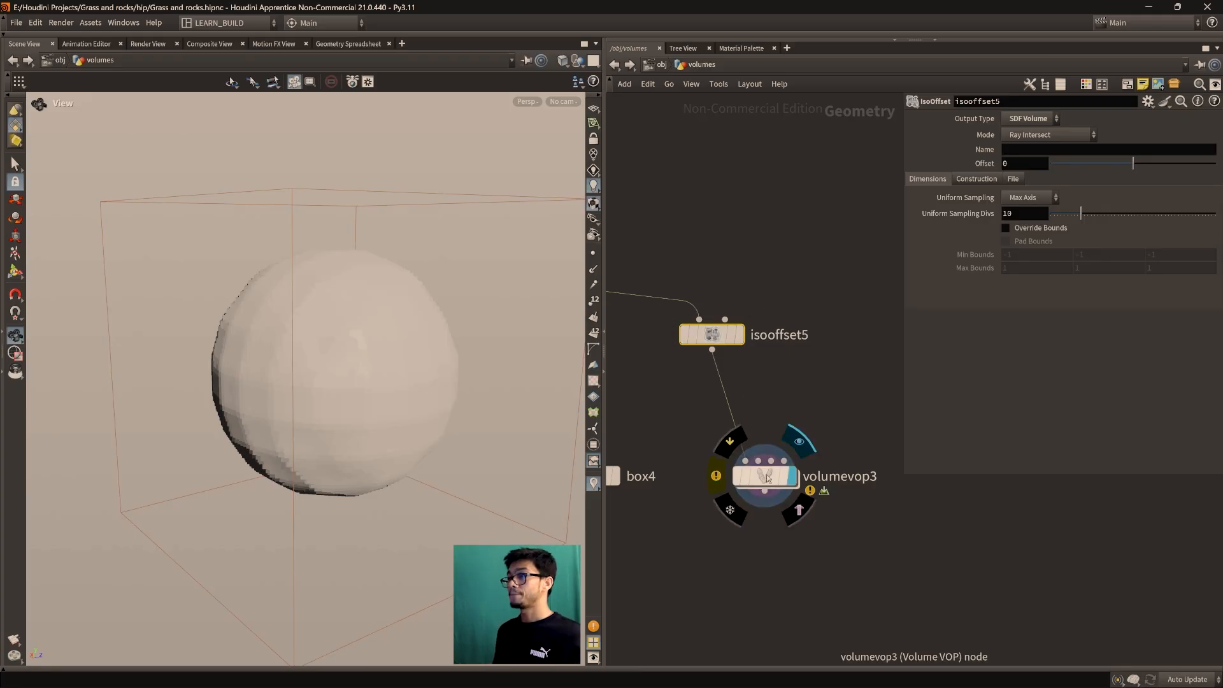
double_click(766, 475)
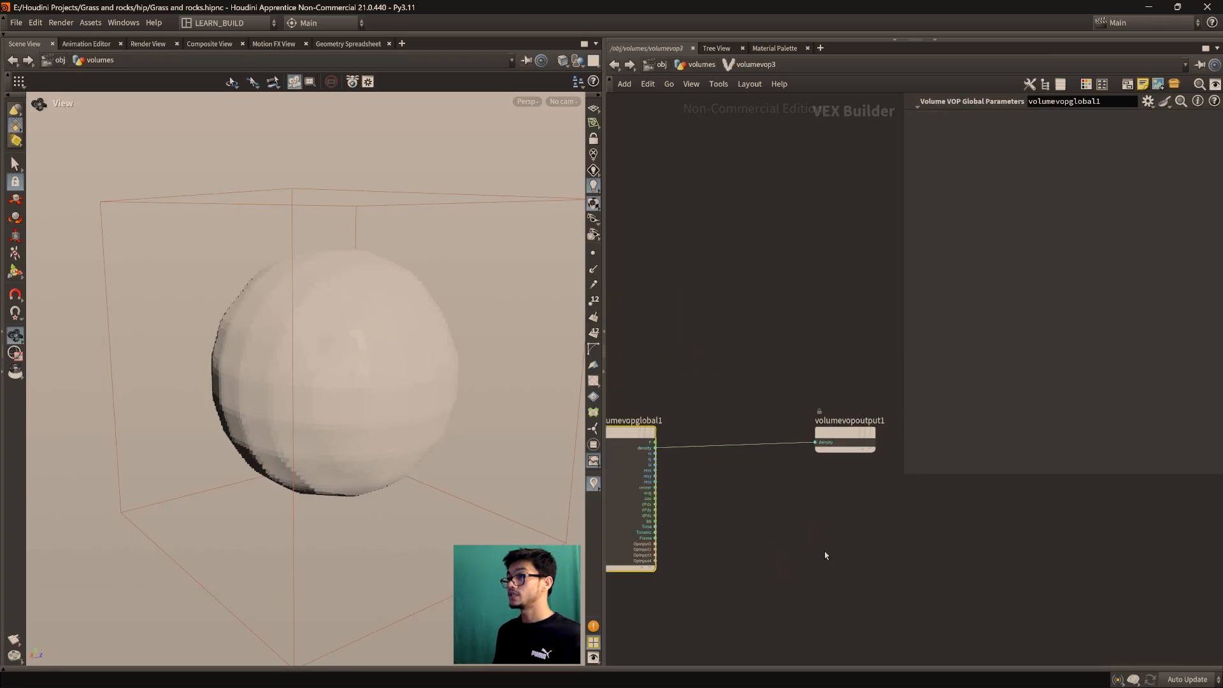
left_click_drag(851, 427, 850, 435)
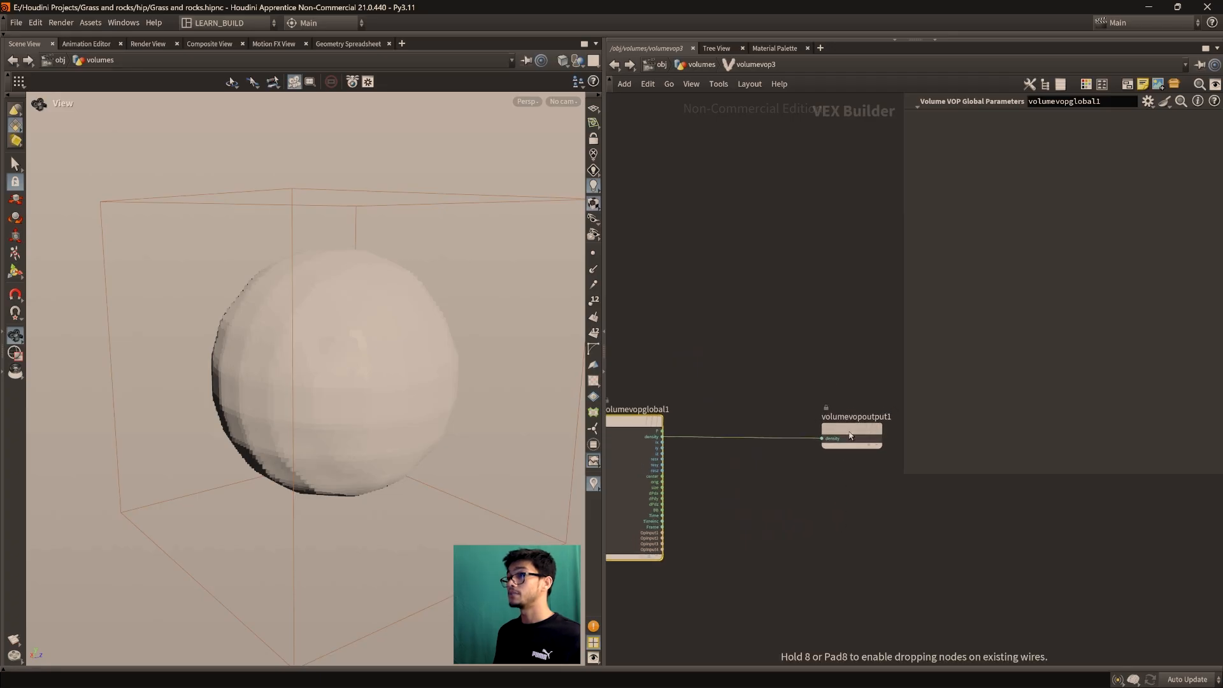
left_click(702, 64)
key("Tab")
type("a")
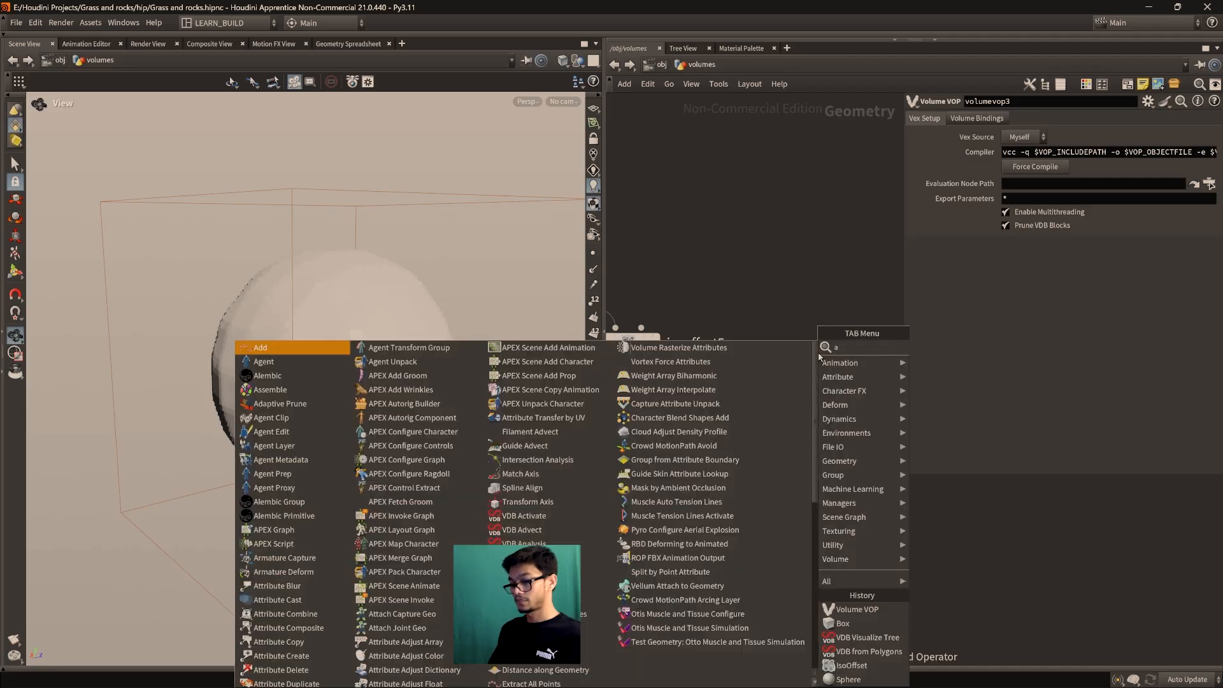
type("ttribute vo")
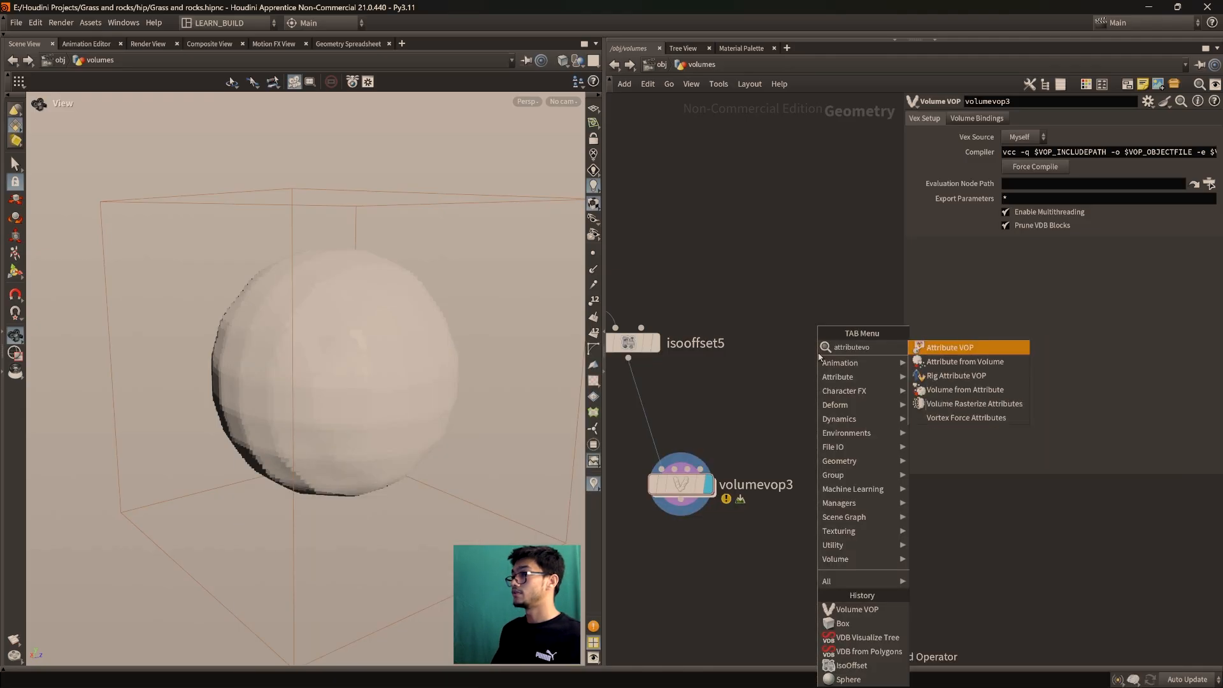
Place an Attribute VOP, attribvop4, and inspect its internal geometry output node
key("Return")
left_click(819, 357)
double_click(796, 340)
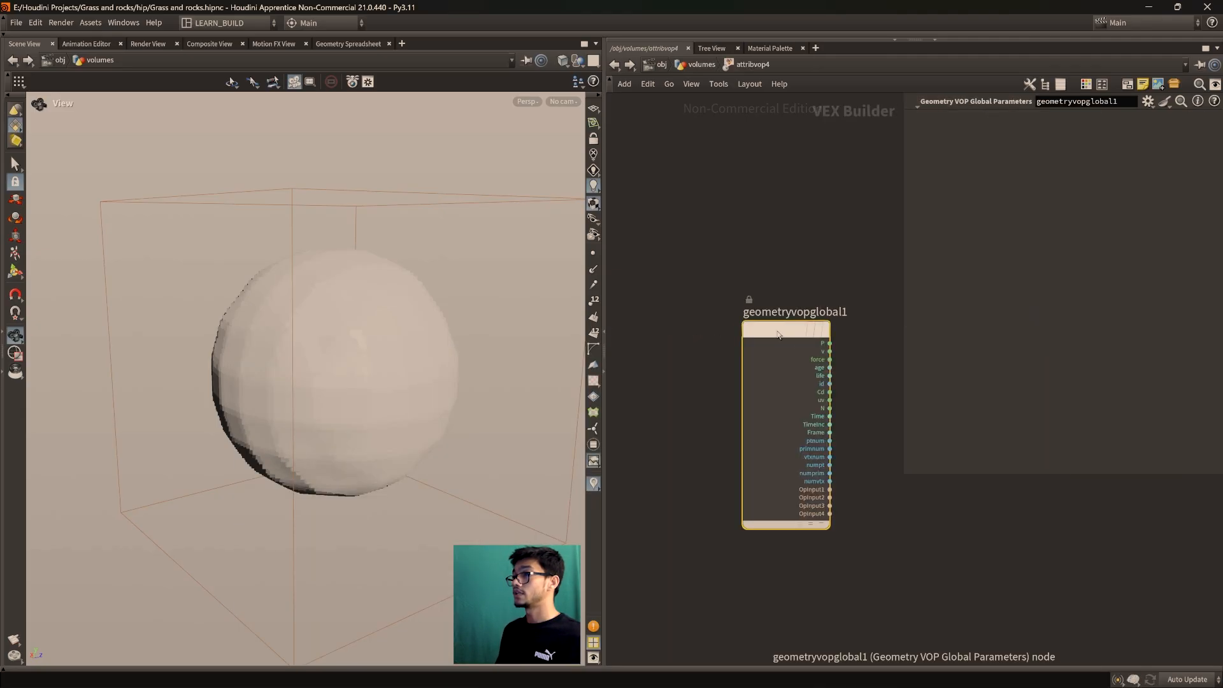
middle_click_drag(883, 428, 698, 472)
scroll(747, 440, "up", 2)
middle_click_drag(748, 440, 743, 483)
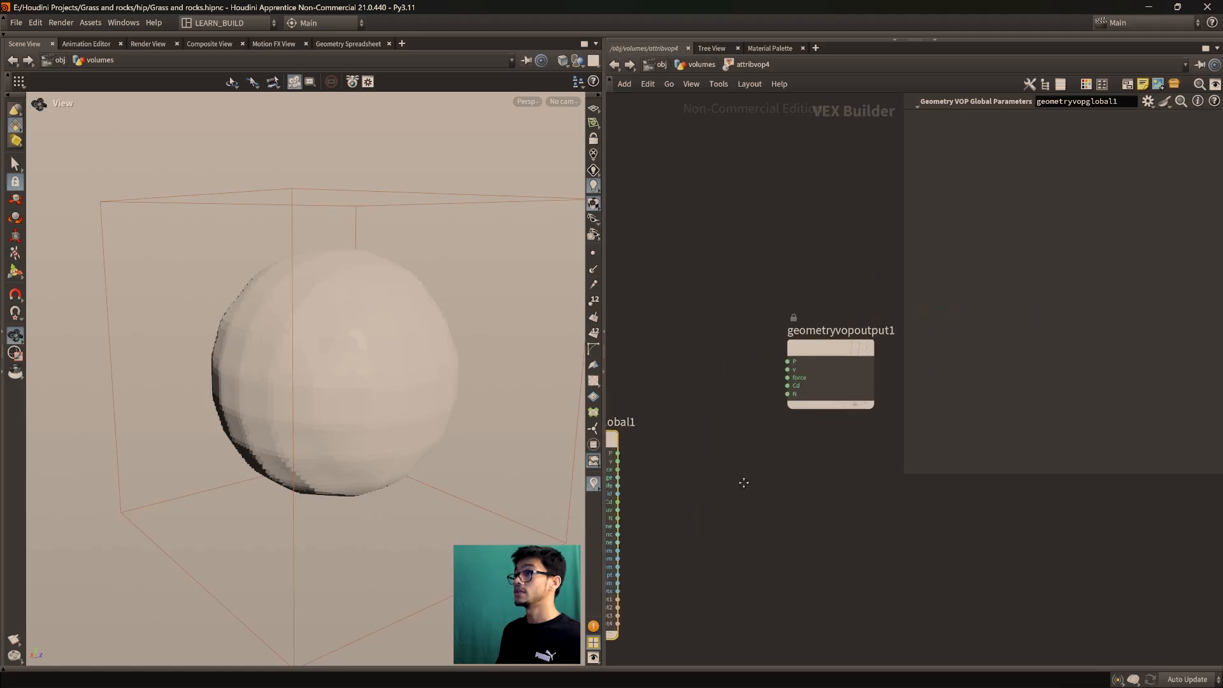
scroll(739, 475, "up", 1)
left_click_drag(753, 319, 840, 426)
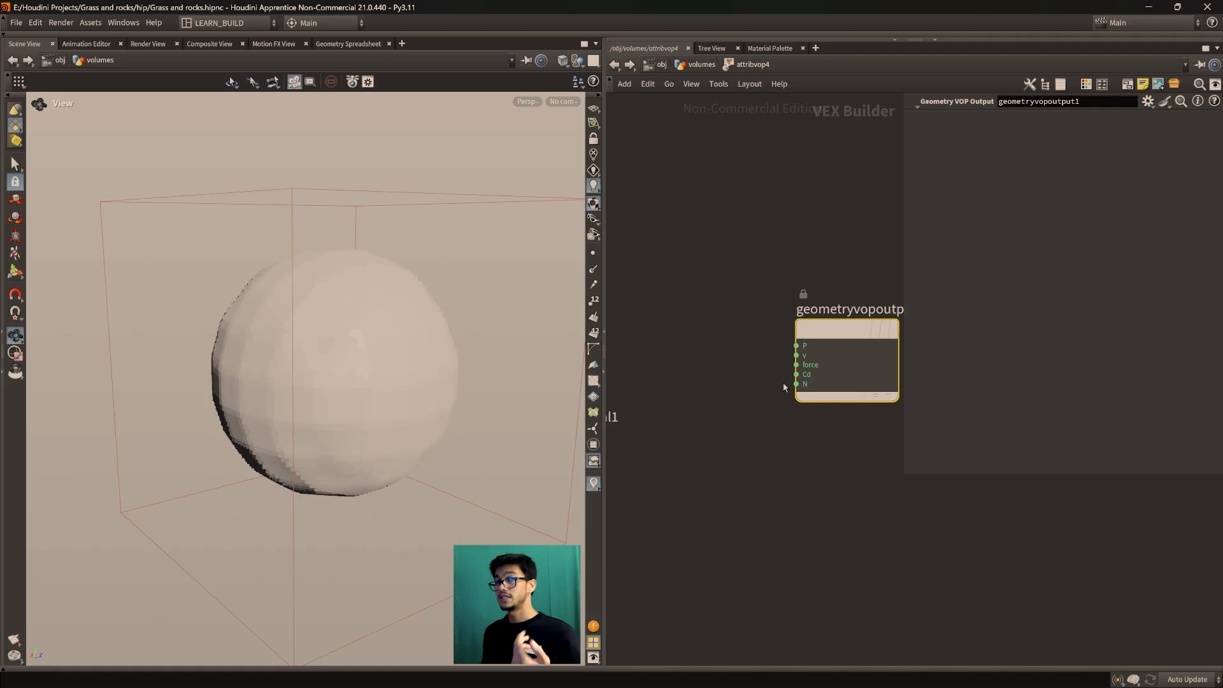
left_click(699, 65)
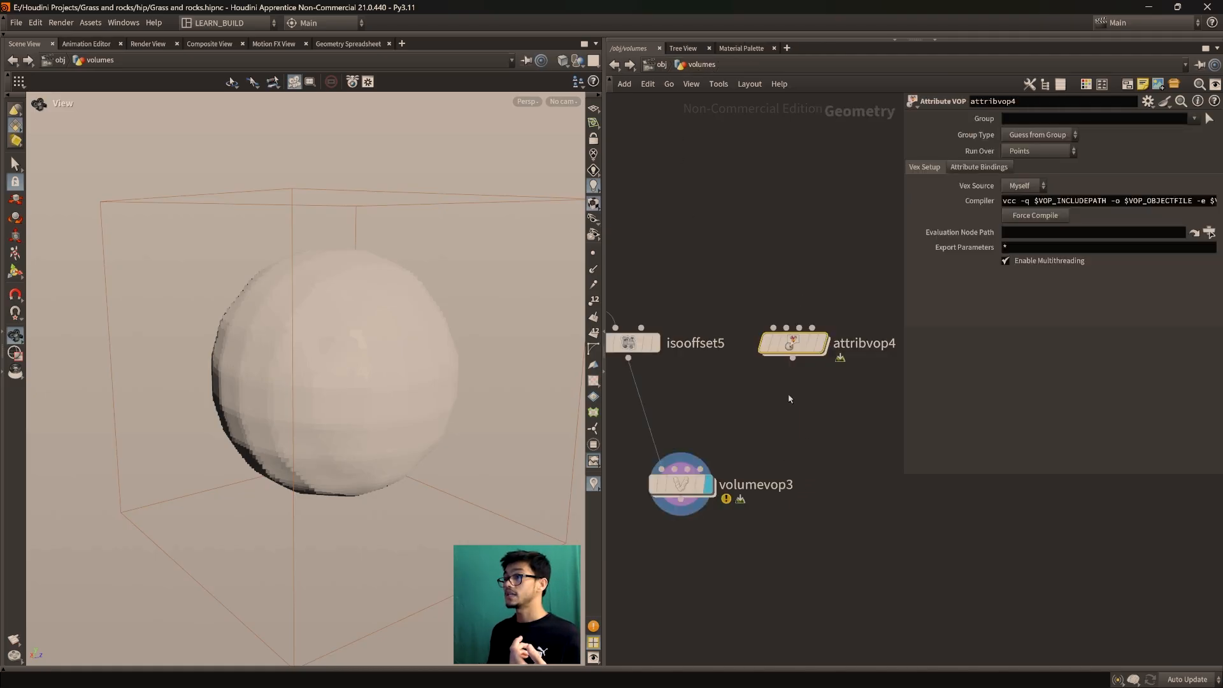
Enter volumevop3's network and nudge its volume output node
scroll(789, 419, "up", 2)
double_click(731, 447)
left_click_drag(847, 435, 839, 444)
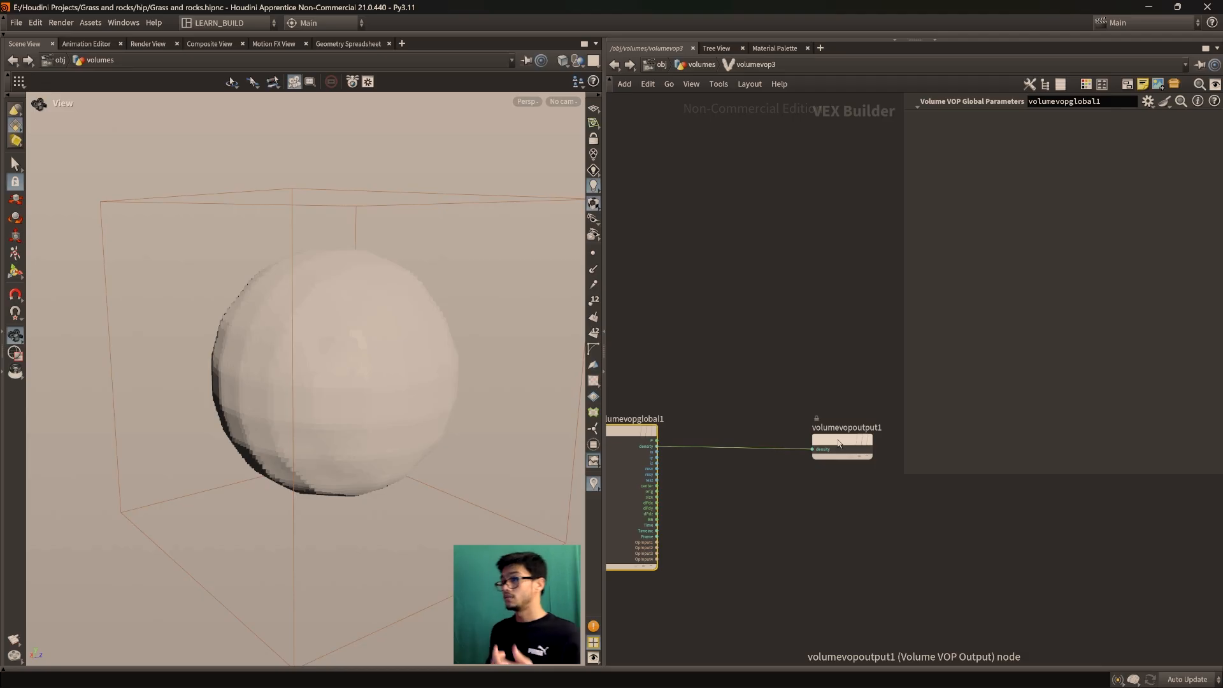
Rearrange volumevop3's global and output nodes inside the VOP network
left_click_drag(839, 444, 832, 438)
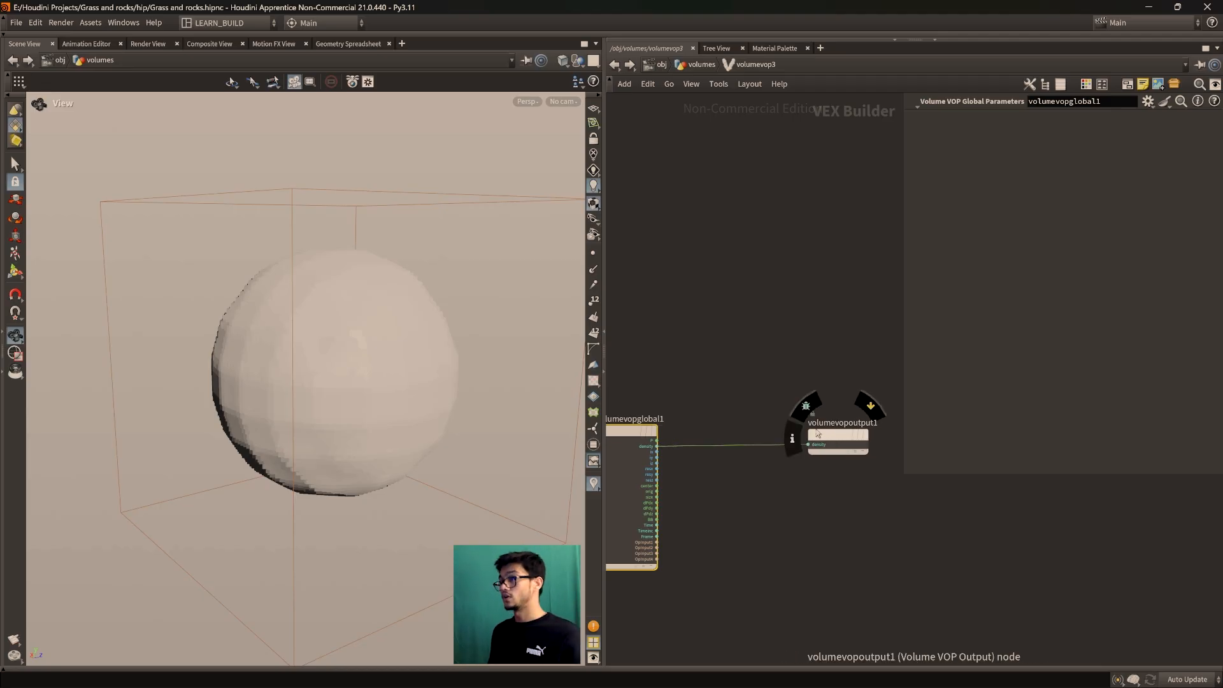
key("h")
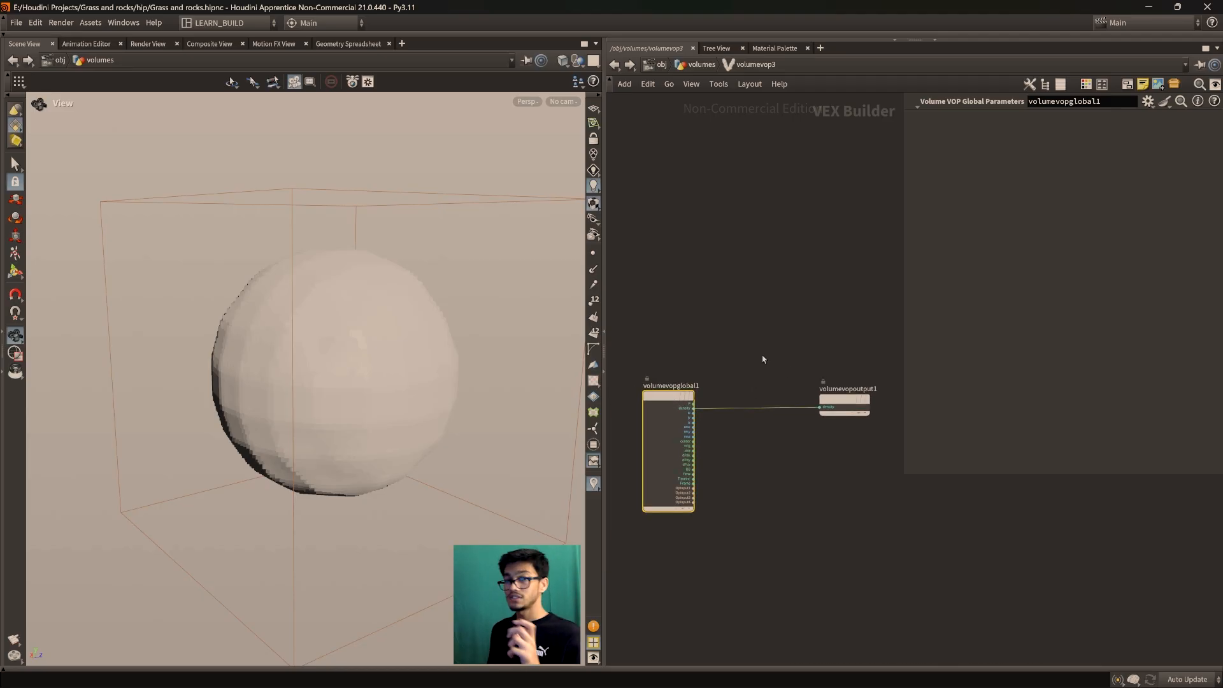
scroll(841, 418, "up", 3)
left_click_drag(796, 402, 817, 427)
scroll(750, 485, "down", 4)
middle_click_drag(747, 487, 811, 446)
scroll(795, 456, "up", 3)
left_click_drag(835, 389, 837, 383)
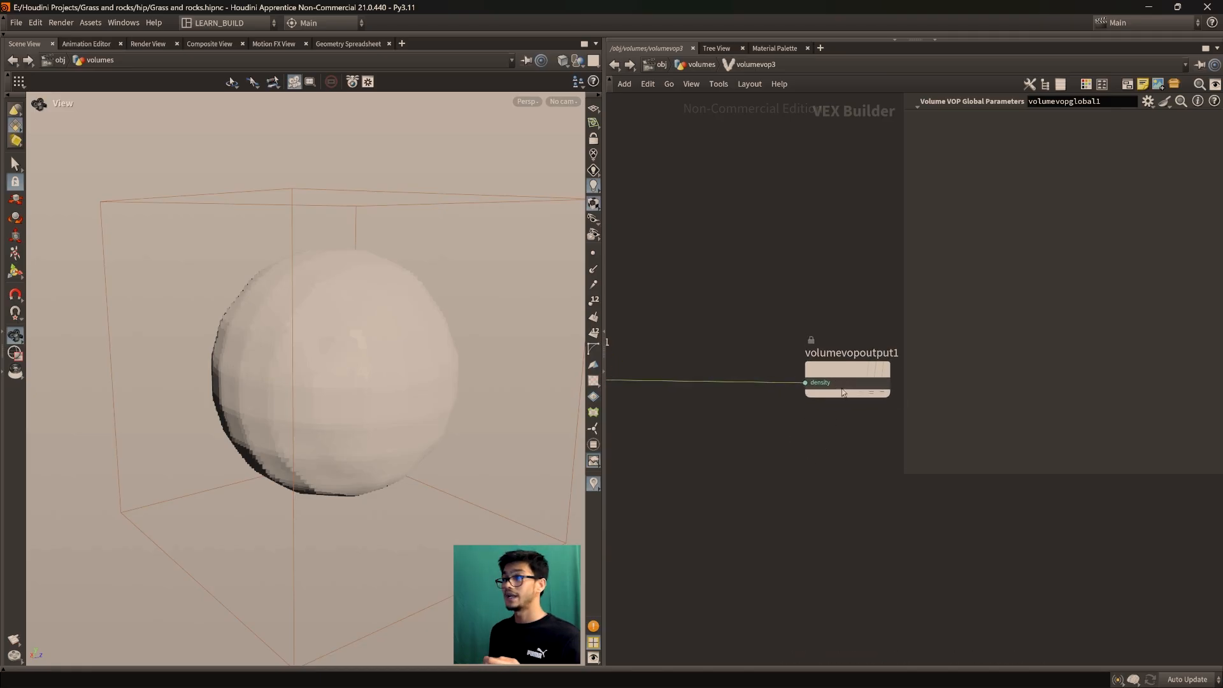
scroll(783, 441, "down", 2)
scroll(797, 423, "up", 4)
middle_click_drag(803, 402, 812, 438)
scroll(797, 426, "down", 5)
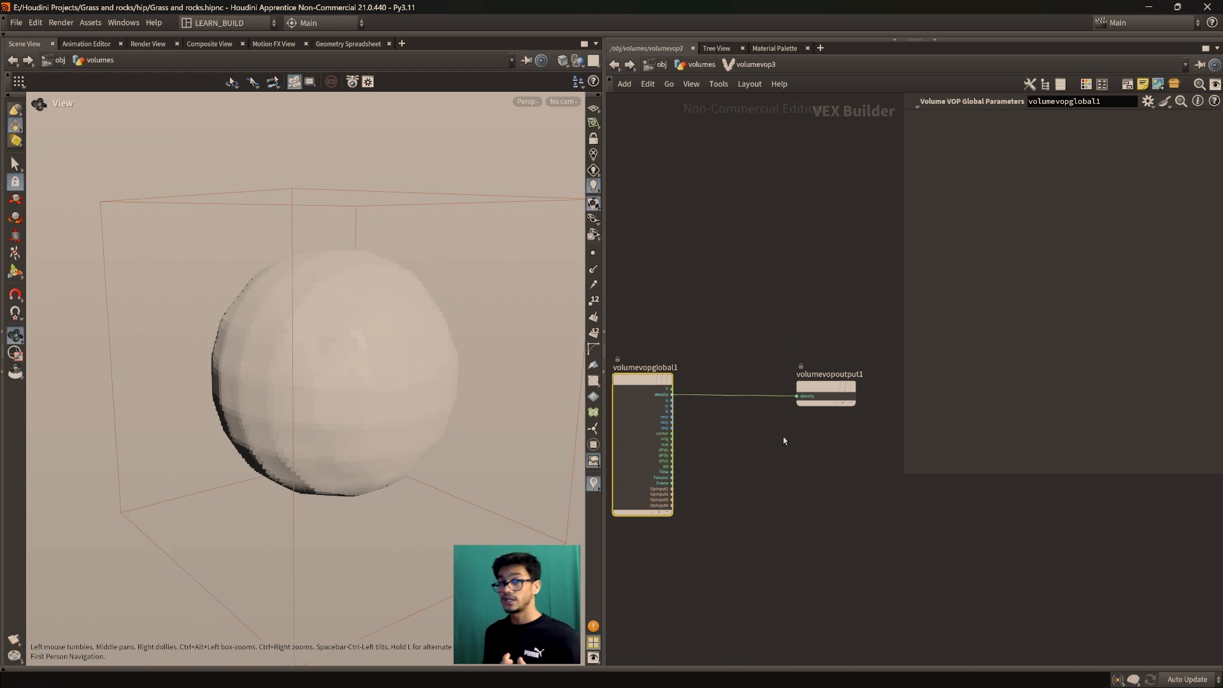
mouse_move(821, 390)
left_mouse_down()
mouse_move(829, 402)
mouse_move(822, 394)
left_mouse_up()
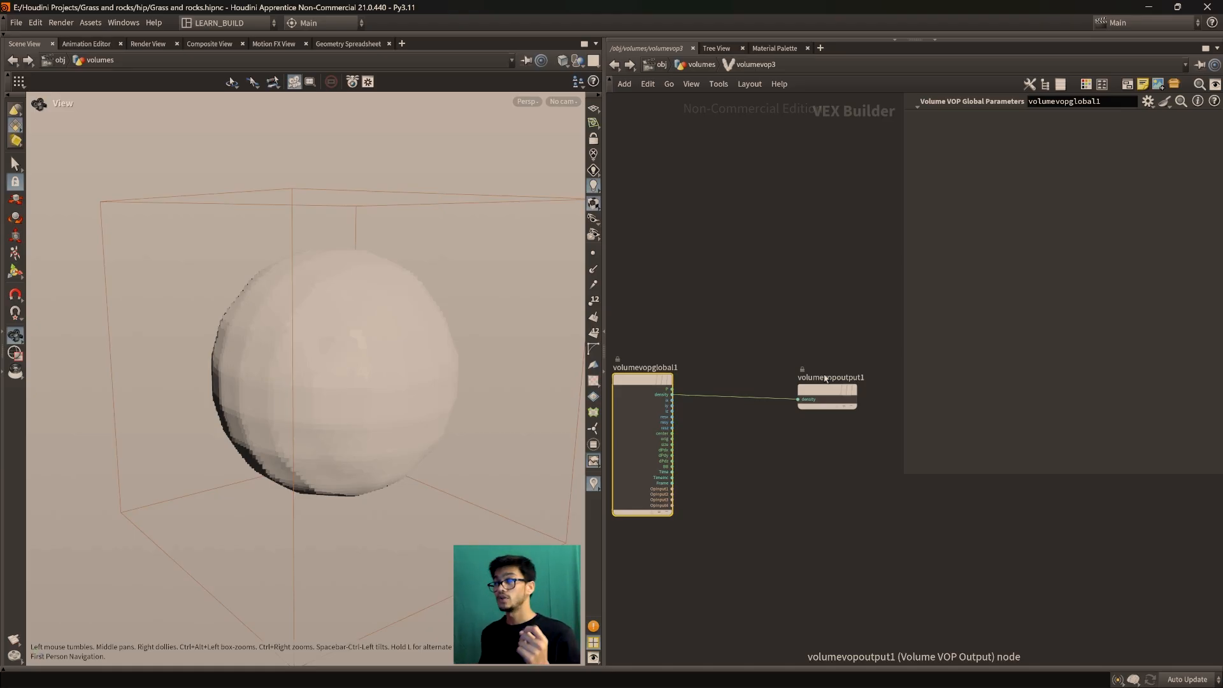
Back in /obj/volumes, display isooffset5's sphere and orbit around it
left_click(700, 64)
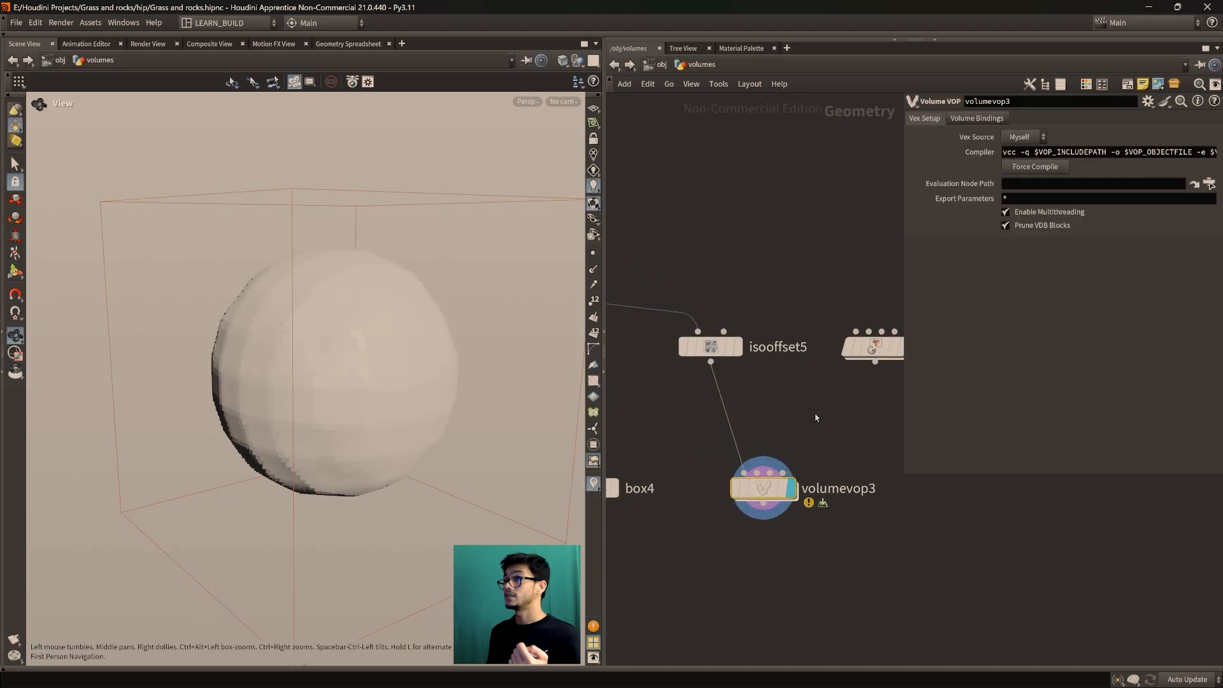
left_click(712, 348)
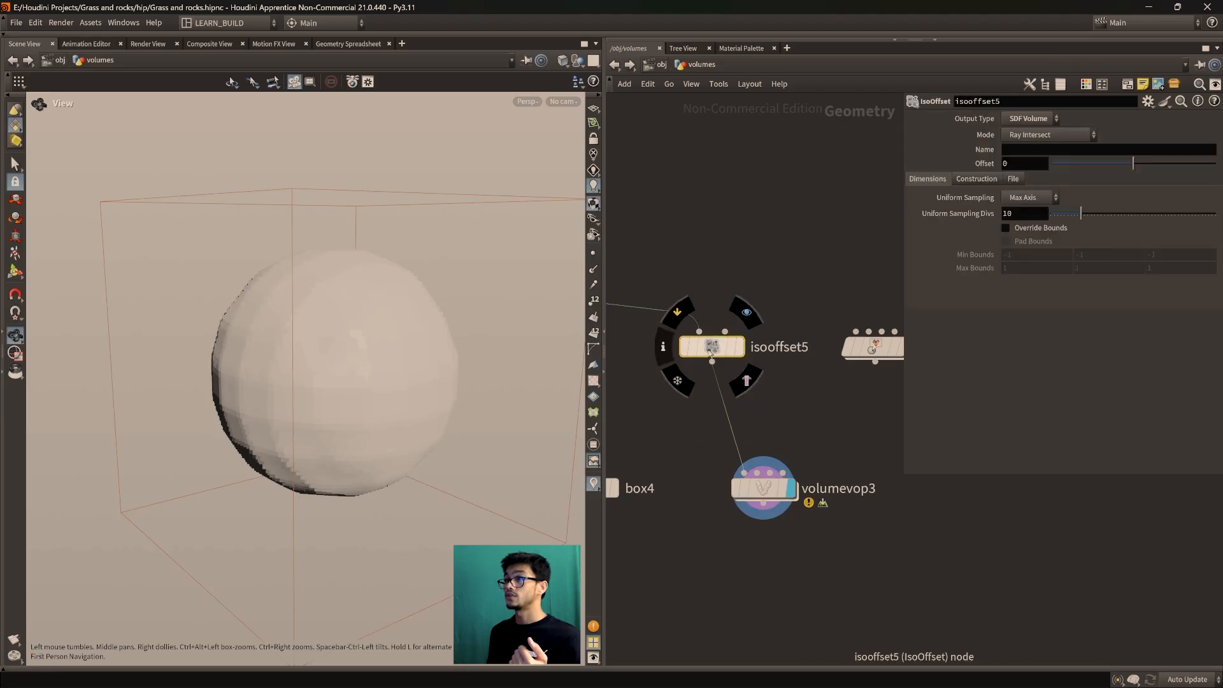
left_click(739, 346)
left_click_drag(393, 367, 330, 367)
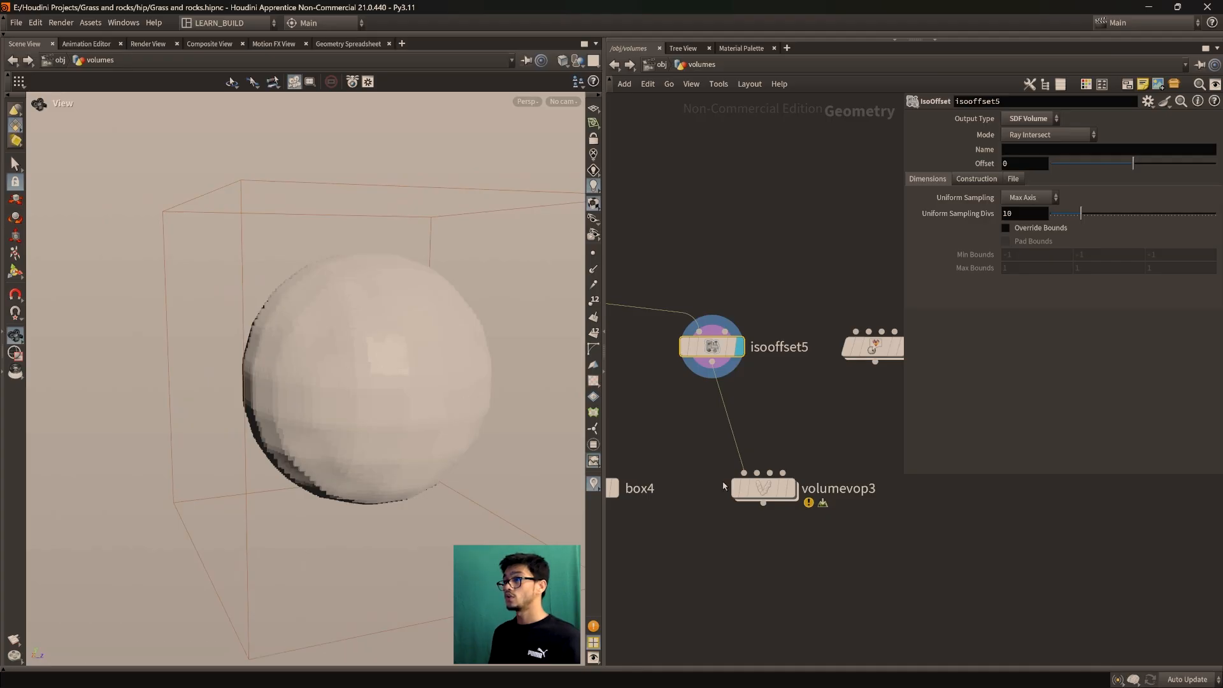
Revisit volumevop3, return to /obj/volumes, and keep isooffset5's mode as Ray Intersect
double_click(764, 488)
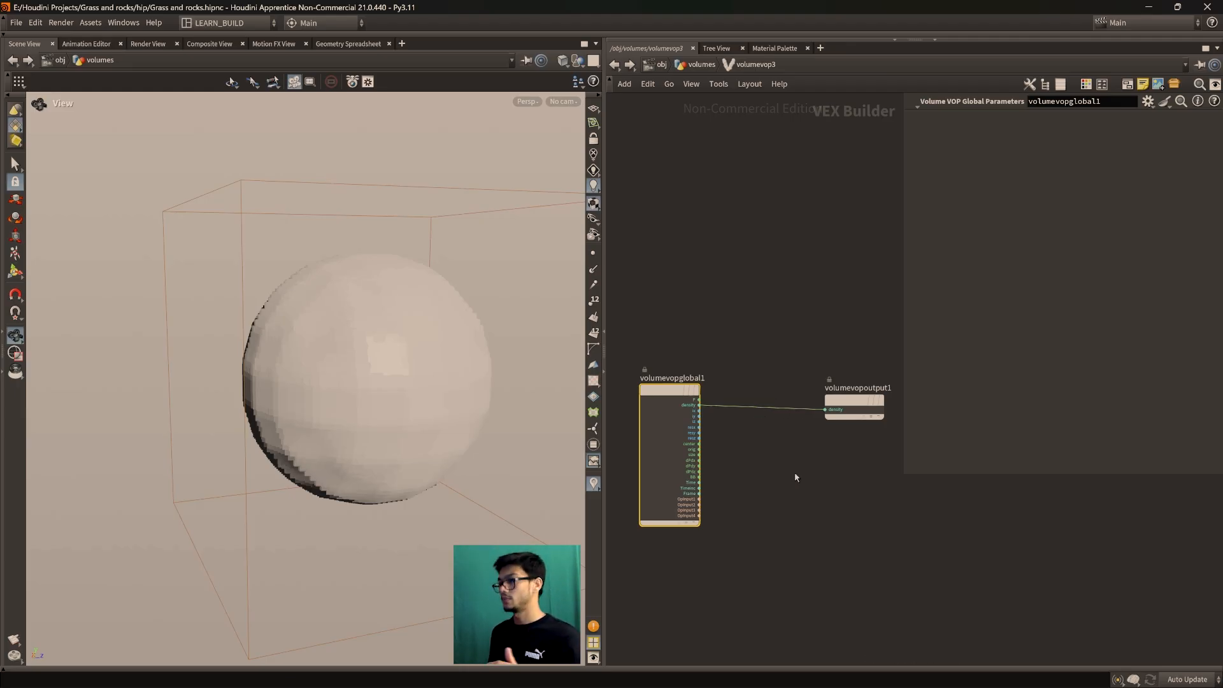
scroll(813, 471, "up", 1)
scroll(814, 474, "down", 2)
scroll(806, 473, "up", 2)
mouse_move(808, 475)
middle_mouse_down()
mouse_move(818, 481)
mouse_move(805, 472)
middle_mouse_up()
left_click(777, 275)
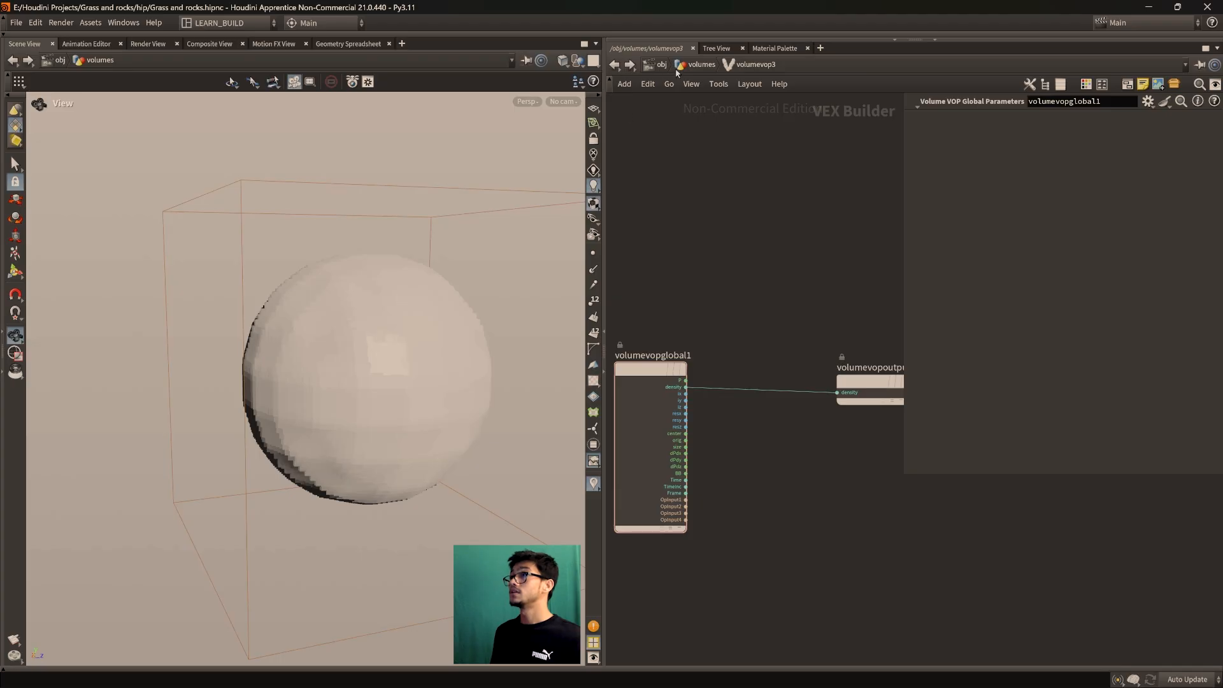
left_click(701, 65)
left_click(1033, 134)
left_click(1031, 136)
Switch isooffset5's Output Type to Fog Volume and enter volumevop3's VEX network
left_click(1028, 119)
left_click(1027, 136)
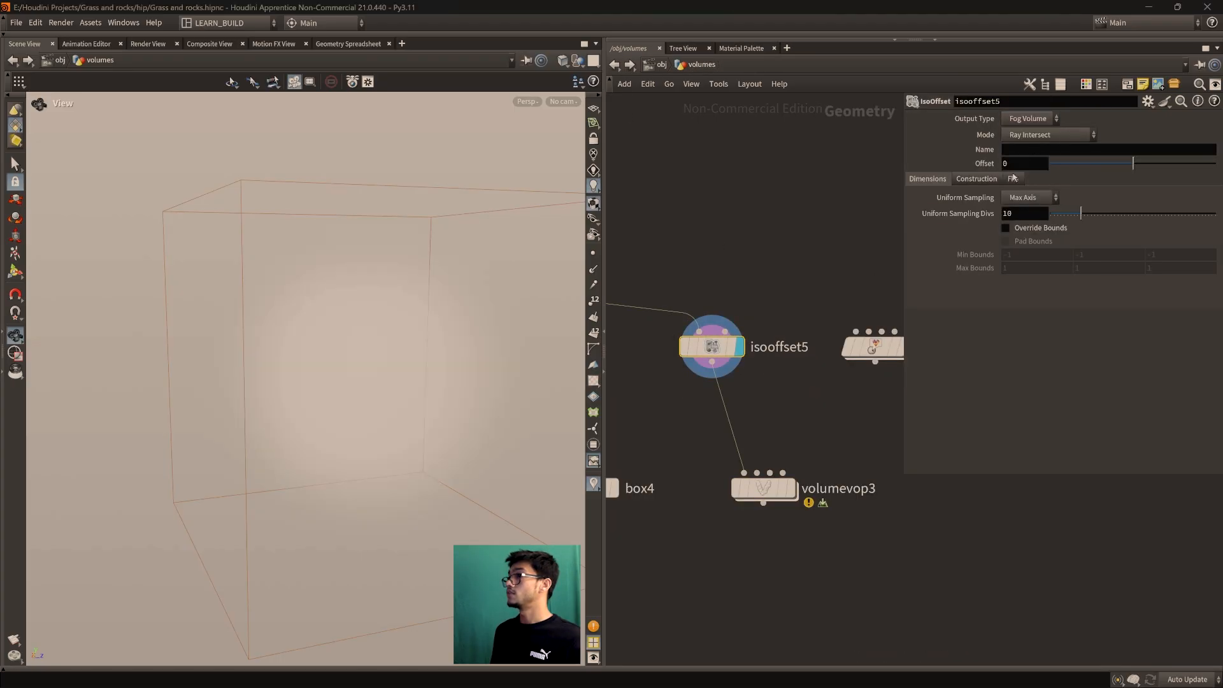
left_click(788, 485)
middle_click_drag(788, 485, 778, 468)
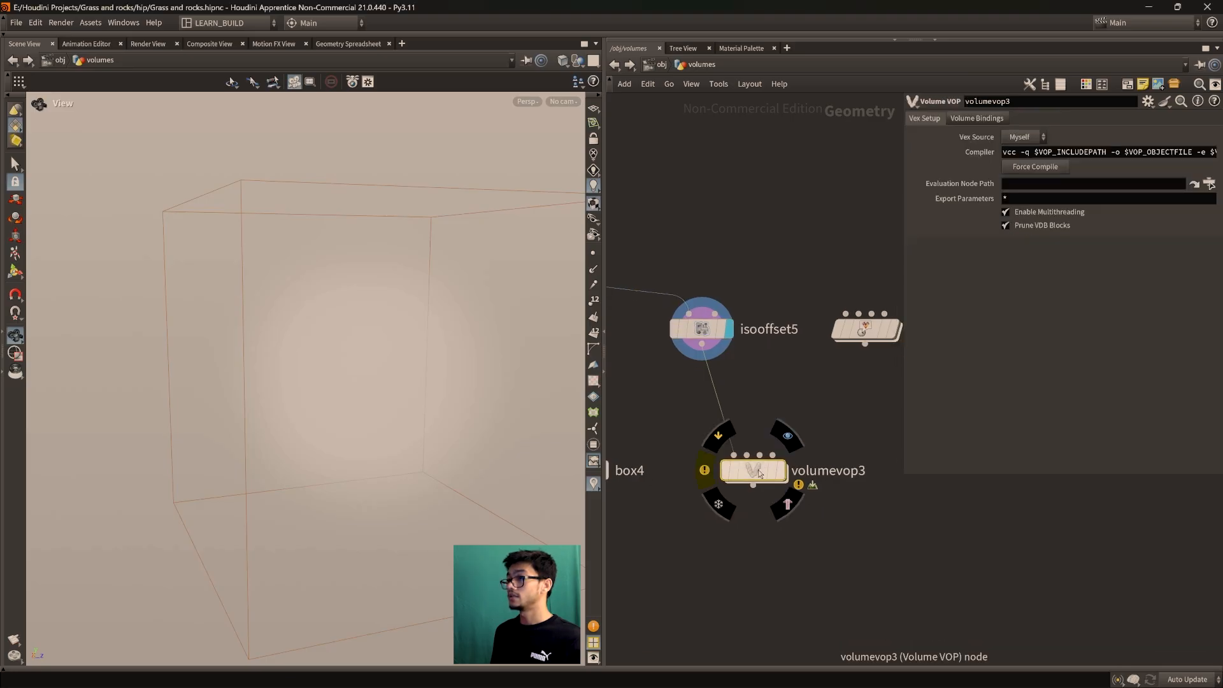
double_click(774, 472)
scroll(812, 461, "up", 3)
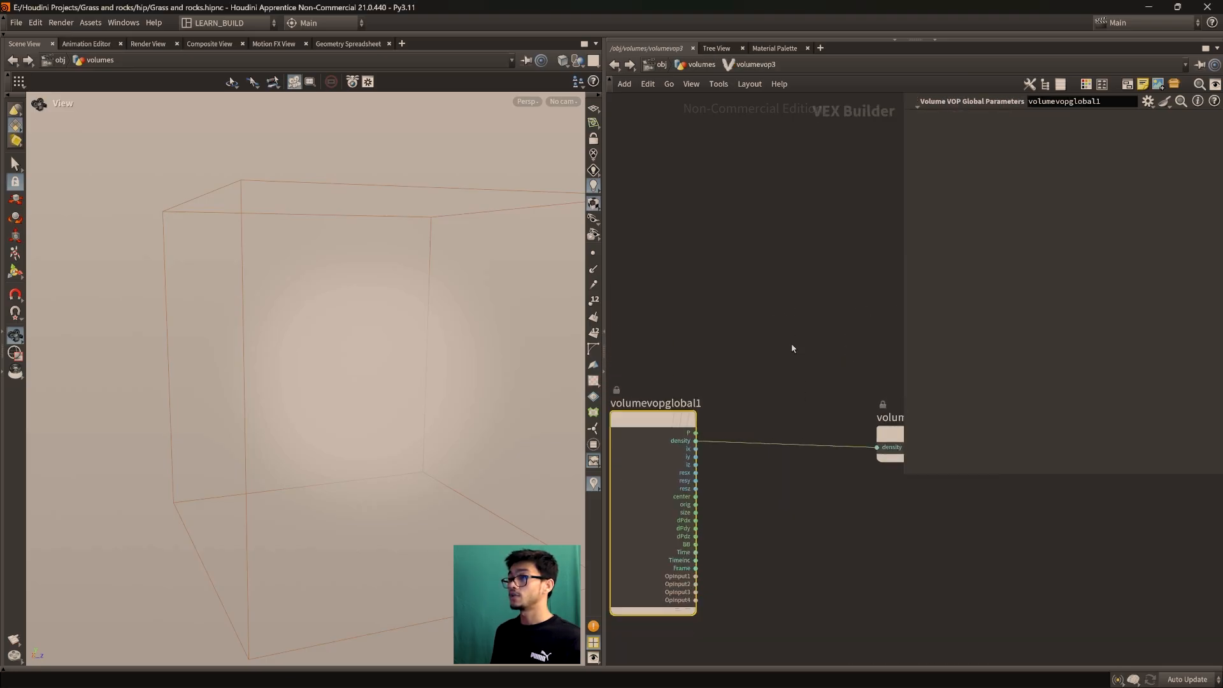
key("Tab")
Place an Add Point node, addpoint1, inside volumevop3 and begin searching for Constant
type("abso")
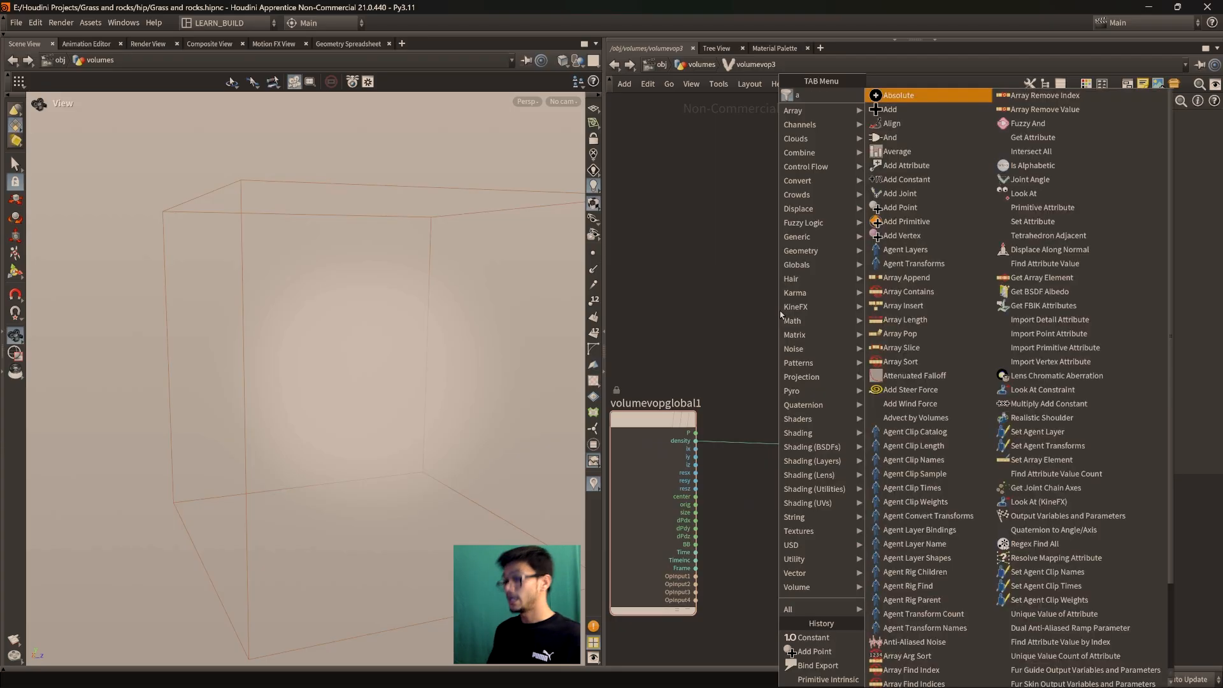
key("Return")
left_click(793, 373)
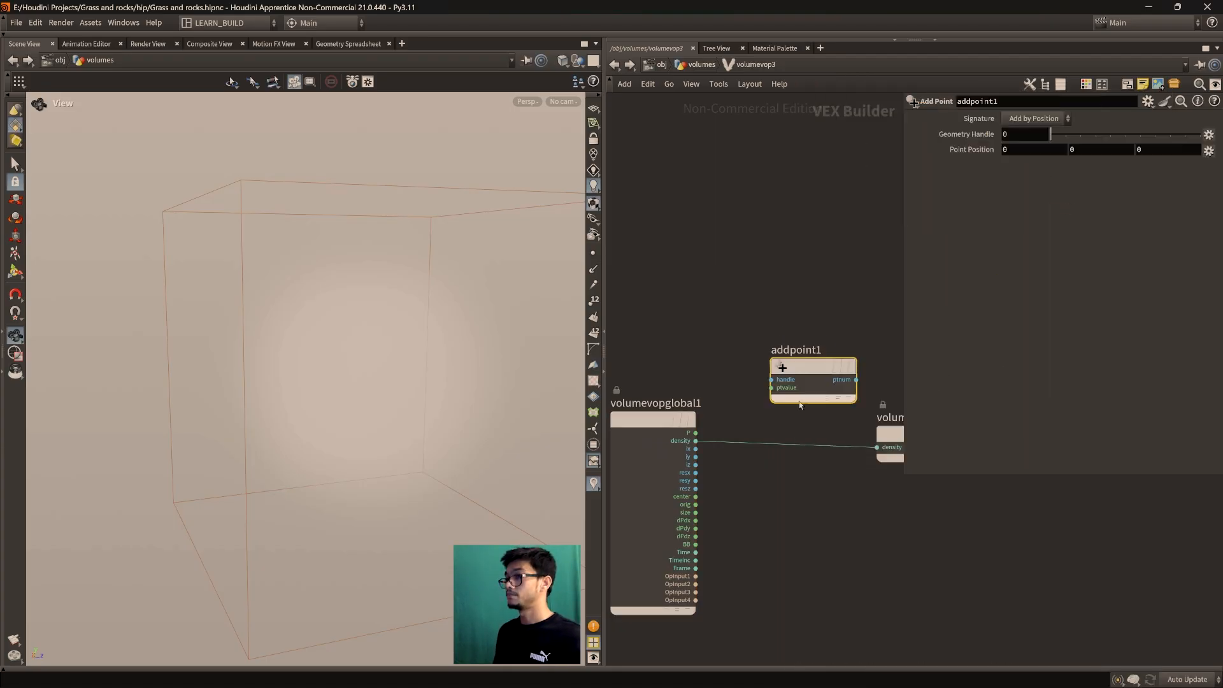
scroll(790, 434, "up", 1)
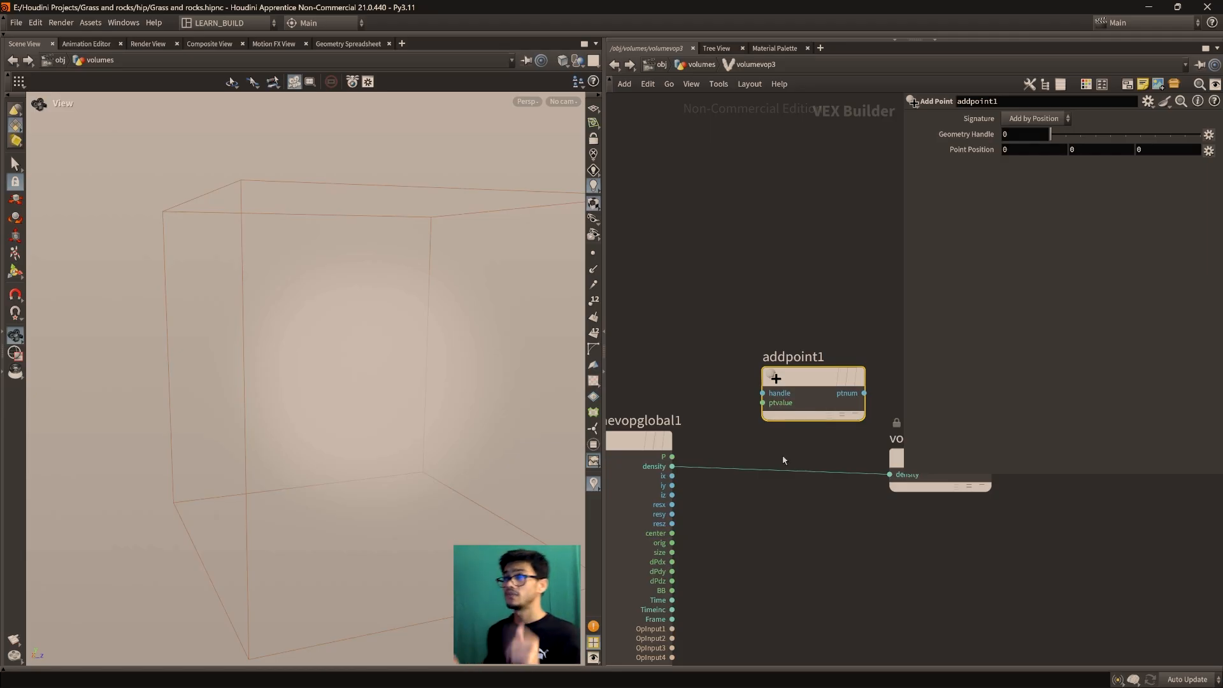
left_click_drag(398, 428, 357, 378)
mouse_move(364, 433)
left_mouse_down()
mouse_move(328, 431)
mouse_move(363, 439)
mouse_move(350, 397)
mouse_move(363, 416)
left_mouse_up()
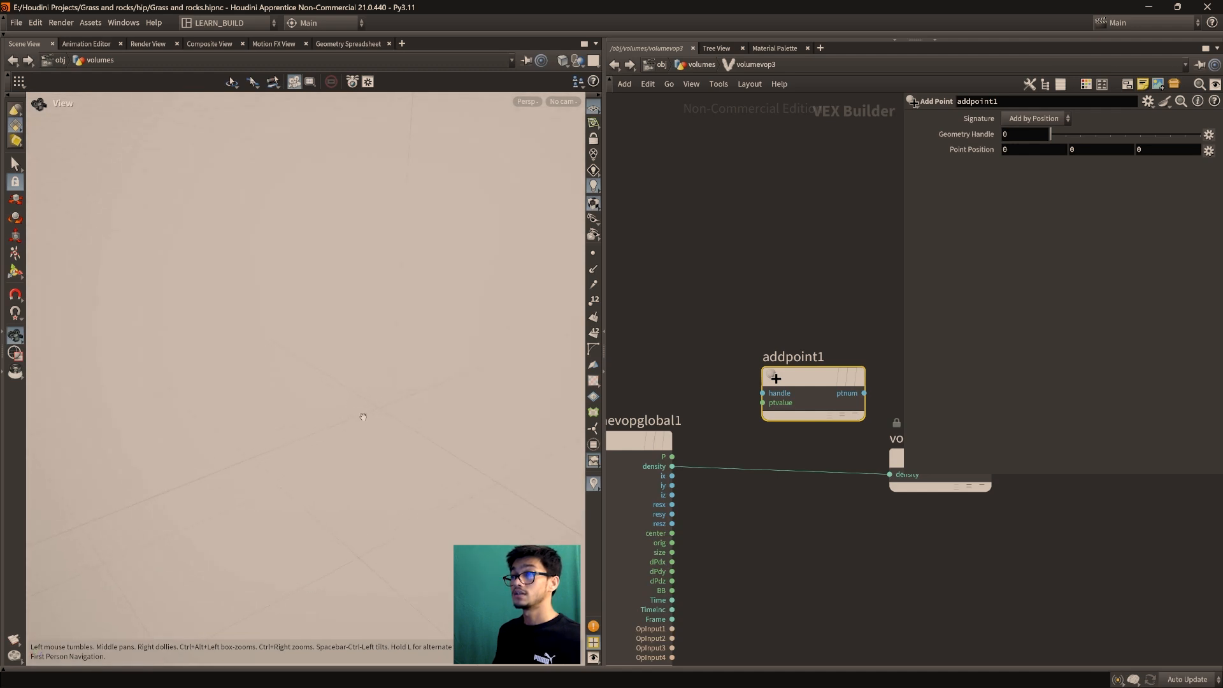
left_click_drag(808, 382, 840, 289)
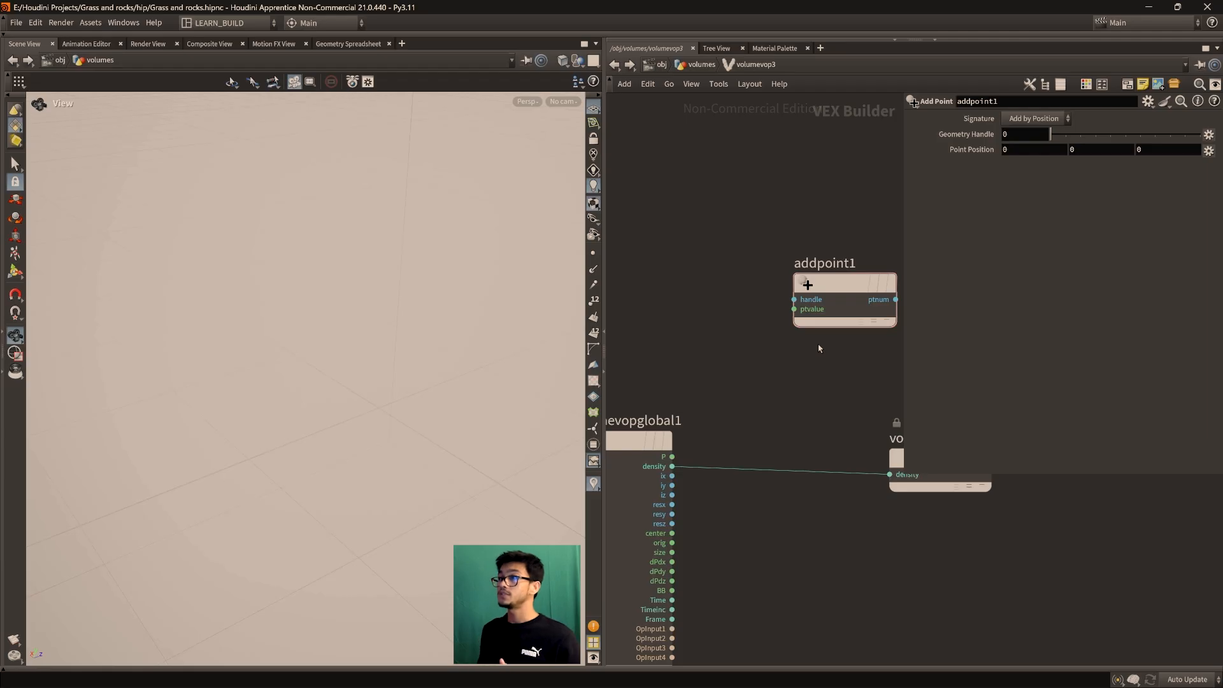
left_click_drag(831, 301, 822, 325)
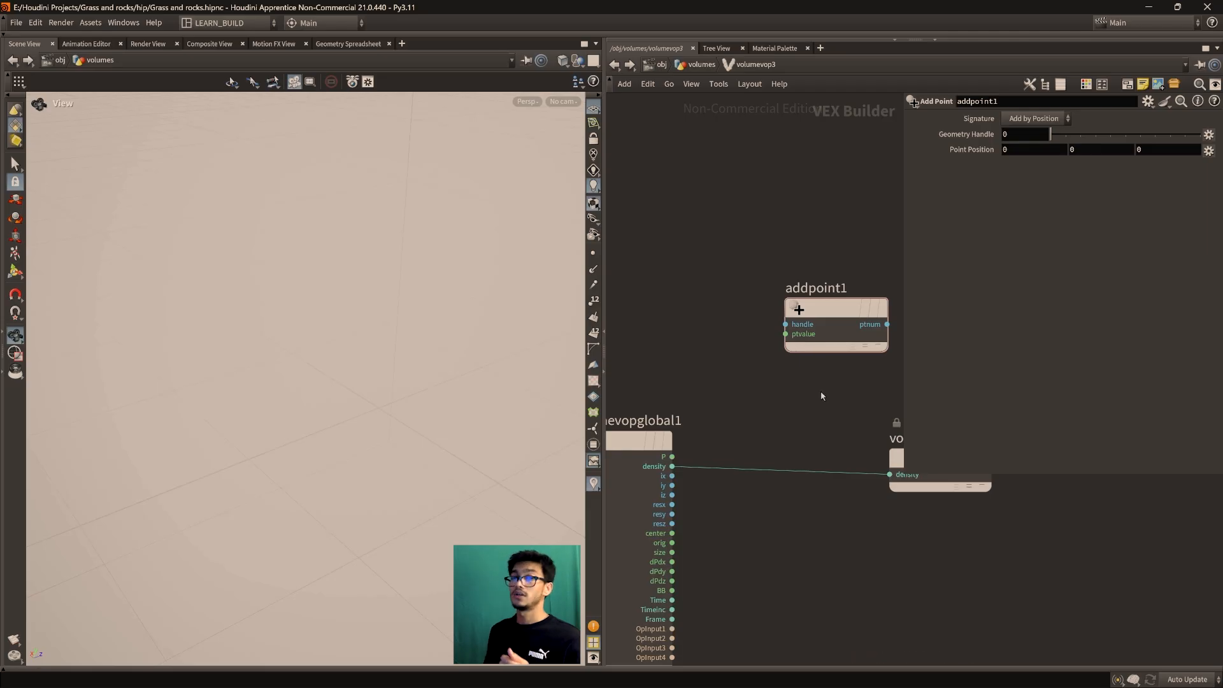
left_click_drag(843, 337, 844, 346)
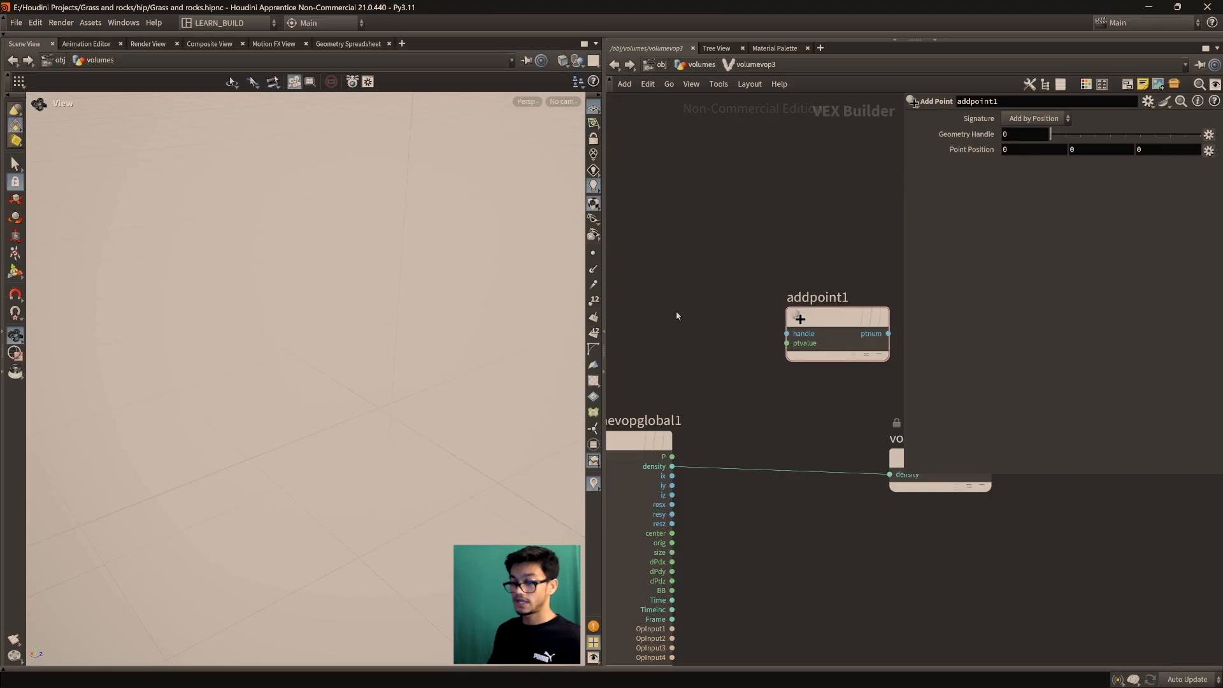
key("Tab")
type("cona")
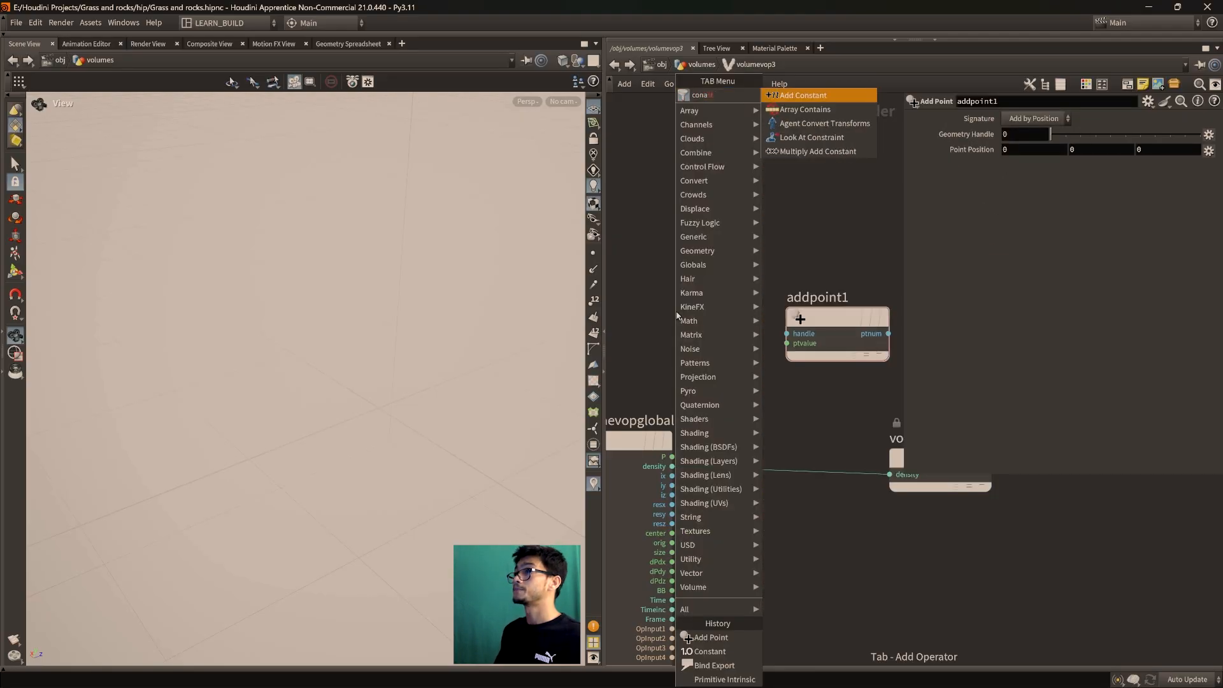
Add a Constant VOP set to vector type with Constant Name P
key("BackSpace")
key("BackSpace")
type("ns")
key("Return")
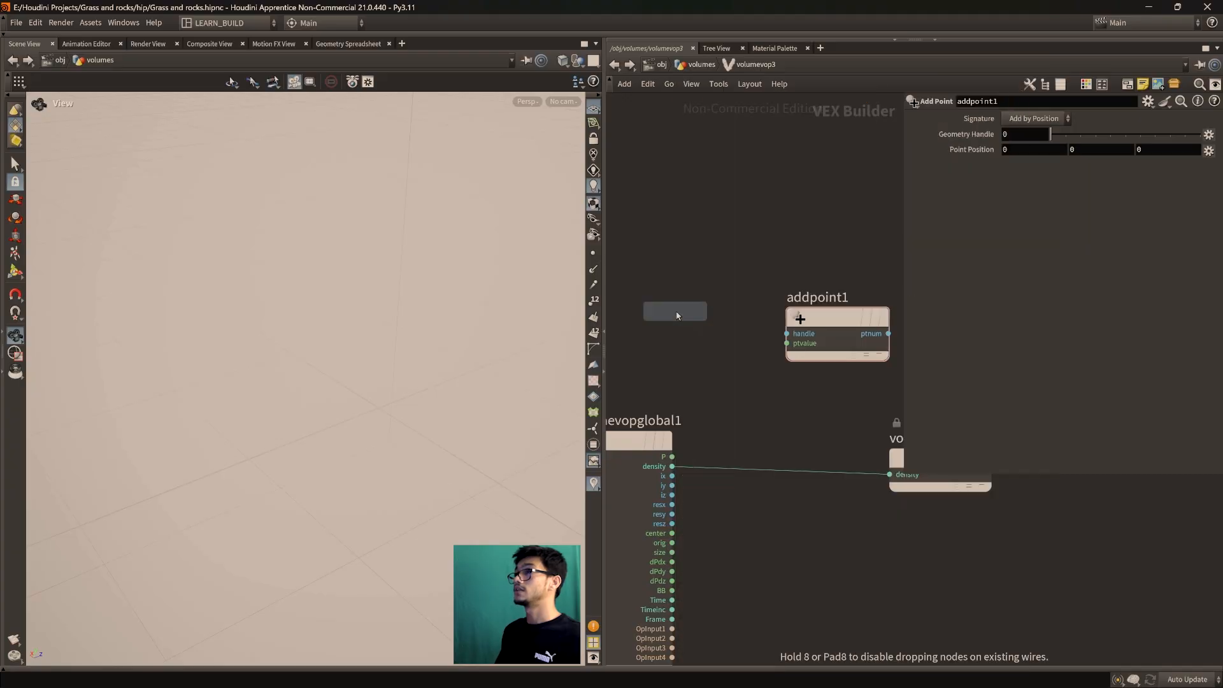
left_click(681, 251)
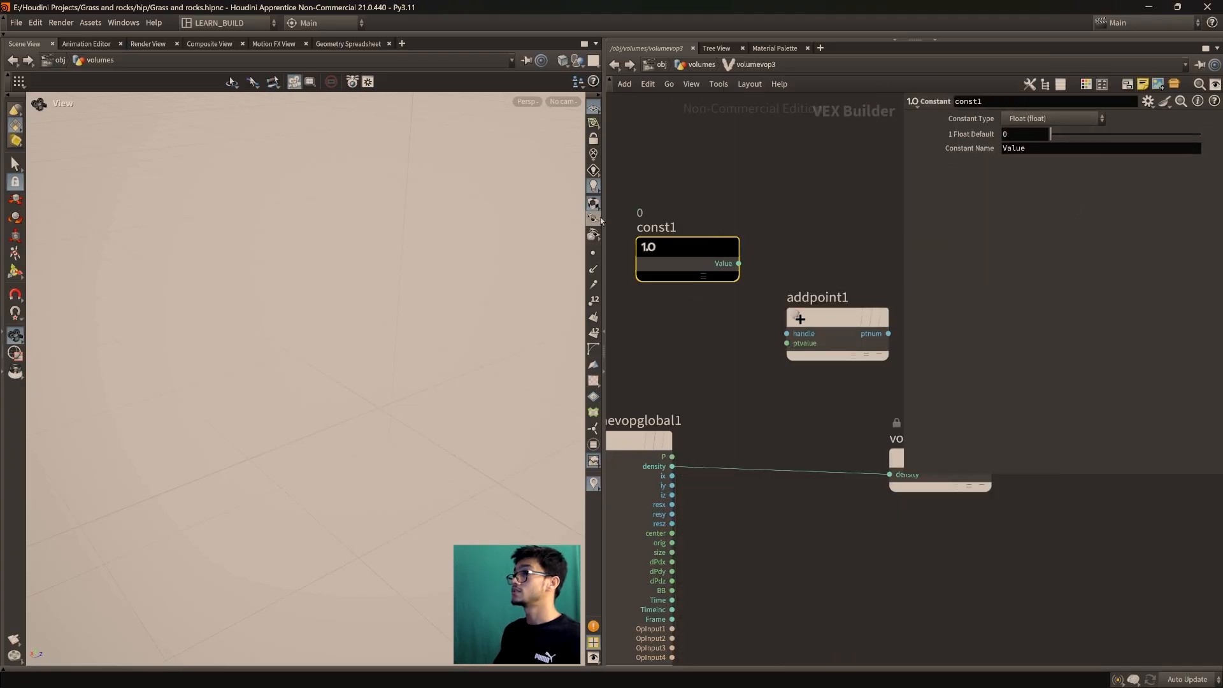
left_click(1052, 120)
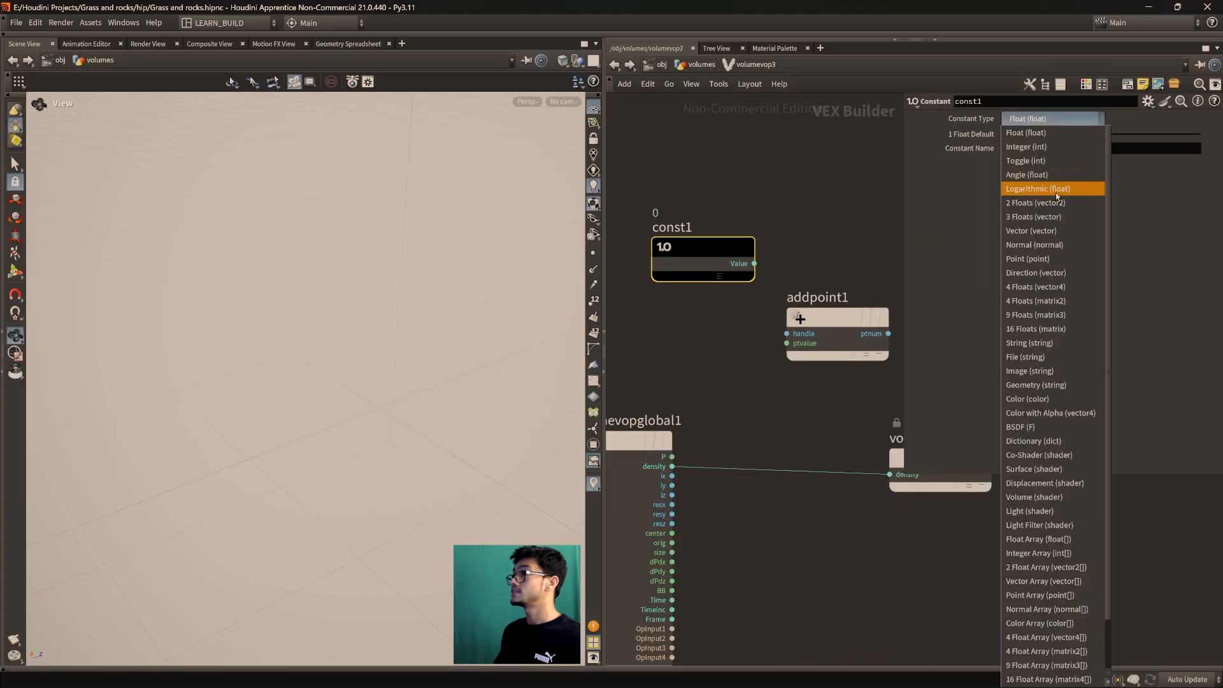
left_click(1048, 231)
left_click_drag(1033, 144, 1001, 149)
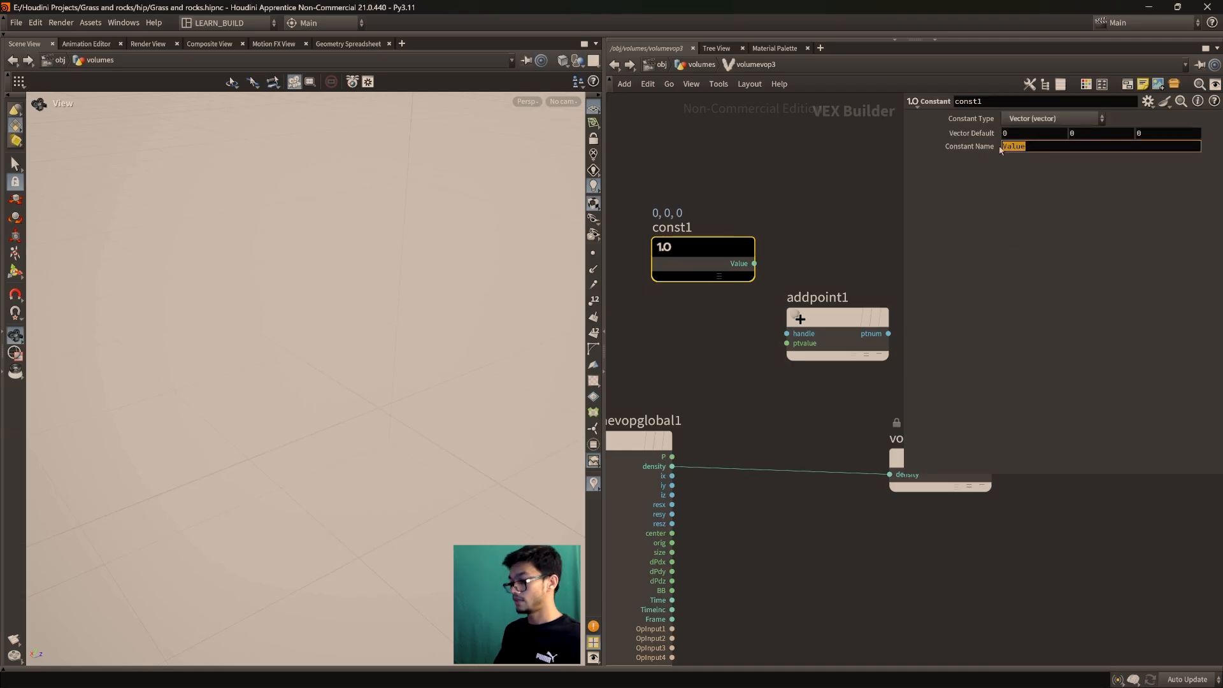
type("P")
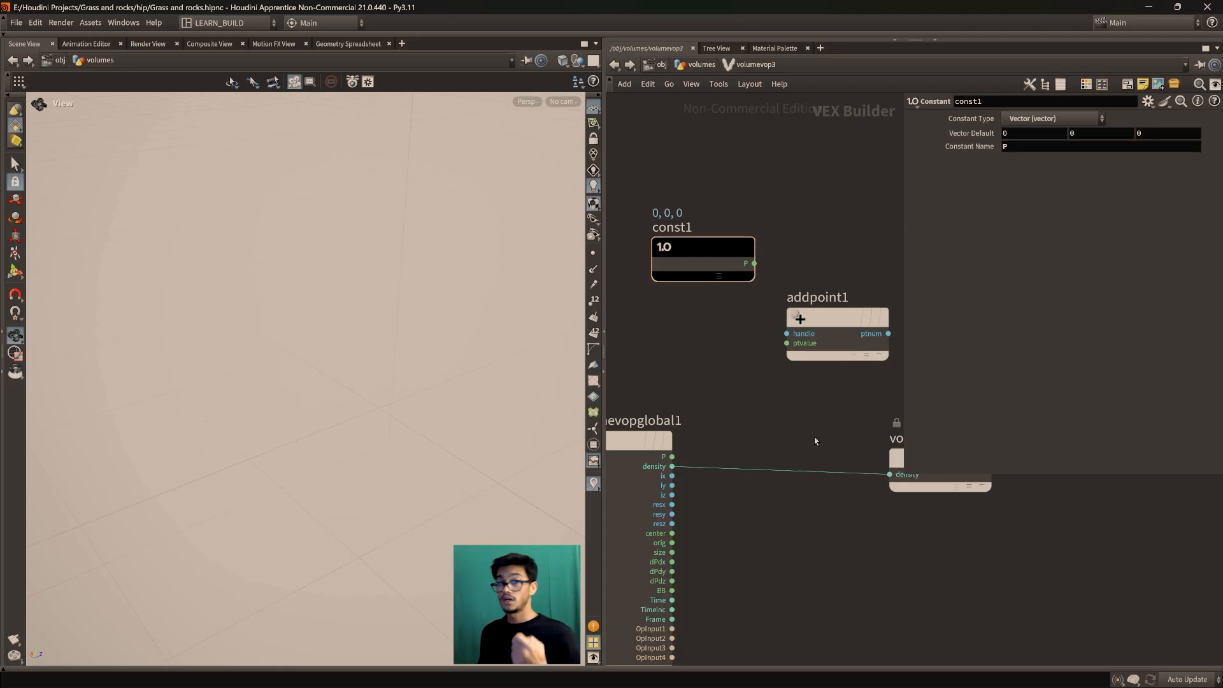
Reposition addpoint1, and volumevop3 in the volumes network, then return inside volumevop3
left_click_drag(838, 344, 847, 344)
scroll(779, 412, "down", 3)
middle_click_drag(780, 411, 771, 502)
scroll(771, 476, "up", 2)
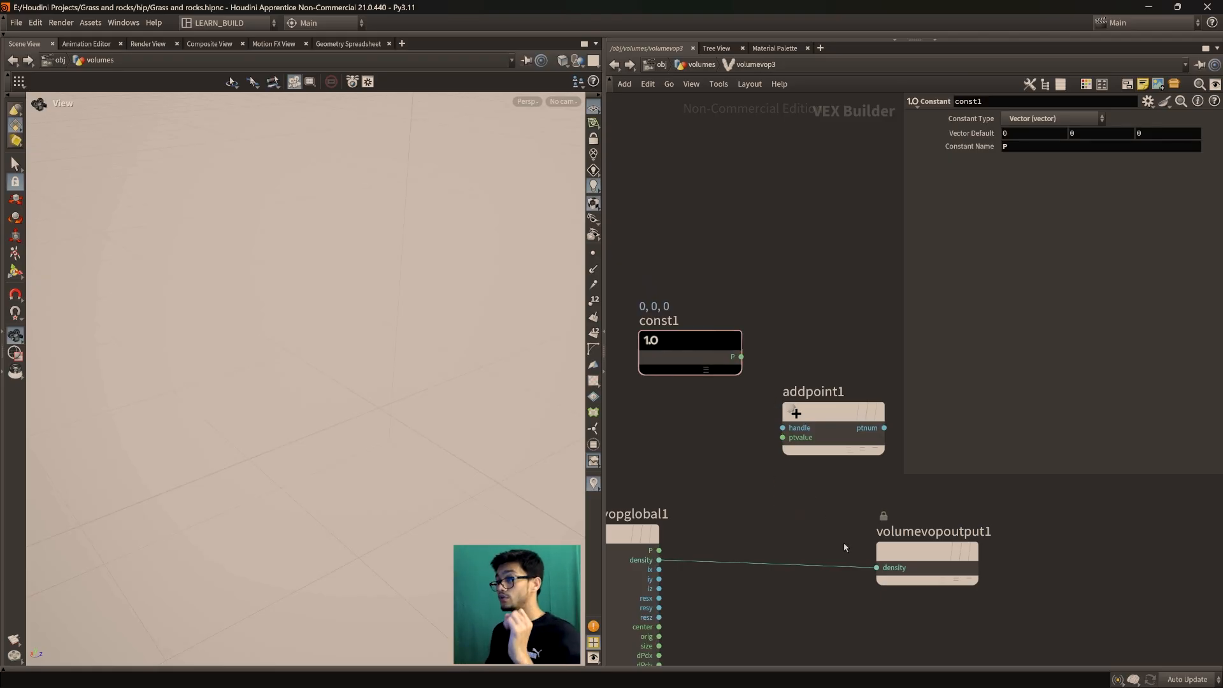
left_click(701, 64)
mouse_move(751, 479)
left_mouse_down()
mouse_move(754, 456)
mouse_move(747, 464)
left_mouse_up()
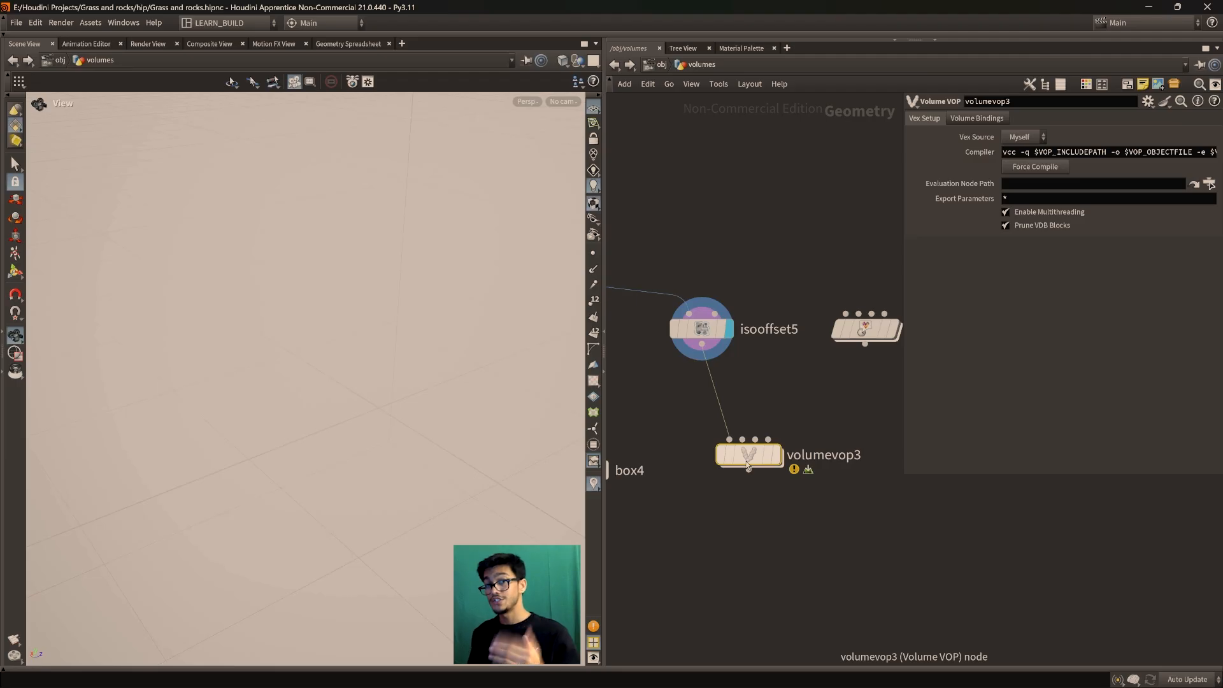
double_click(747, 464)
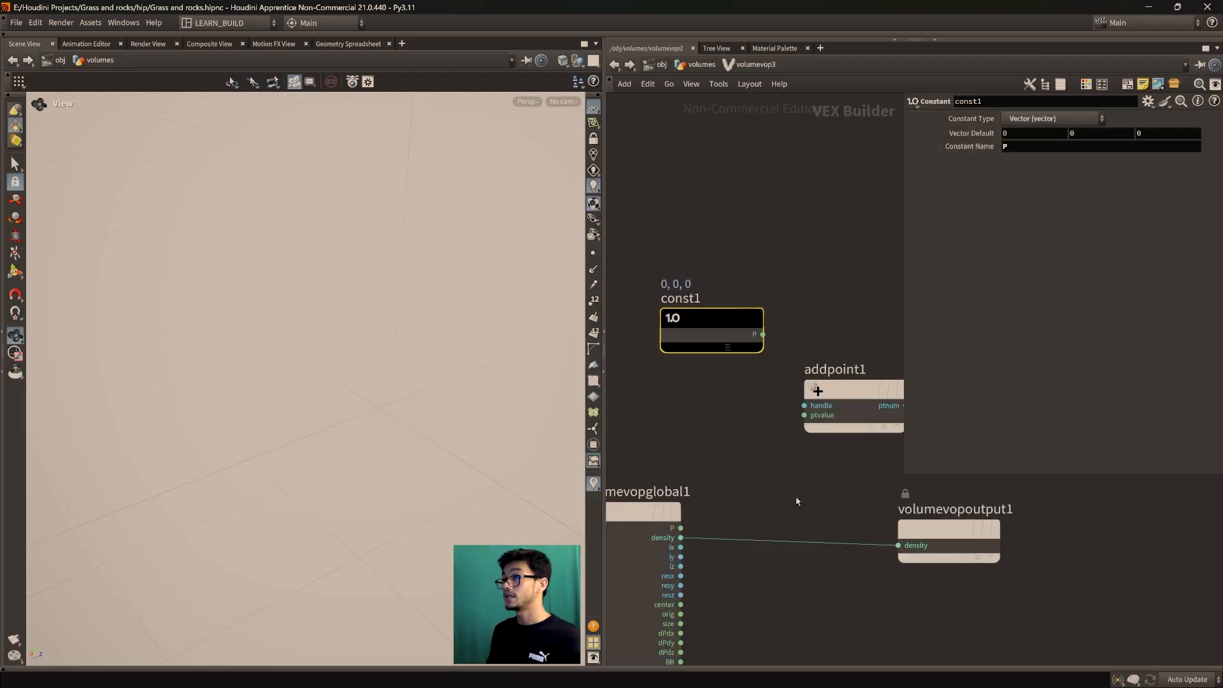
Move addpoint1 beside const1 and wire the P constant into its ptvalue input
mouse_move(806, 434)
left_mouse_down()
mouse_move(804, 419)
mouse_move(814, 427)
left_mouse_up()
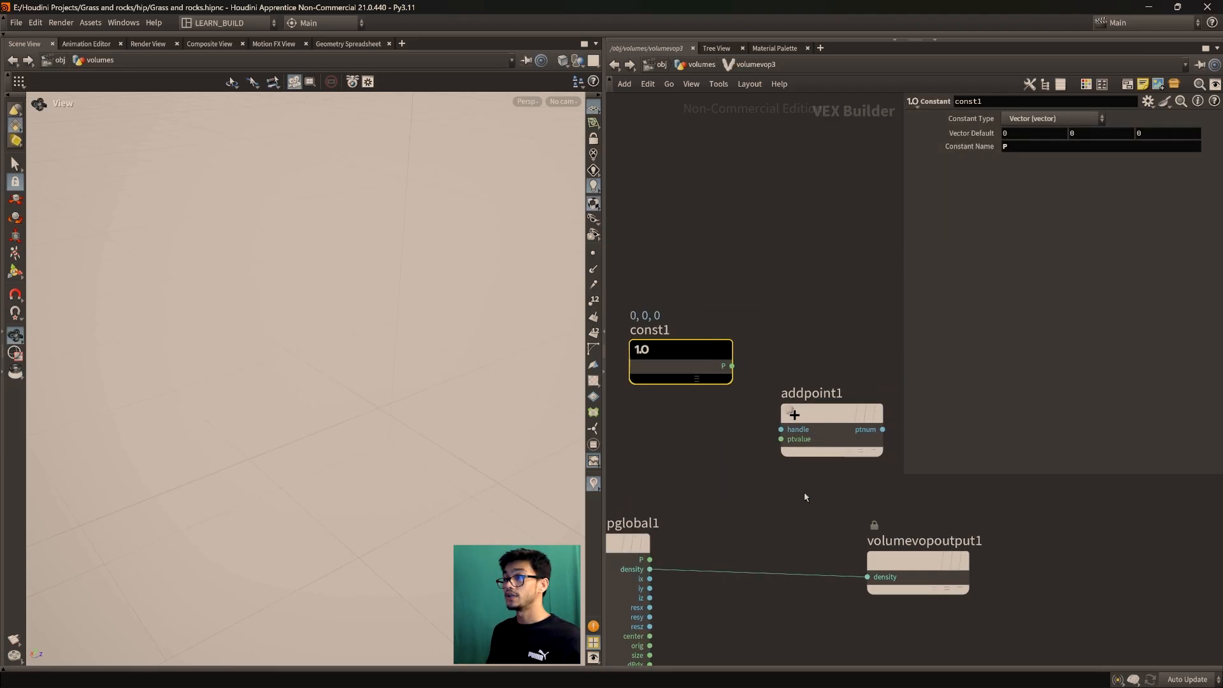
scroll(805, 497, "down", 1)
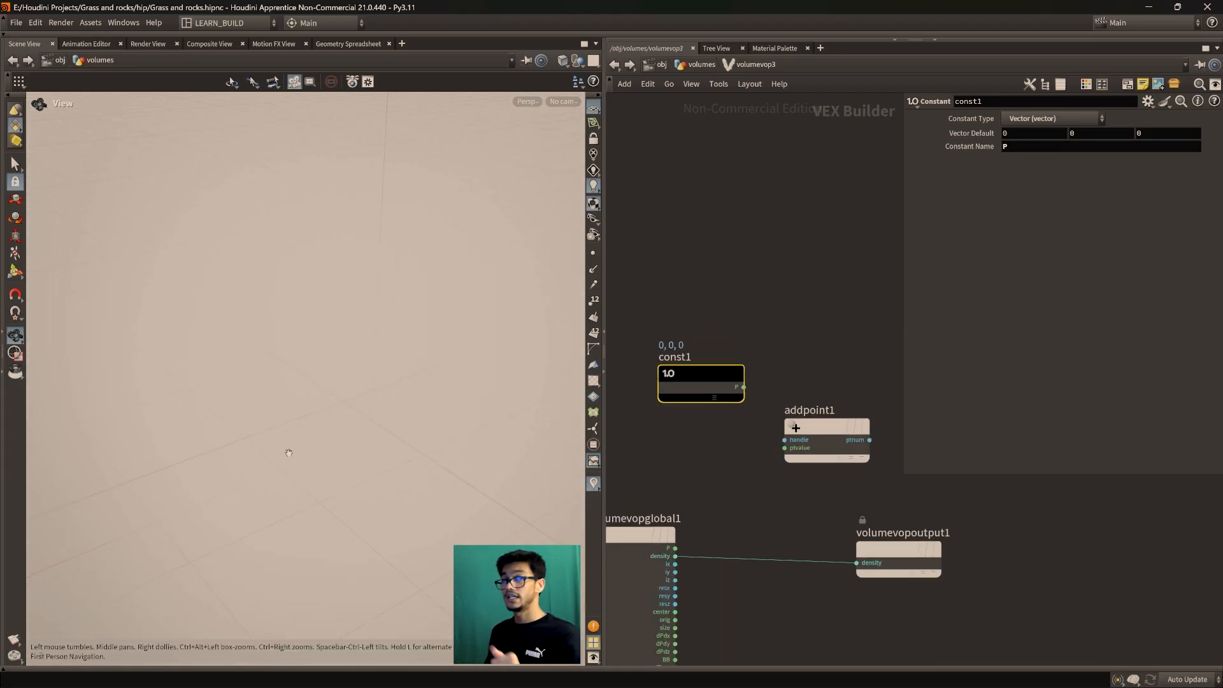
scroll(775, 478, "up", 2)
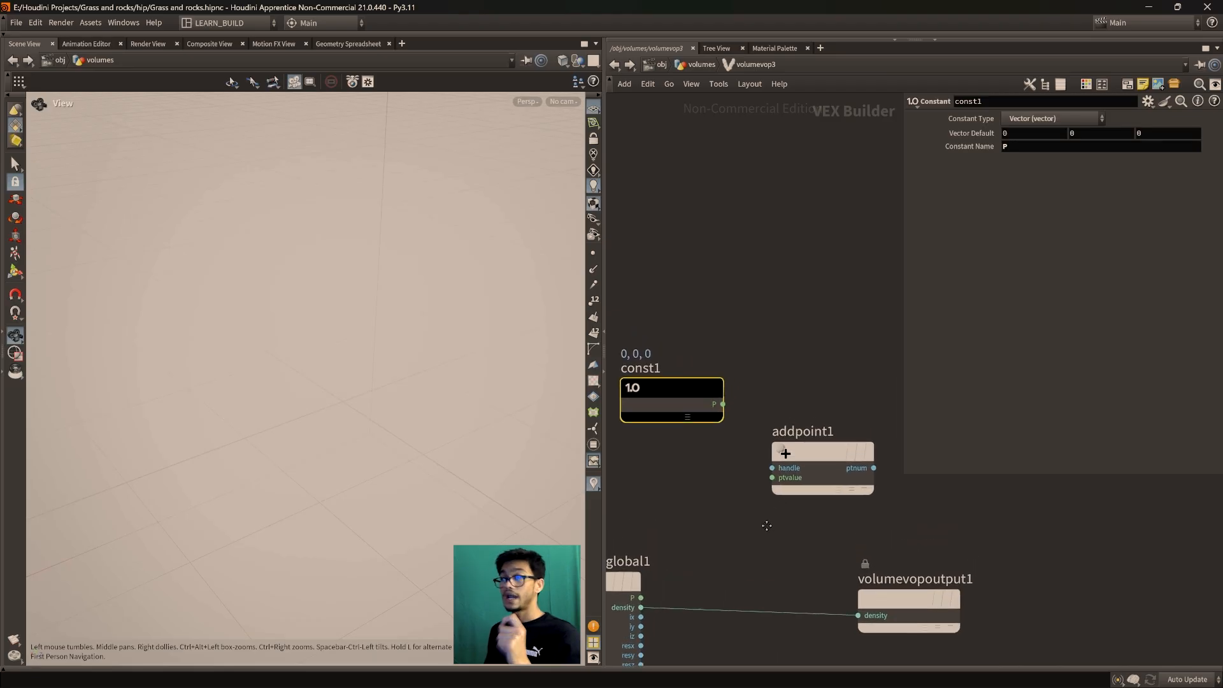
middle_click_drag(768, 534, 771, 526)
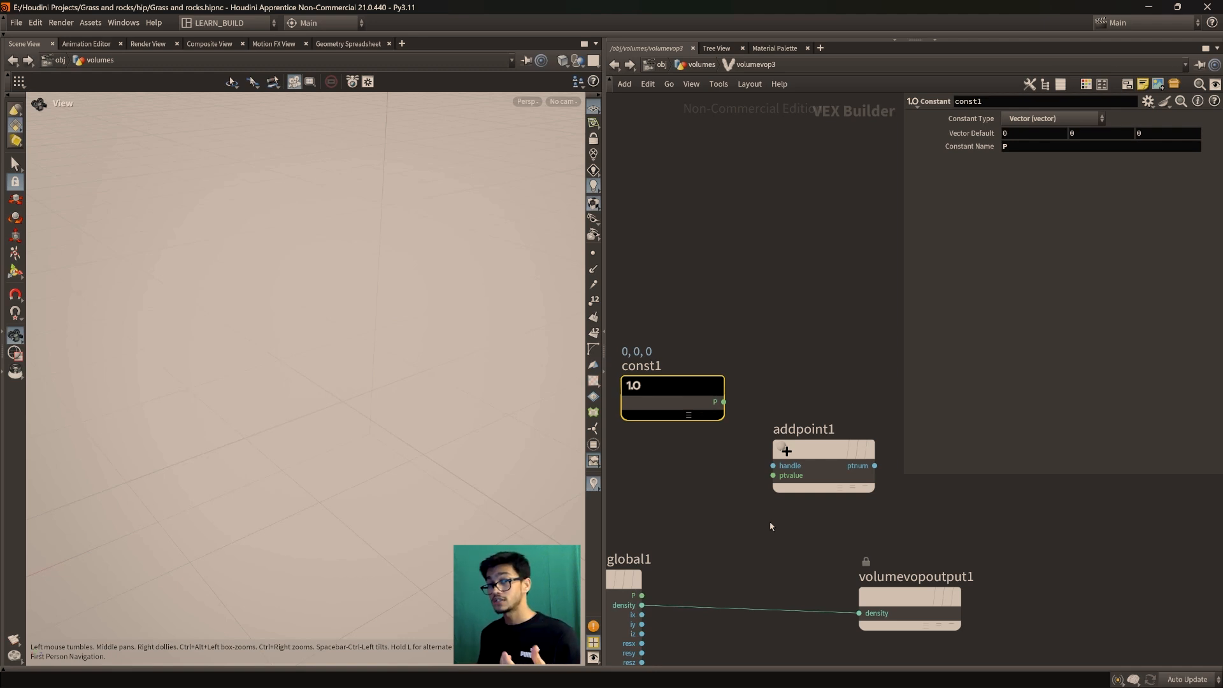
left_click_drag(786, 434, 797, 426)
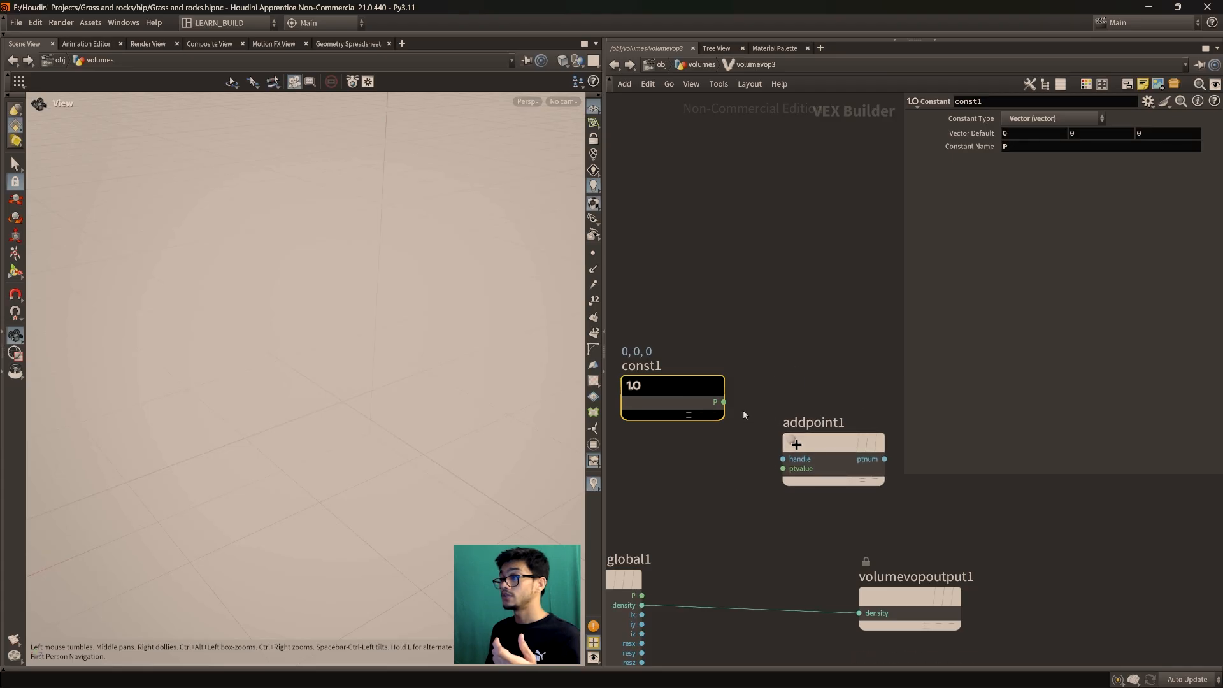
left_click_drag(724, 402, 775, 472)
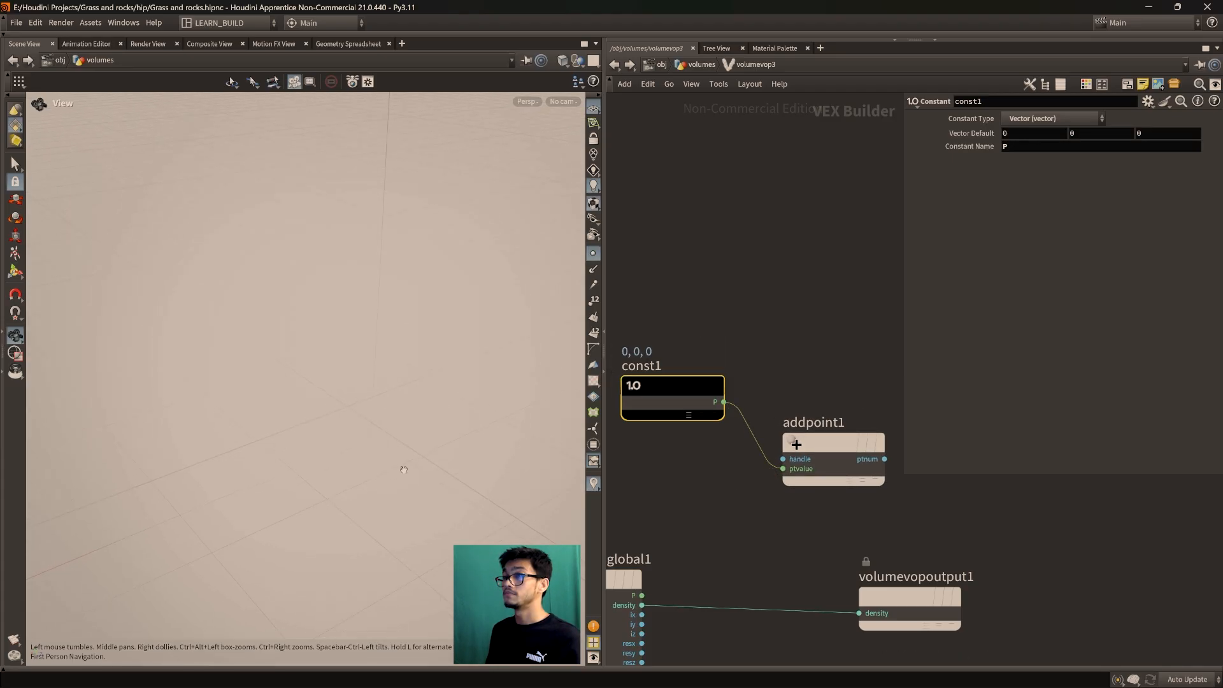
Frame the fog volume in the viewport and orbit in closer to see the horizon
key("f")
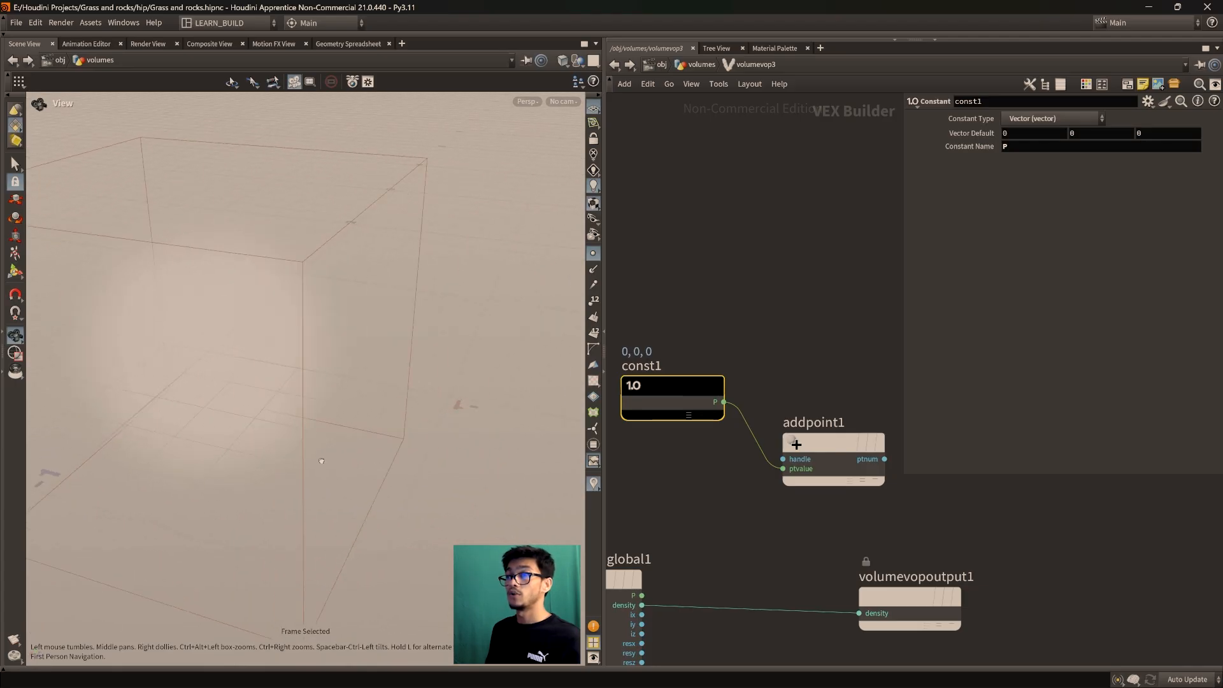
scroll(213, 427, "up", 3)
middle_click_drag(213, 426, 380, 467)
scroll(303, 453, "up", 2)
left_click_drag(382, 483, 309, 481)
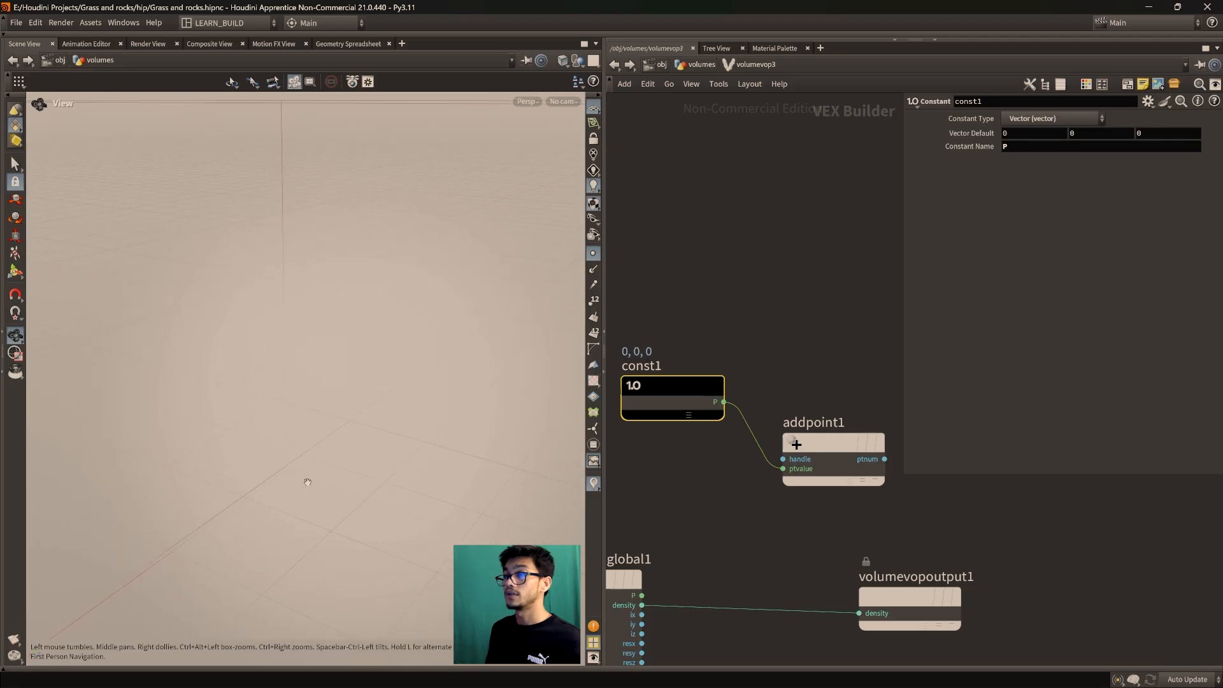
scroll(375, 442, "up", 5)
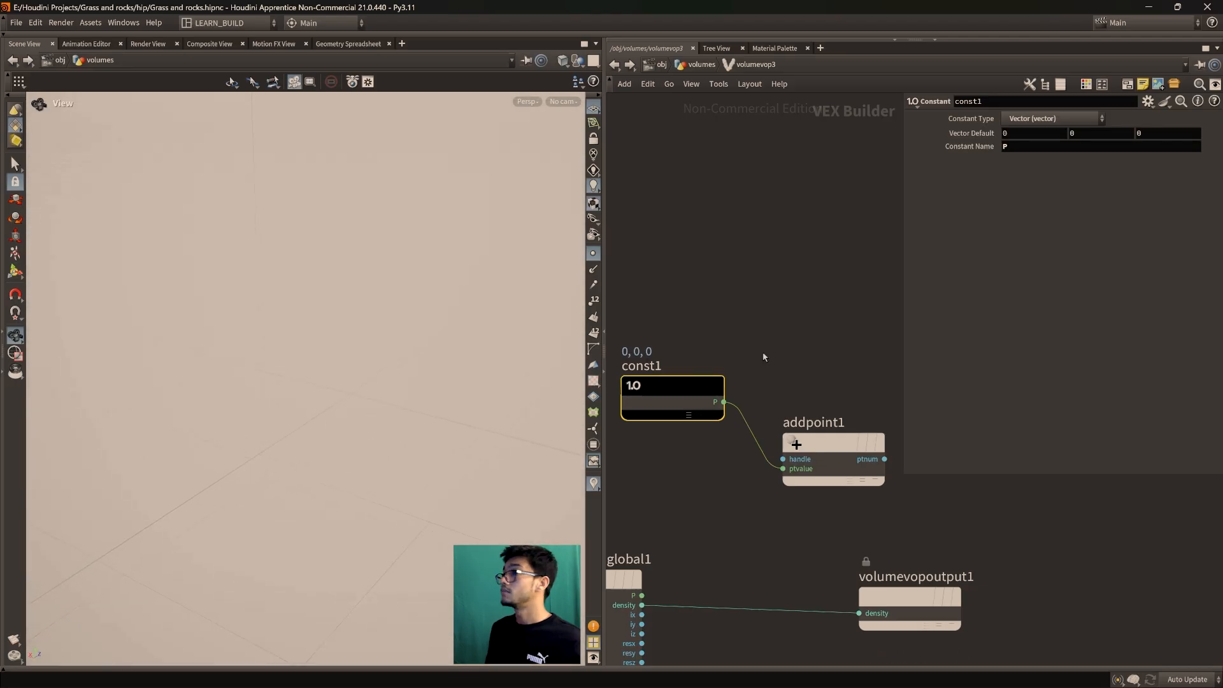
Commit const1's name as P and move addpoint1 up beside the constant
left_click(1015, 148)
type("P")
key("Return")
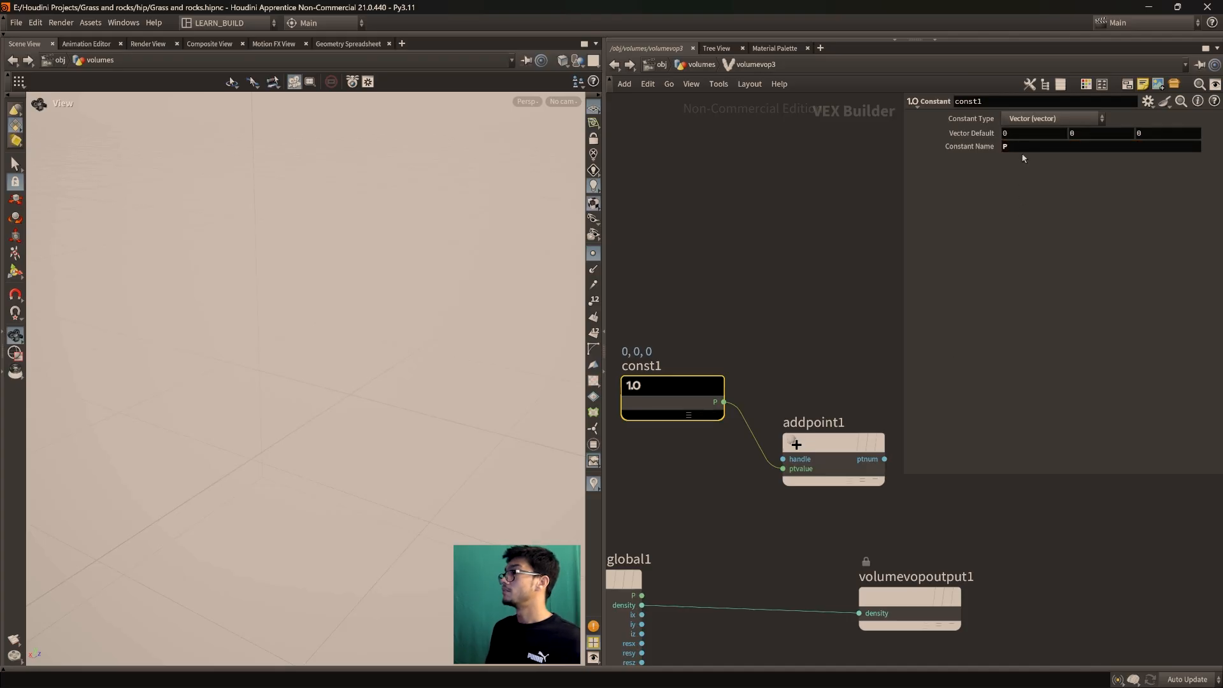
left_click_drag(278, 411, 499, 461)
left_click_drag(851, 450, 848, 414)
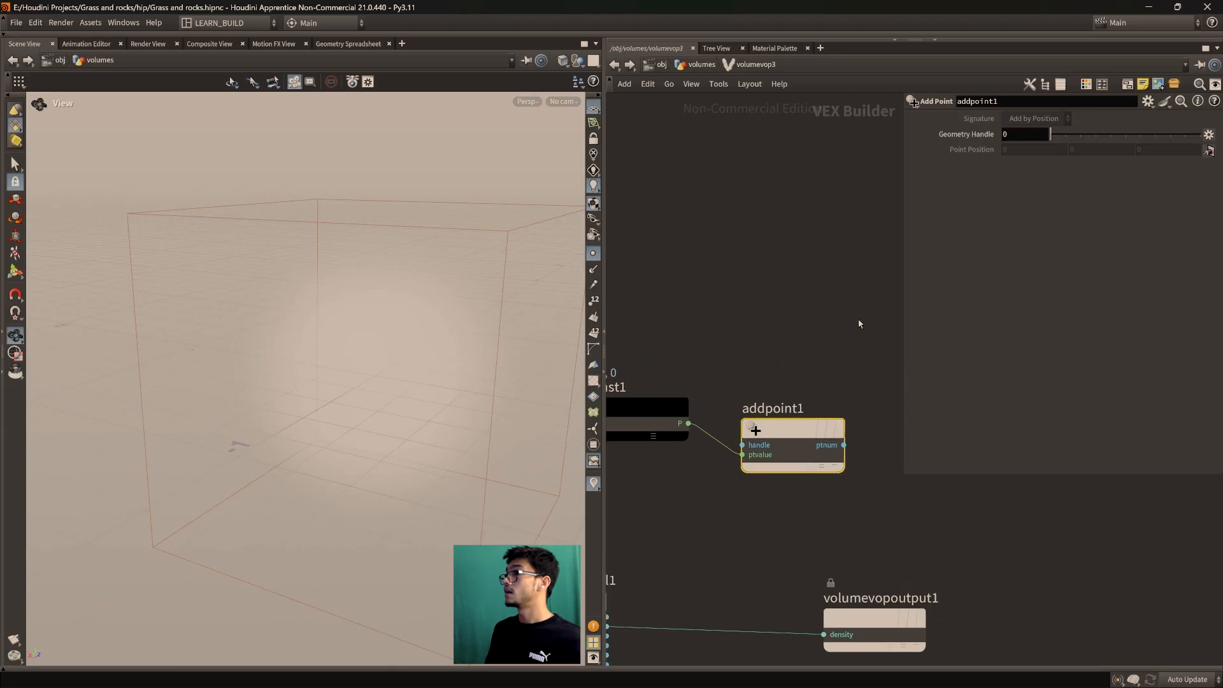
Test-wire global1's P into addpoint1's ptvalue input
scroll(792, 350, "down", 2)
middle_click_drag(792, 360, 828, 322)
scroll(827, 323, "up", 2)
left_click_drag(632, 582, 768, 419)
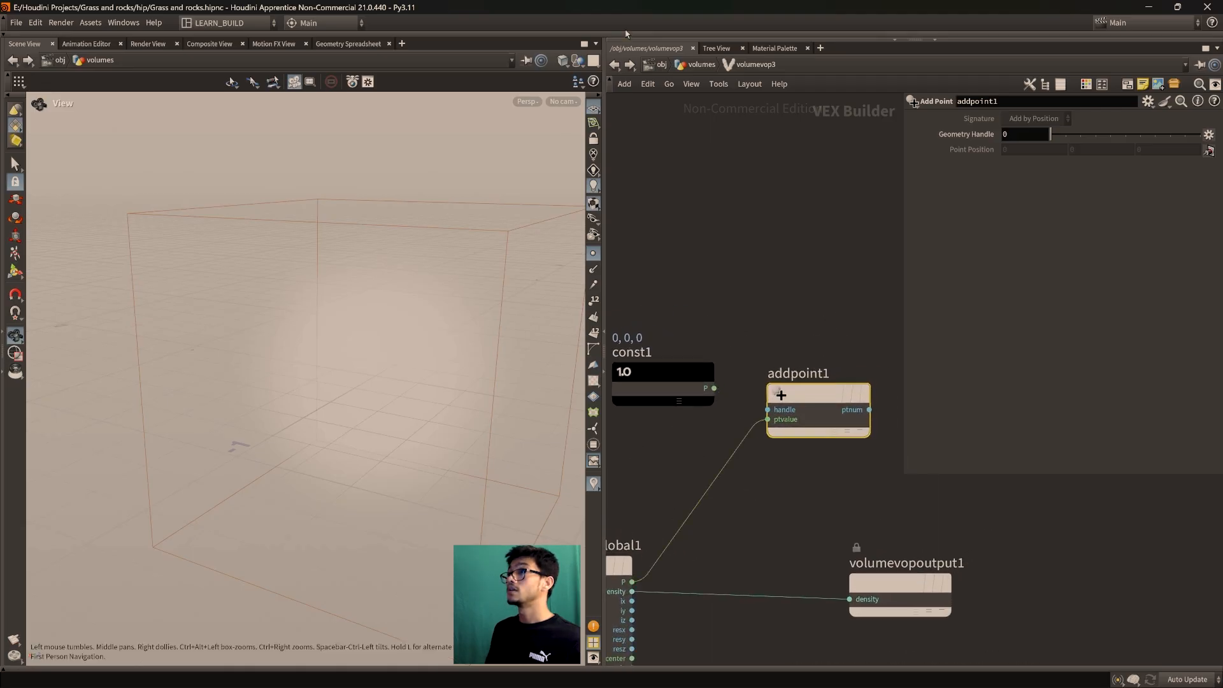
Set volumevop3's display flag, then rewire the constant P into addpoint1's ptvalue
left_click(680, 66)
left_click(776, 455)
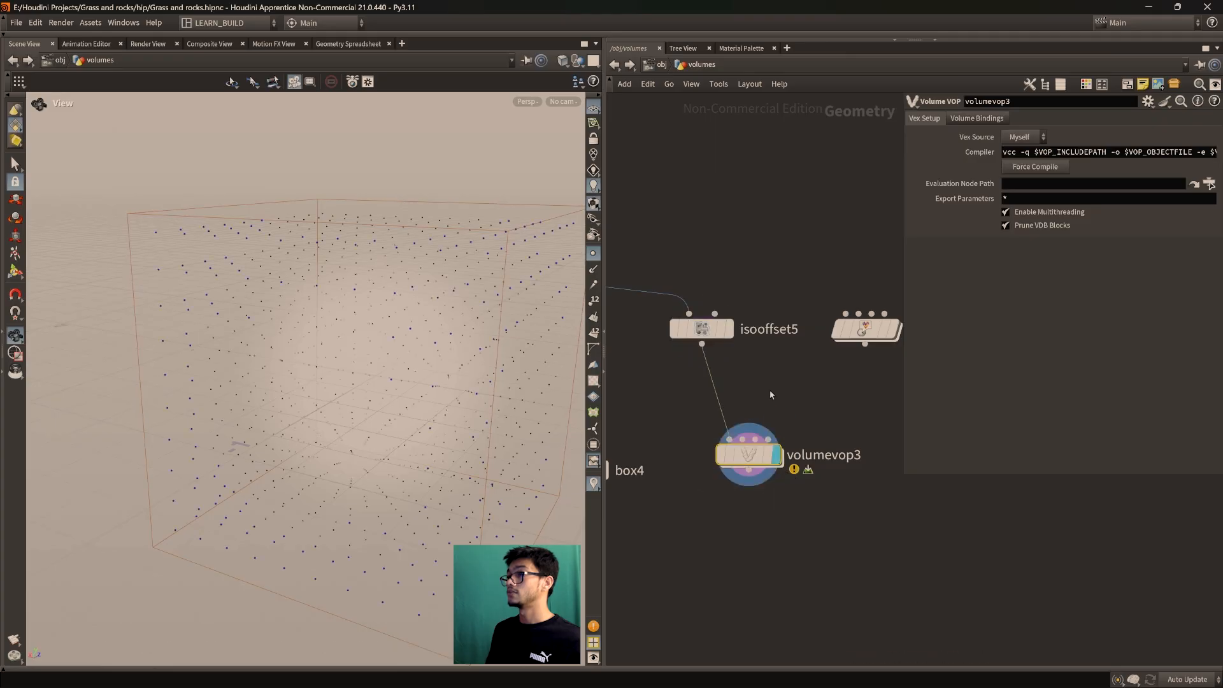
double_click(753, 456)
left_click_drag(714, 388, 768, 419)
Nudge const1 and addpoint1 into a neater layout inside volumevop3
left_click_drag(407, 449, 401, 369)
scroll(401, 363, "up", 3)
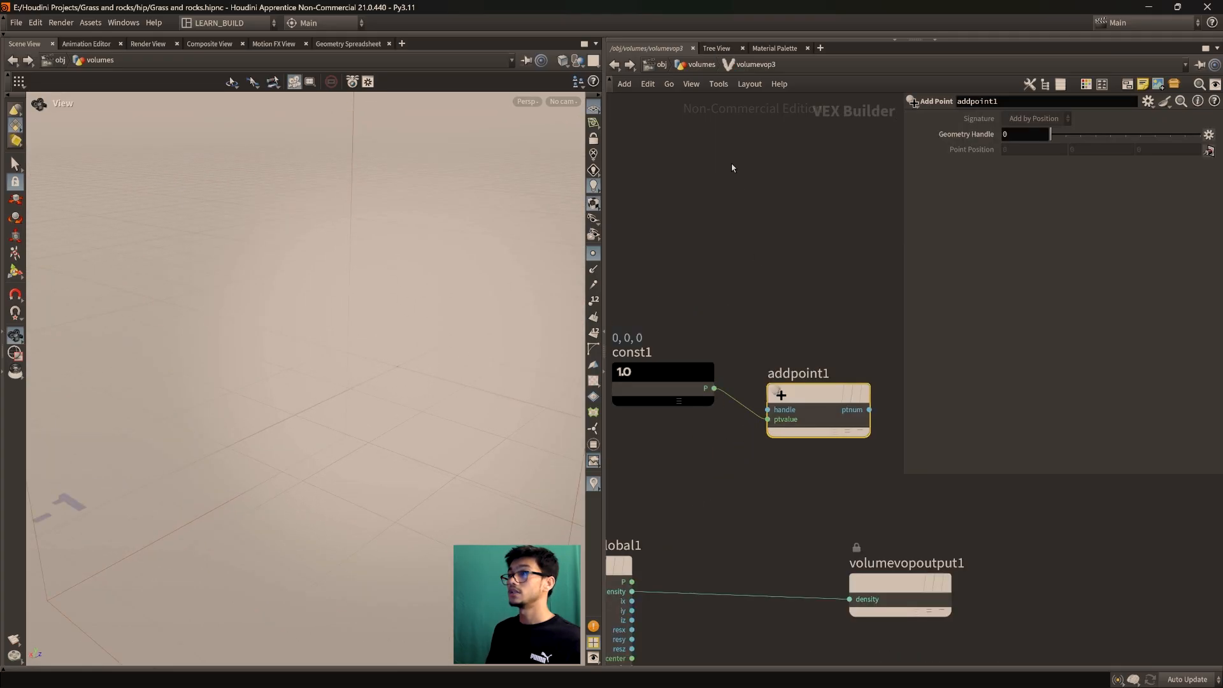
left_click(701, 64)
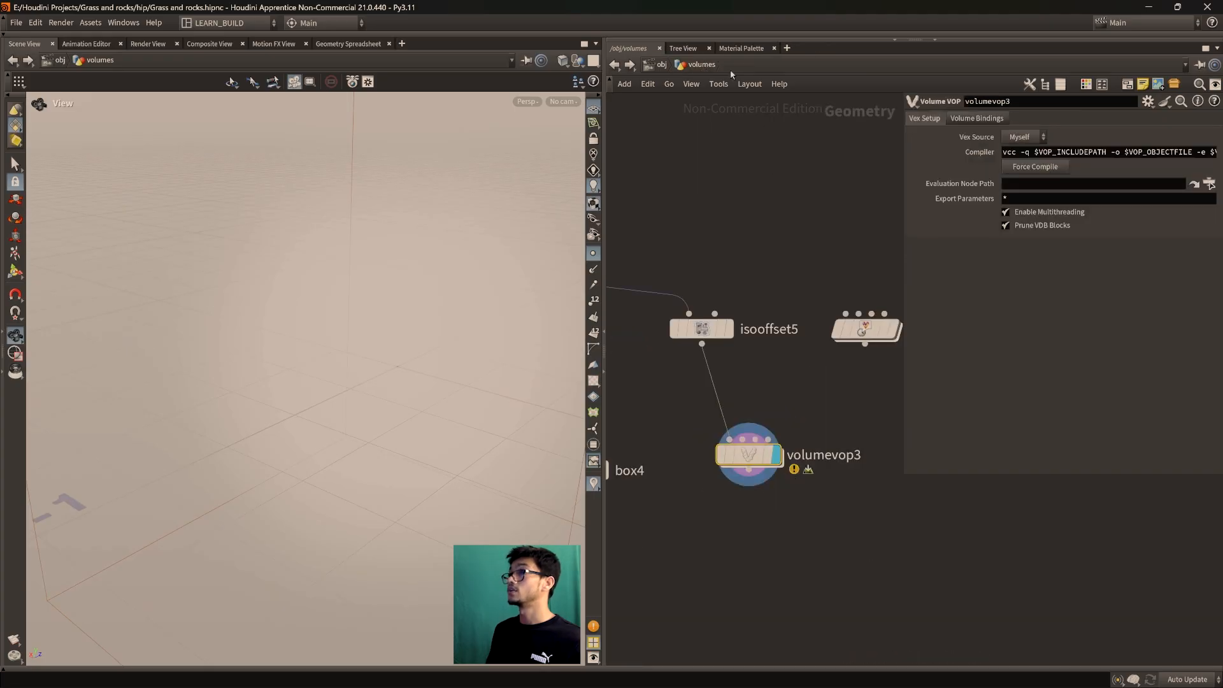
double_click(752, 455)
mouse_move(675, 396)
left_mouse_down()
mouse_move(688, 380)
mouse_move(683, 396)
left_mouse_up()
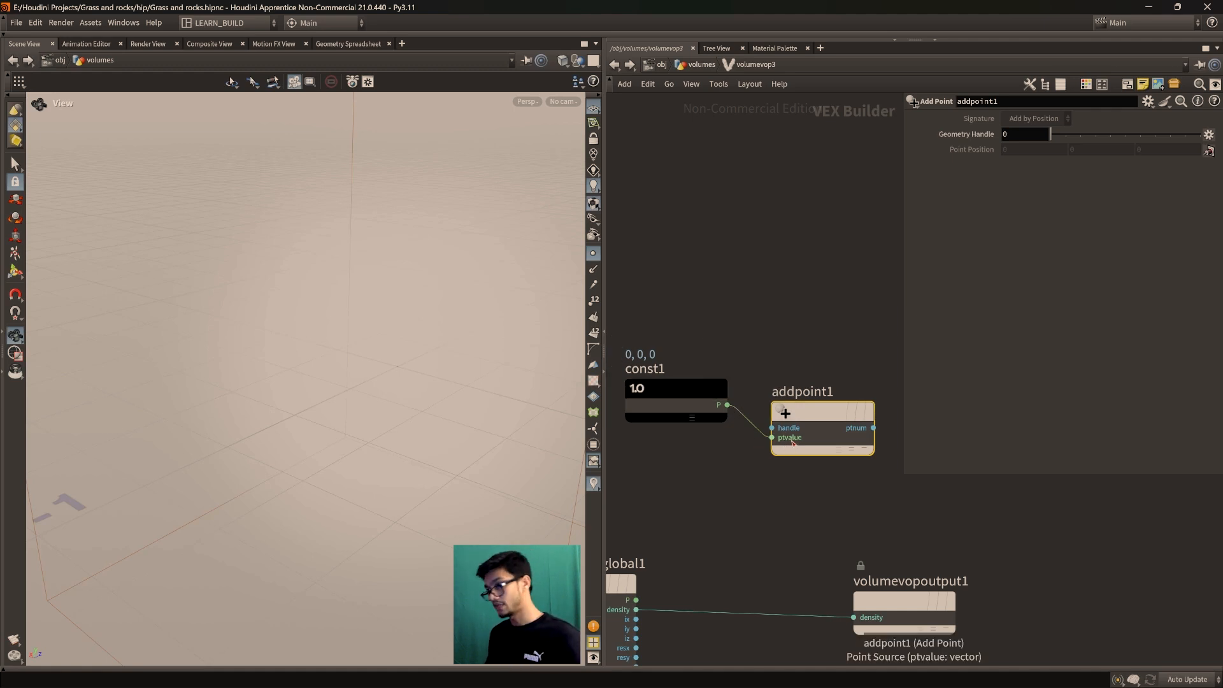
left_click_drag(793, 442, 811, 442)
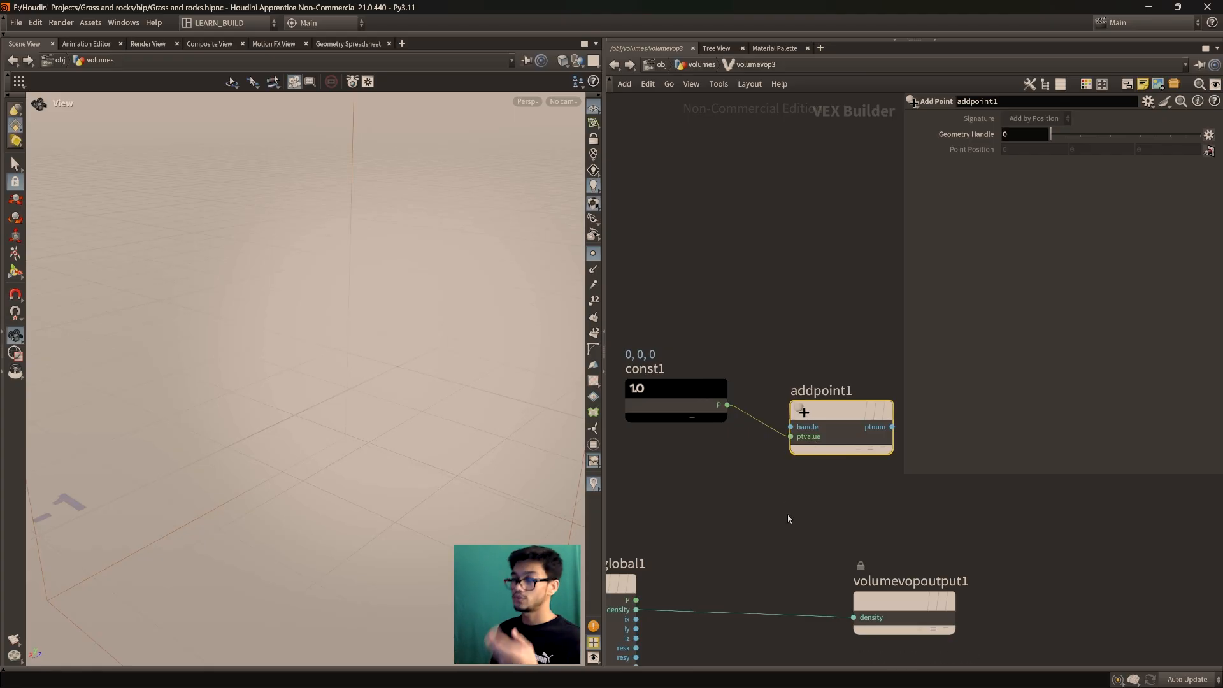
scroll(510, 437, "up", 1)
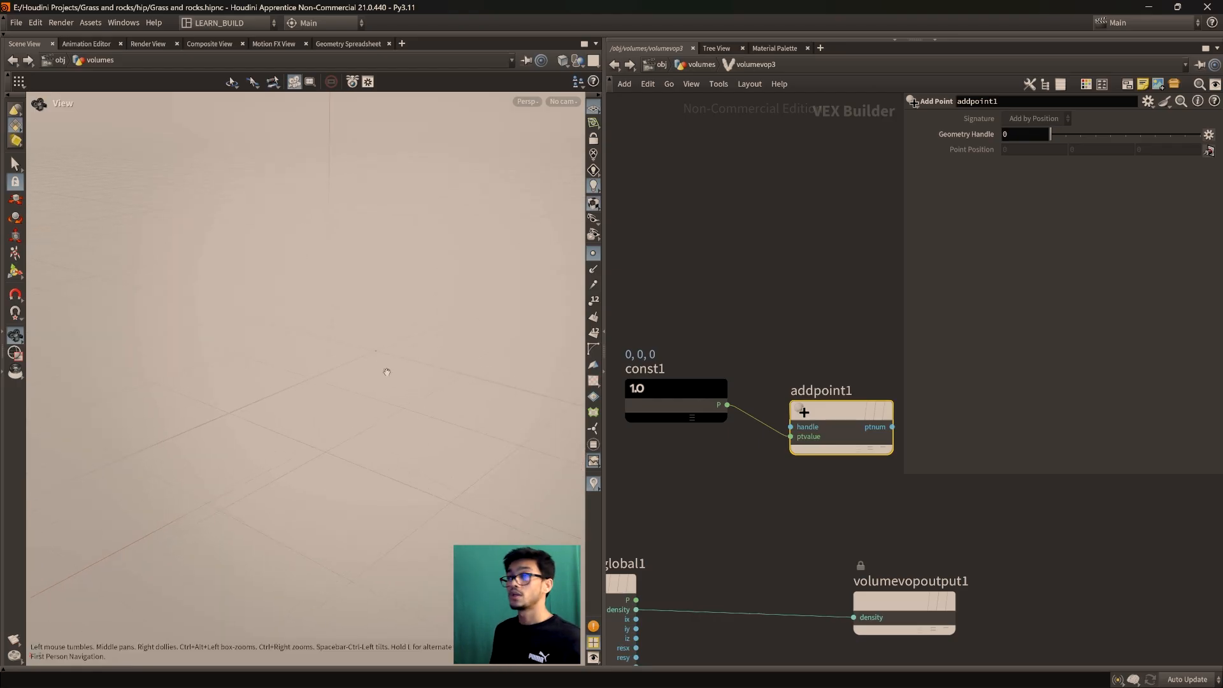
scroll(382, 470, "down", 10)
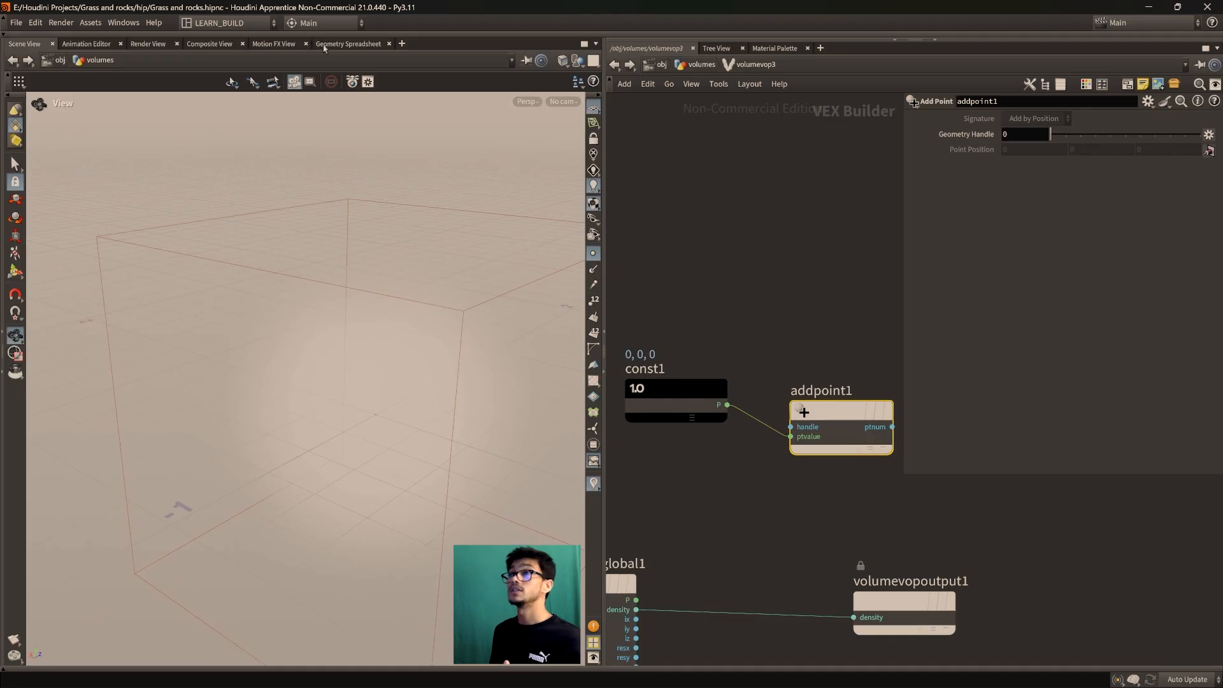
Check the added points' positions in the Geometry Spreadsheet, then return to Scene View
left_click(348, 44)
scroll(96, 461, "down", 1)
scroll(99, 461, "down", 4)
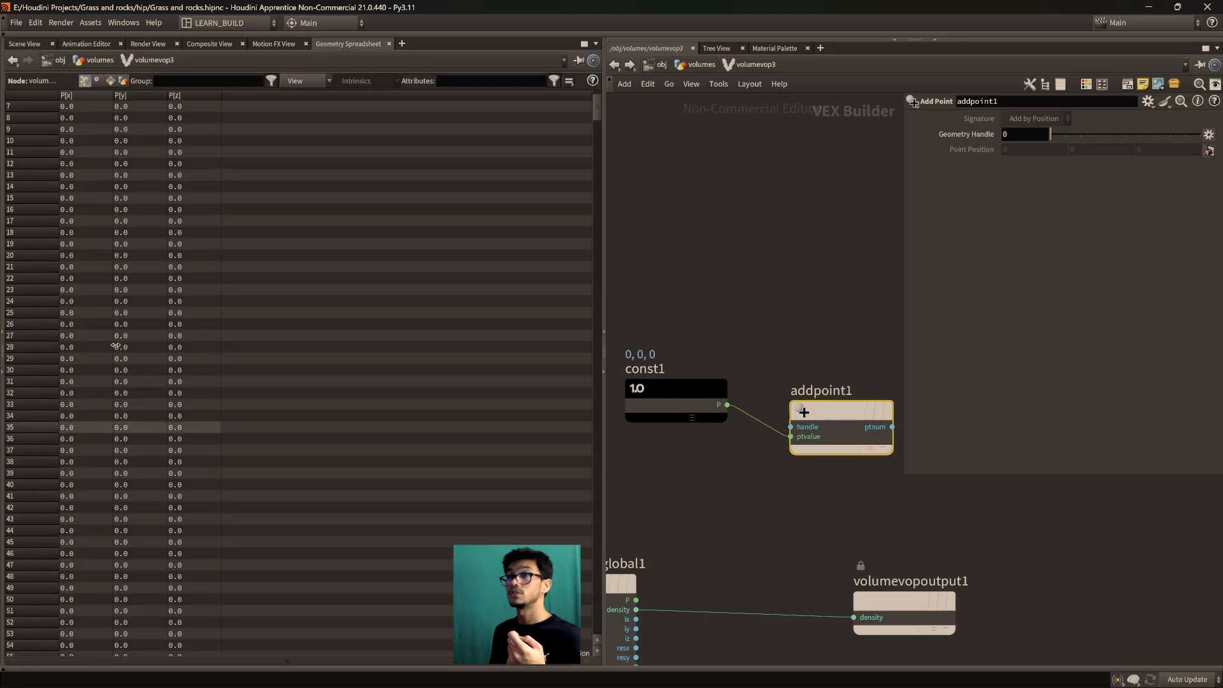
left_click(24, 44)
Wire volumevopglobal1's P into addpoint1's ptvalue so a regular point grid fills the box
left_click_drag(697, 417, 700, 397)
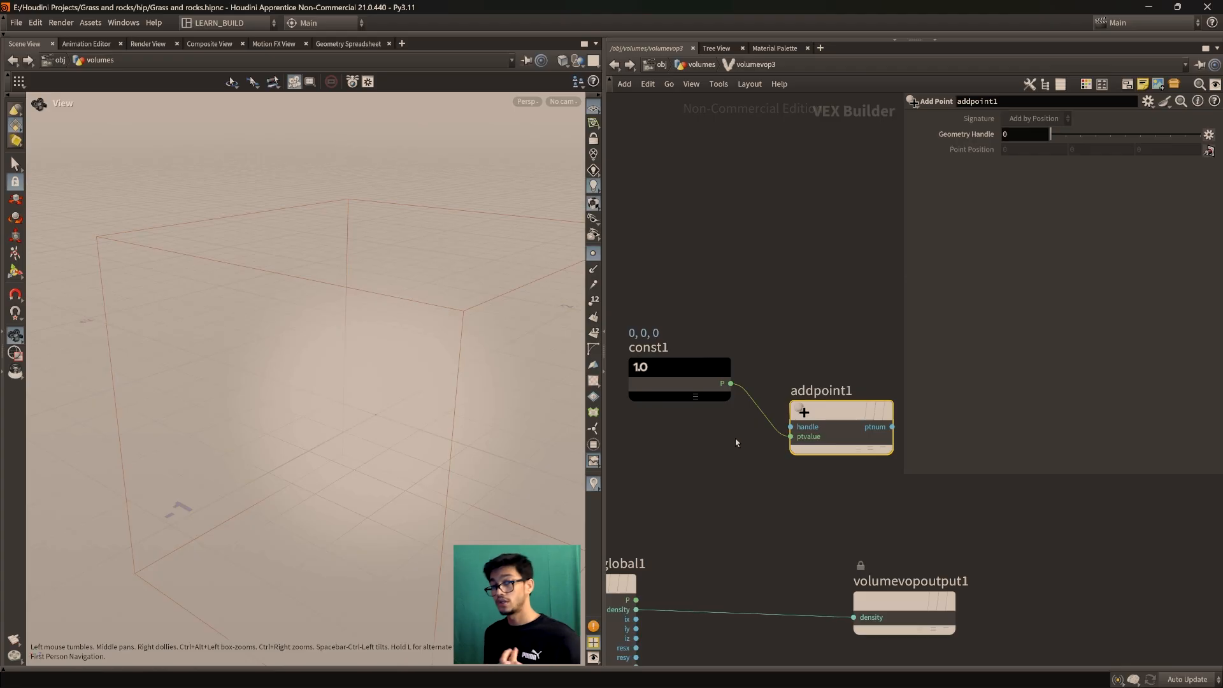
left_click_drag(635, 600, 791, 437)
left_click_drag(357, 449, 315, 463)
left_click_drag(355, 546, 424, 439)
left_click_drag(827, 421, 802, 452)
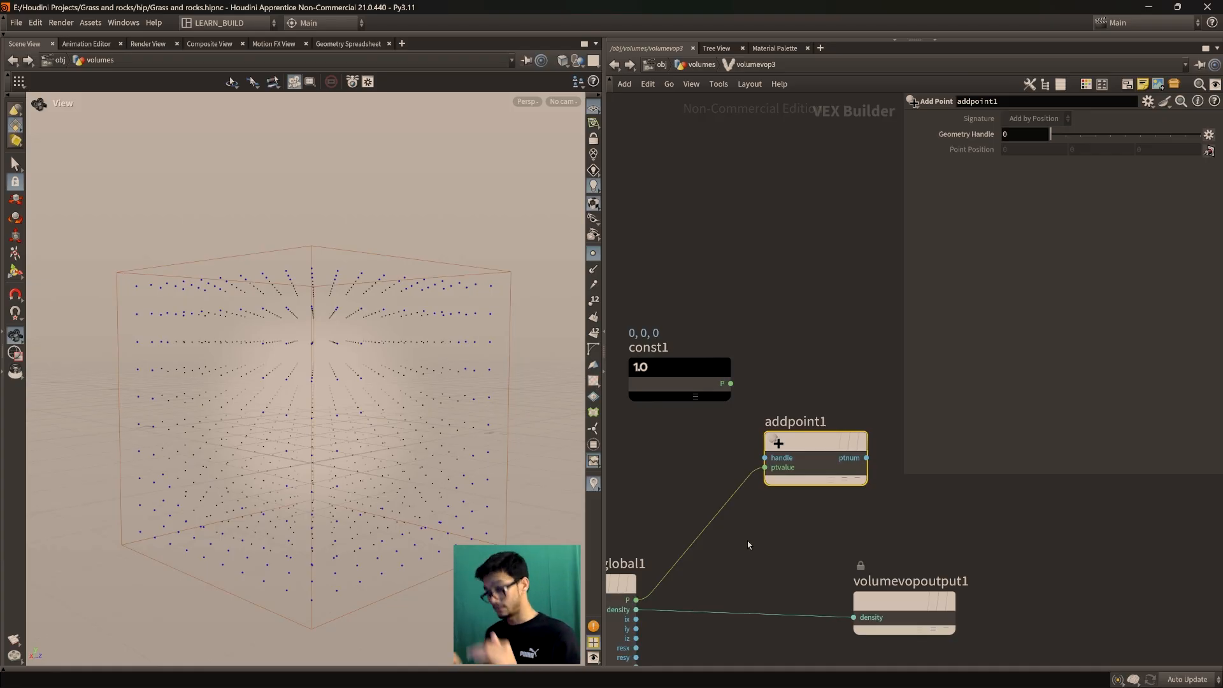
Rearrange isooffset5 and volumevop3 in the volumes network
left_click(698, 64)
left_click_drag(733, 427, 759, 419)
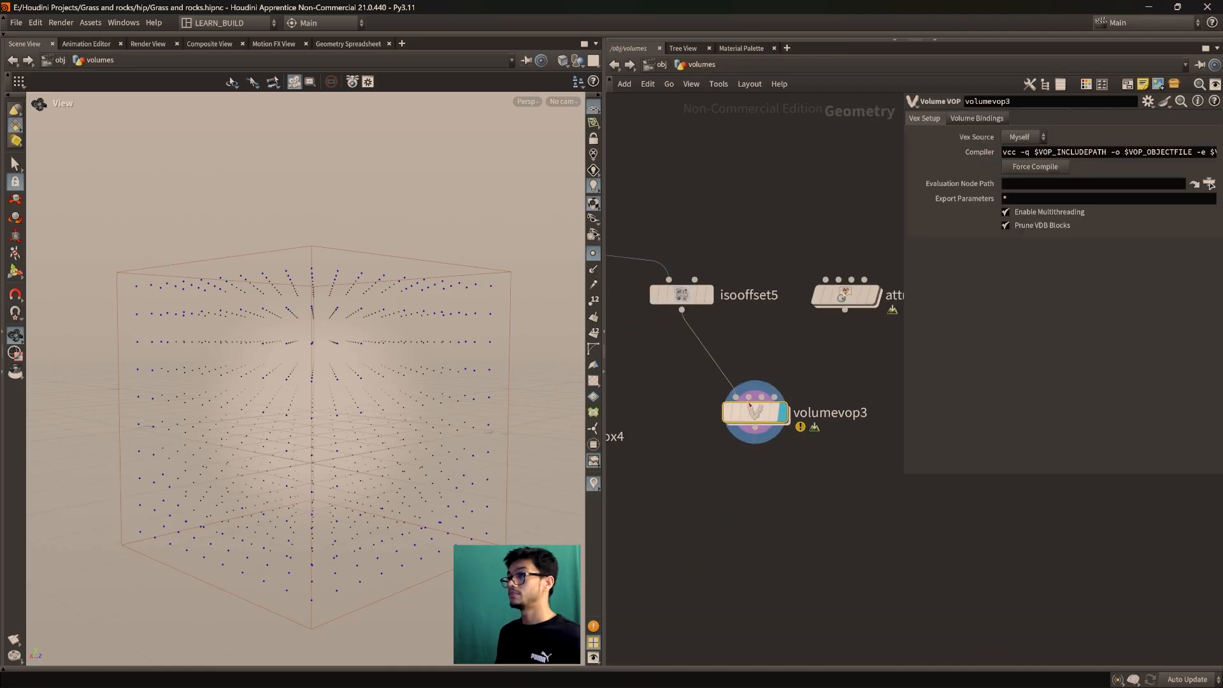
left_click_drag(689, 298, 699, 262)
mouse_move(762, 416)
left_mouse_down()
mouse_move(750, 408)
mouse_move(758, 394)
left_mouse_up()
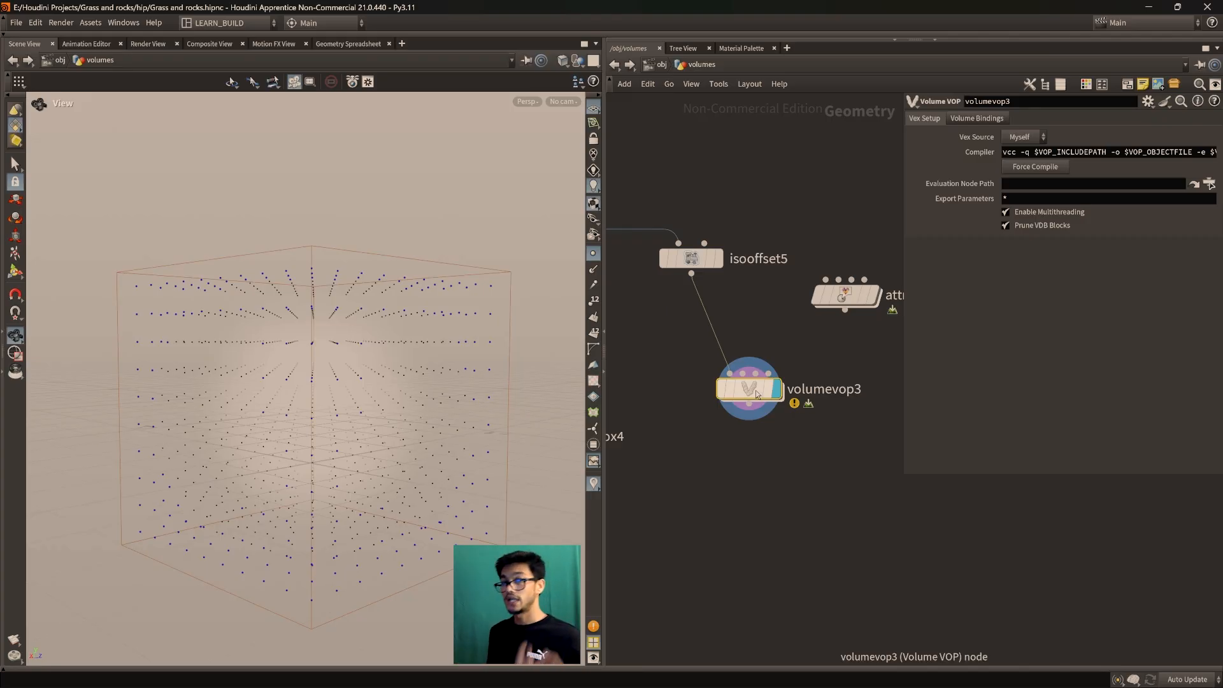
left_click_drag(758, 394, 747, 374)
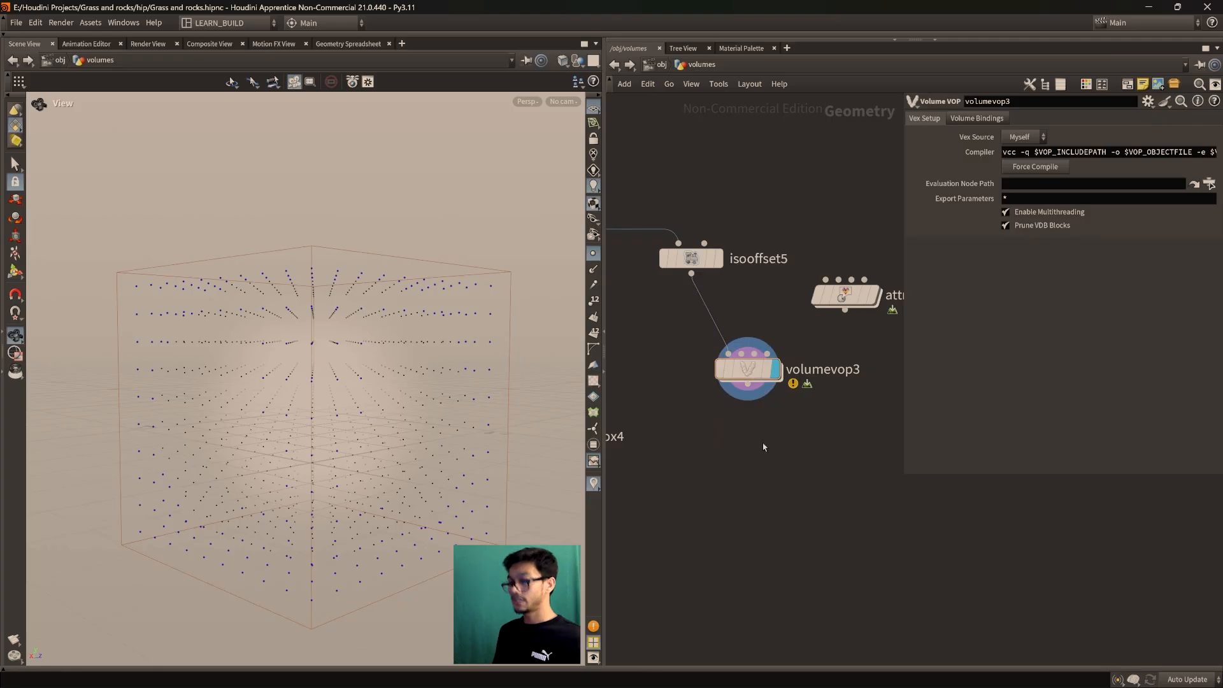
Add an Attribute VOP below volumevop3 and feed volumevop3's output into attribvop5
key("Tab")
type("attribute vop")
key("Return")
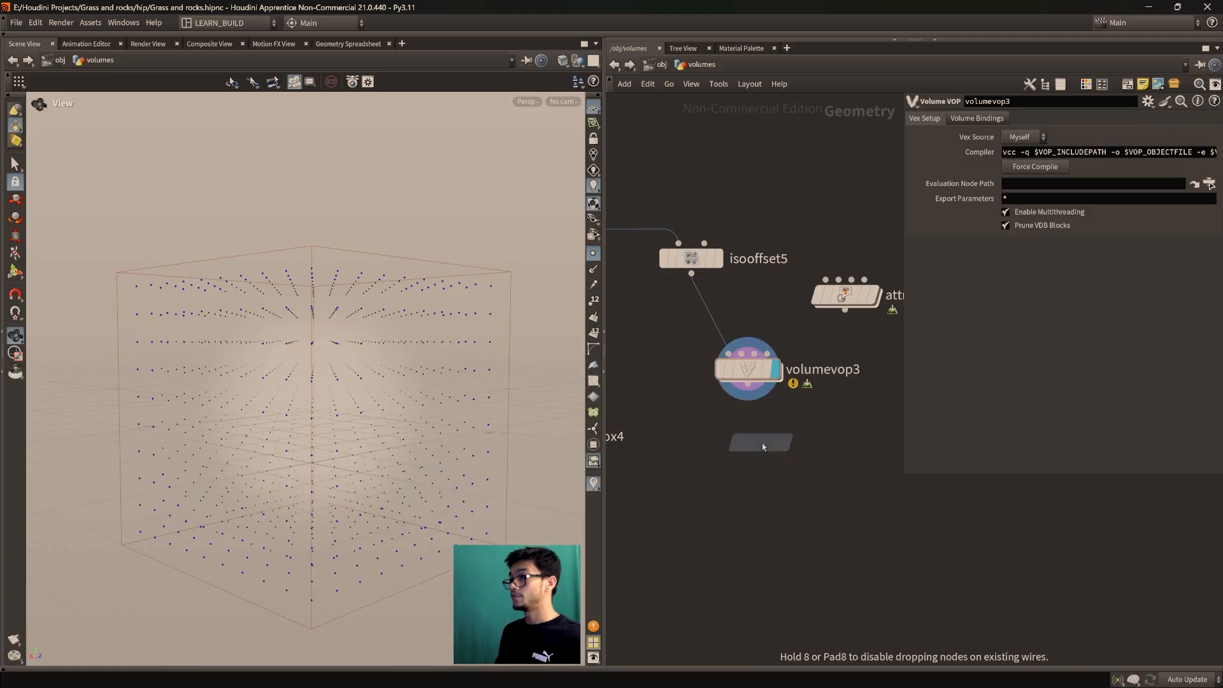
left_click(762, 442)
left_click_drag(748, 384, 745, 486)
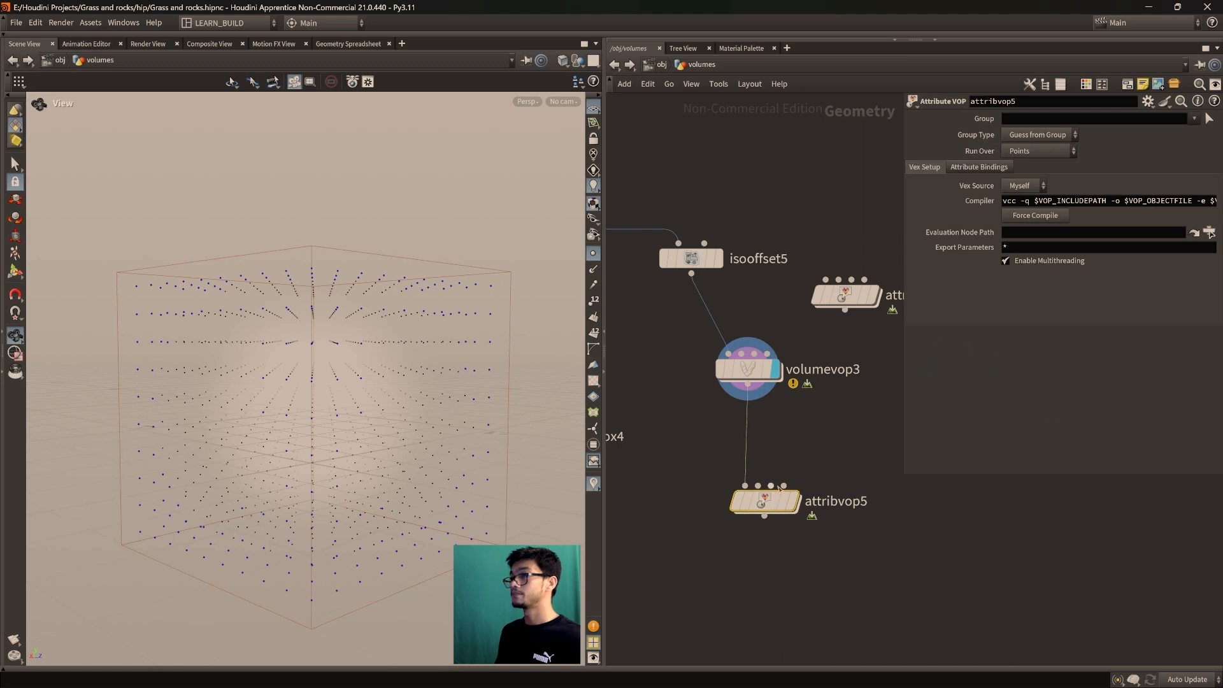
Orbit the point grid and position attribvop5 neatly below volumevop3
left_click_drag(420, 425, 383, 423)
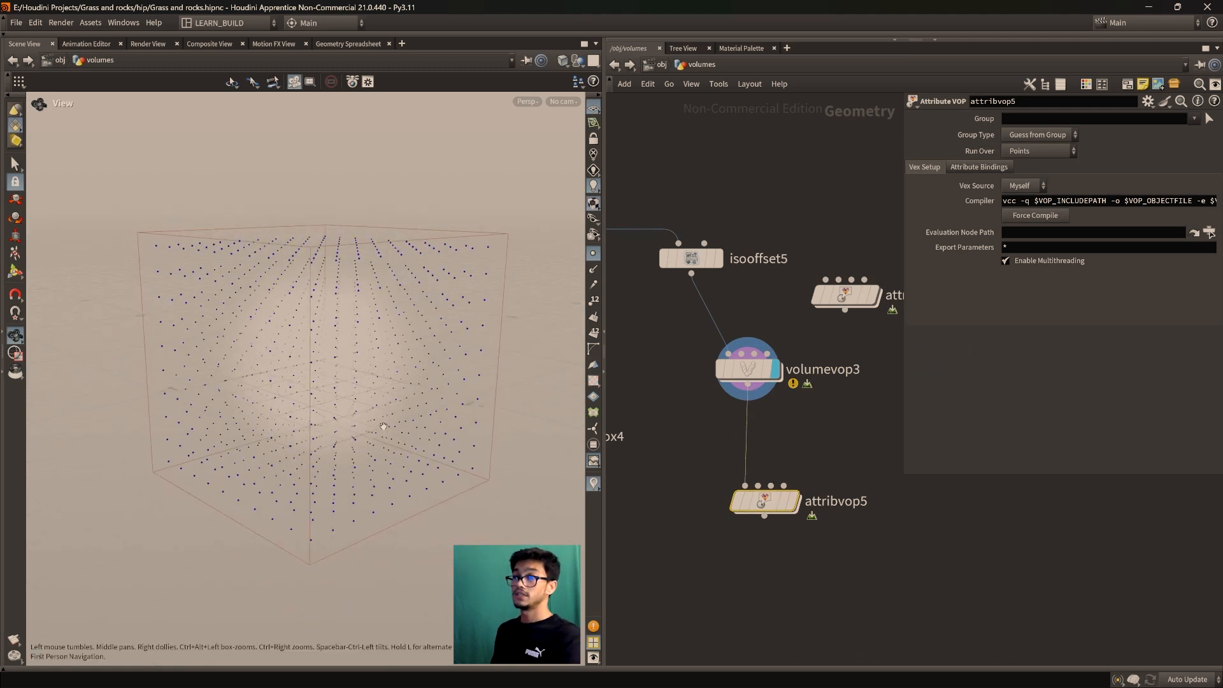
left_click_drag(409, 337, 295, 301)
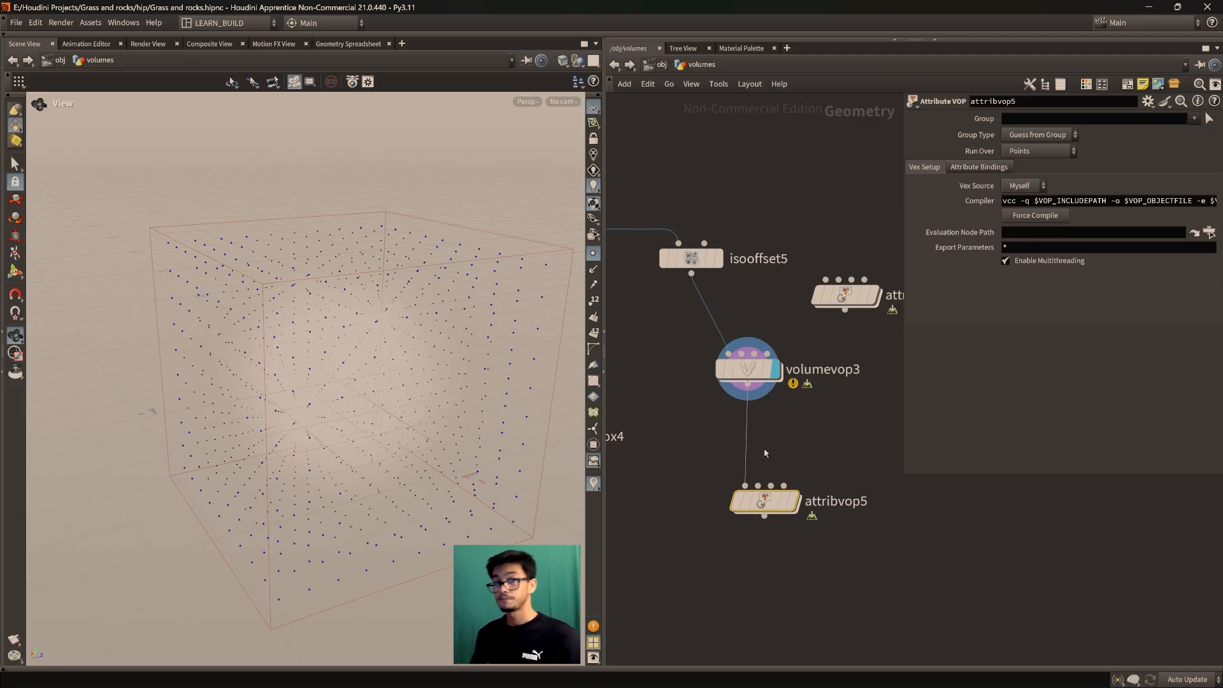
left_click_drag(787, 508, 785, 525)
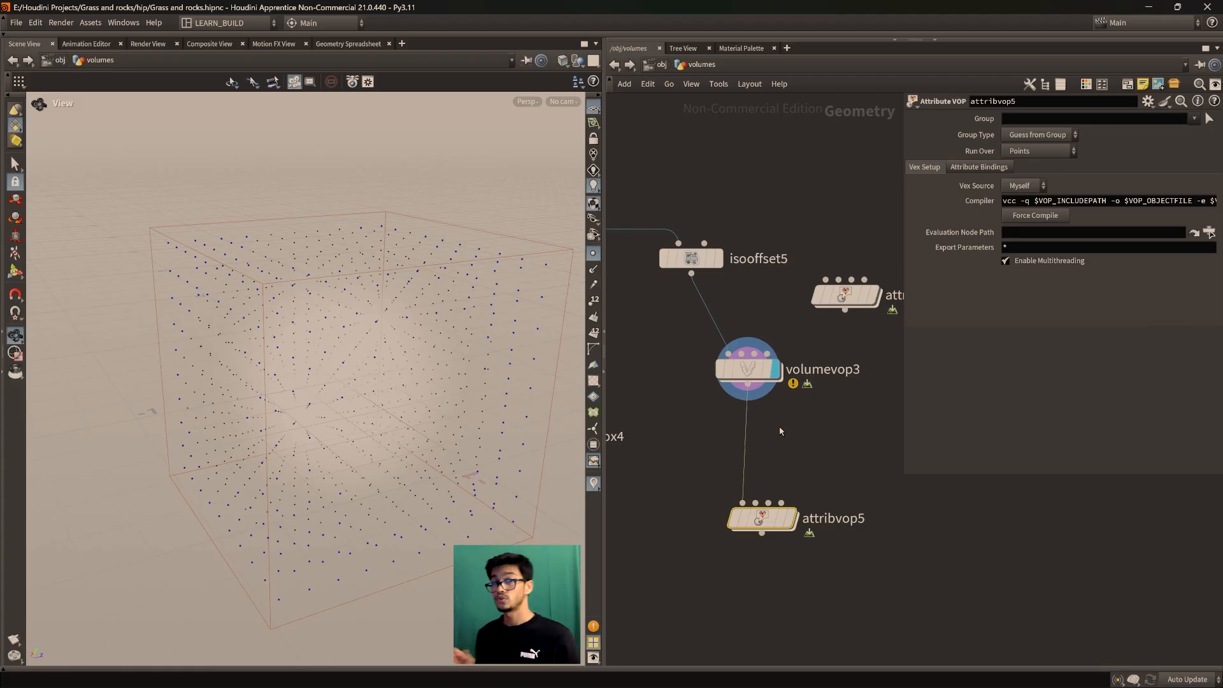
middle_click_drag(795, 488, 782, 464)
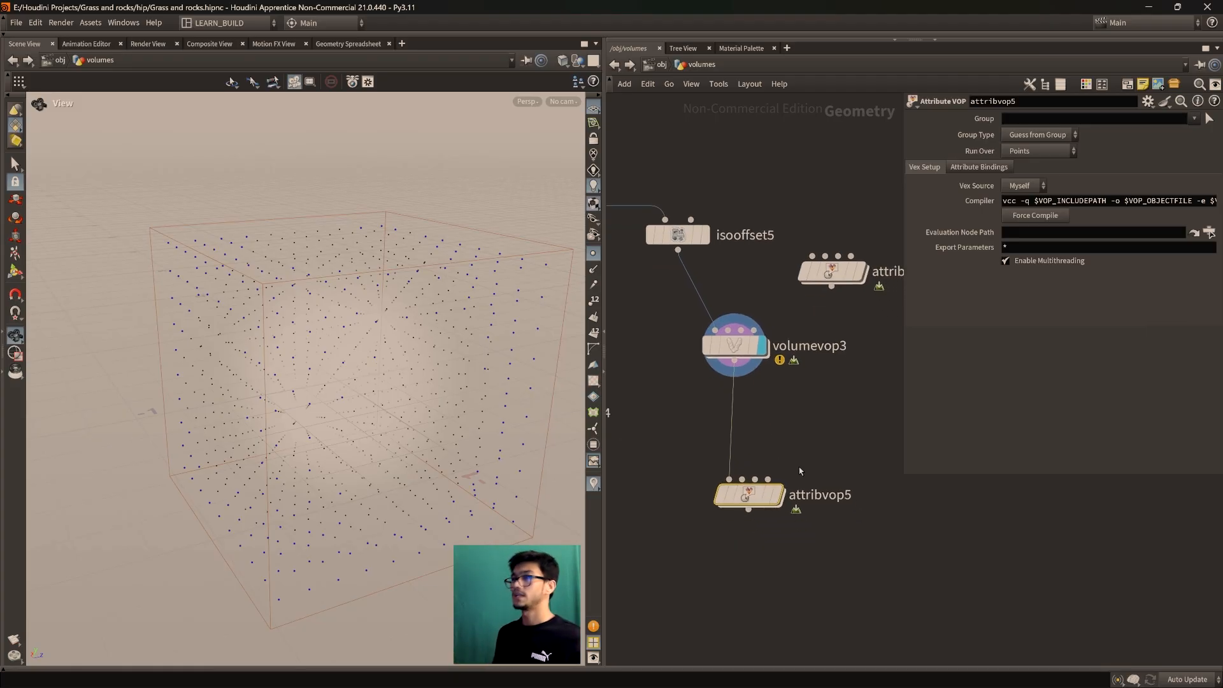
left_click_drag(750, 496, 776, 470)
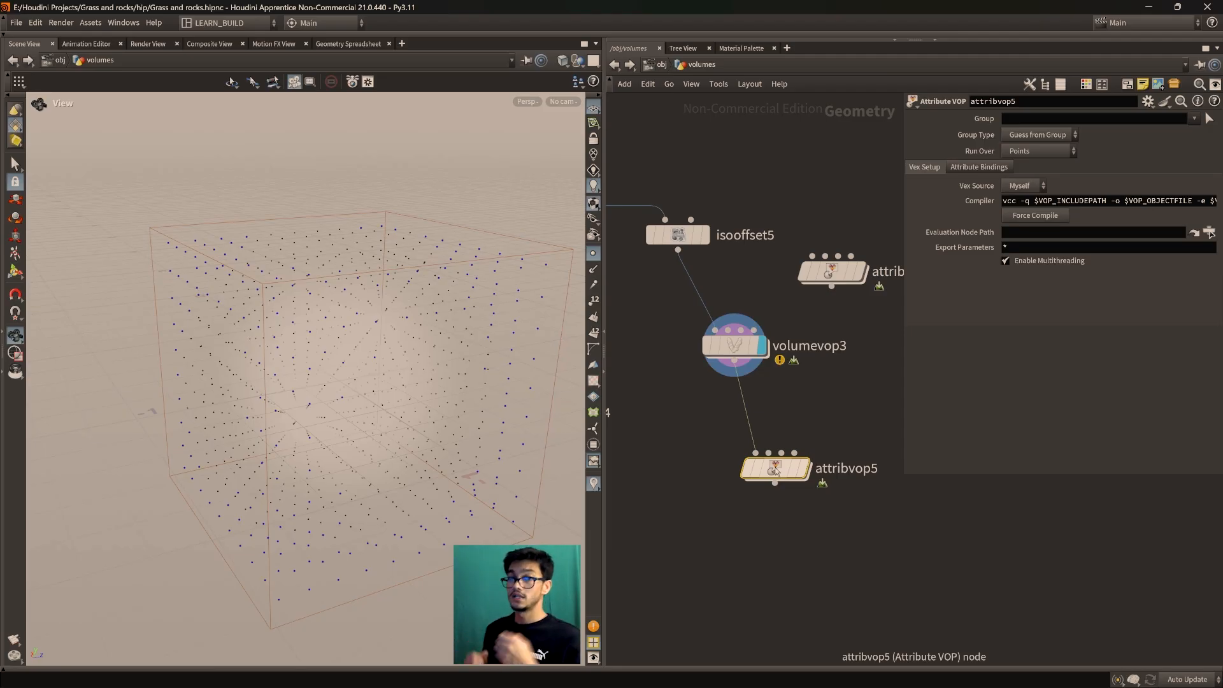
left_click_drag(775, 470, 791, 452)
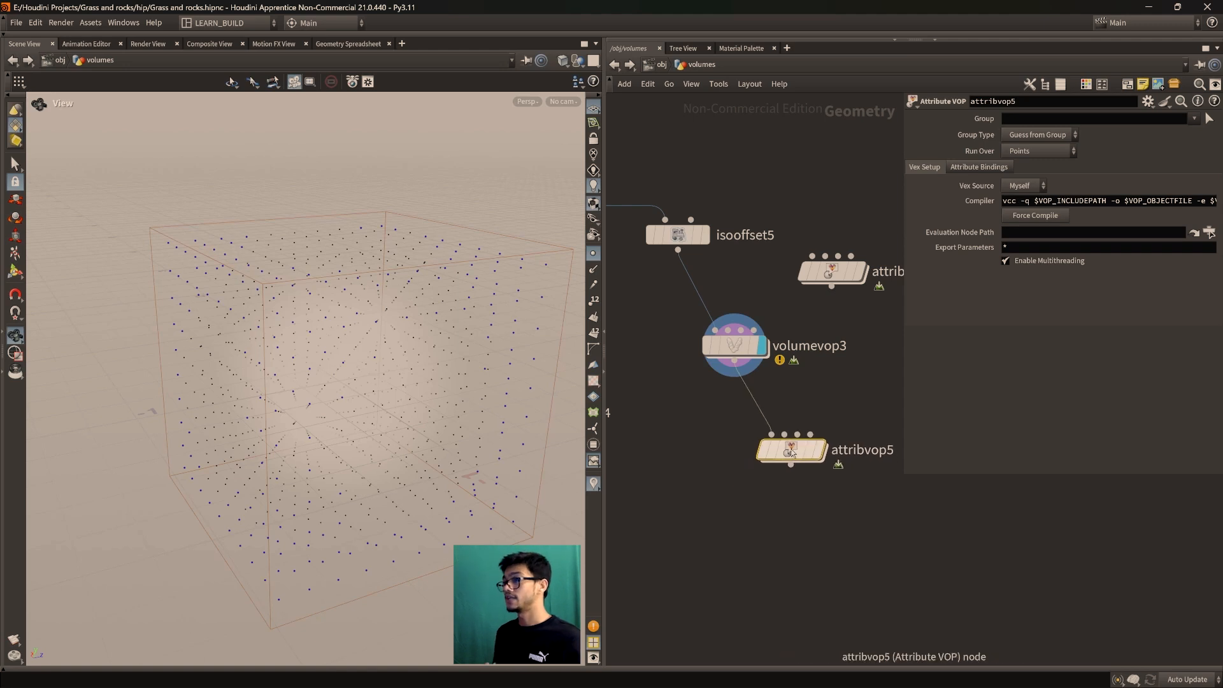
Inside attribvop5, move the geometry output aside and add a Bind node
double_click(791, 452)
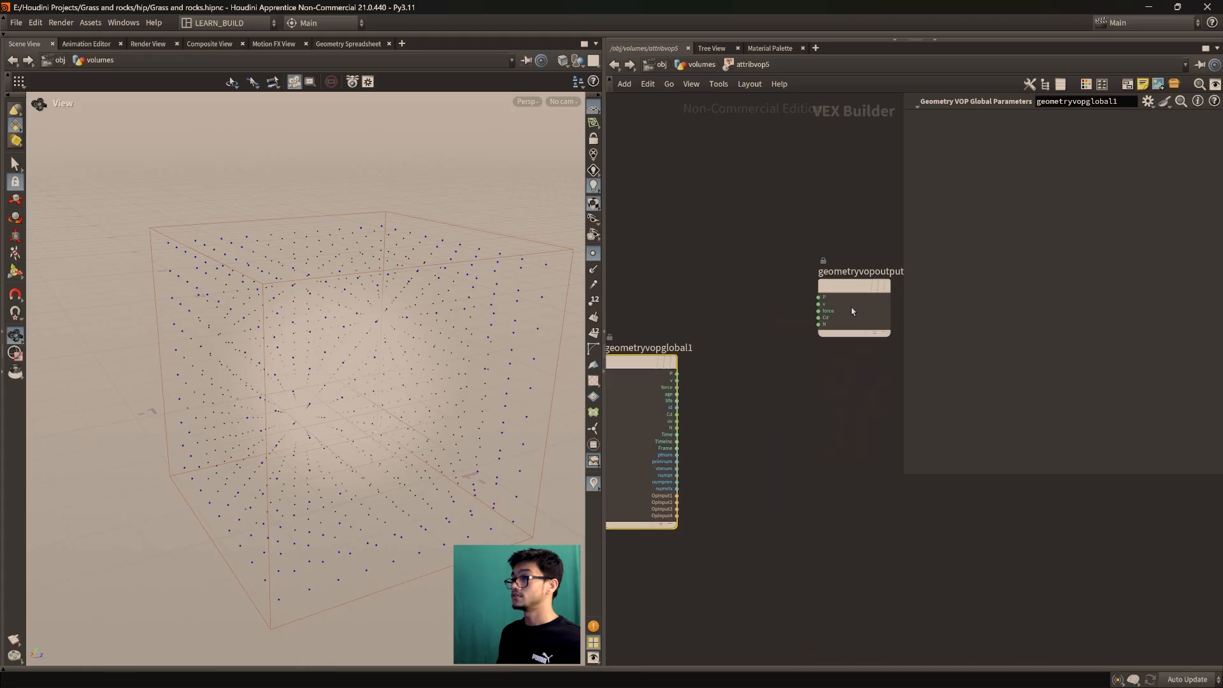
left_click_drag(851, 307, 882, 400)
key("Tab")
type("bi")
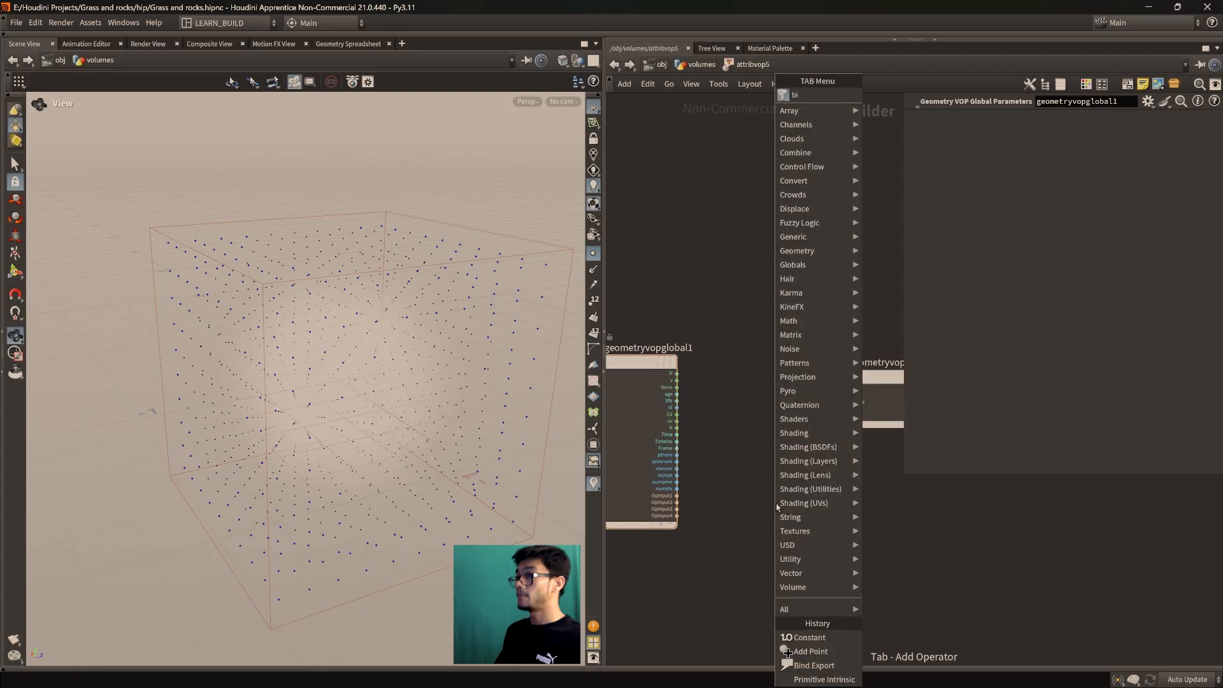
key("Return")
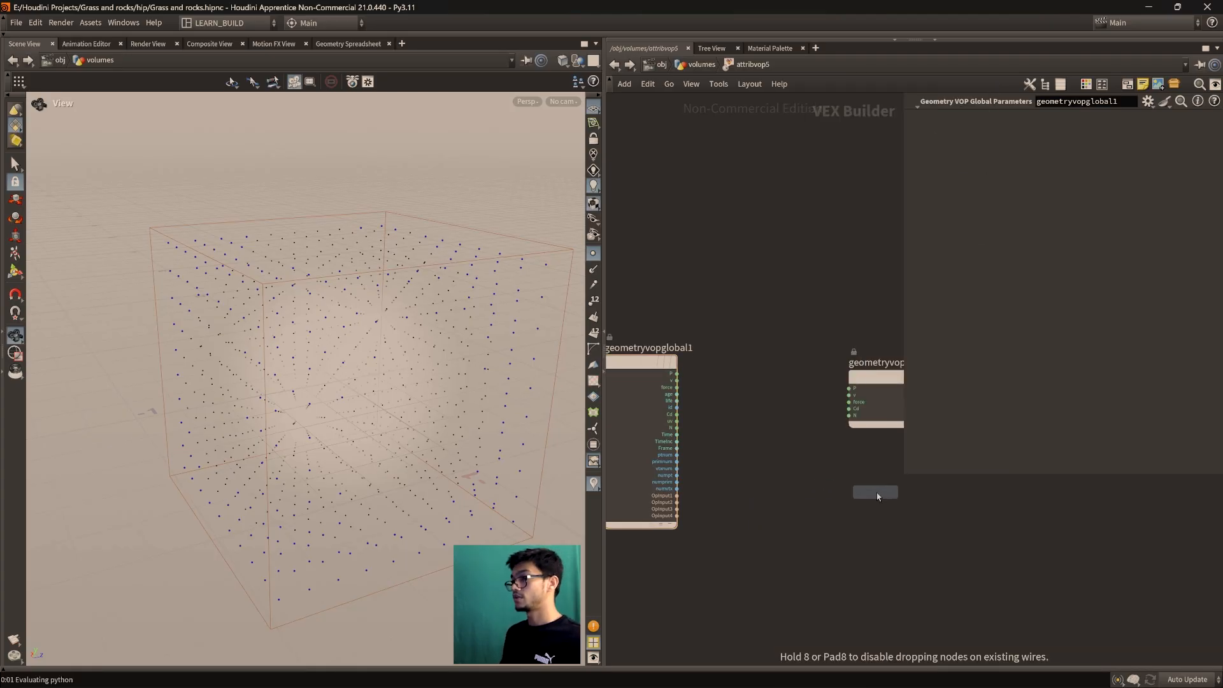
left_click(878, 497)
Nudge volumevop3 and orbit the point grid before returning inside attribvop5
scroll(726, 504, "up", 2)
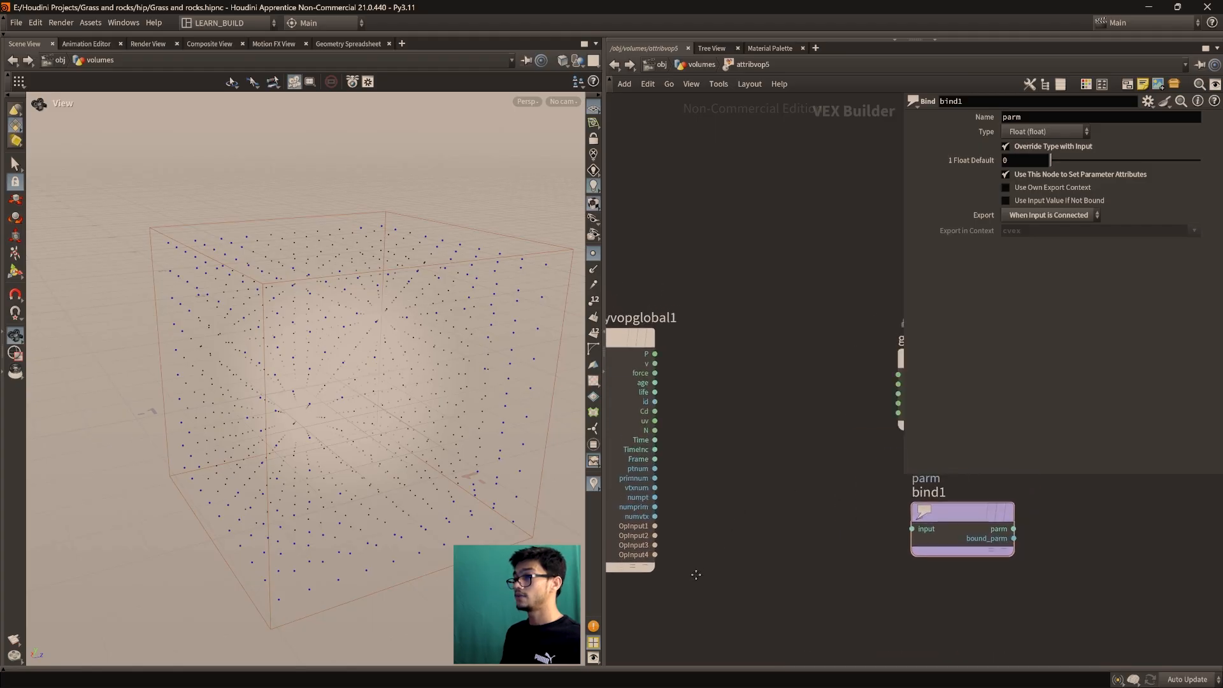
left_click(700, 65)
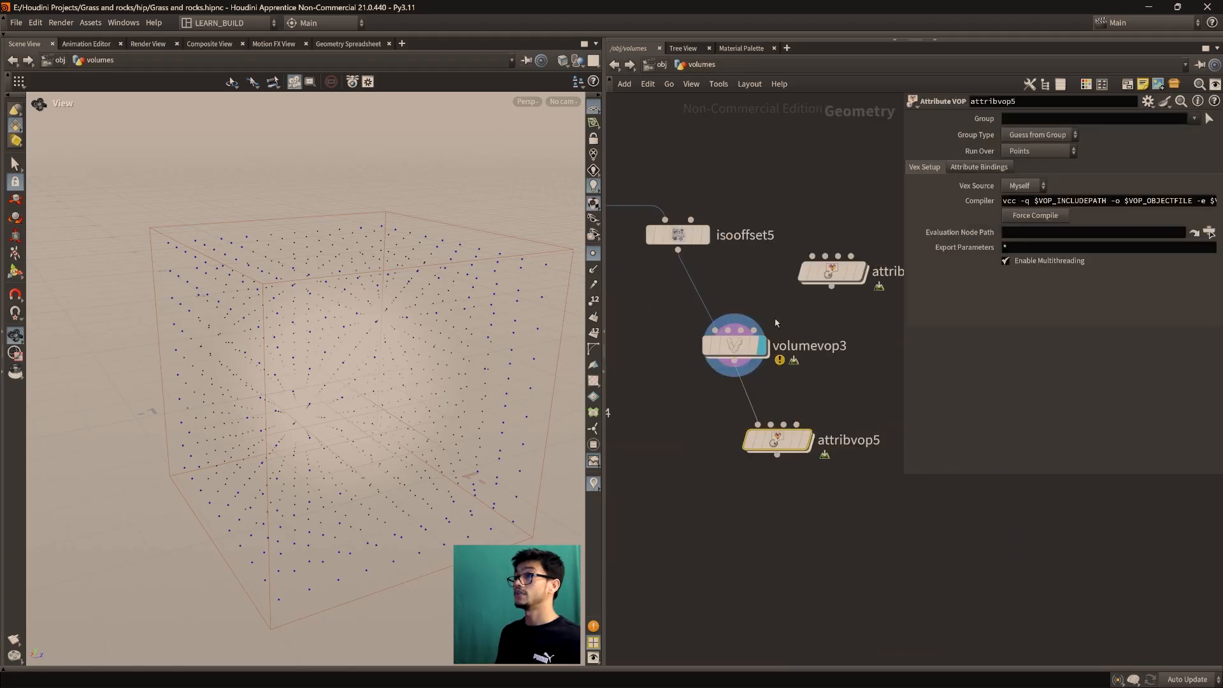
middle_click_drag(775, 321, 755, 353)
left_click_drag(711, 383, 718, 379)
left_click_drag(323, 411, 316, 367)
left_click_drag(722, 385, 714, 385)
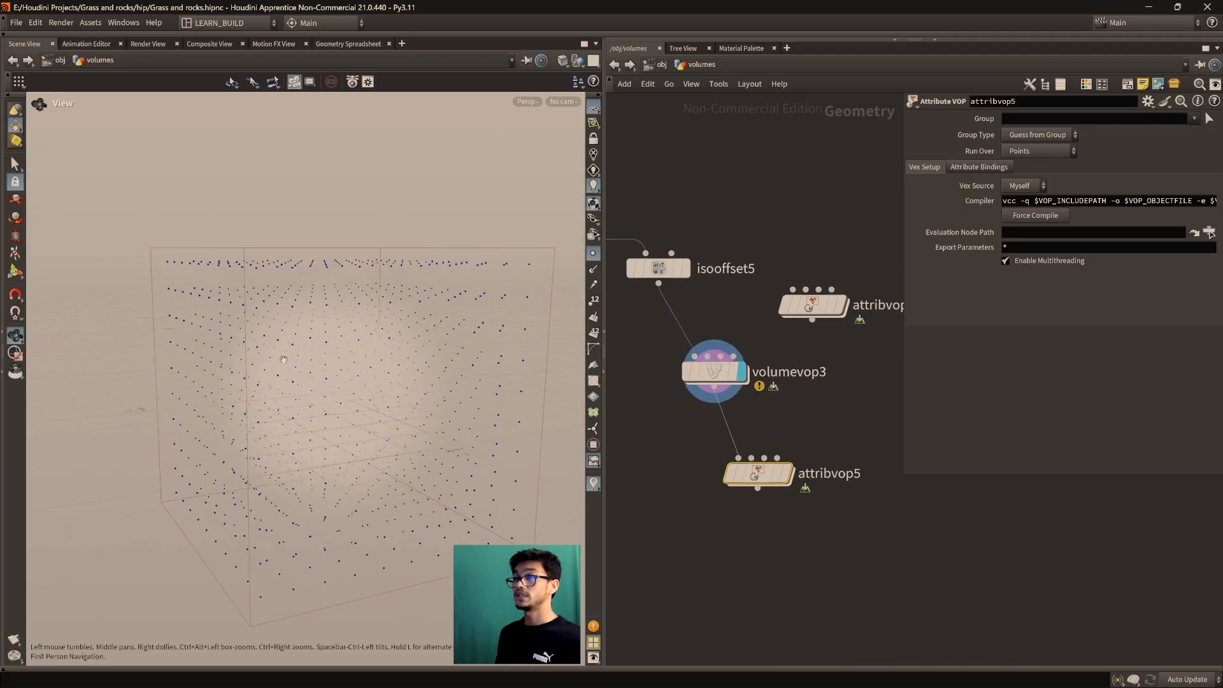
left_click_drag(370, 264, 259, 306)
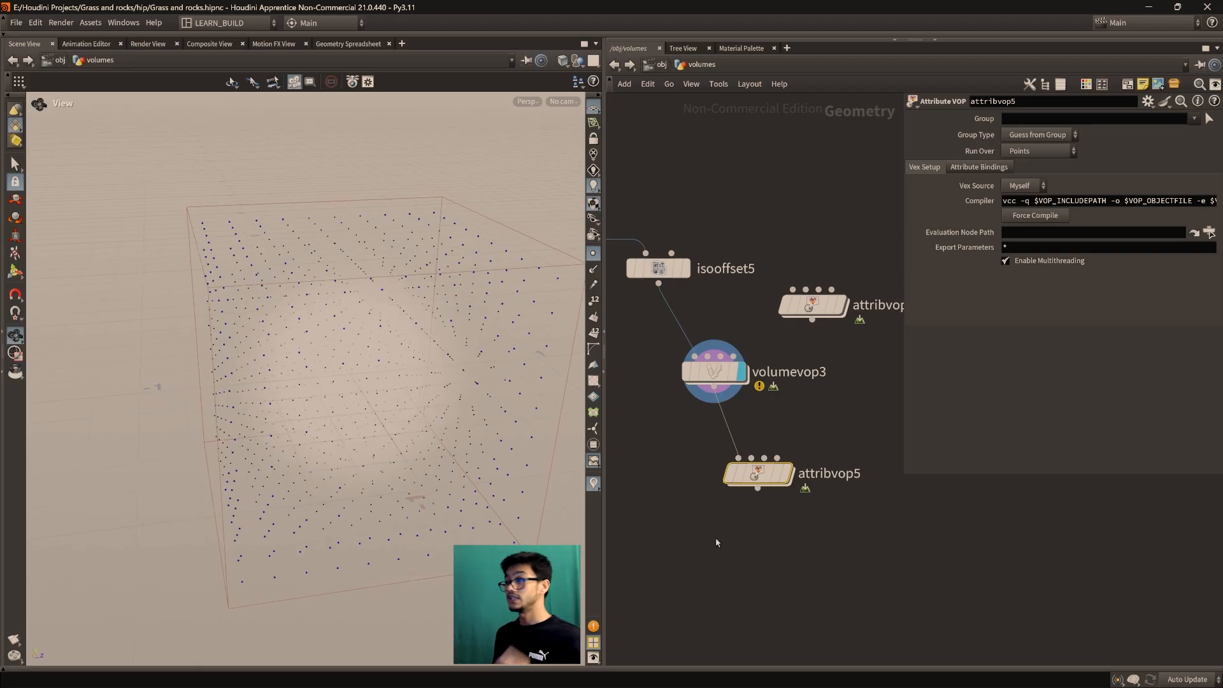
double_click(762, 472)
Set bind1's name to pscale and recentre the network around it
left_click_drag(870, 533, 857, 532)
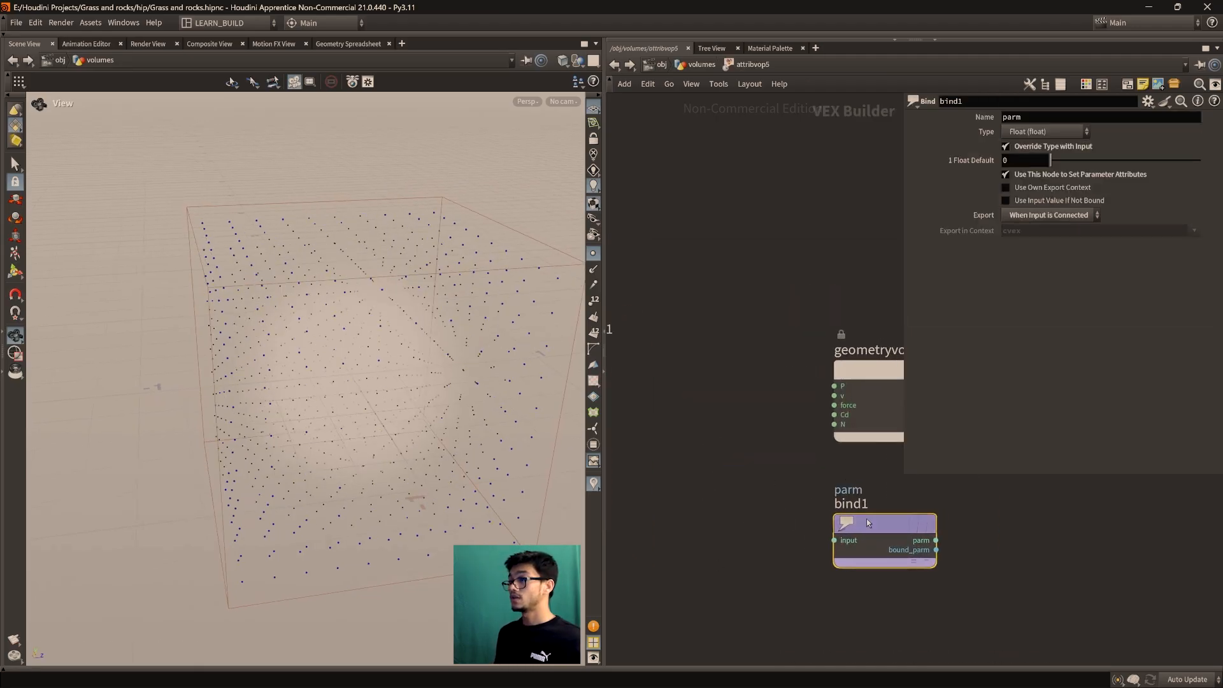
left_click_drag(1003, 117, 1083, 119)
type("pscale")
key("Return")
scroll(779, 405, "down", 3)
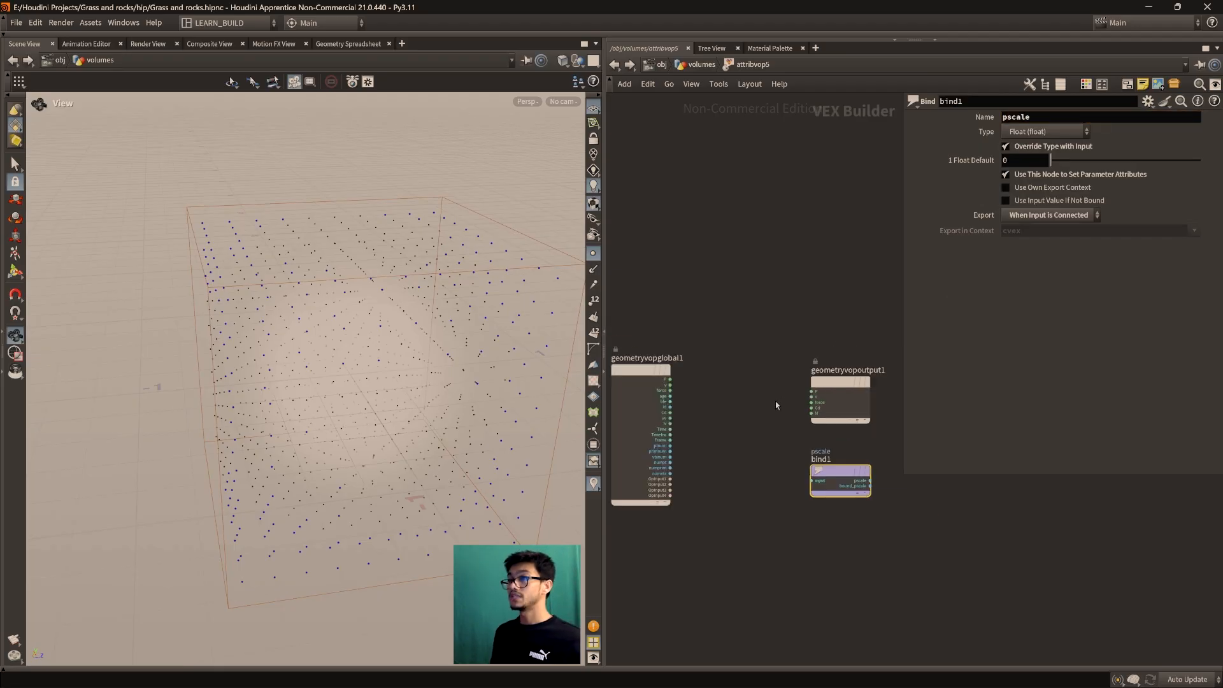
scroll(778, 403, "down", 1)
scroll(357, 444, "up", 1)
scroll(757, 499, "up", 3)
middle_click_drag(756, 499, 720, 549)
scroll(720, 549, "up", 1)
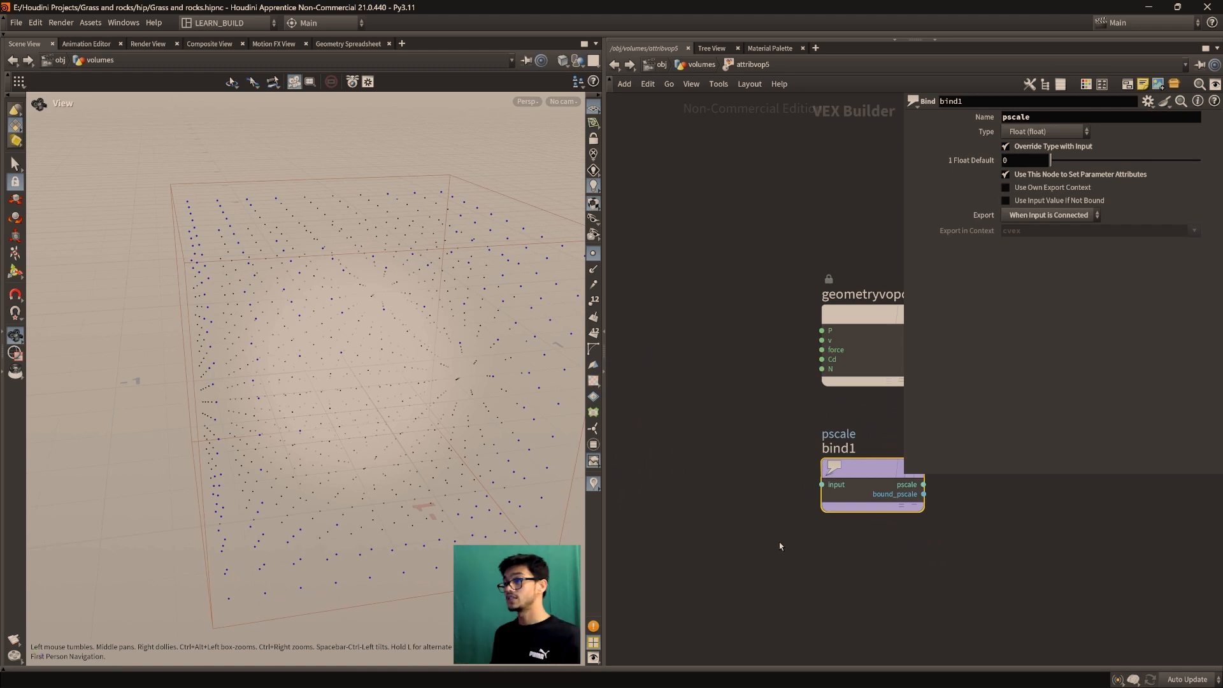
Bring geometryvopglobal1 into view, nudge volumevop3, and show the Geometry Spreadsheet
scroll(783, 545, "down", 1)
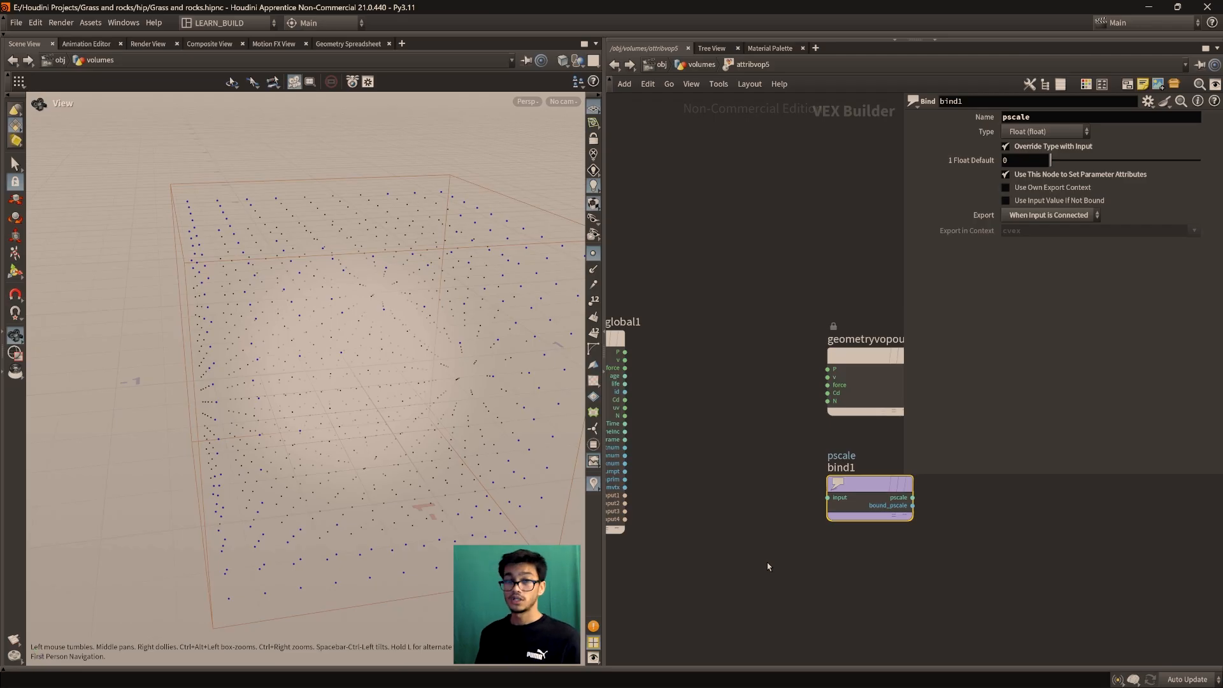
left_click_drag(378, 460, 335, 440)
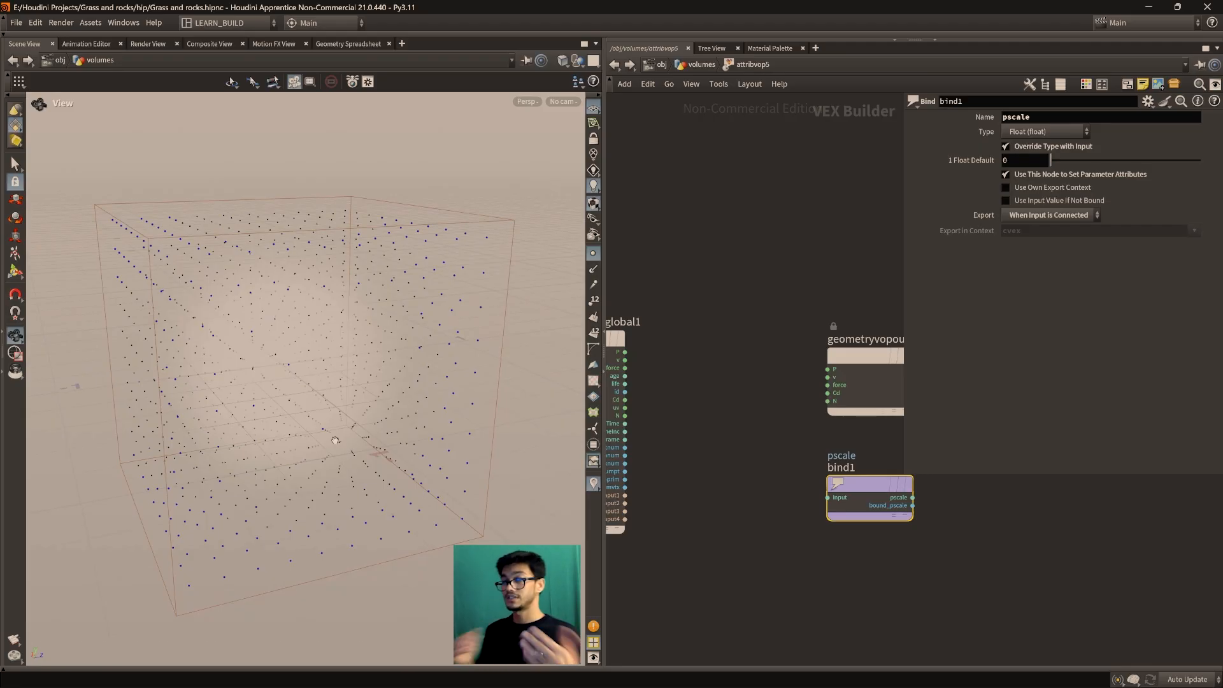
scroll(672, 526, "up", 1)
middle_click_drag(691, 527, 768, 530)
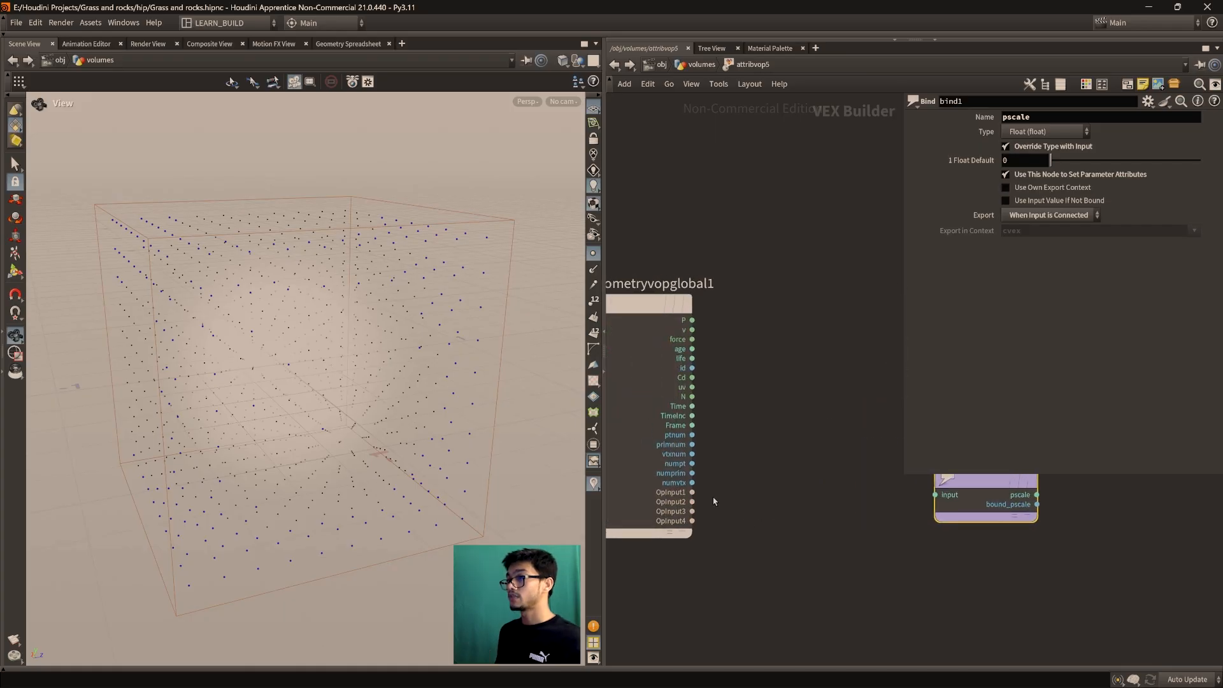
left_click(702, 64)
mouse_move(716, 373)
left_mouse_down()
mouse_move(735, 380)
mouse_move(721, 391)
mouse_move(716, 370)
mouse_move(724, 381)
left_mouse_up()
double_click(752, 485)
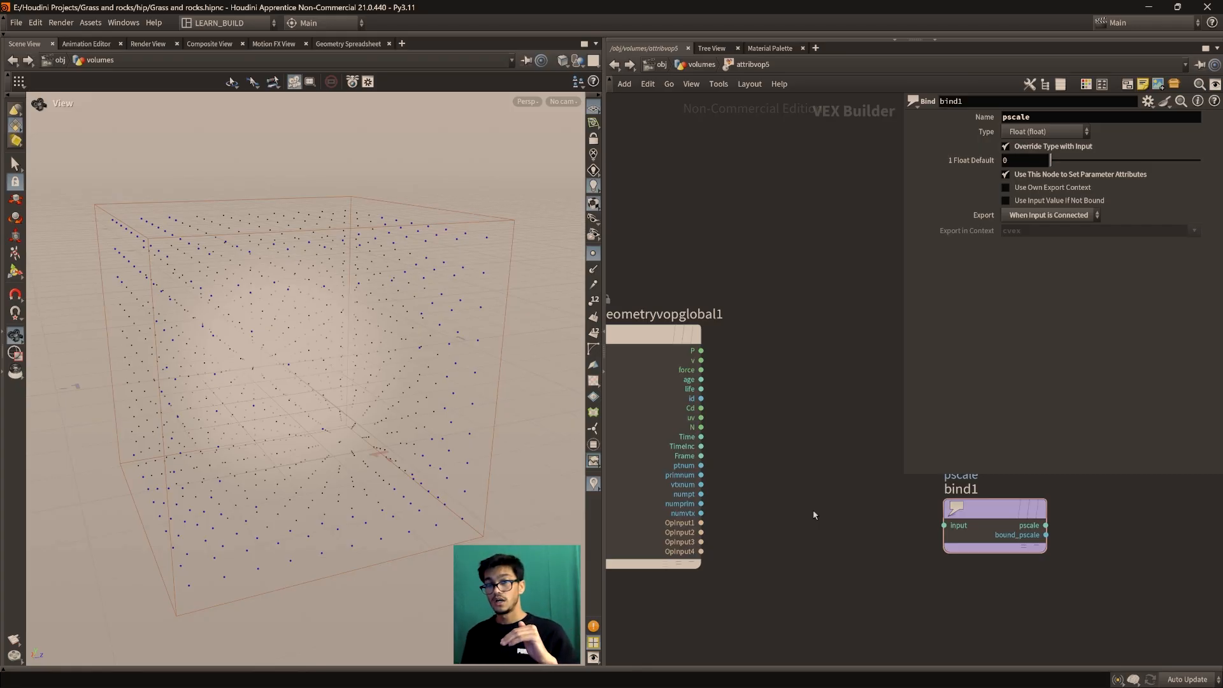
middle_click_drag(783, 508, 811, 527)
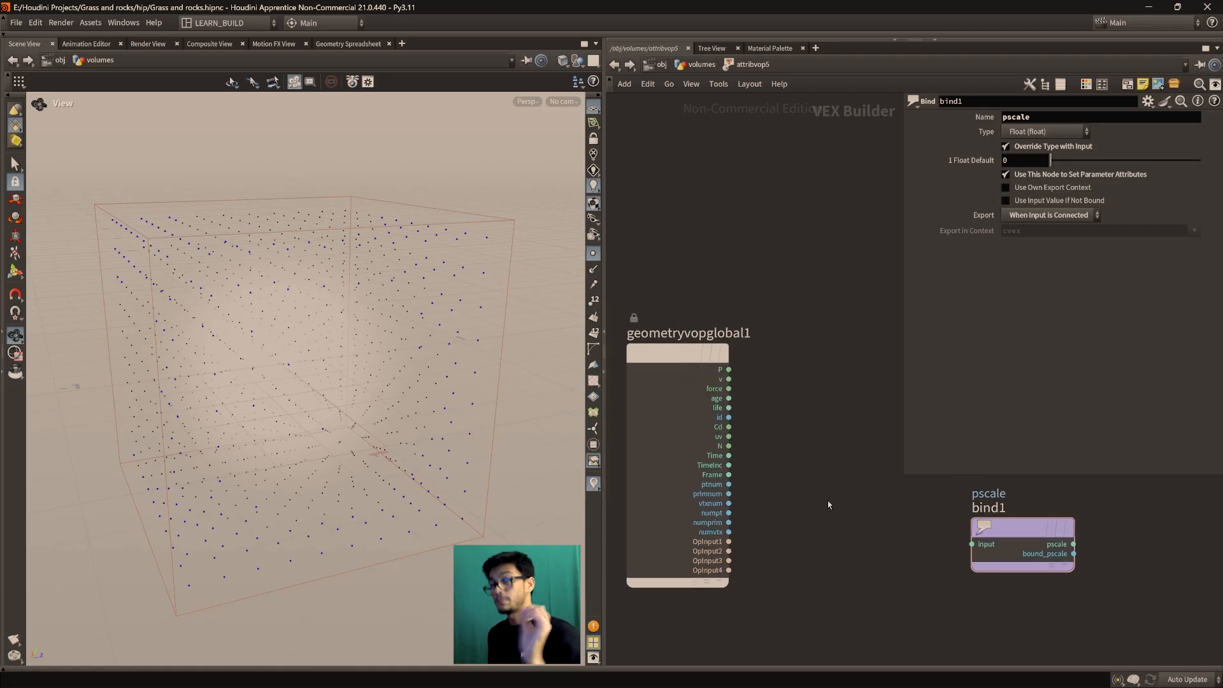
left_click(348, 44)
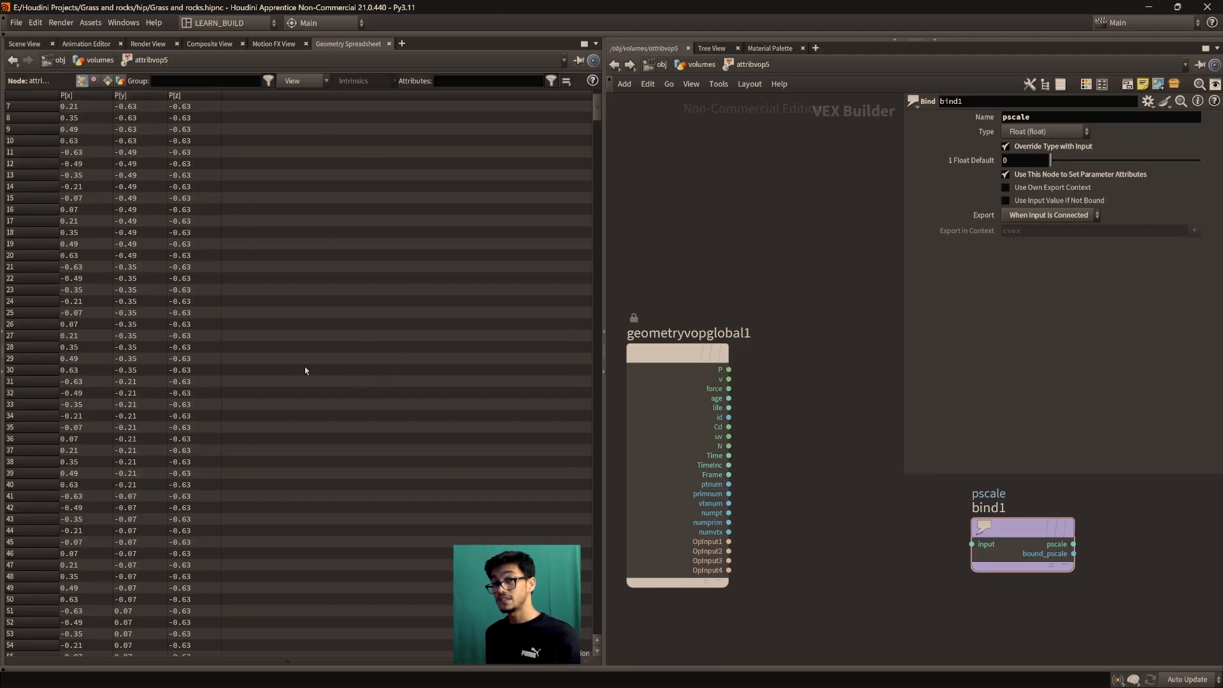
Pan around attribvop5's network and select the bind1 node
scroll(820, 472, "down", 1)
middle_click_drag(821, 473, 813, 528)
scroll(815, 502, "up", 1)
middle_click_drag(927, 542, 808, 509)
left_click(874, 554)
middle_click_drag(706, 527, 775, 495)
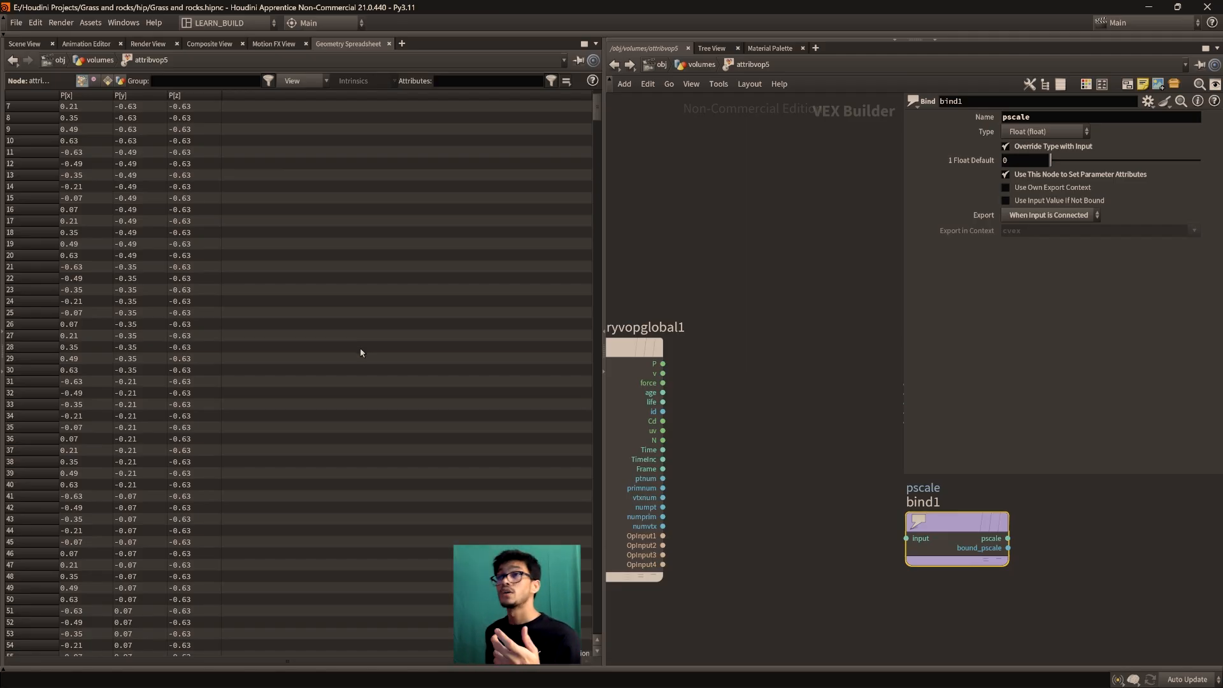
Orbit the 3D point box to a near-front view, then go up to /obj/volumes
left_click(24, 43)
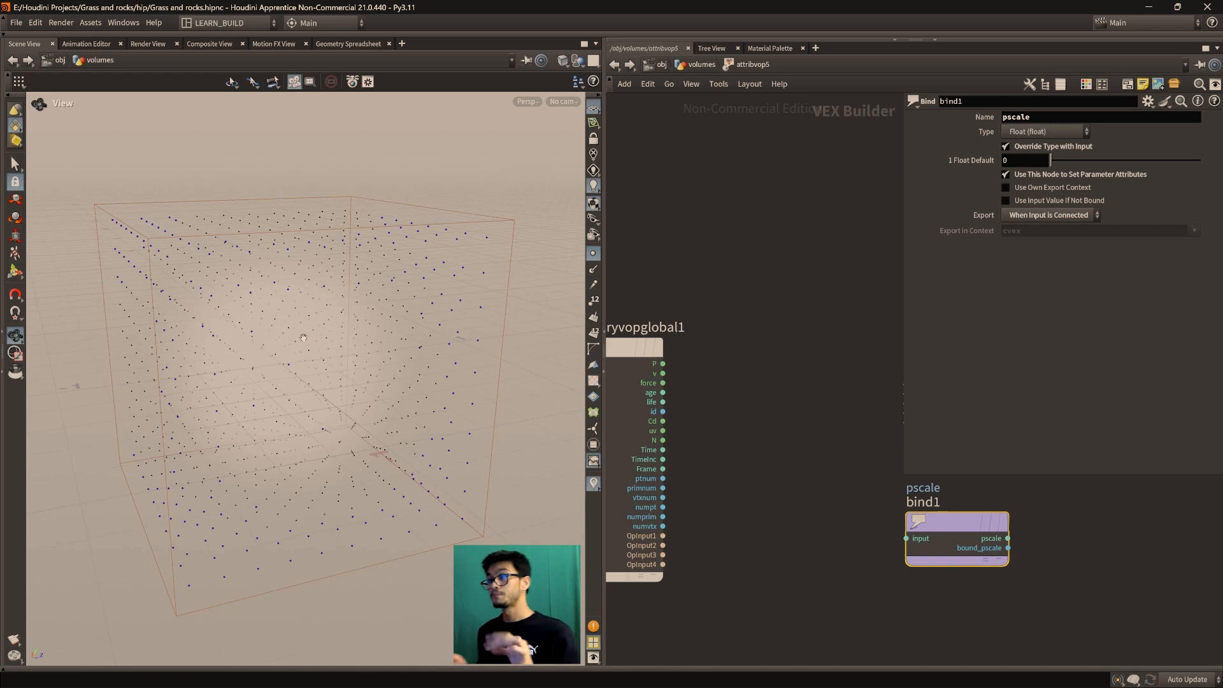
middle_click_drag(731, 523, 784, 530)
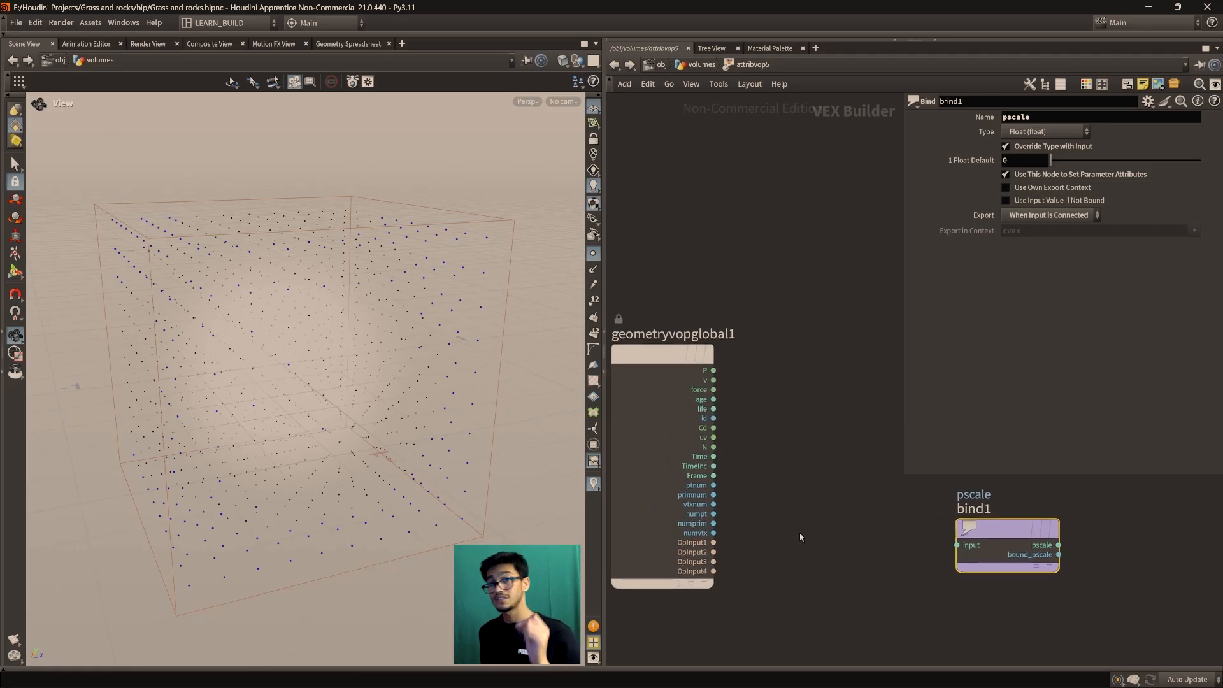
middle_click_drag(825, 528, 818, 522)
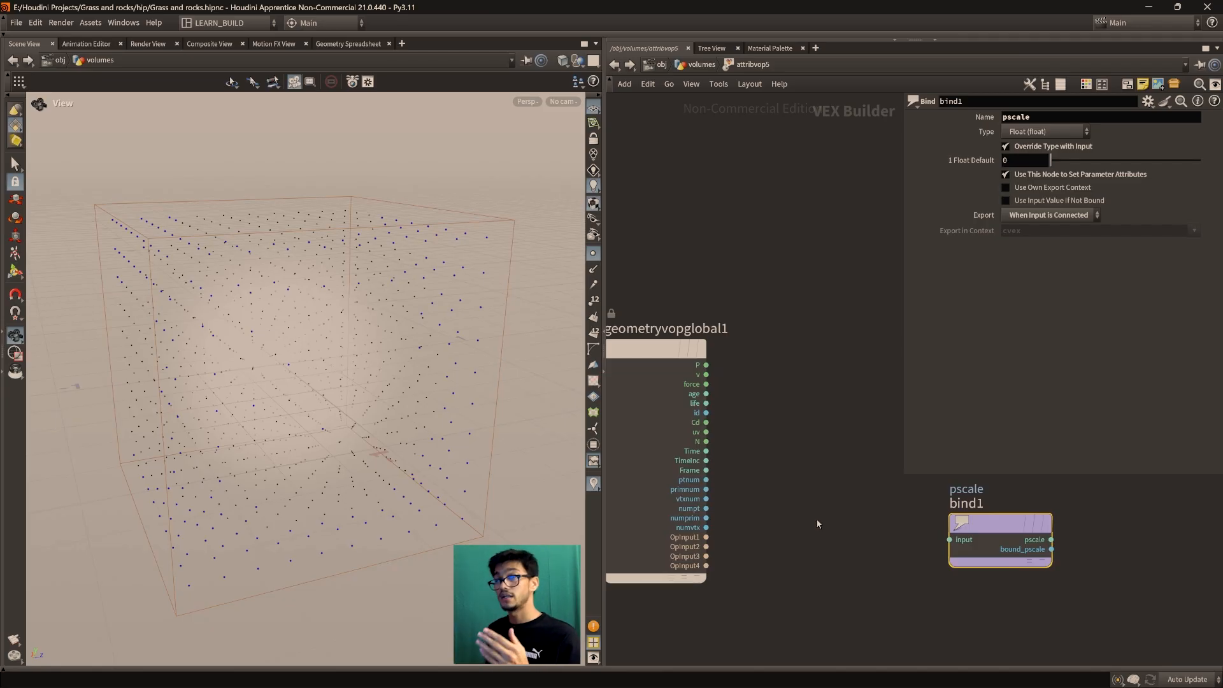
left_click_drag(371, 404, 304, 425)
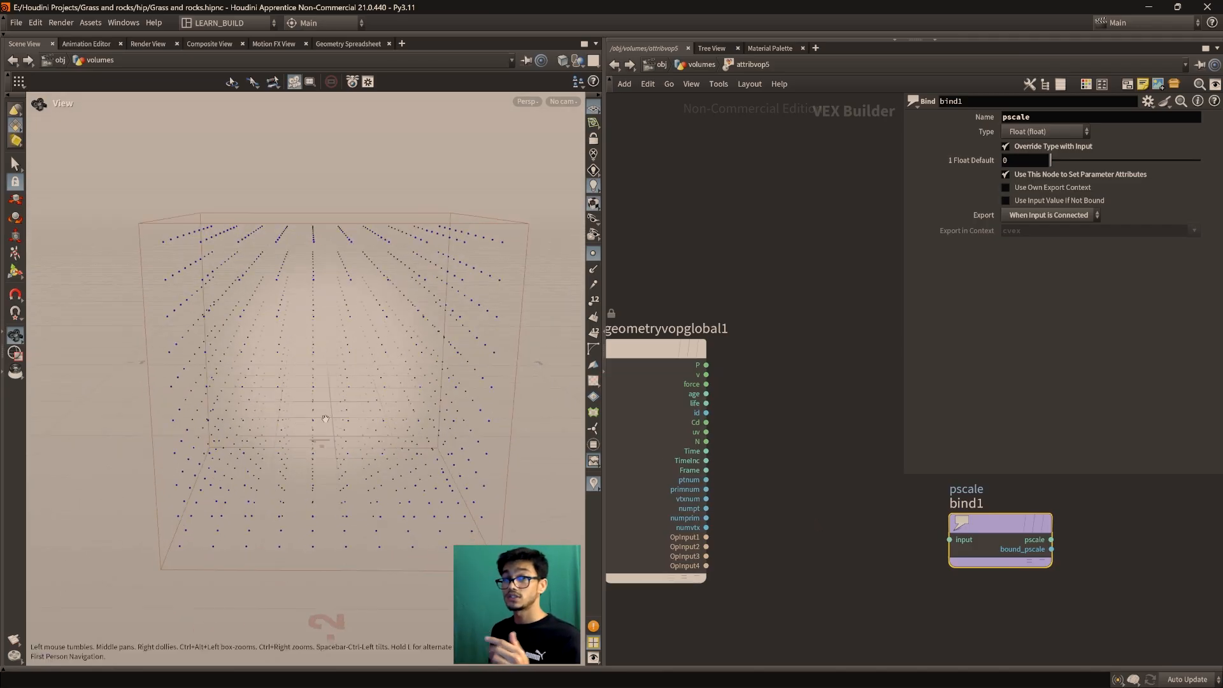
scroll(788, 497, "down", 2)
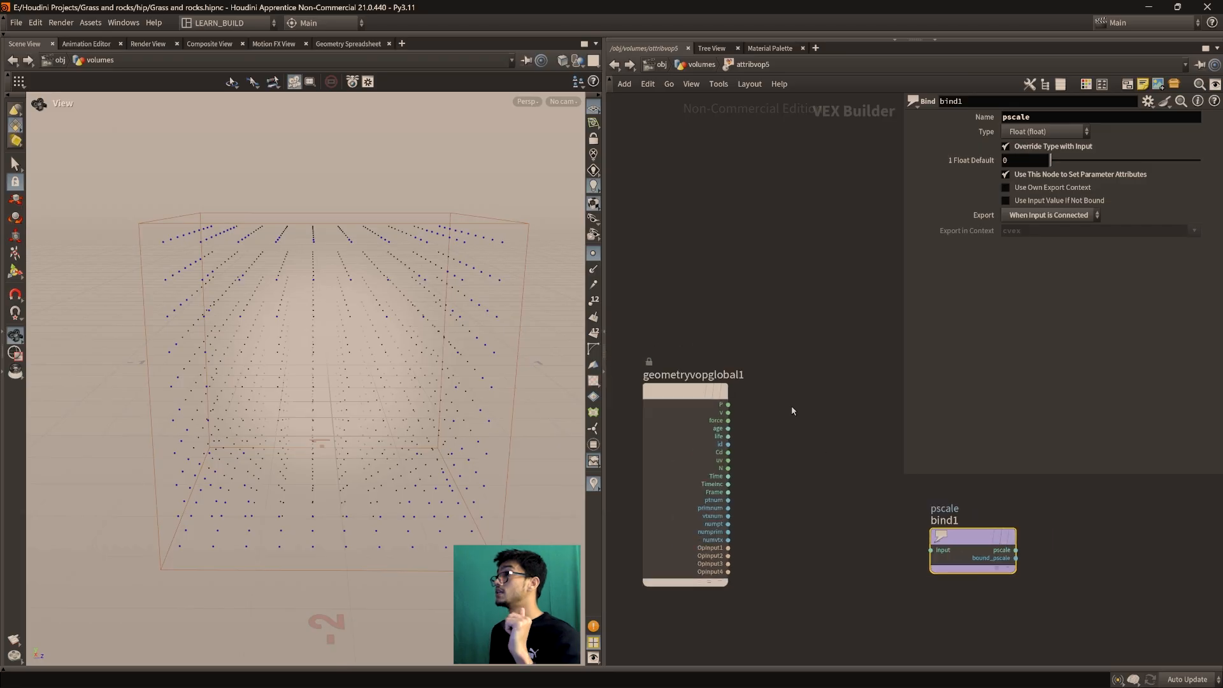
left_click(700, 65)
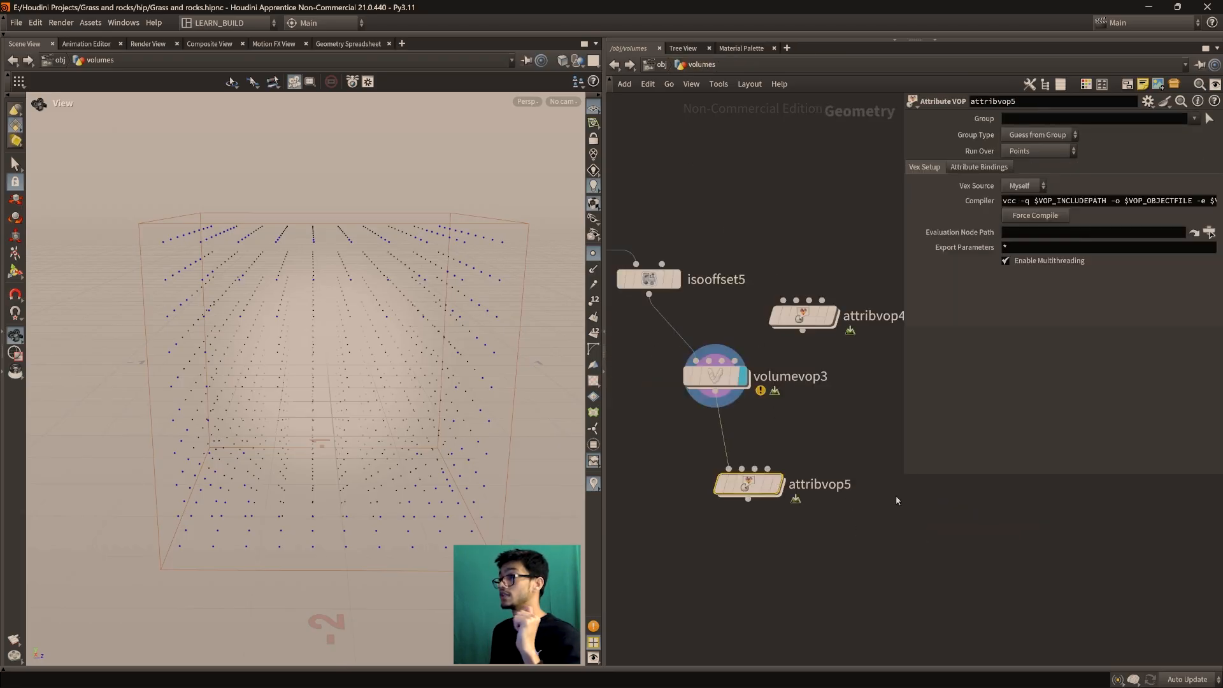
Display isooffset5 and switch its uniform sampling to By Size
middle_click_drag(785, 402, 839, 523)
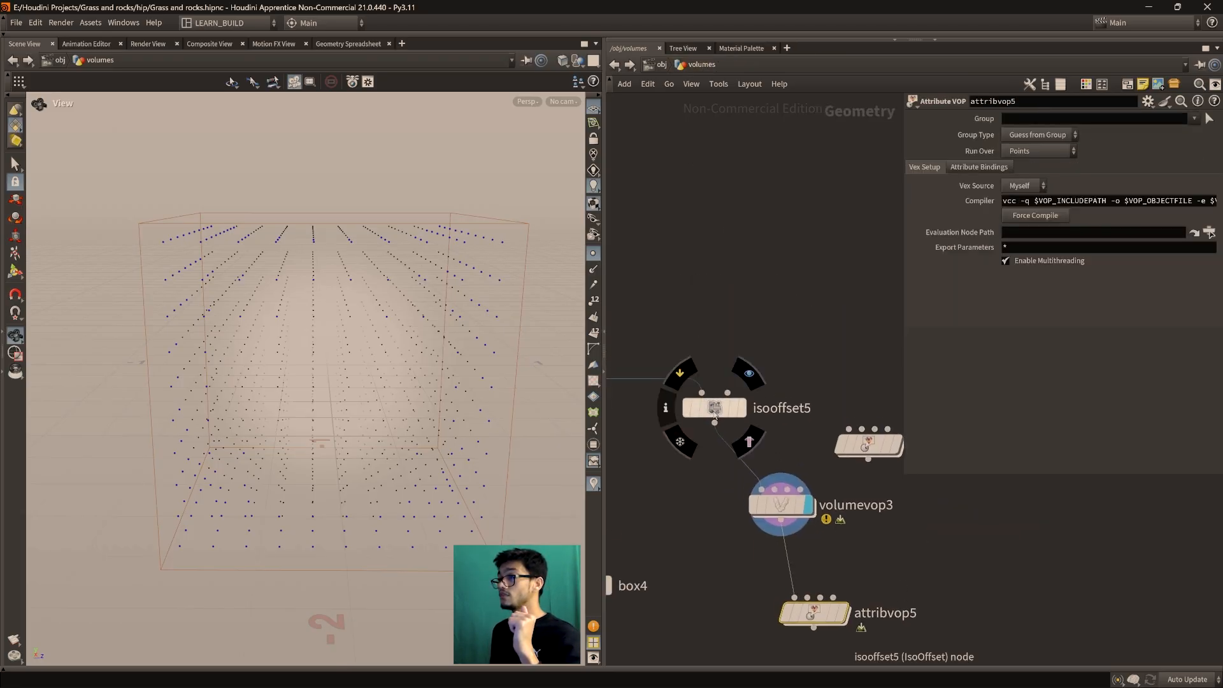
left_click(716, 409)
left_click(743, 408)
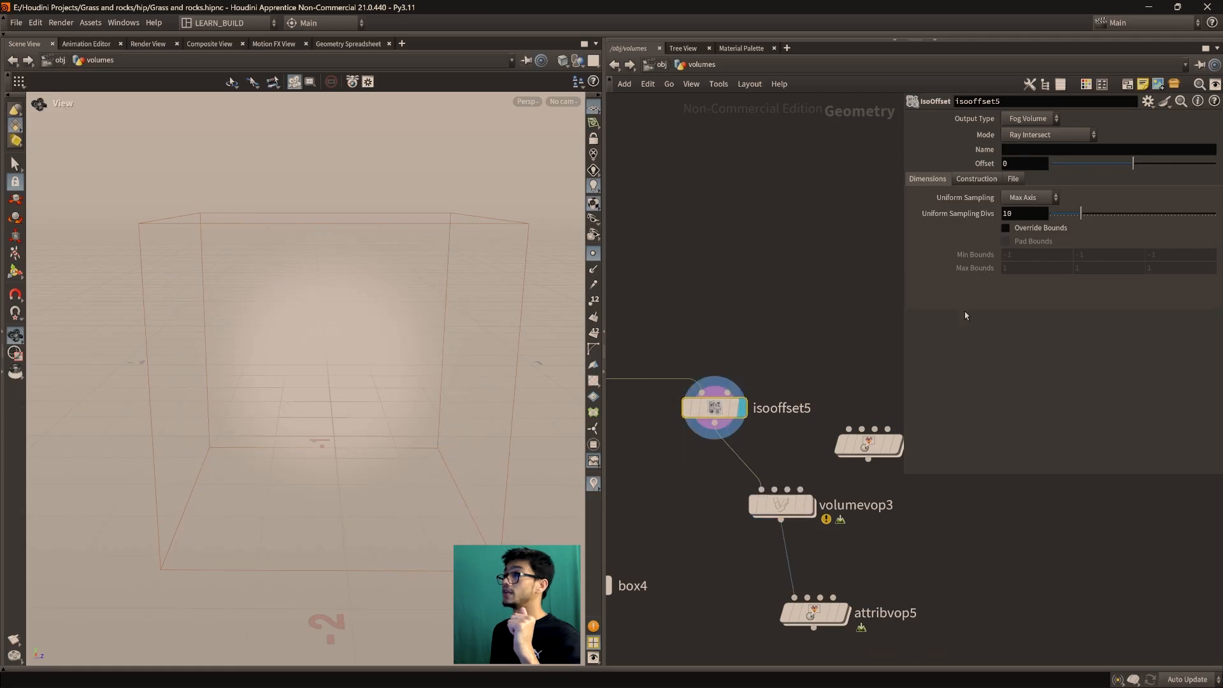
left_click(1038, 198)
left_click(1026, 281)
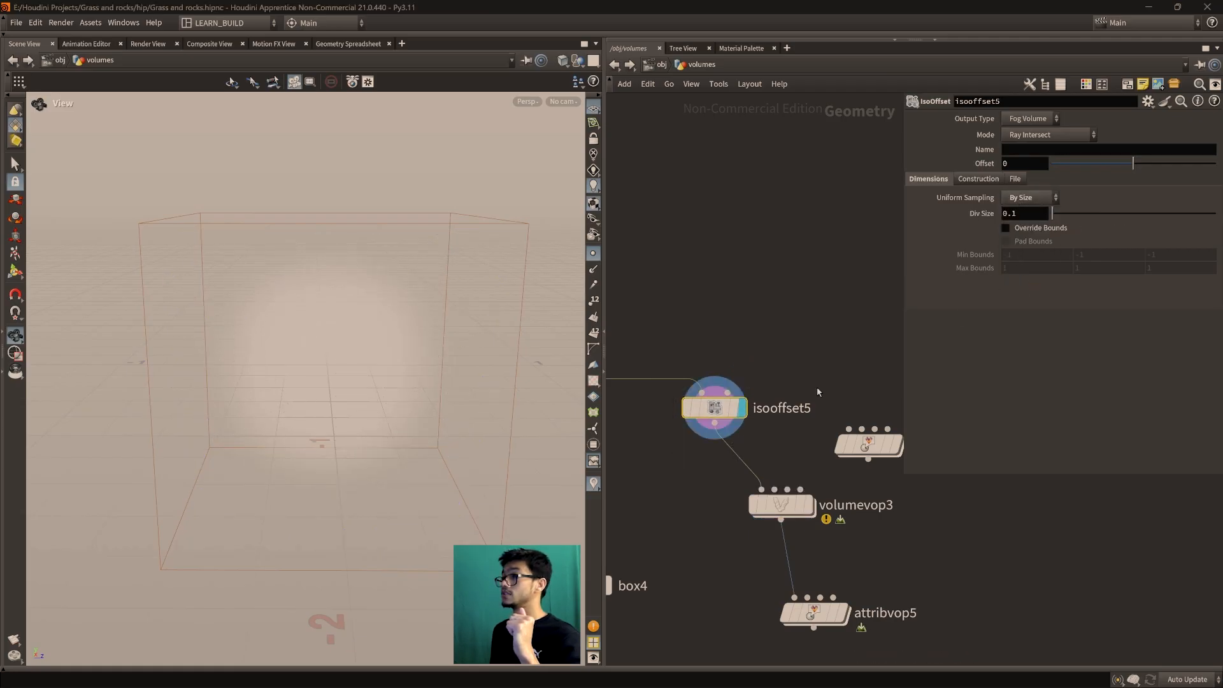
Display vdbfrompolygons8 and adjust its fog Voxel Size, settling on 0.029
middle_click_drag(759, 464, 976, 367)
middle_click_drag(683, 436, 860, 476)
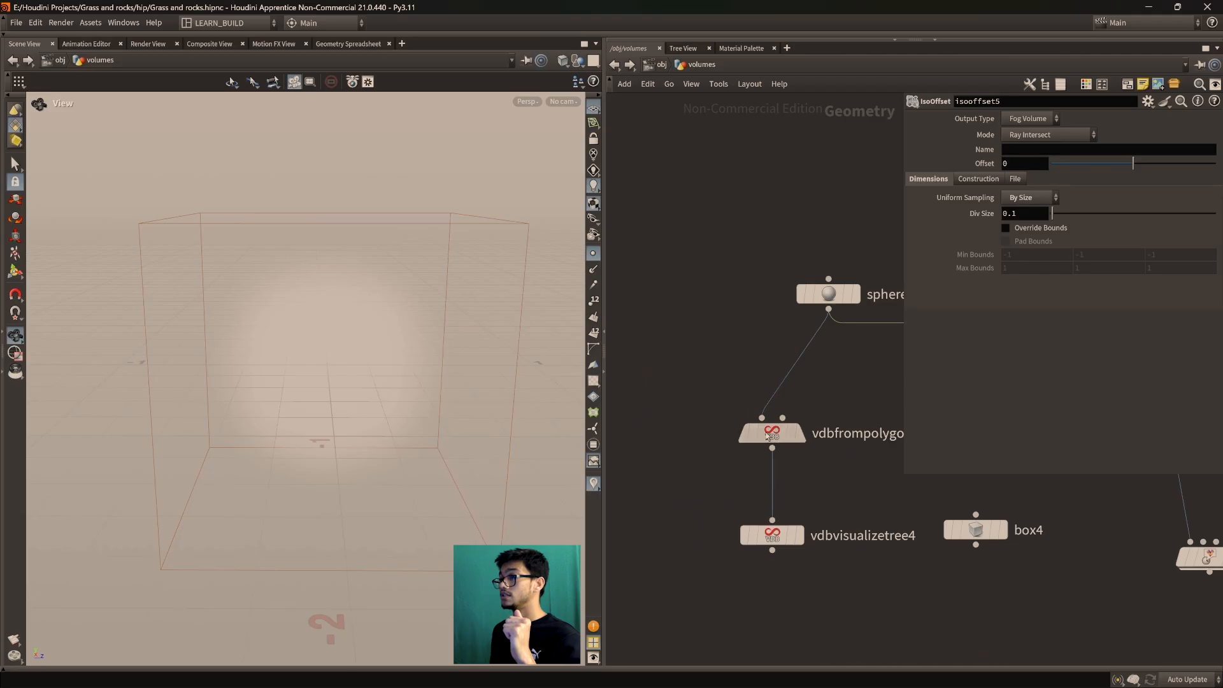
left_click(767, 435)
left_click(811, 408)
middle_click_drag(815, 407, 796, 417)
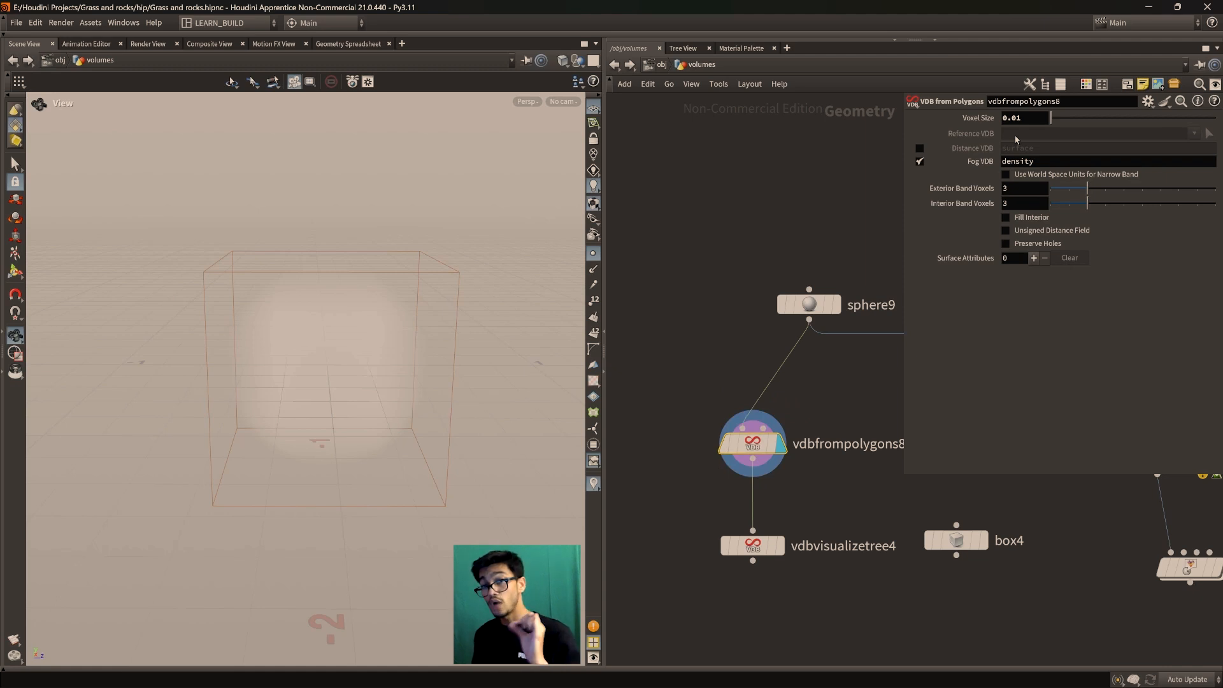
scroll(276, 346, "up", 3)
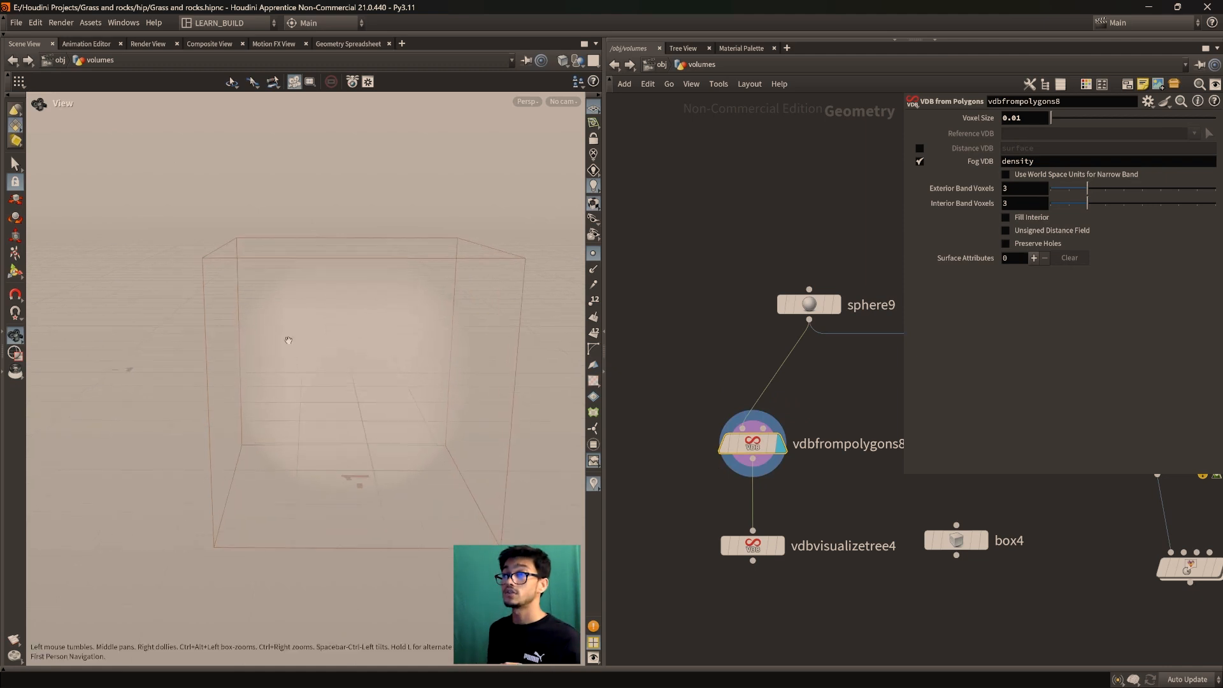
middle_click_drag(276, 347, 265, 418)
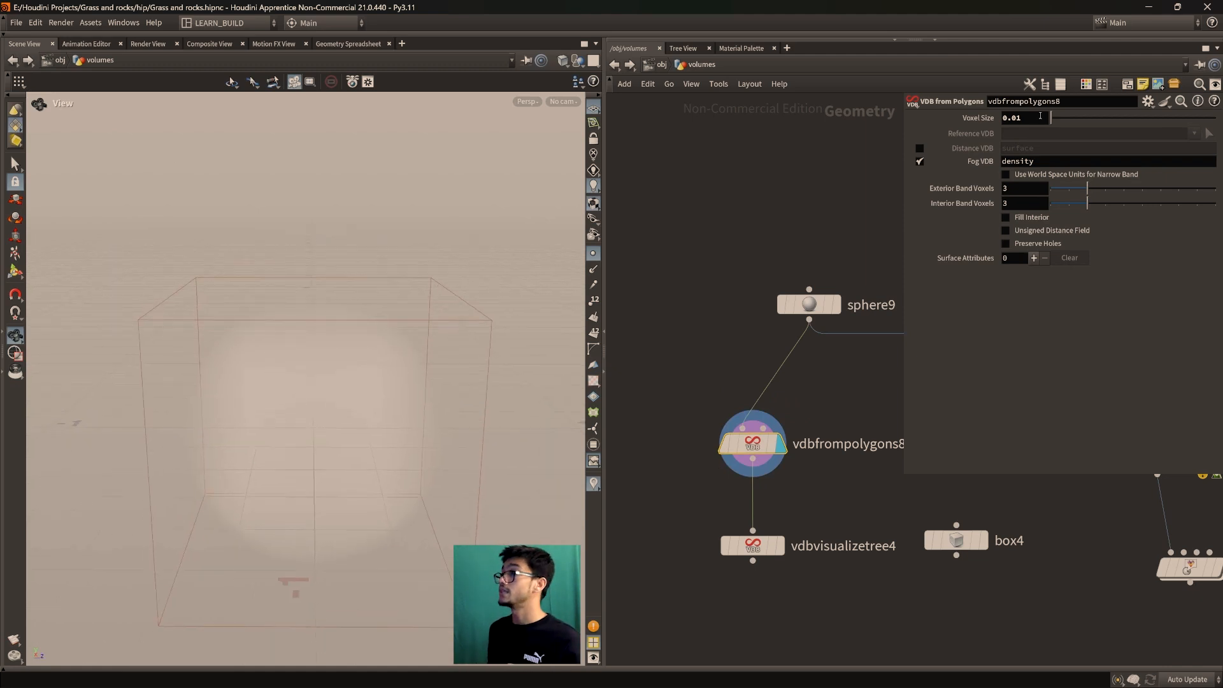
left_click_drag(1051, 117, 1055, 125)
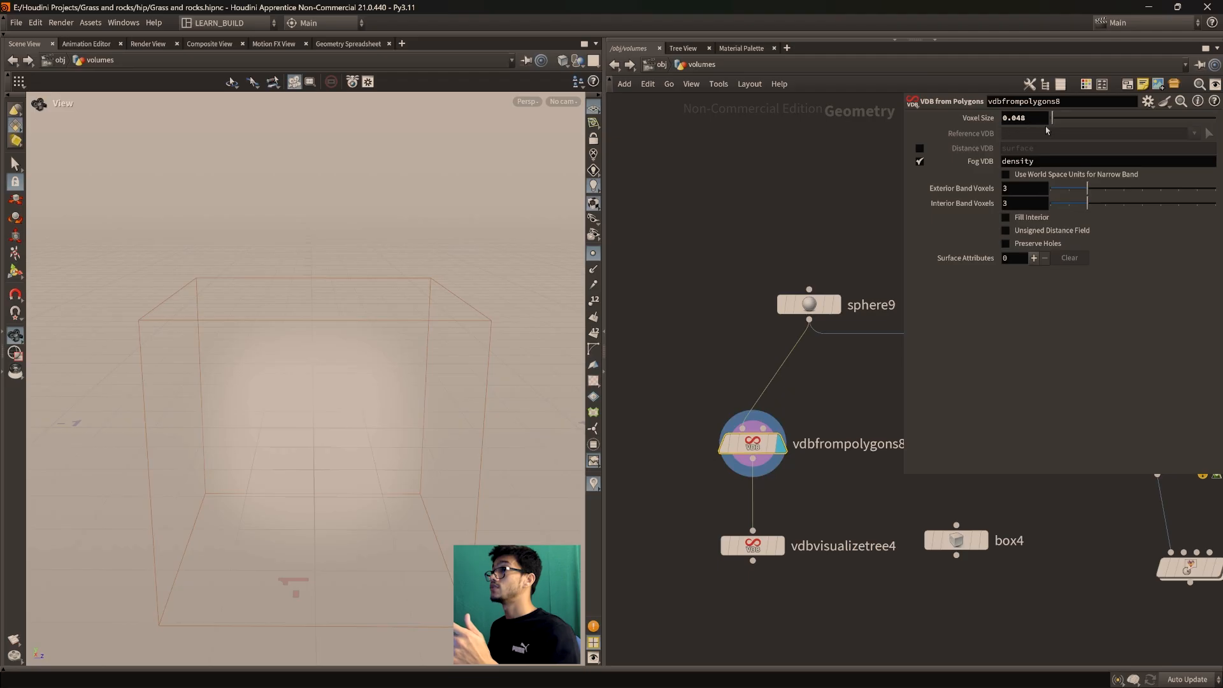
left_click_drag(1053, 120, 1054, 123)
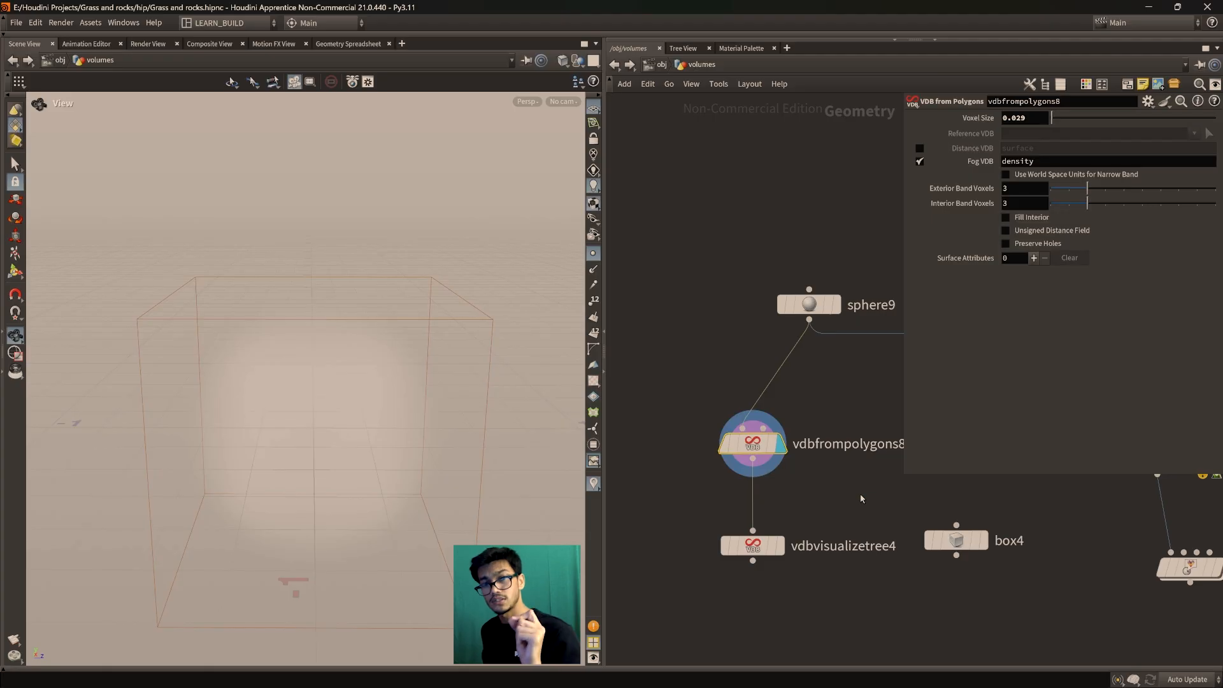
Center attribvop5 in the network view and step inside its VEX network
middle_click_drag(880, 509, 552, 475)
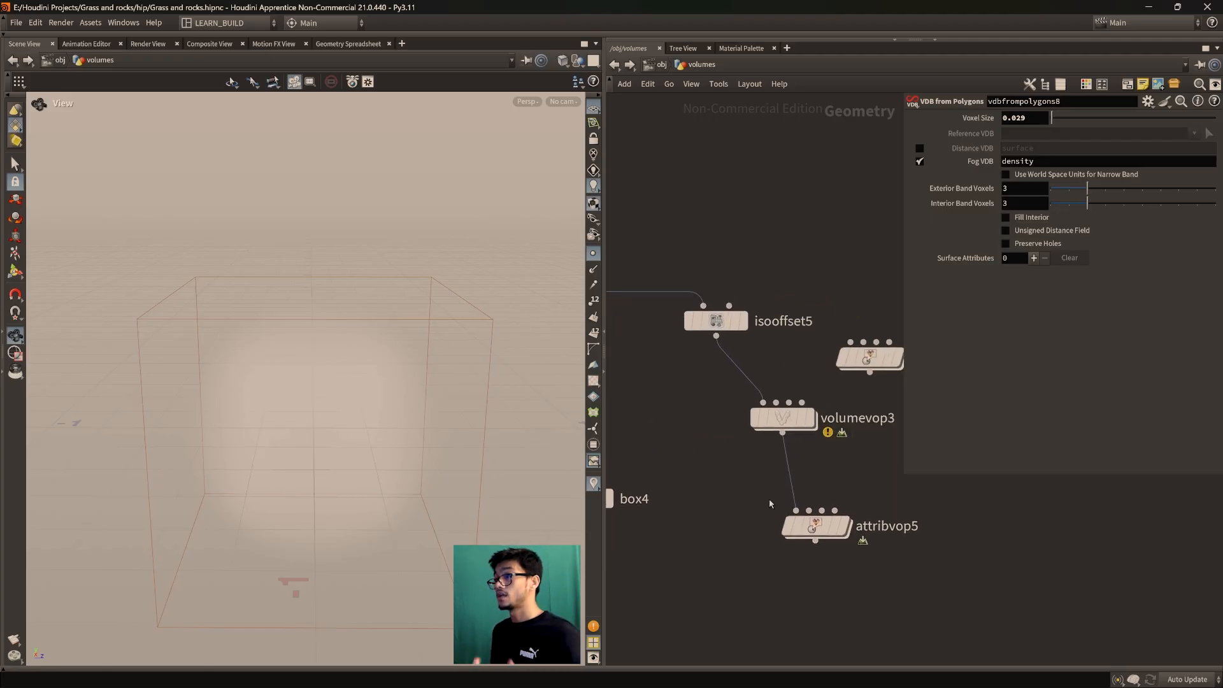
middle_click_drag(769, 503, 744, 501)
double_click(793, 518)
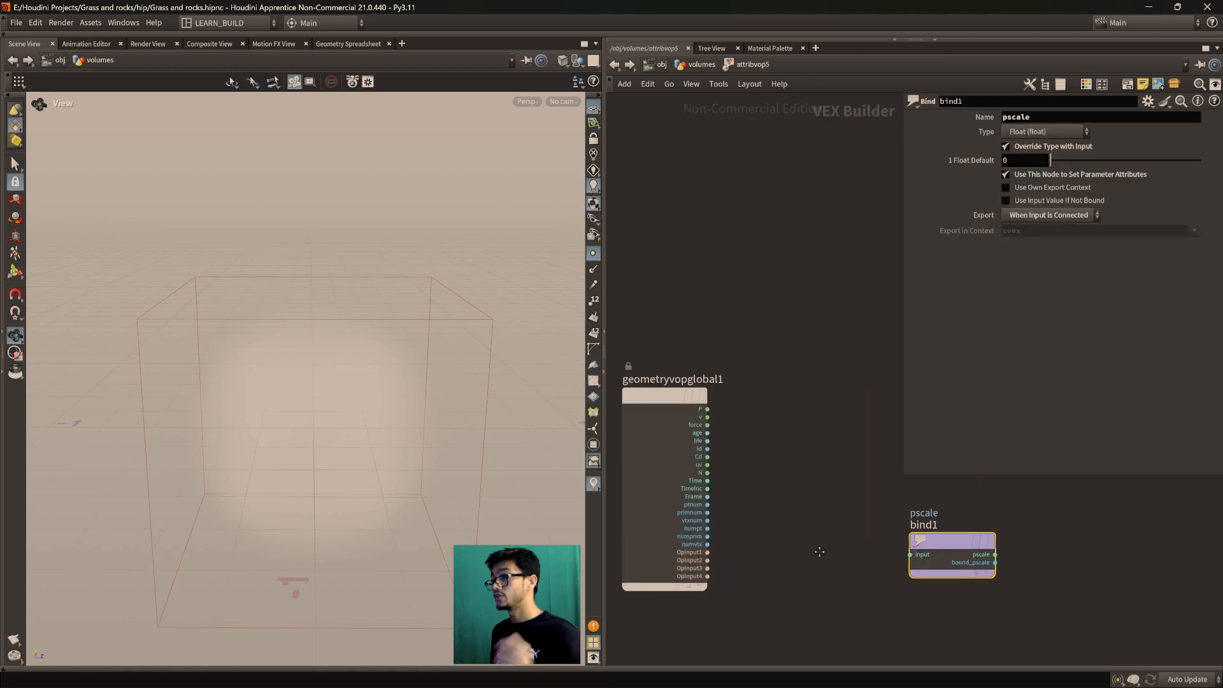
Add a Primitive Intrinsic node beside bind1 inside attribvop5
middle_click_drag(819, 552, 793, 565)
scroll(790, 576, "up", 1)
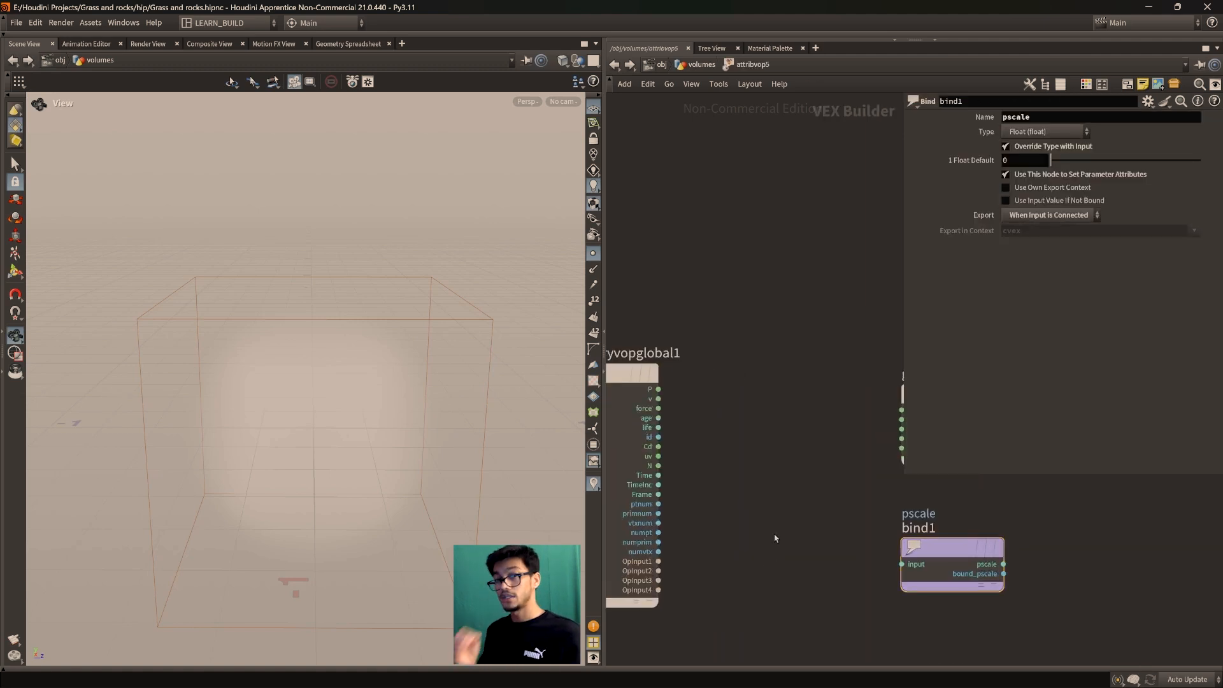
key("Tab")
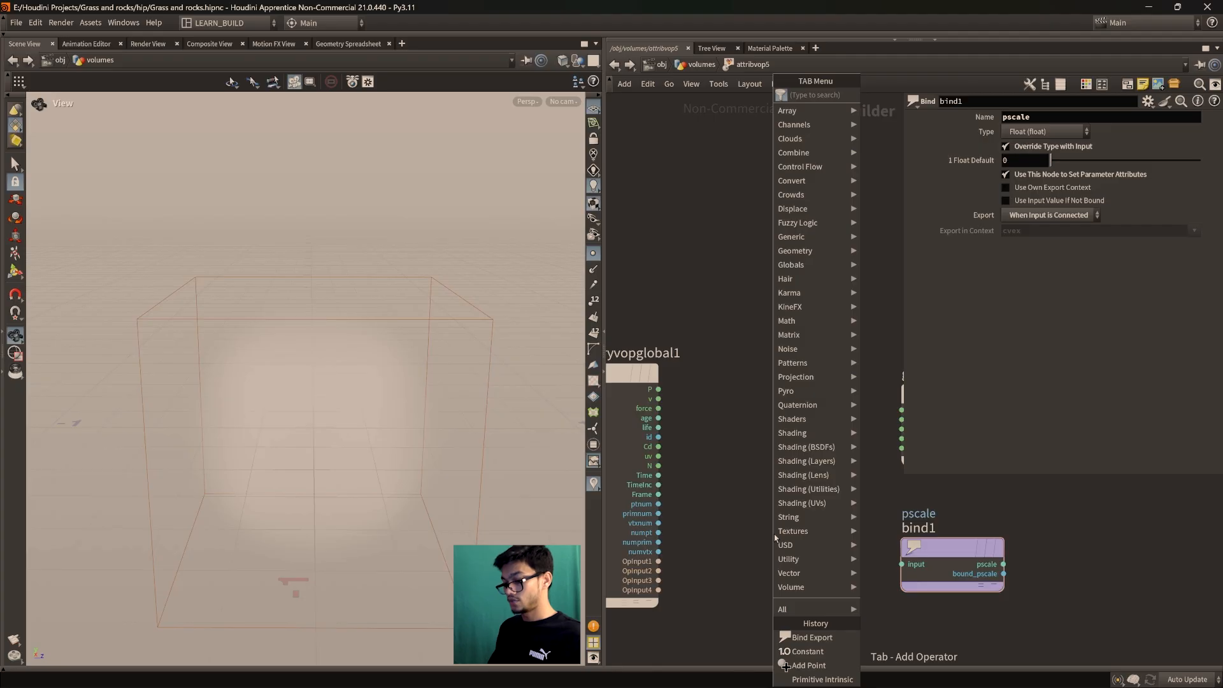
type("primitve")
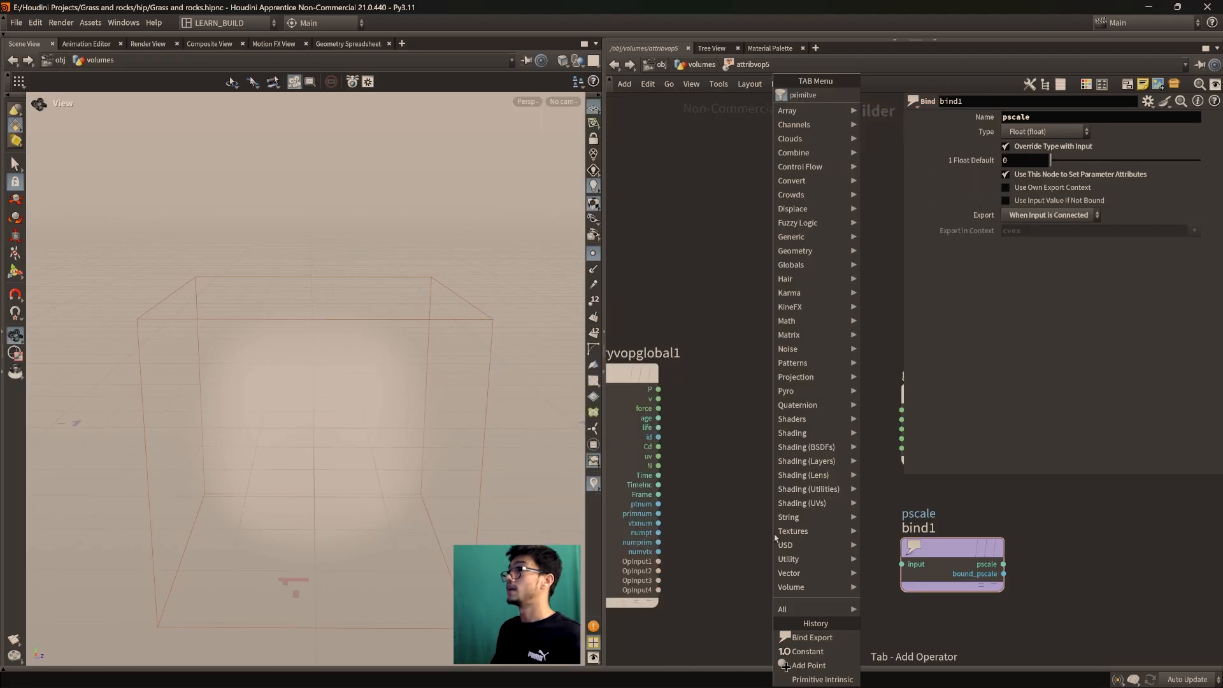
key("BackSpace")
key("BackSpace")
key("BackSpace")
key("Down")
key("Return")
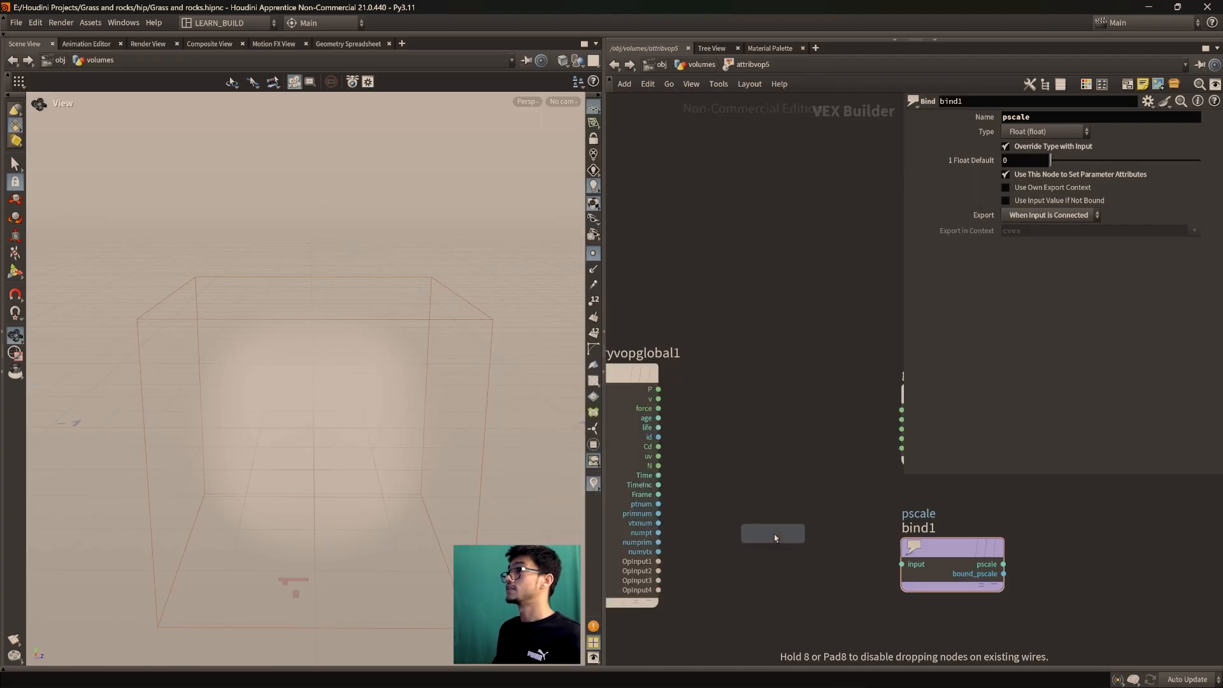
left_click(811, 535)
middle_click_drag(802, 593, 819, 570)
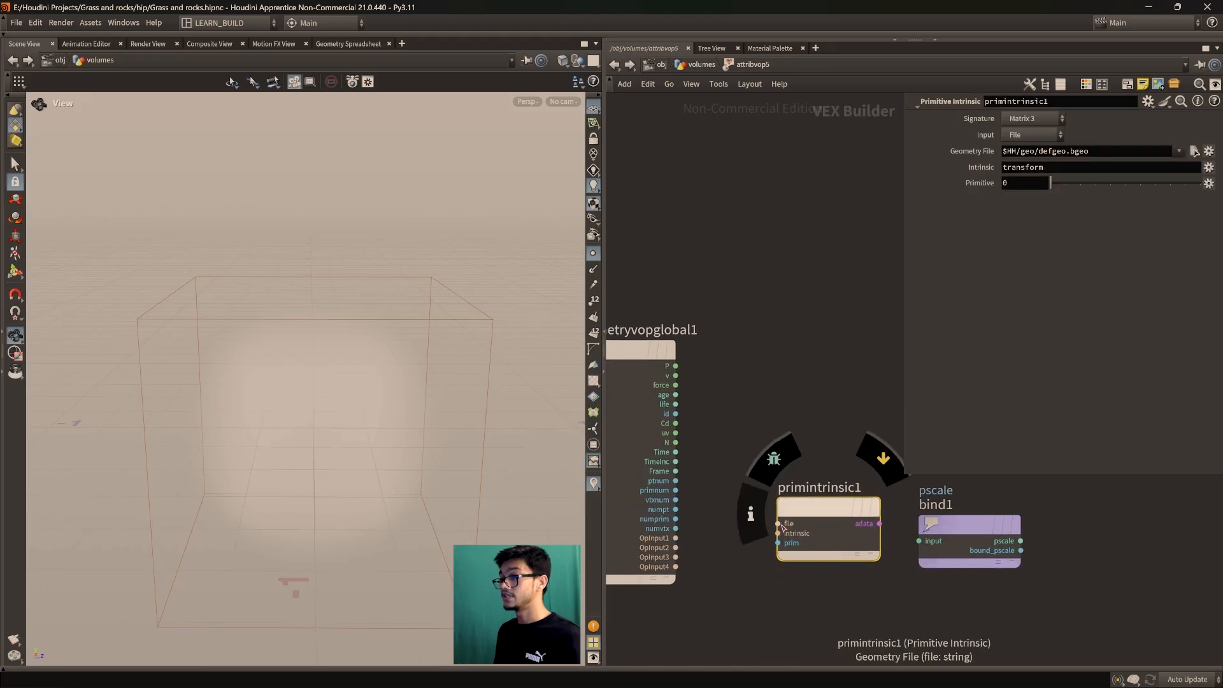
Wire OpInput1 into primintrinsic1's file input, check bind1, and return to the volumes network
left_click_drag(778, 523, 676, 538)
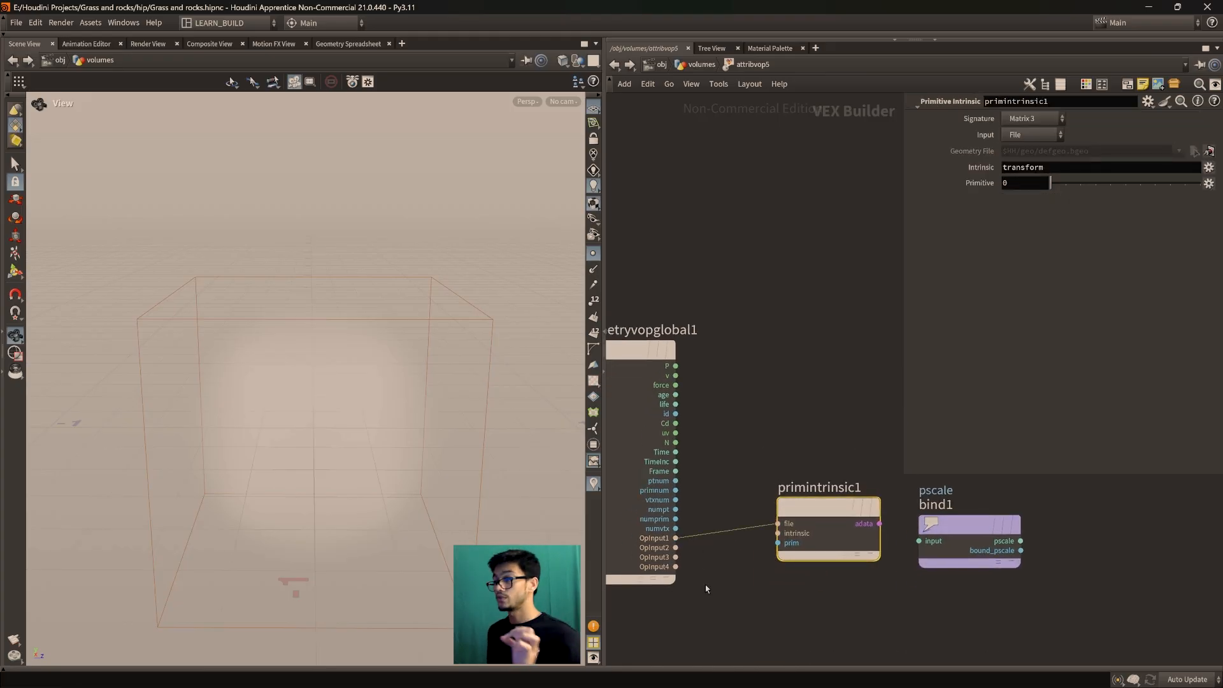
left_click_drag(829, 530, 919, 541)
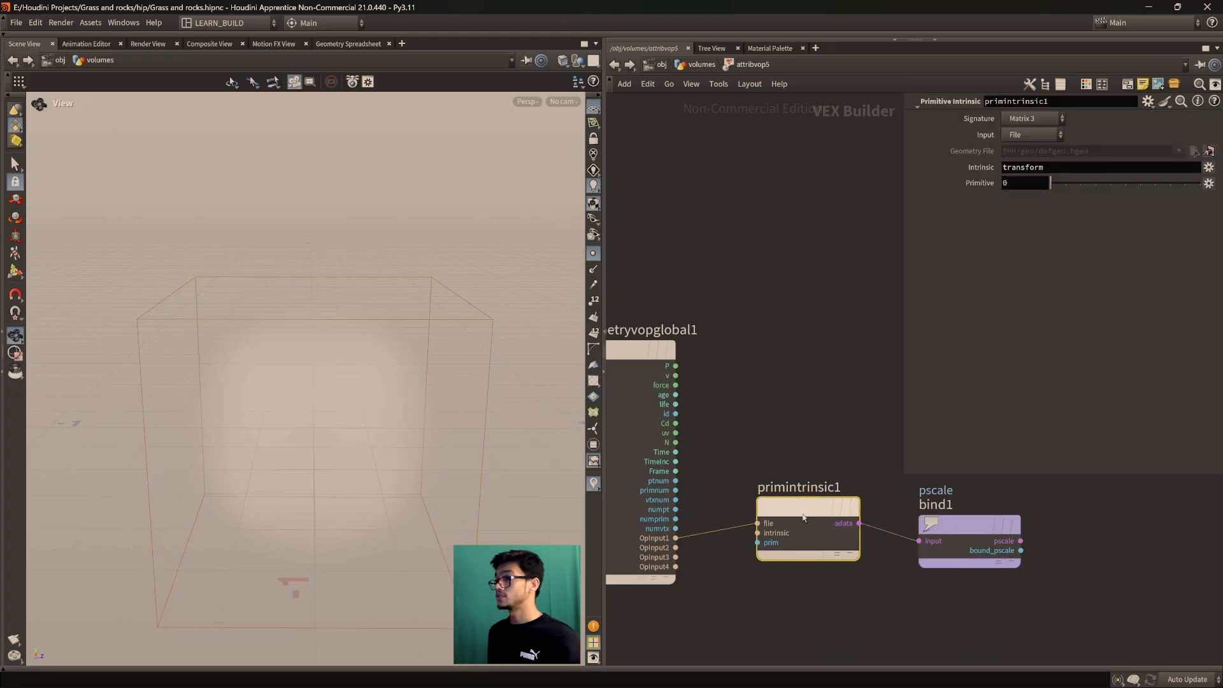
left_click(973, 530)
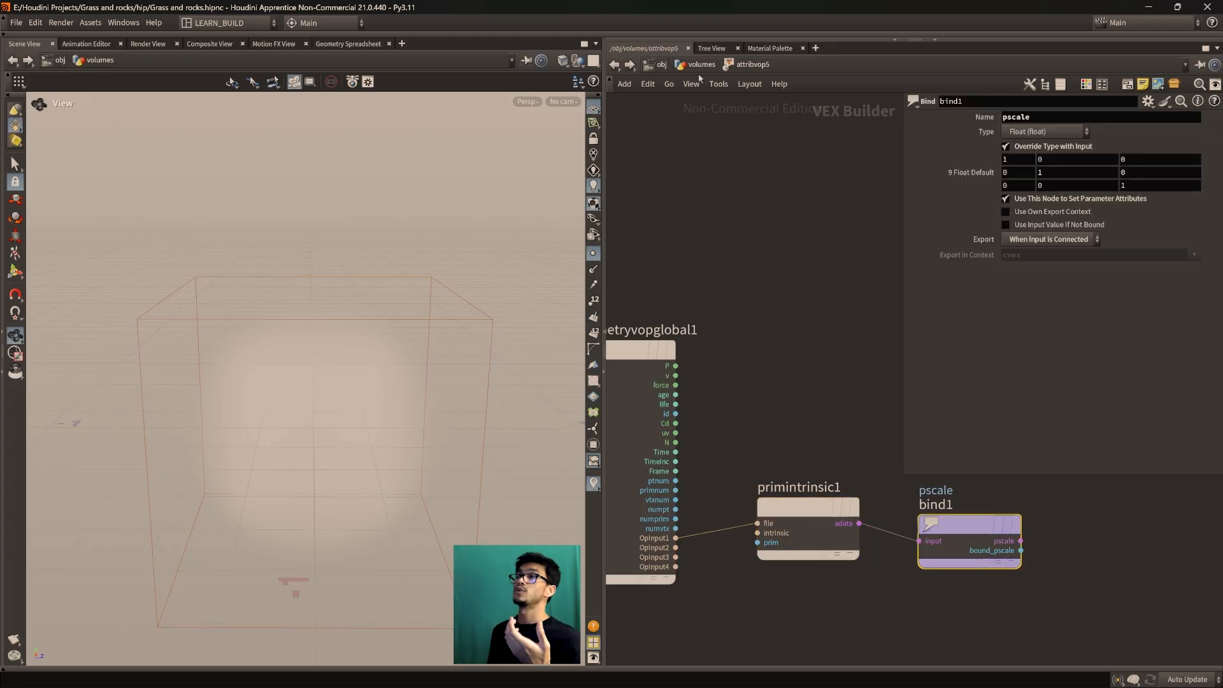
key("u")
middle_click_drag(865, 474, 828, 393)
left_click_drag(748, 444, 749, 440)
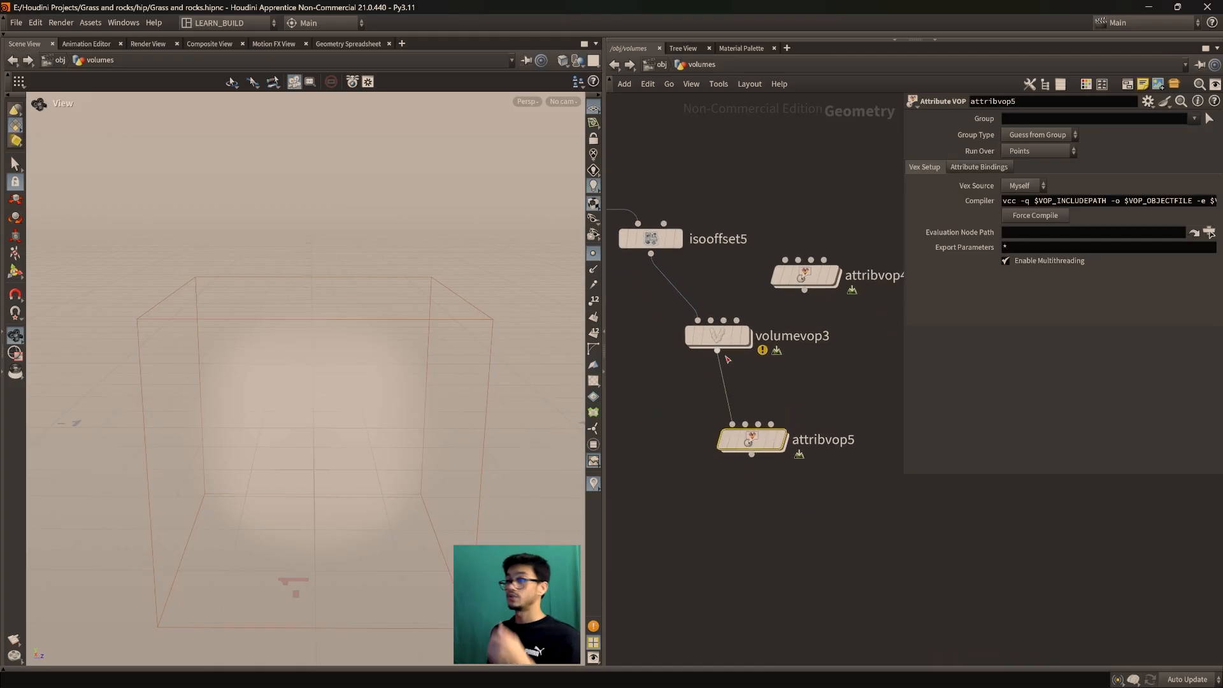
Display attribvop5's voxel point grid in the viewport
left_click(718, 334)
left_click(759, 441)
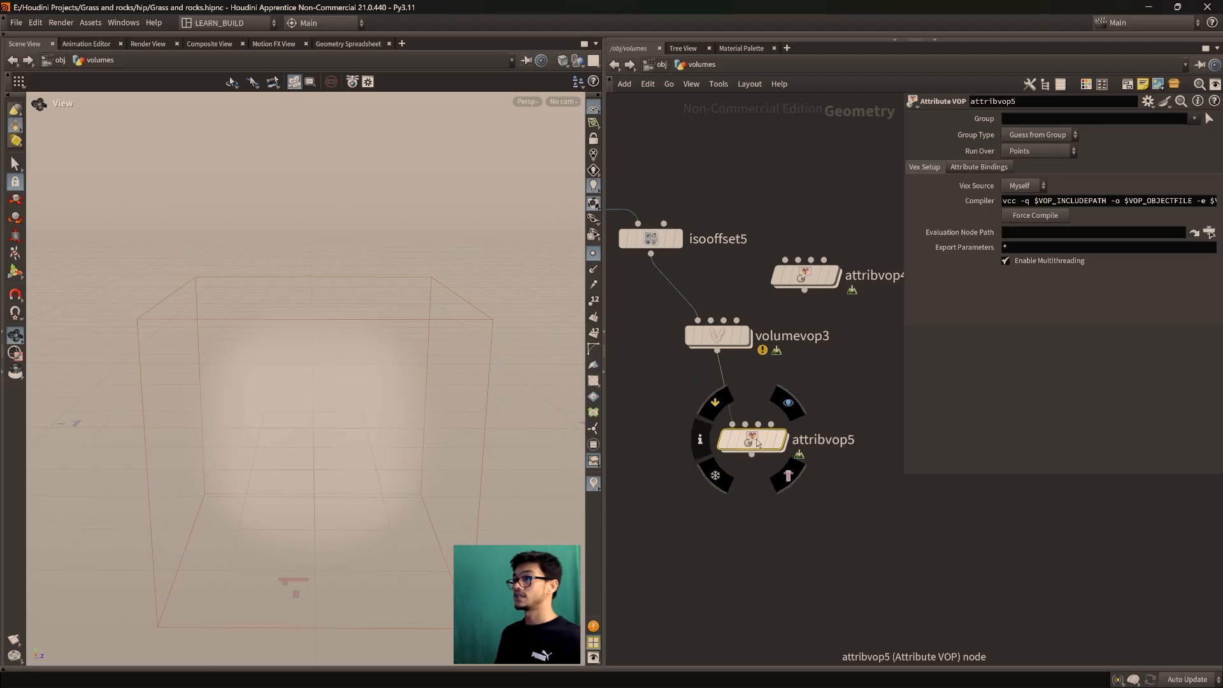
left_click(779, 439)
left_click_drag(420, 393, 341, 430)
mouse_move(750, 451)
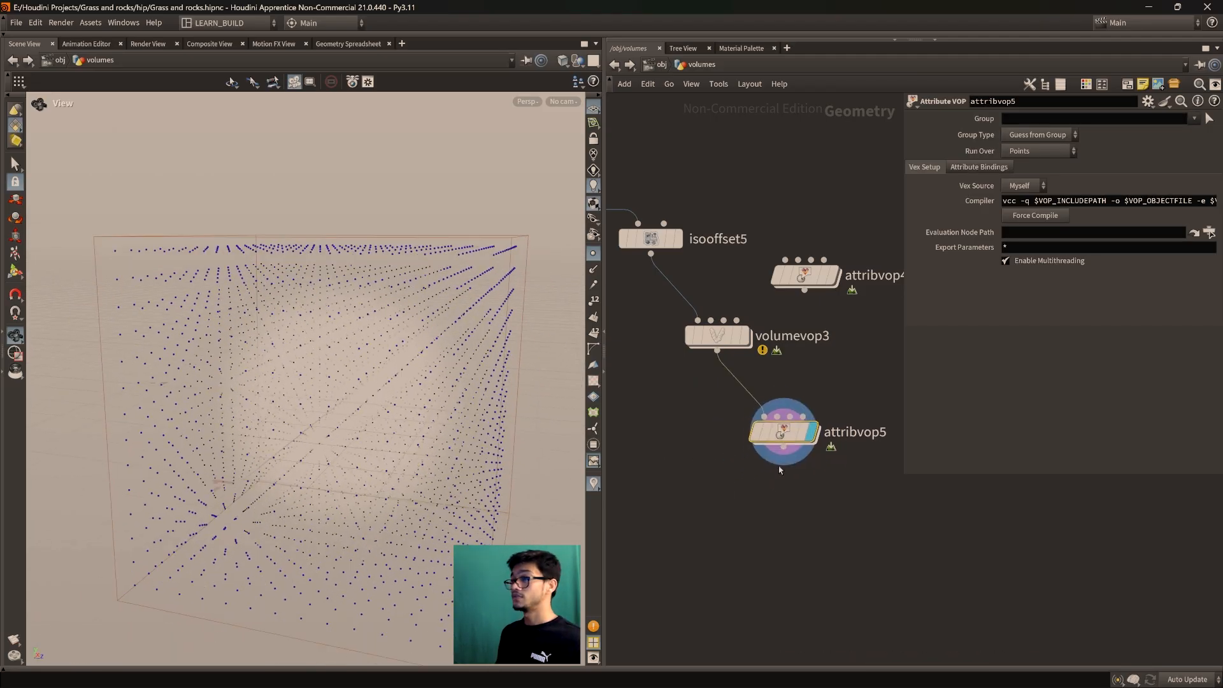
scroll(693, 494, "down", 3)
Add a new Box node, box5, under box4
key("Tab")
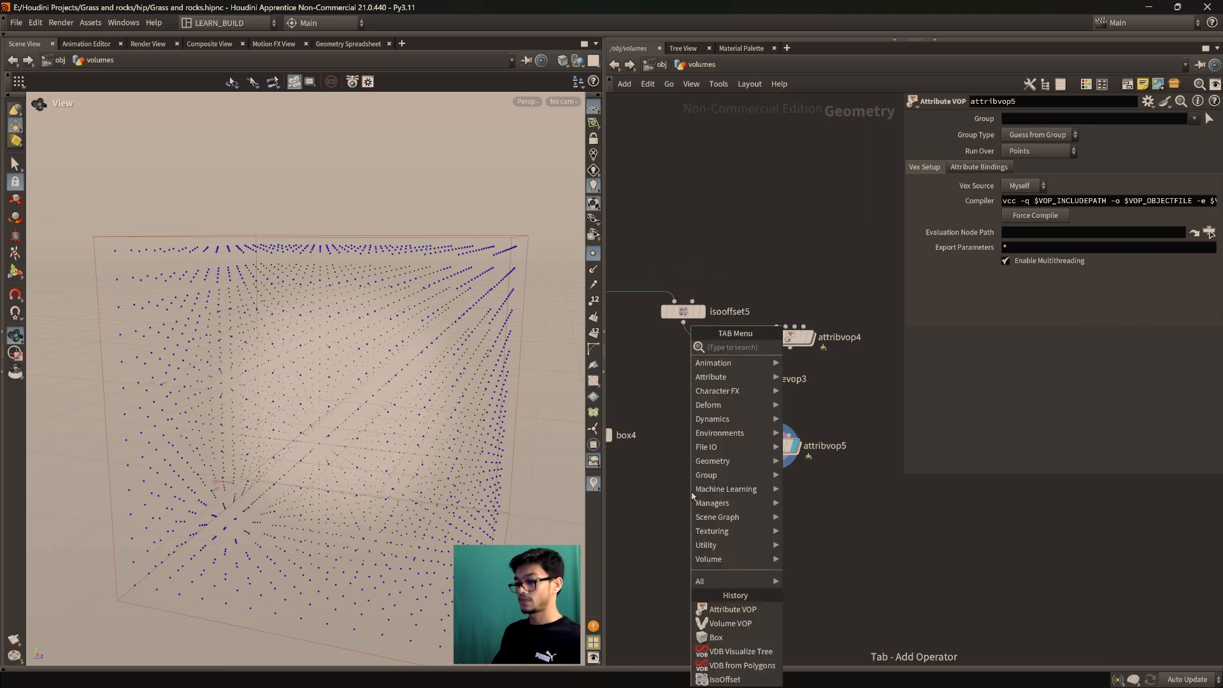
type("box")
key("Return")
left_click(649, 509)
left_click_drag(648, 509, 694, 456)
Add copytopoints3 with box5 and attribvop5's points wired in, displayed and framed
key("Tab")
type("copyto")
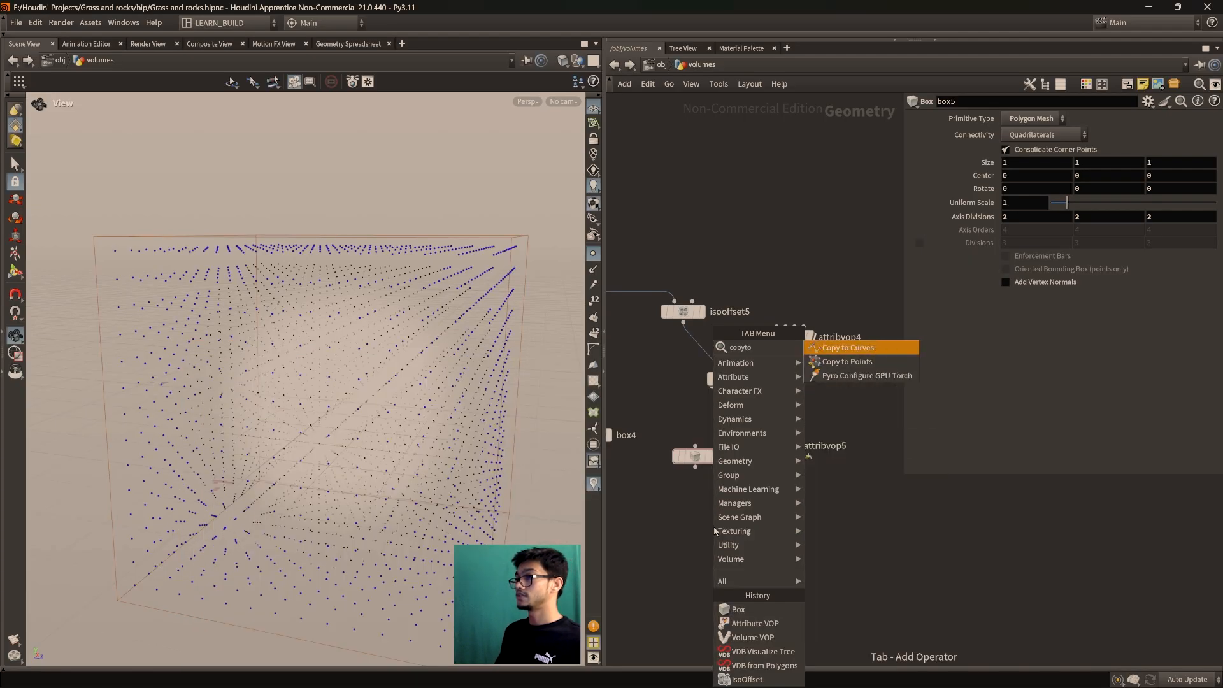
key("Down")
key("Return")
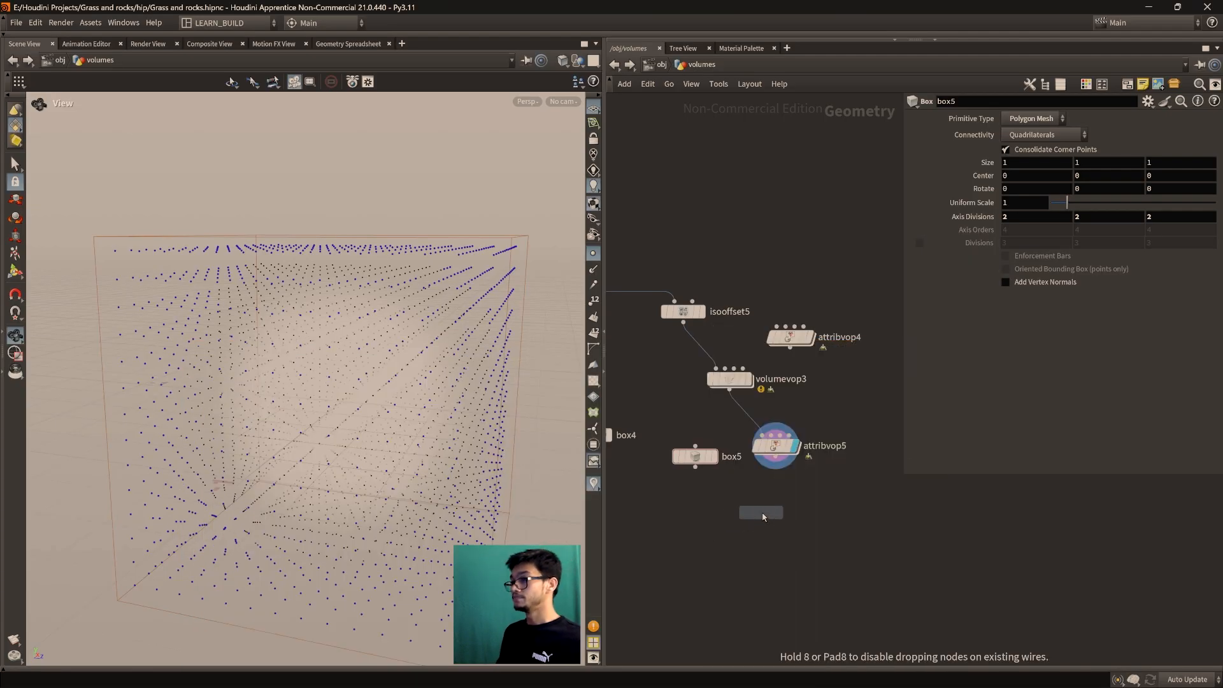
left_click(775, 511)
left_click_drag(695, 467, 739, 497)
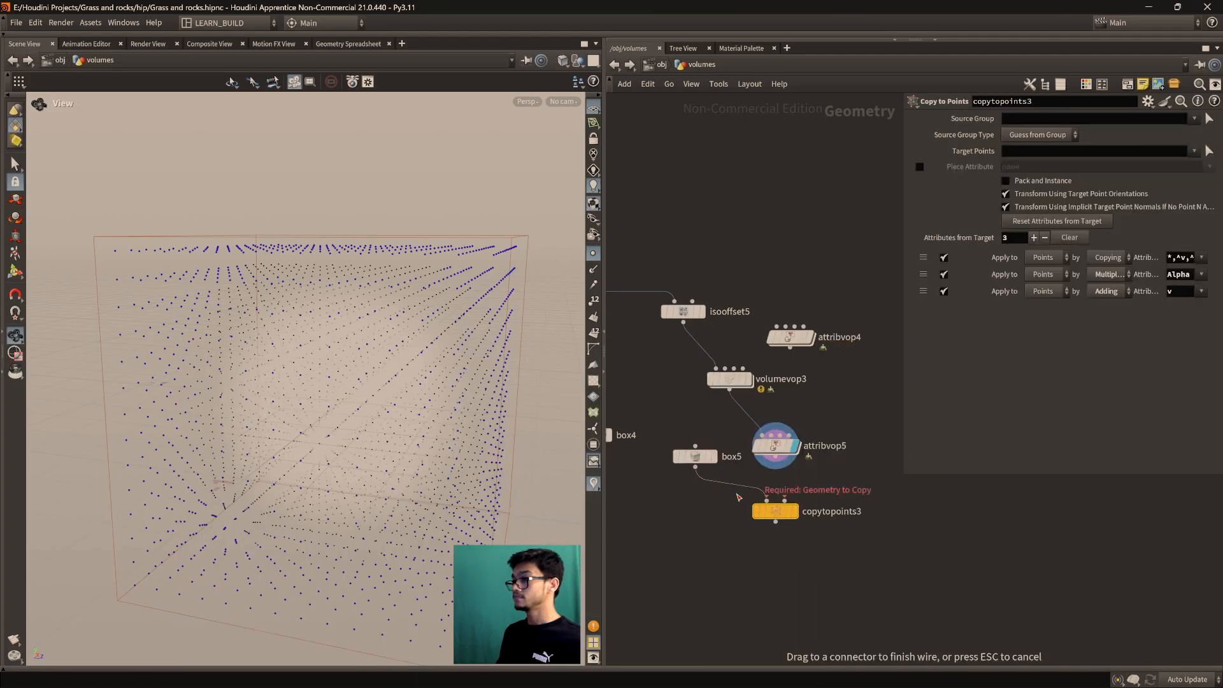
left_click(794, 511)
key("f")
Switch the viewport to Smooth Wire Shaded and inspect the block of boxes
left_click_drag(396, 437, 391, 424)
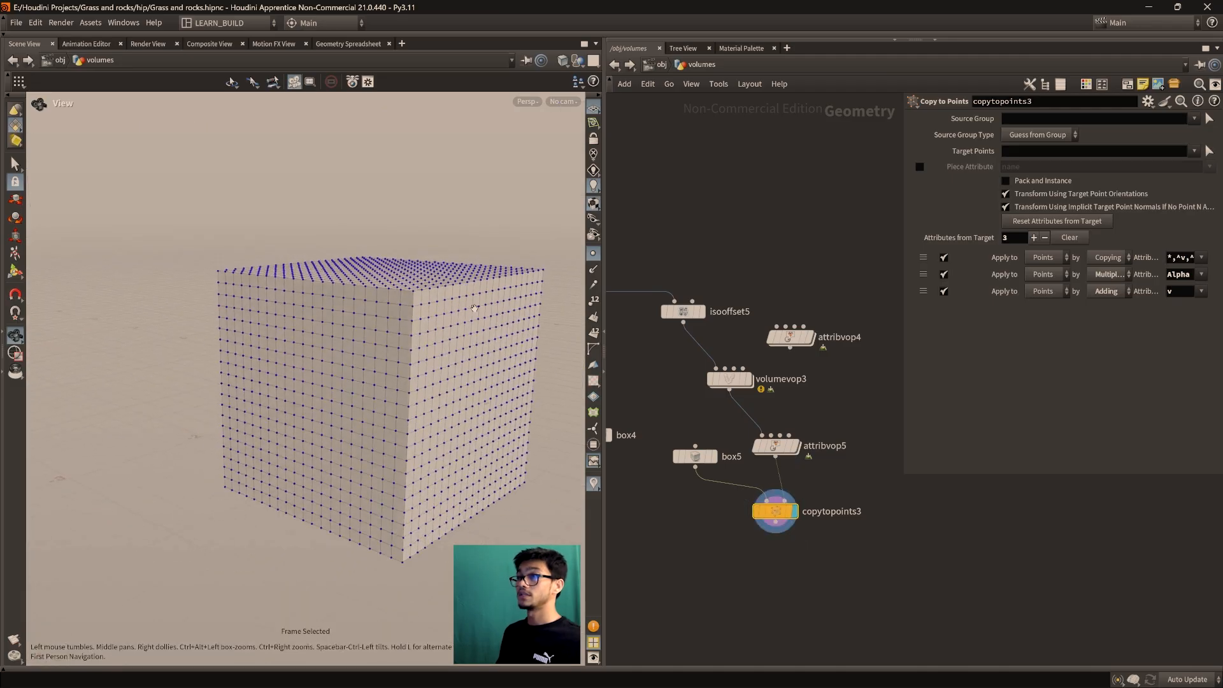
left_click(563, 60)
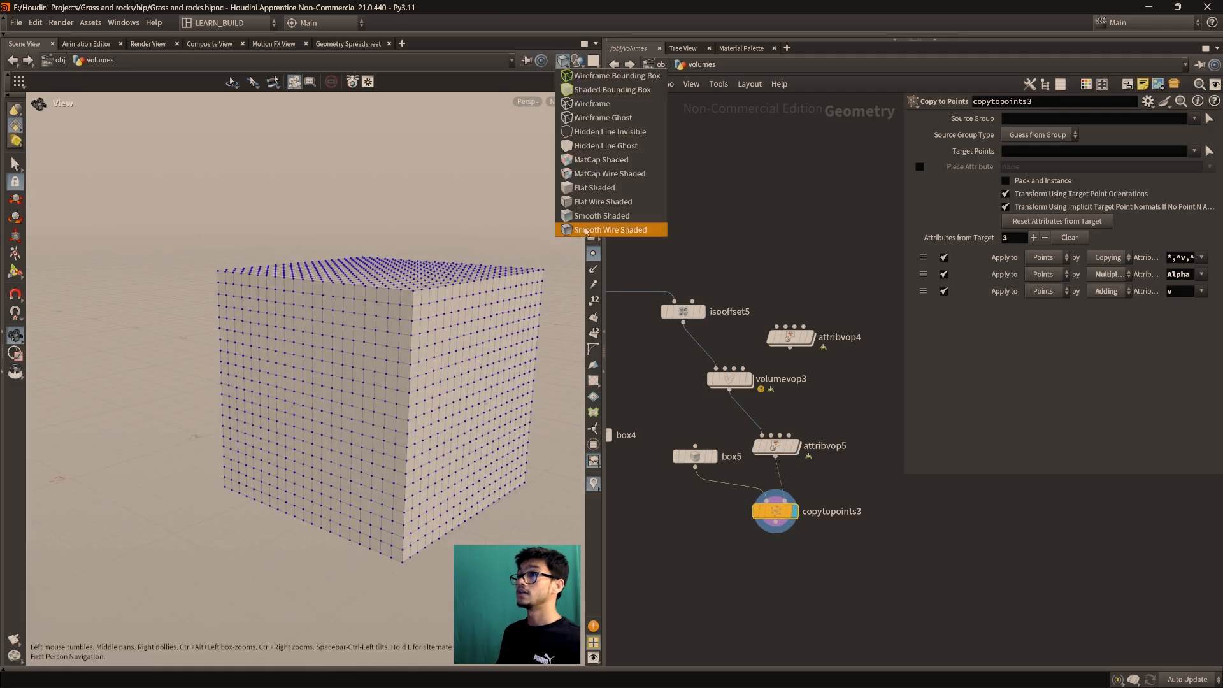
left_click(581, 230)
left_click_drag(498, 337, 308, 366)
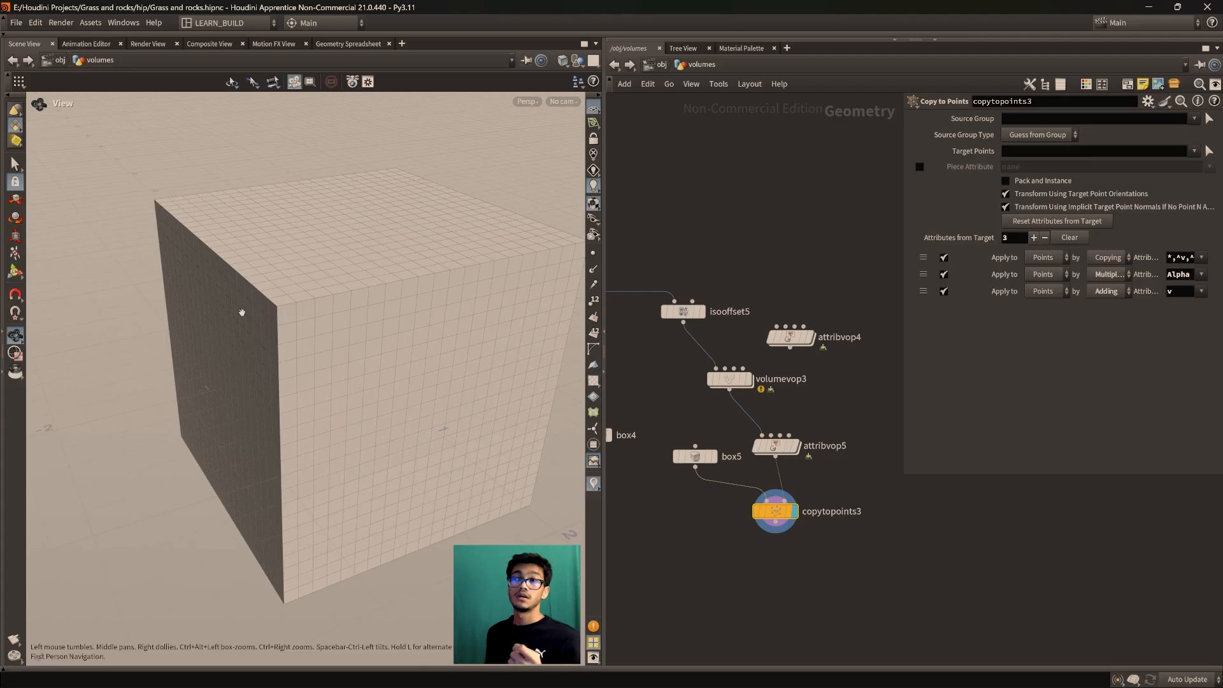
scroll(291, 317, "up", 3)
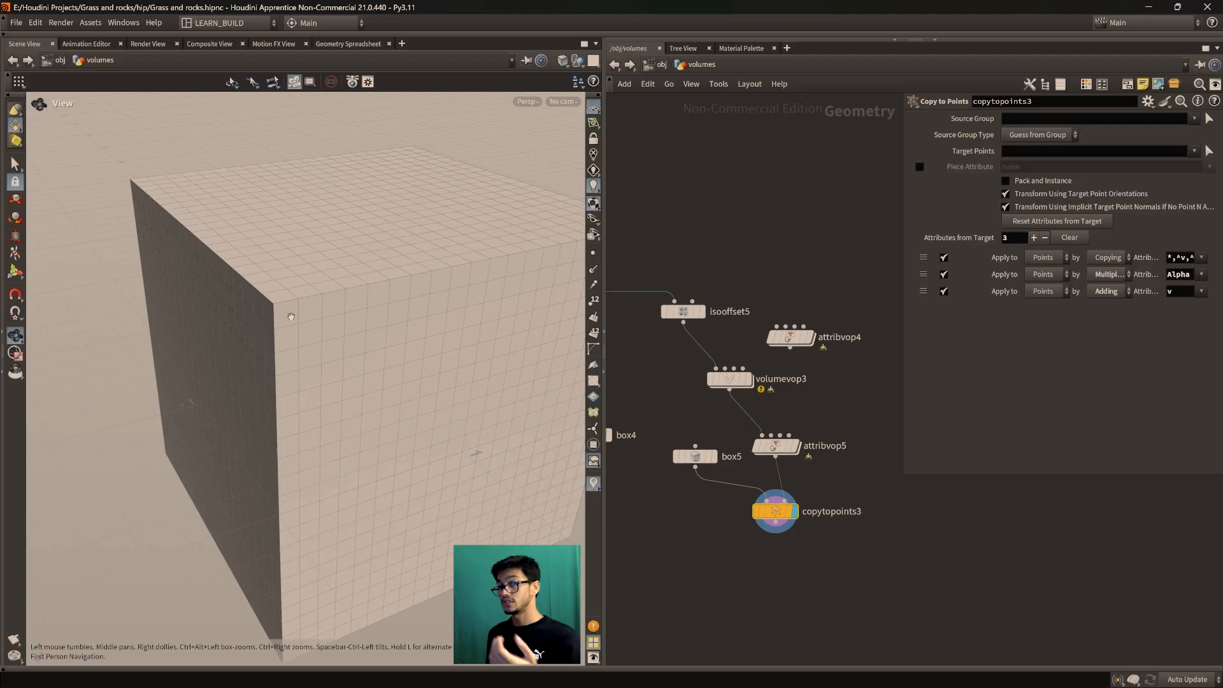
left_click(695, 456)
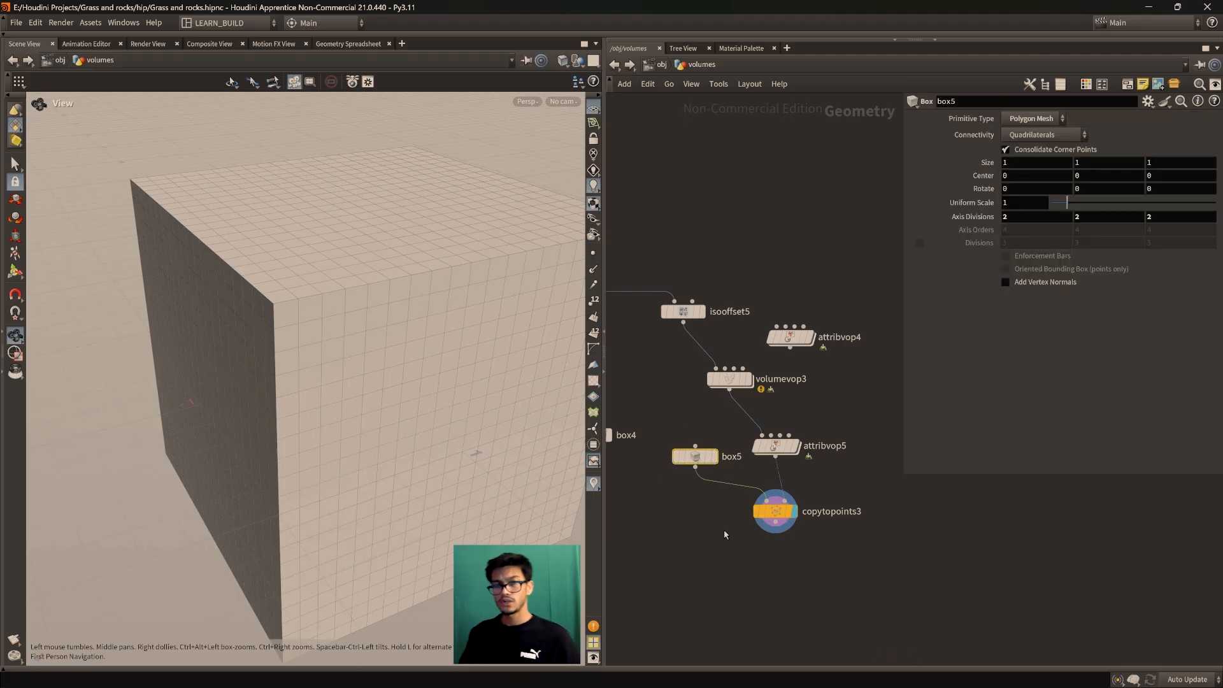
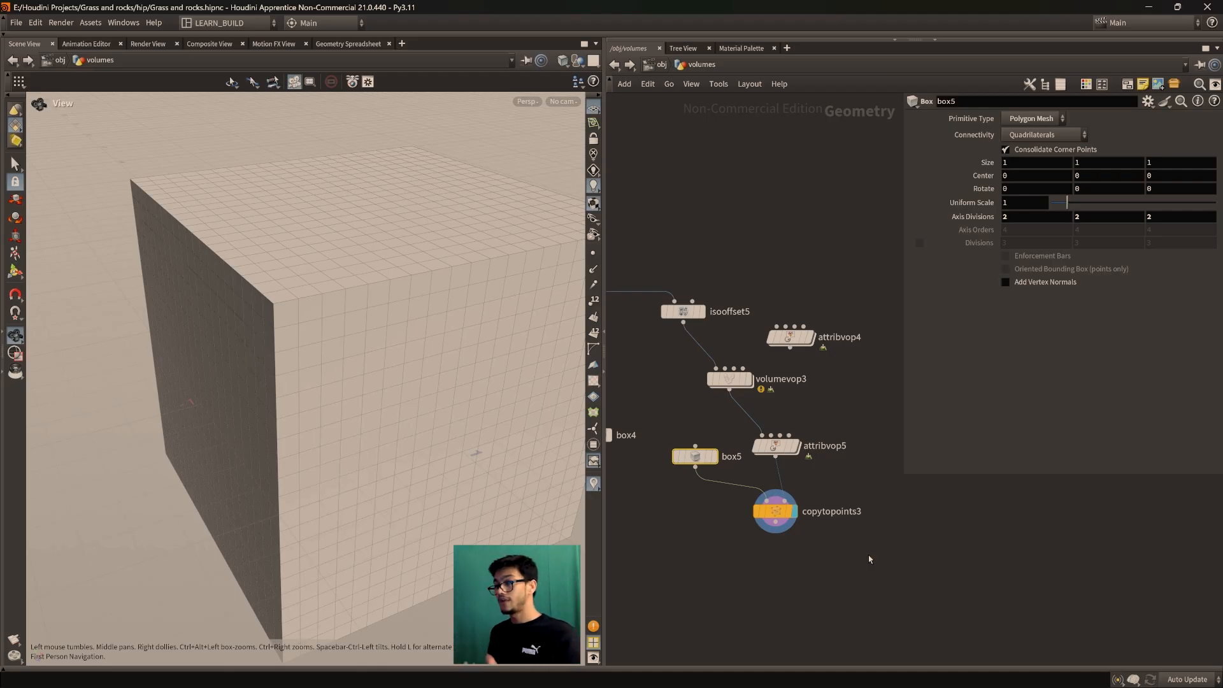
Shrink box5 to size 0.1, orbit the cube grid and check the Copy to Points settings
scroll(637, 502, "up", 3)
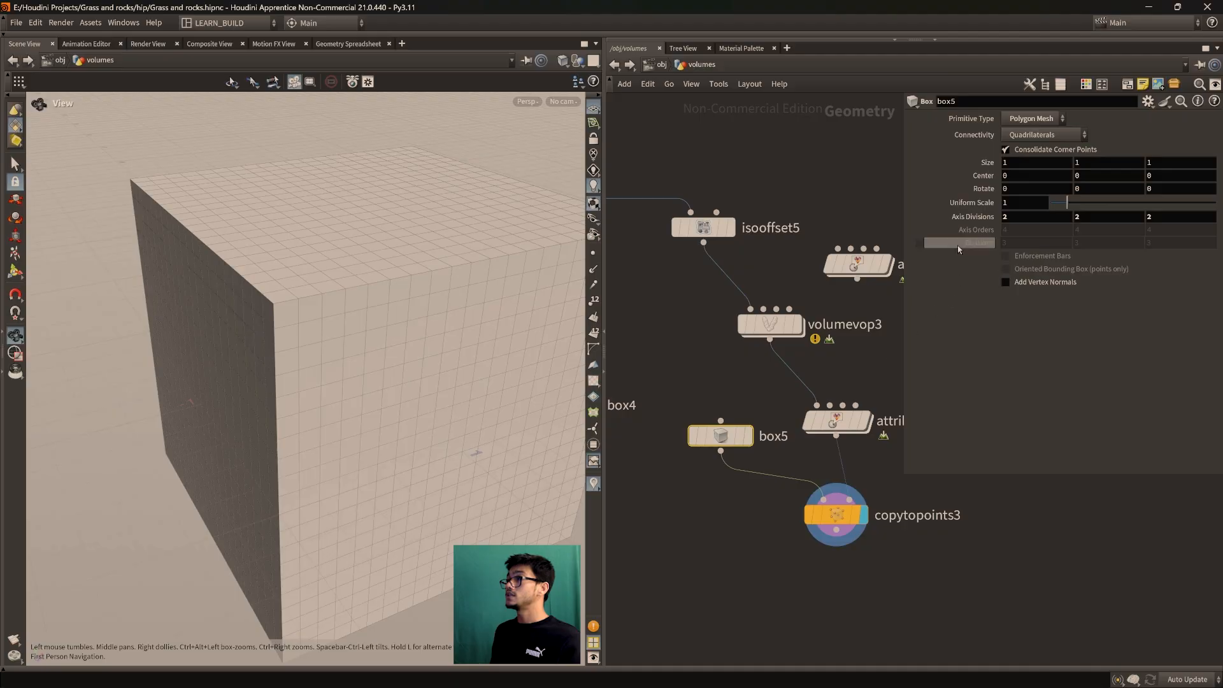
middle_click_drag(956, 162, 924, 162)
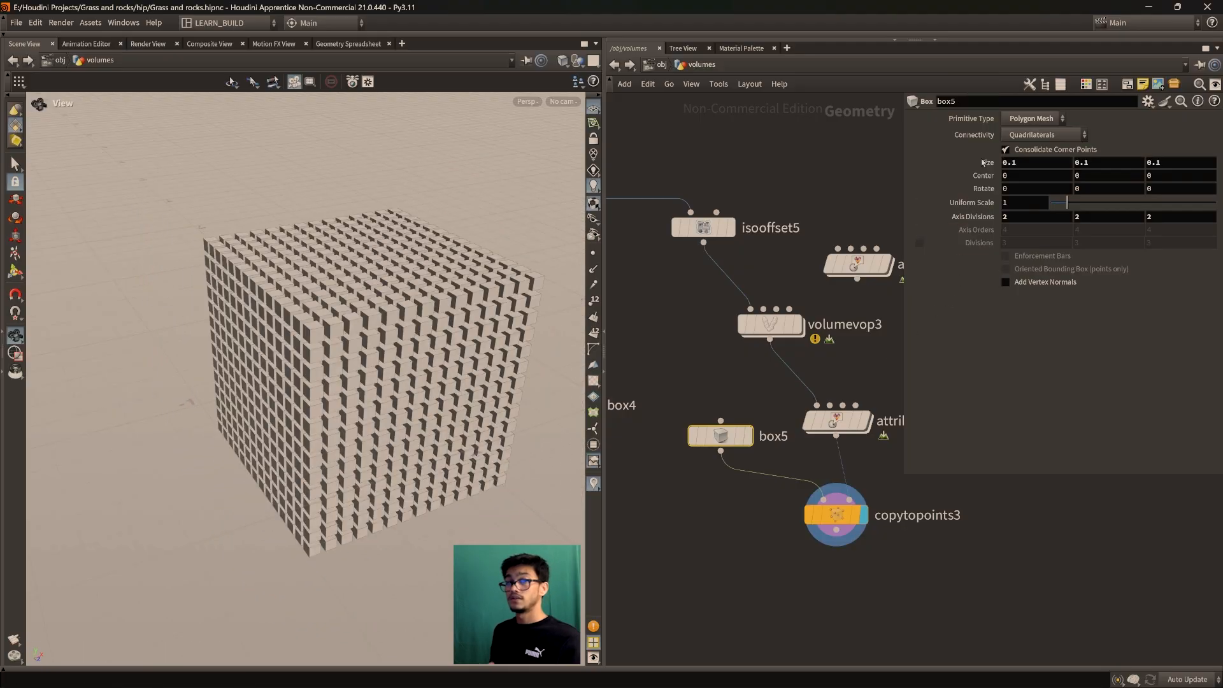
scroll(388, 331, "up", 3)
left_click_drag(439, 388, 297, 389)
scroll(370, 374, "up", 3)
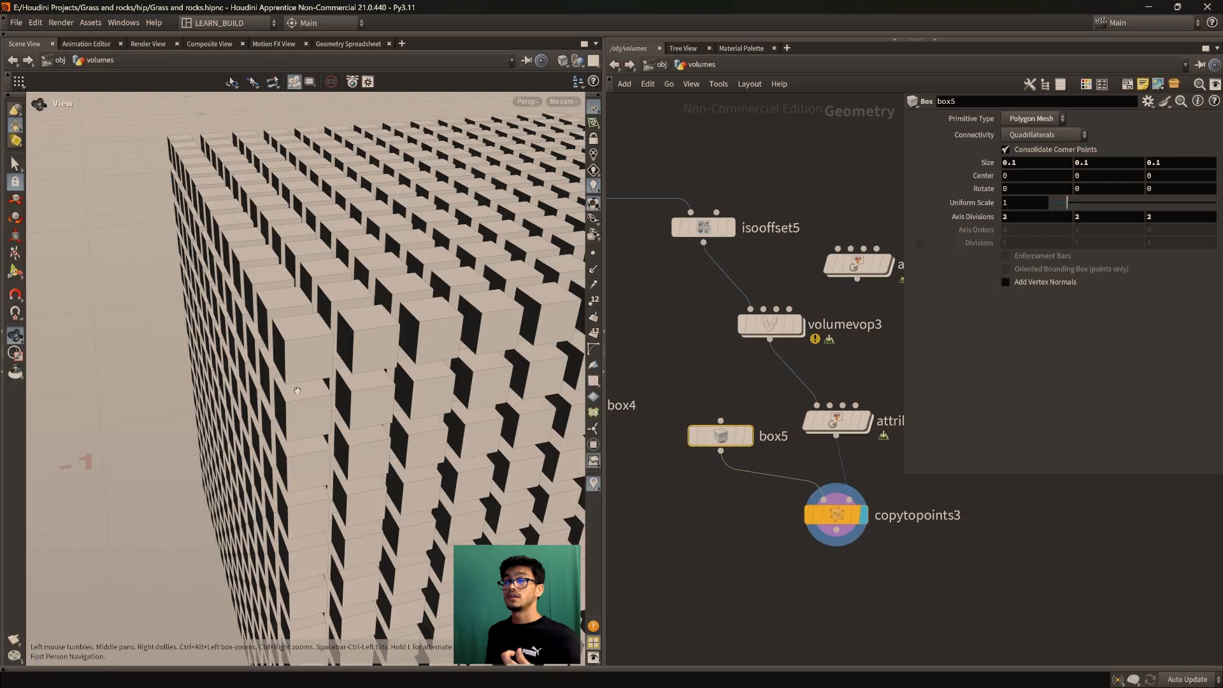
left_click(847, 517)
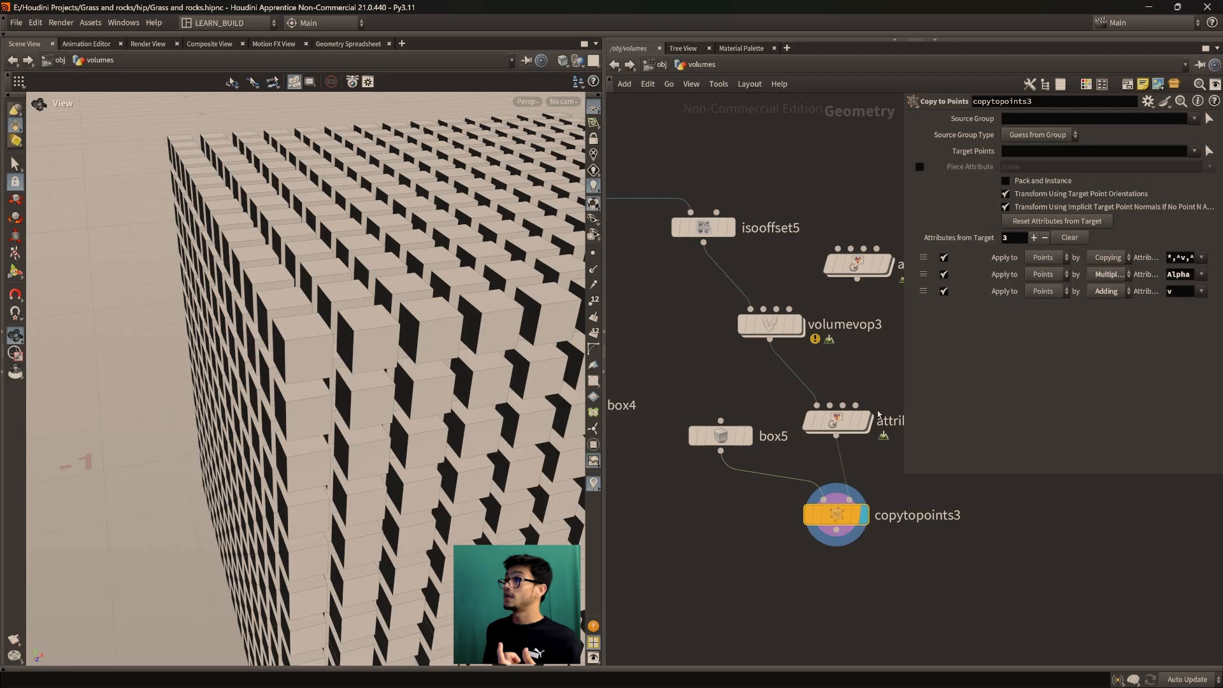
left_click(726, 436)
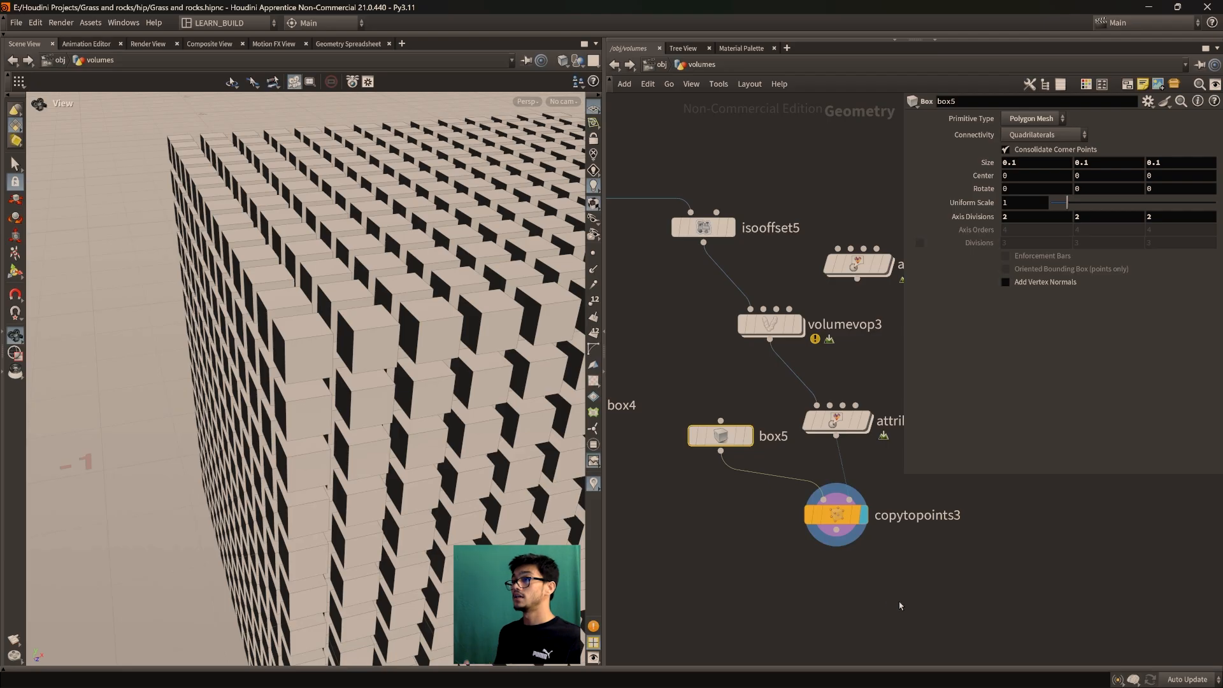
Set box5's size back to 1, 1, 1 and orbit to see the block's top
double_click(1034, 159)
type("1")
key("Tab")
type("1")
key("Tab")
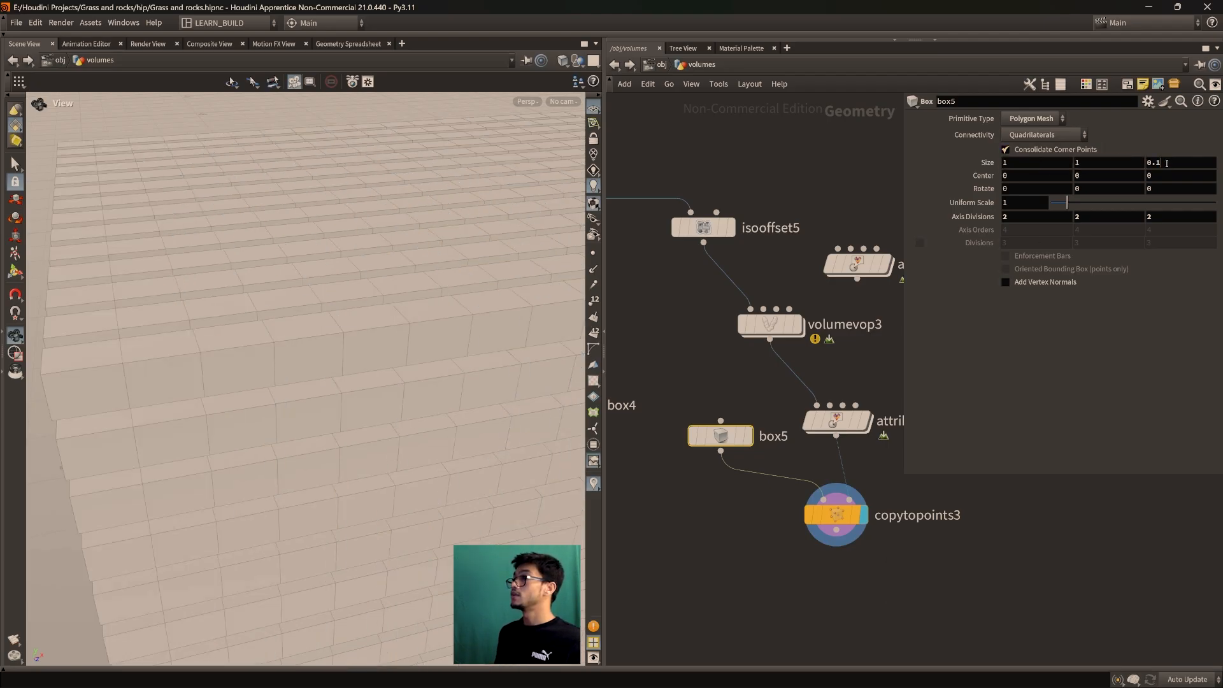
type("1")
key("Return")
scroll(295, 314, "down", 9)
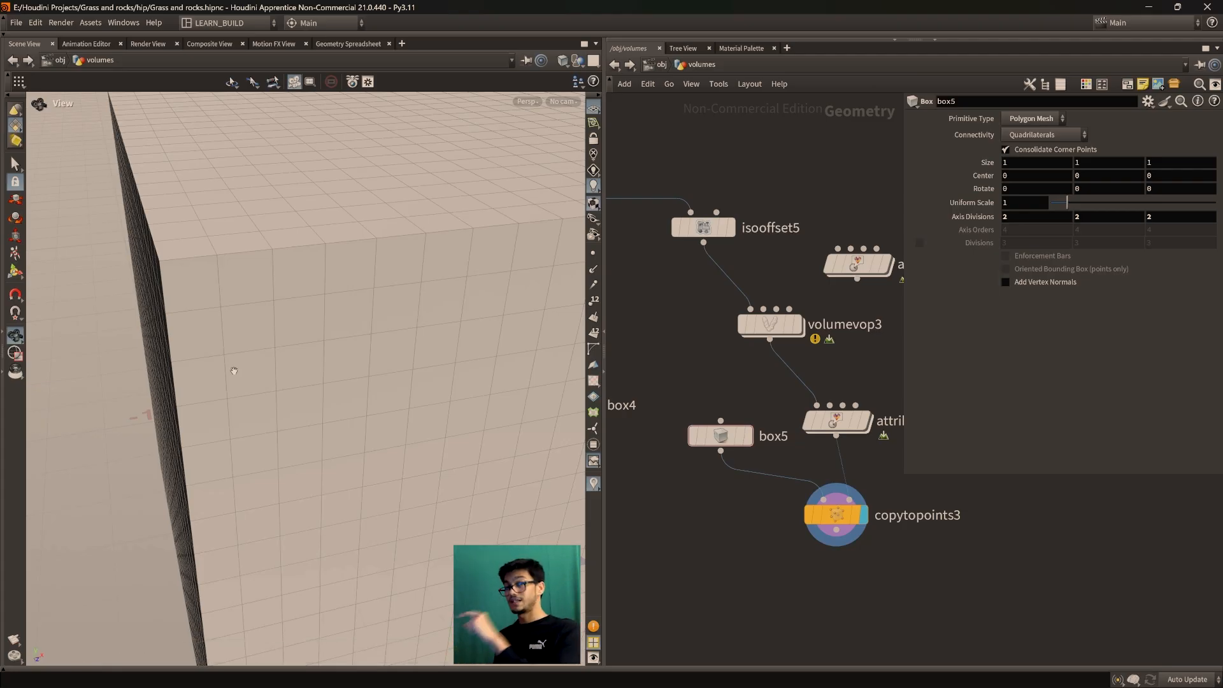
left_click_drag(286, 326, 456, 469)
Try other viewport shading styles, including bounding boxes, and frame the geometry
left_click(562, 61)
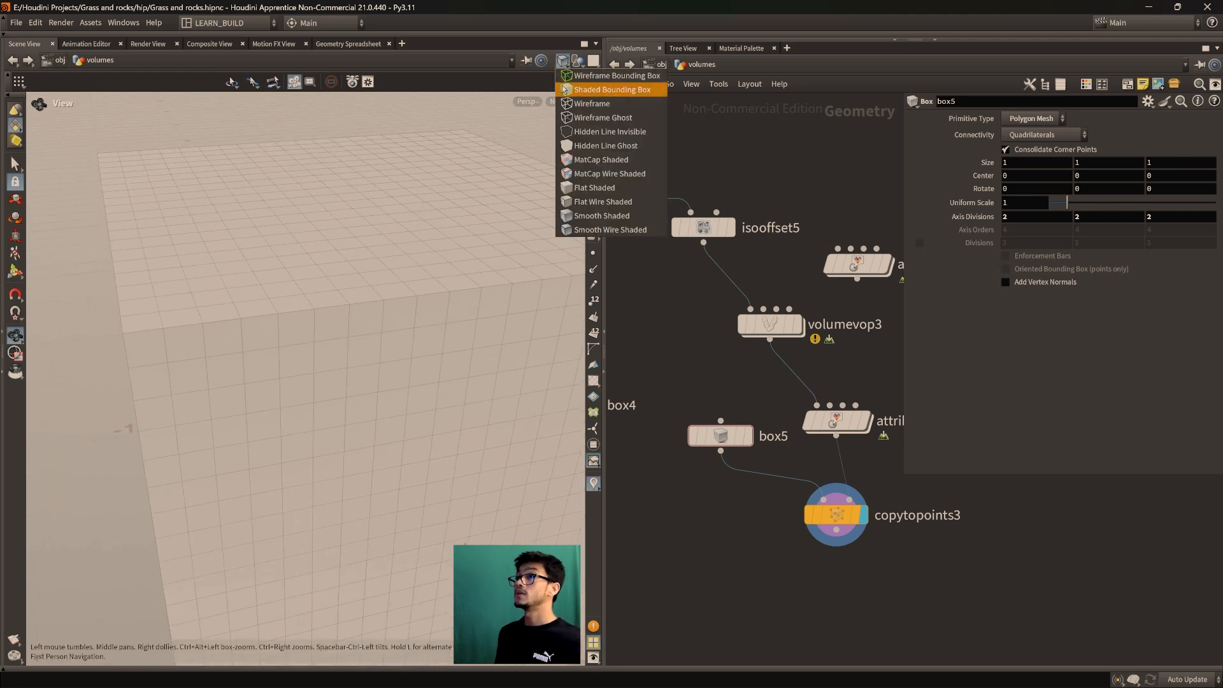
left_click(606, 77)
scroll(500, 194, "down", 1)
left_click(562, 61)
left_click(578, 75)
mouse_move(835, 528)
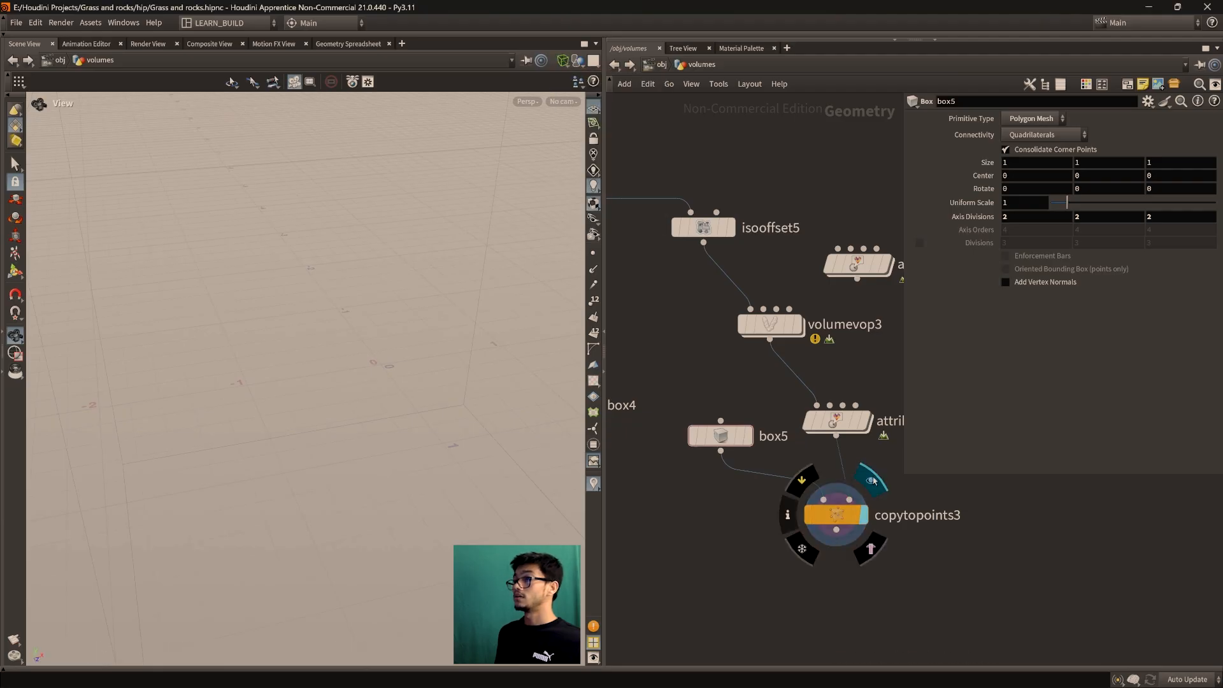
key("f")
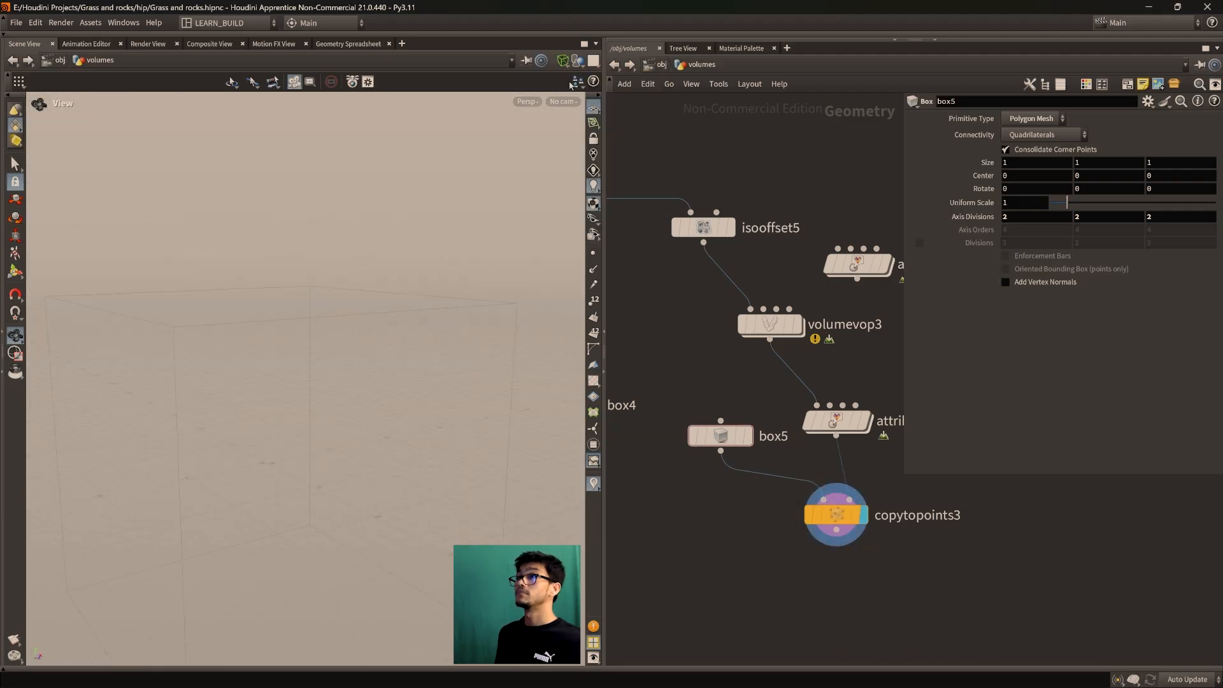
Show the copied boxes in Wireframe and pan the network to the VDB nodes
left_click(563, 62)
left_click(593, 108)
scroll(337, 437, "up", 8)
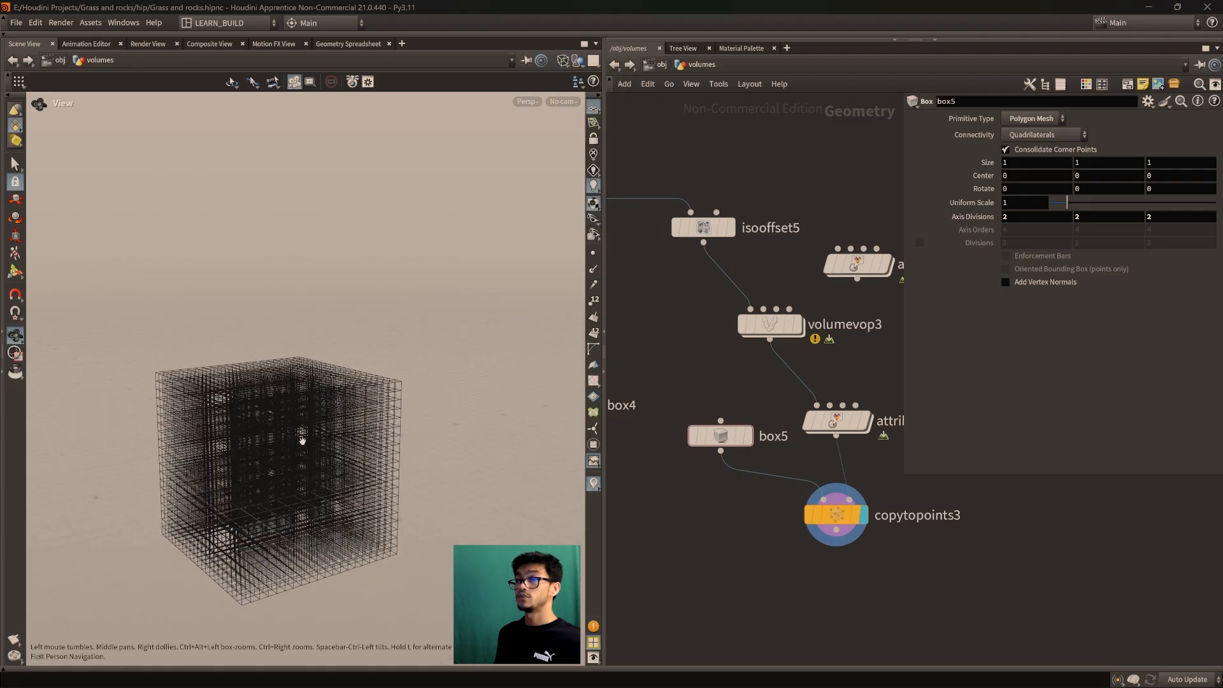
left_click_drag(350, 434, 363, 401)
scroll(787, 359, "down", 4)
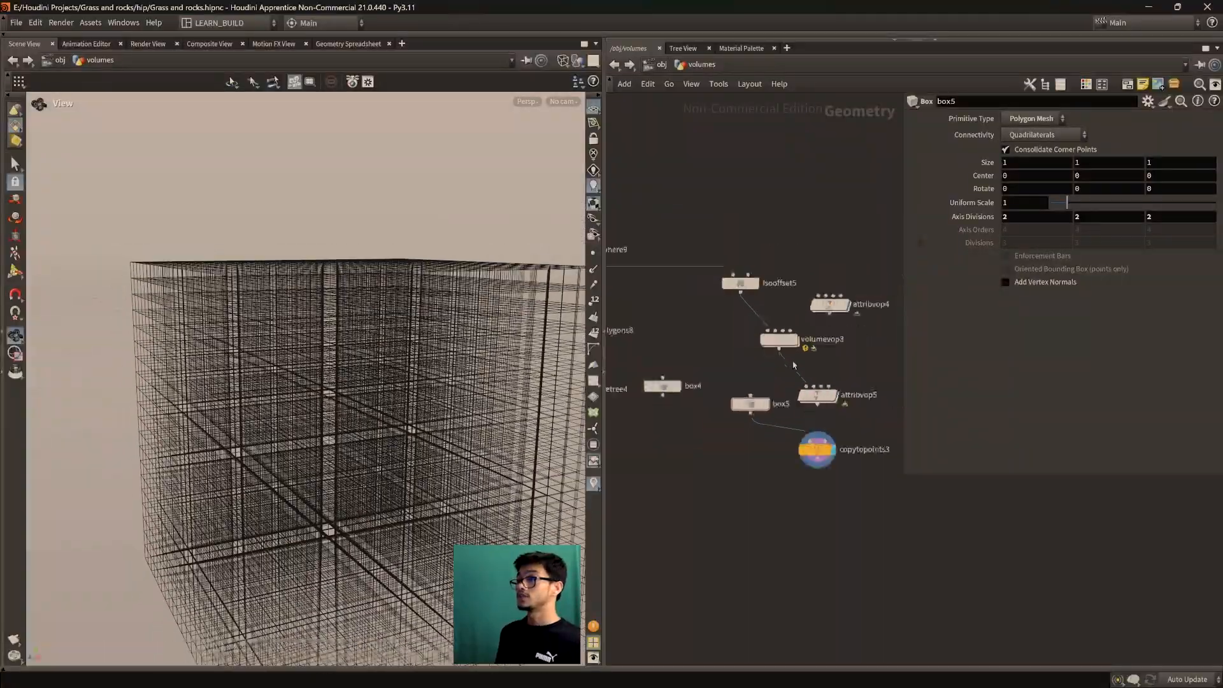
middle_click_drag(747, 390, 787, 450)
left_click_drag(356, 410, 326, 474)
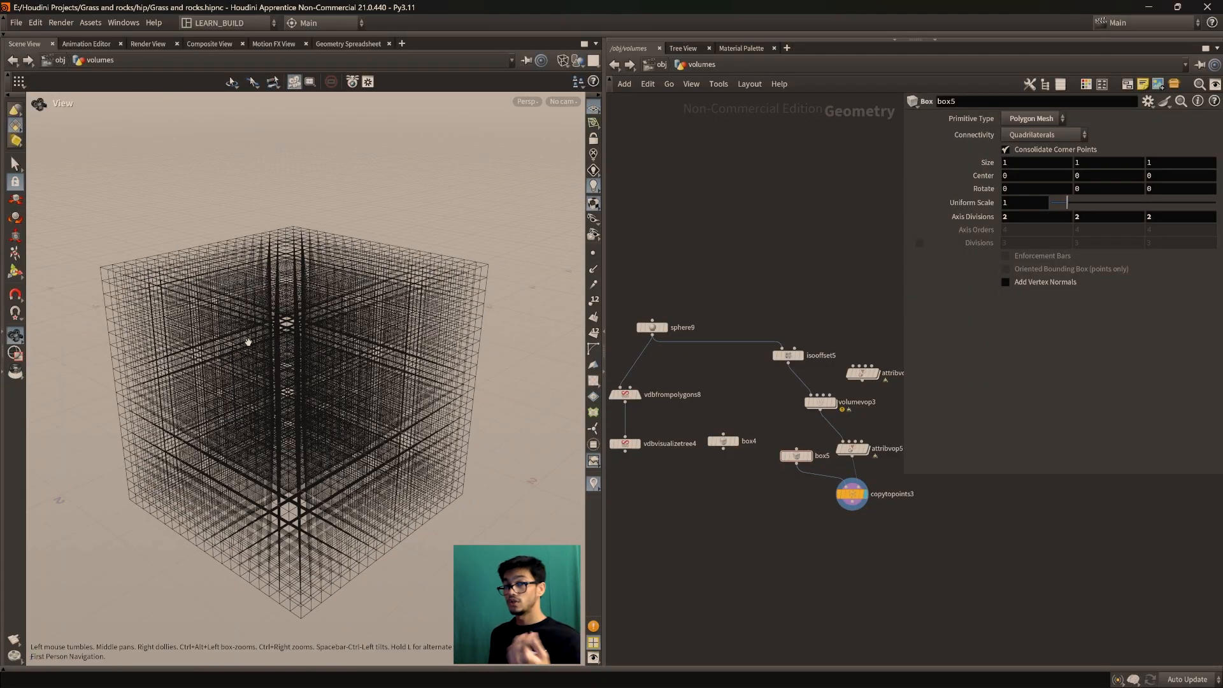
middle_click_drag(797, 529, 843, 537)
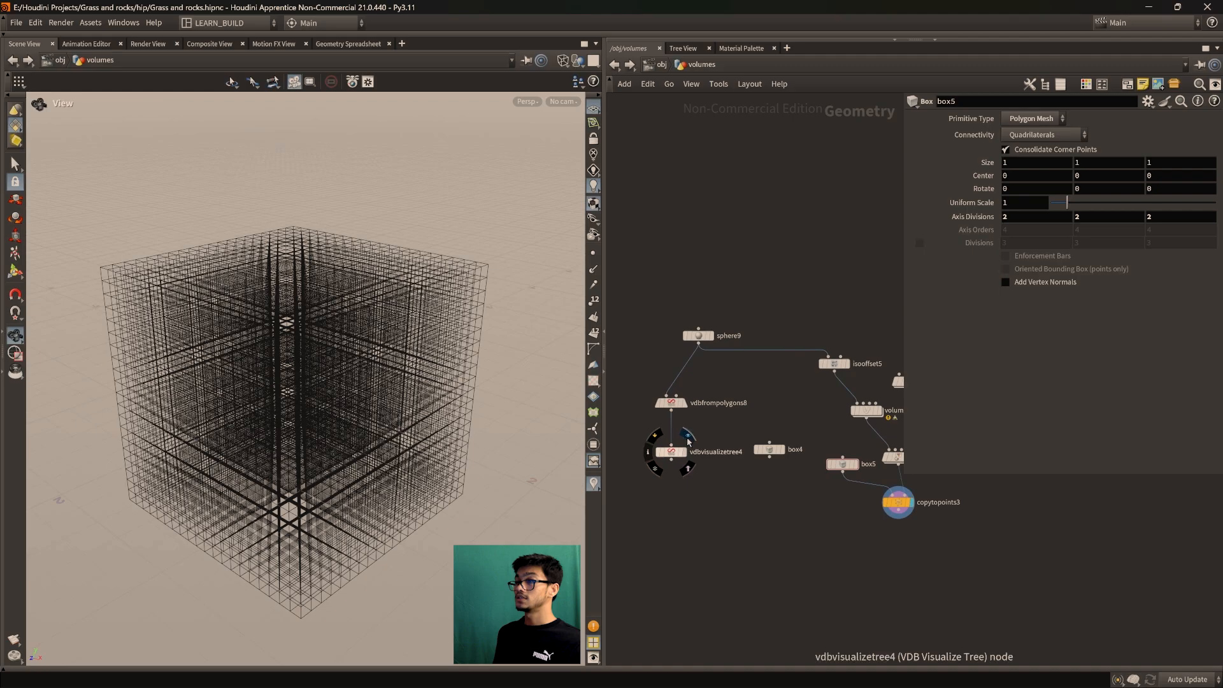
Display vdbvisualizetree4 and set vdbfrompolygons8's Voxel Size to 0.01
left_click(685, 451)
scroll(332, 404, "up", 5)
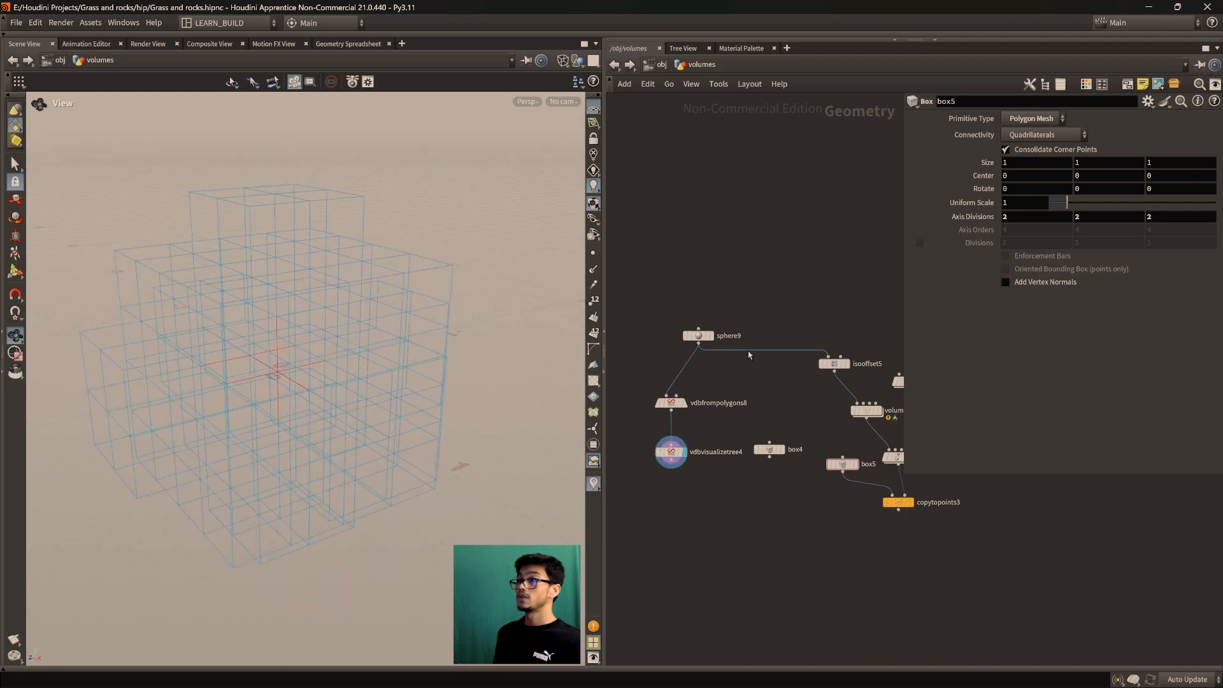
left_click(671, 402)
left_click(1035, 119)
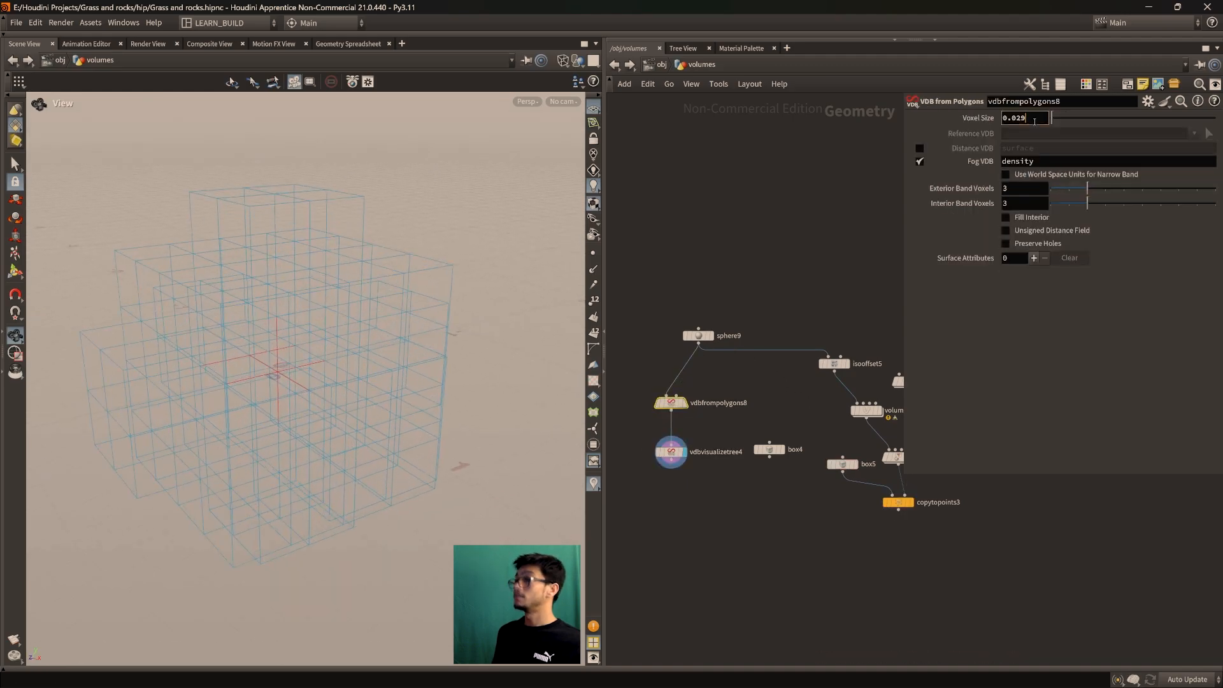
key("BackSpace")
key("BackSpace")
type("1")
key("Return")
Orbit around the finer sphere-shaped VDB cluster to inspect it
scroll(319, 357, "up", 3)
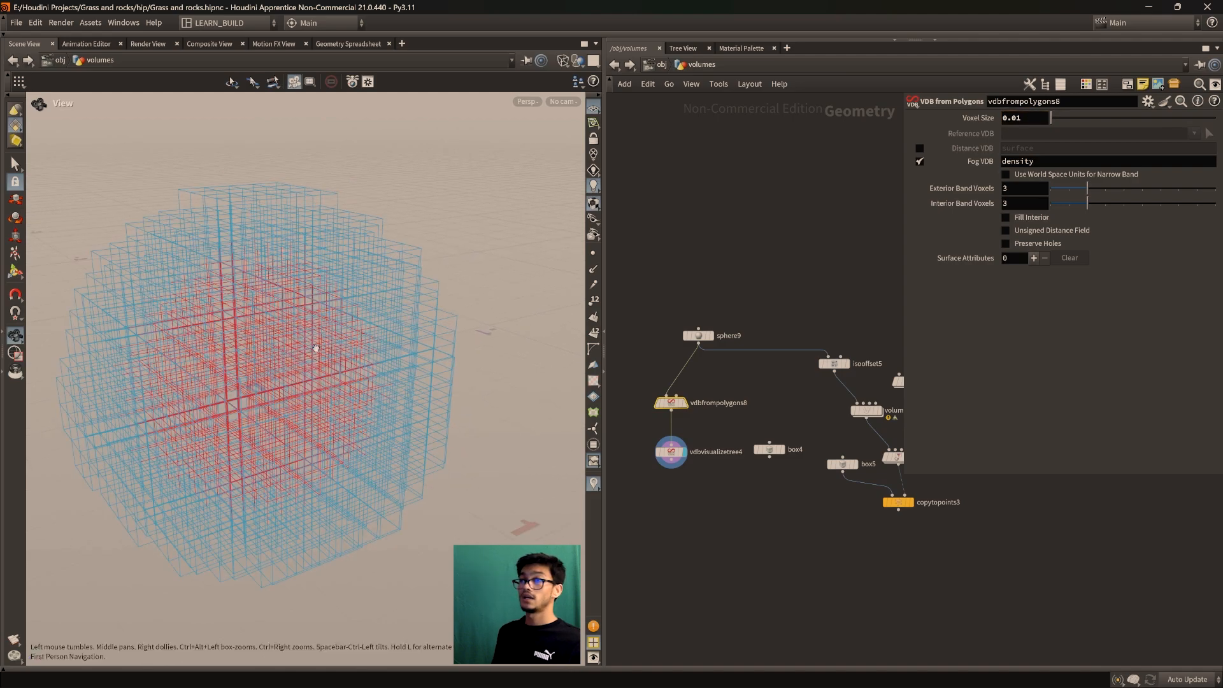
left_click_drag(341, 388, 307, 390)
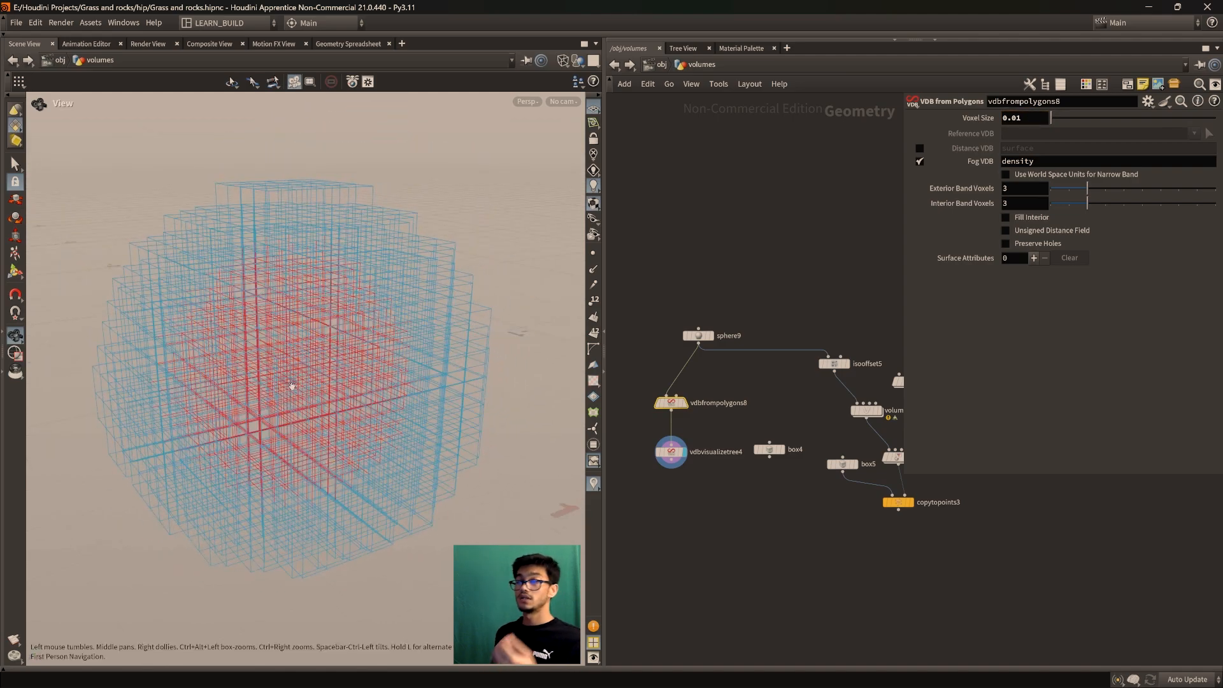
scroll(303, 380, "down", 2)
scroll(304, 380, "up", 2)
left_click_drag(263, 393, 260, 344)
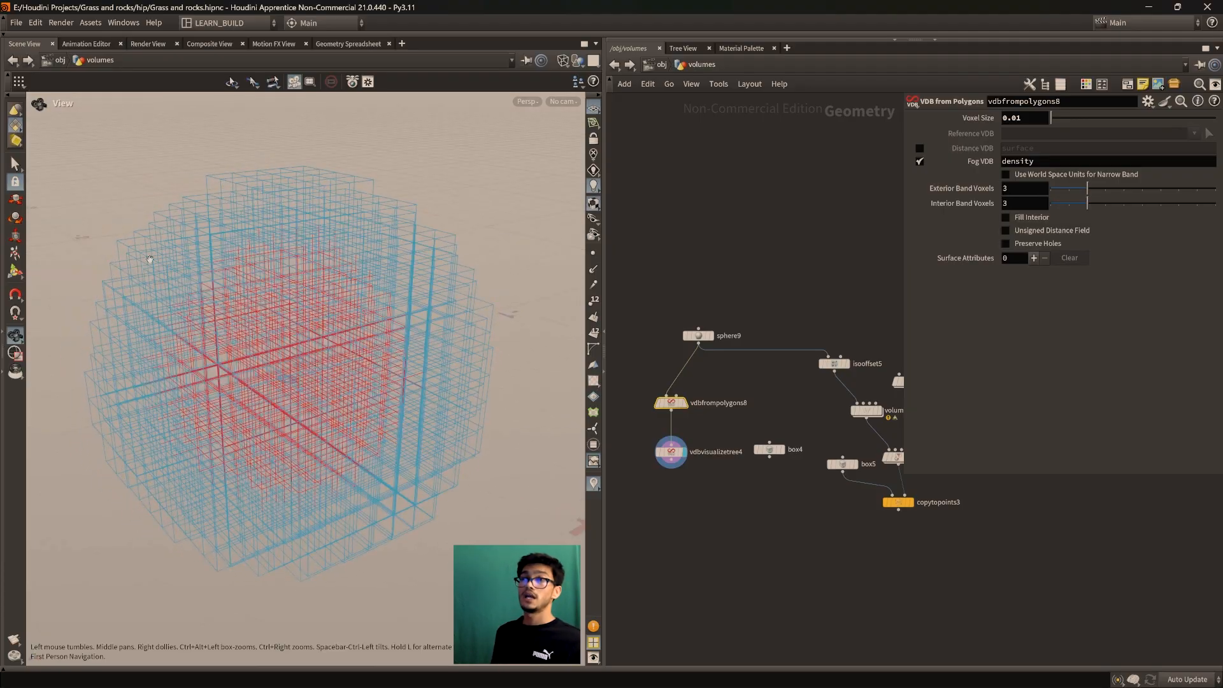
left_click_drag(399, 492, 387, 509)
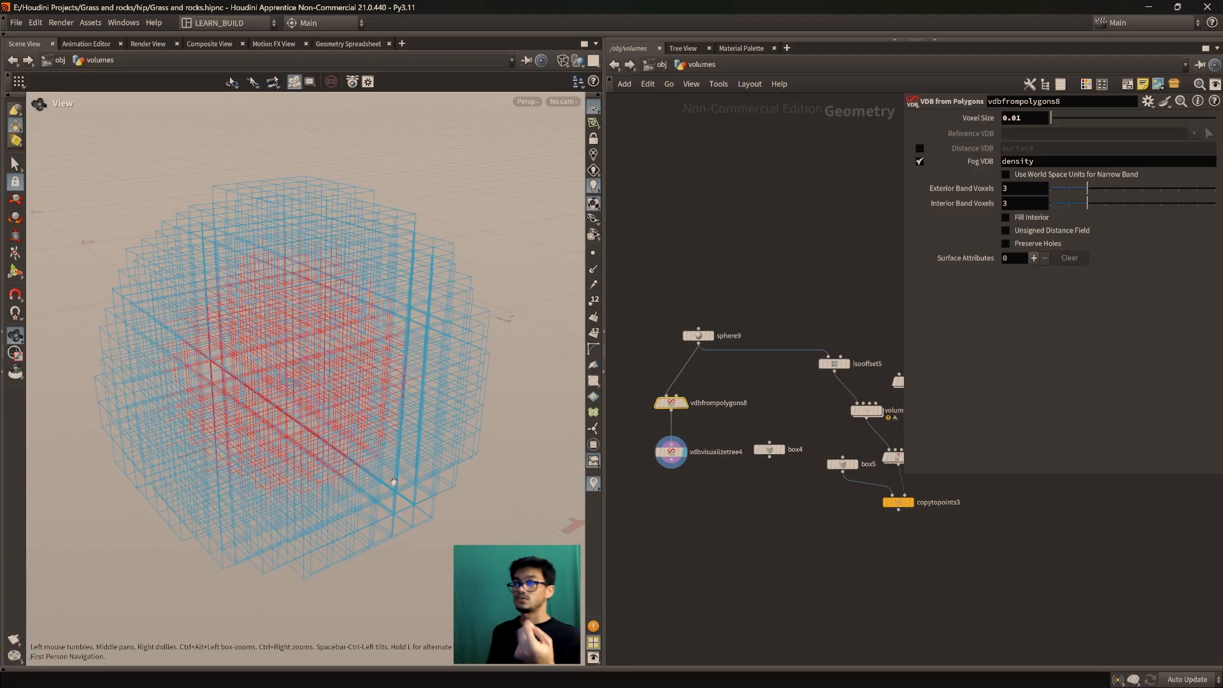
left_click_drag(390, 481, 518, 505)
scroll(828, 564, "down", 3)
scroll(844, 570, "up", 4)
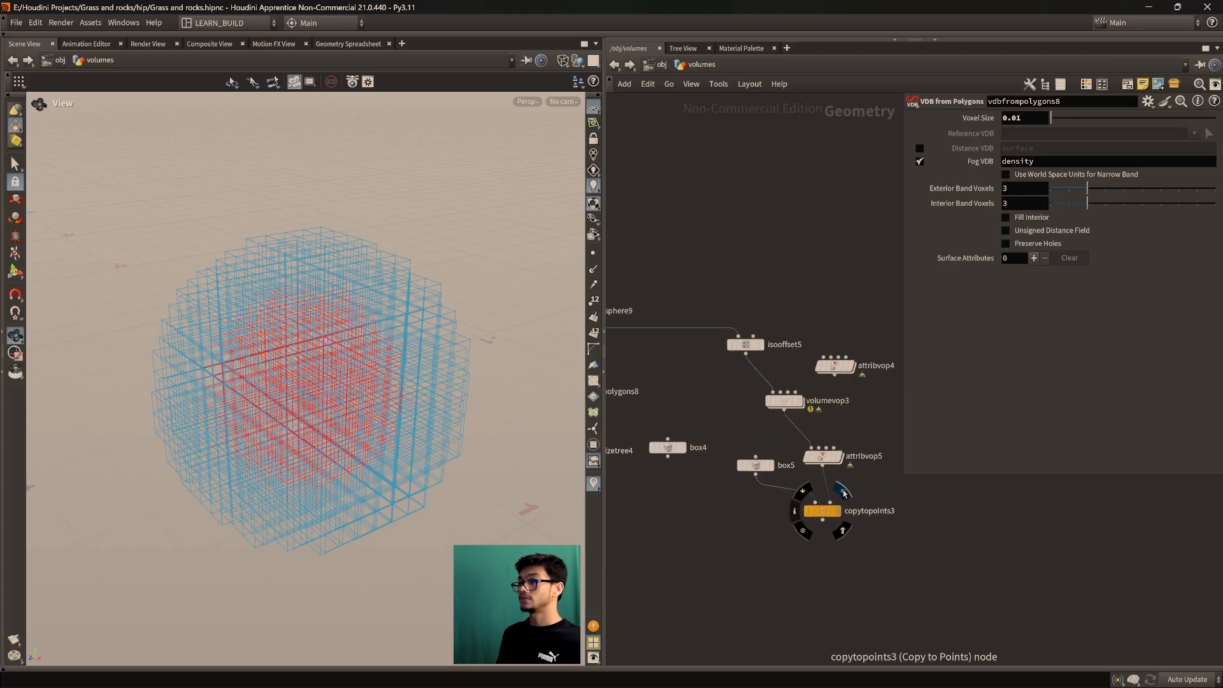
Display copytopoints3 again and set isooffset5's Div Size to 1.59, framing the grid cube
left_click(836, 510)
scroll(366, 473, "down", 5)
scroll(694, 395, "up", 4)
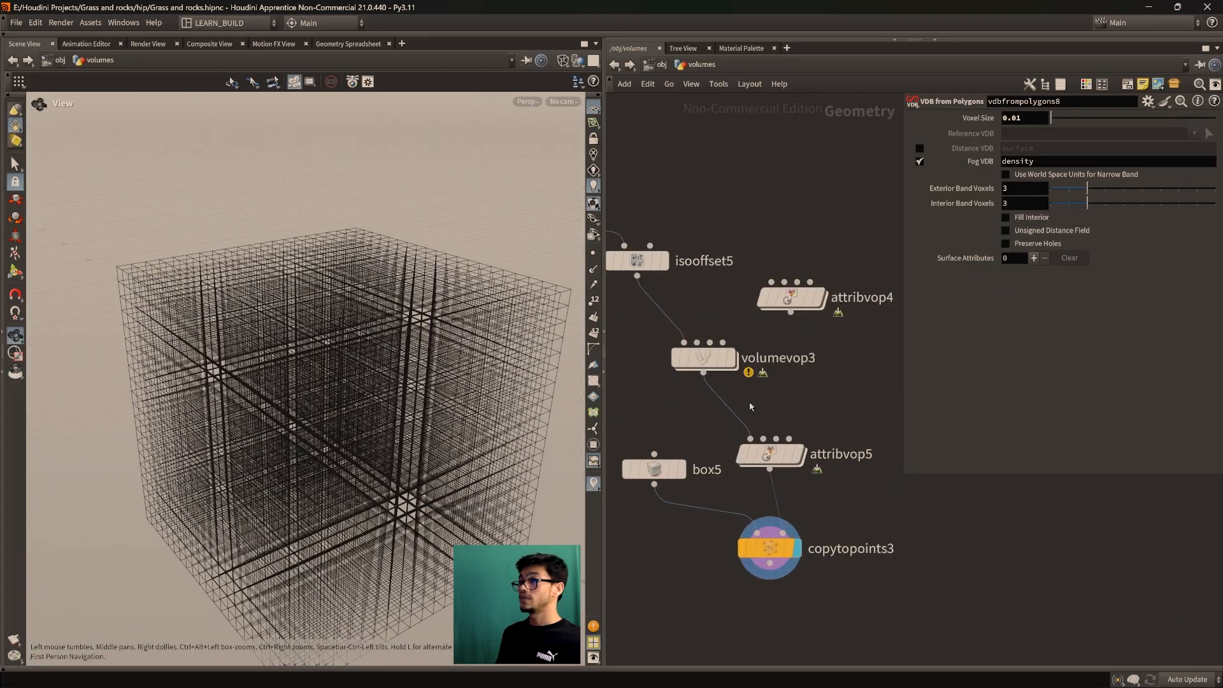
left_click(696, 361)
left_click_drag(1052, 213, 1077, 213)
key("f")
left_click_drag(221, 276, 279, 344)
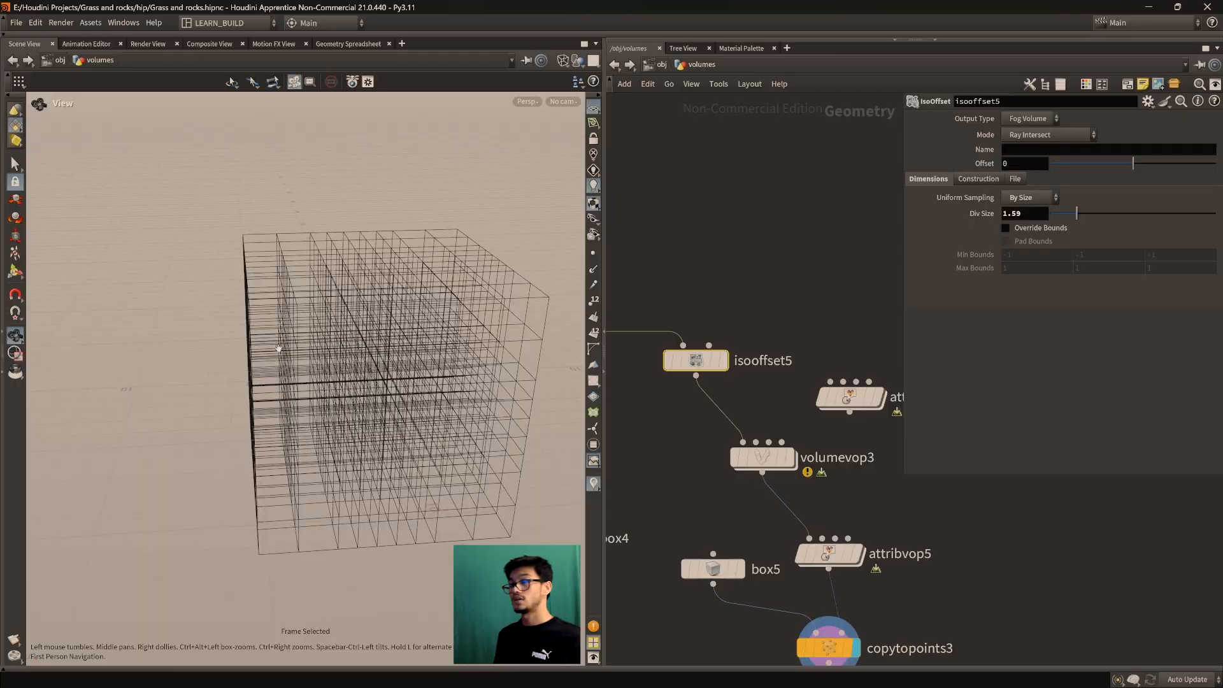
Pan the network editor to centre the sticky notes for reading
middle_click_drag(685, 503, 850, 386)
scroll(770, 475, "down", 4)
middle_click_drag(770, 475, 820, 451)
scroll(726, 478, "down", 3)
middle_click_drag(642, 516, 810, 459)
scroll(699, 486, "up", 3)
middle_click_drag(698, 490, 782, 565)
scroll(781, 565, "up", 2)
middle_click_drag(788, 499, 787, 533)
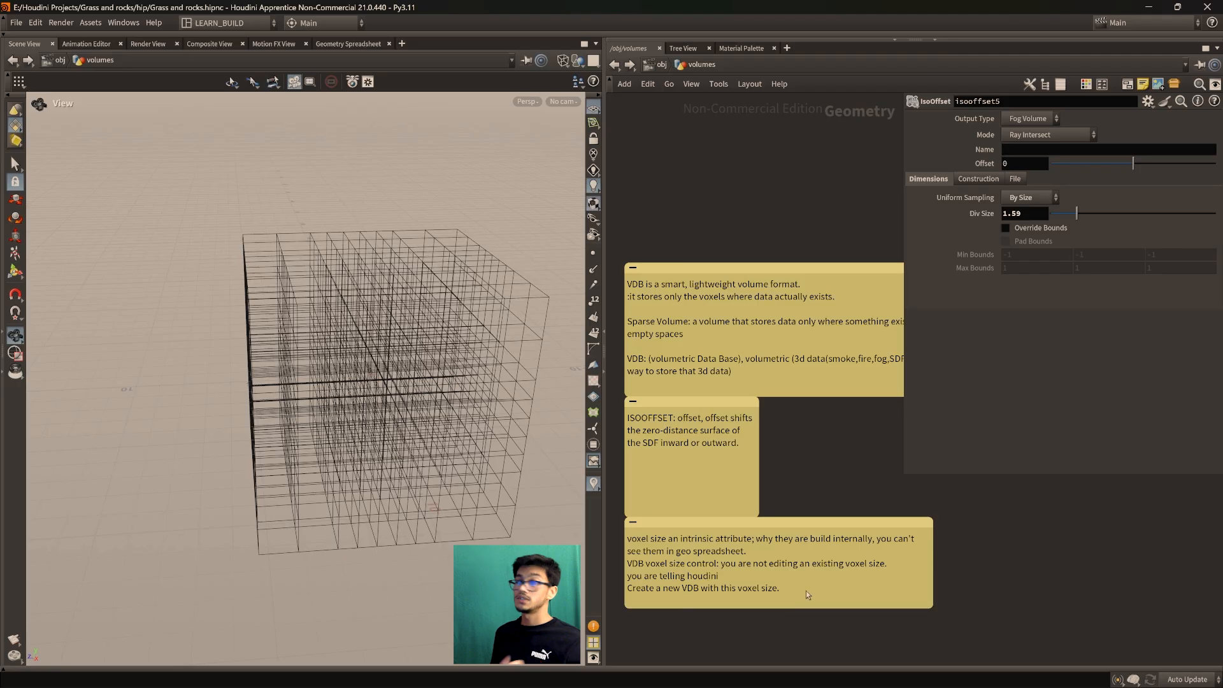
middle_click_drag(796, 463, 819, 497)
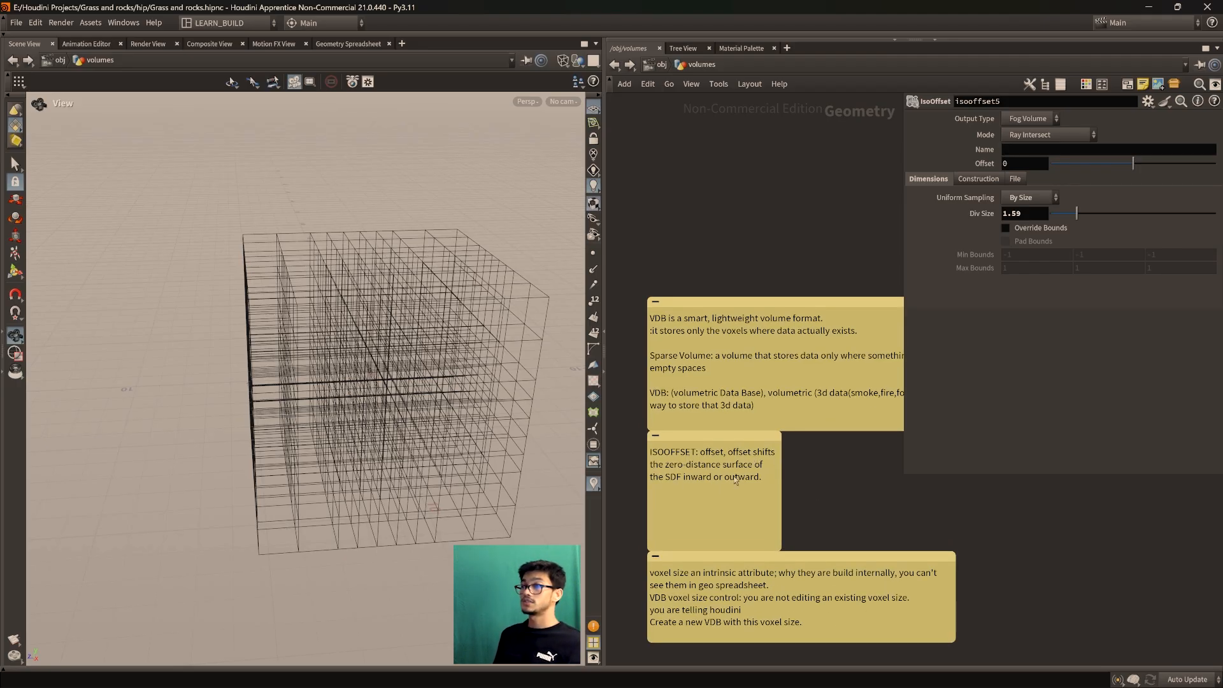
middle_click_drag(805, 477, 797, 500)
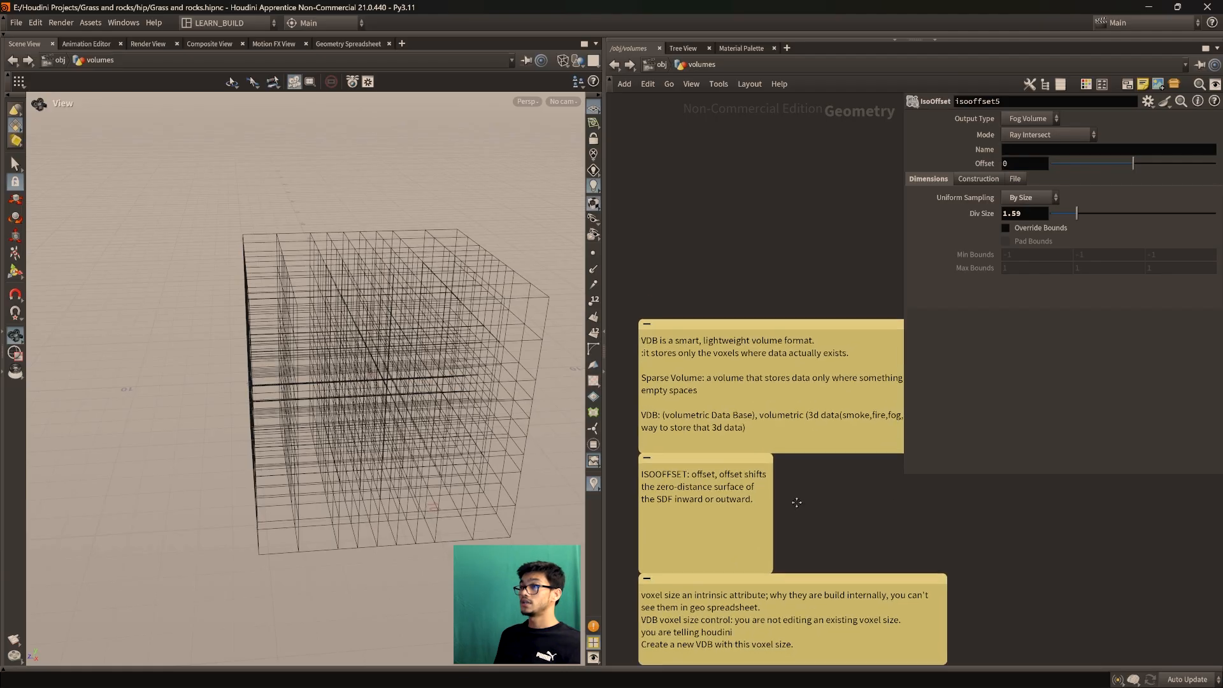
scroll(849, 543, "down", 4)
scroll(742, 496, "up", 4)
middle_click_drag(902, 590, 869, 446)
scroll(833, 560, "down", 5)
middle_click_drag(863, 500, 754, 546)
middle_click_drag(886, 528, 822, 625)
middle_click_drag(1040, 526, 757, 579)
scroll(827, 558, "up", 4)
middle_click_drag(819, 538, 741, 547)
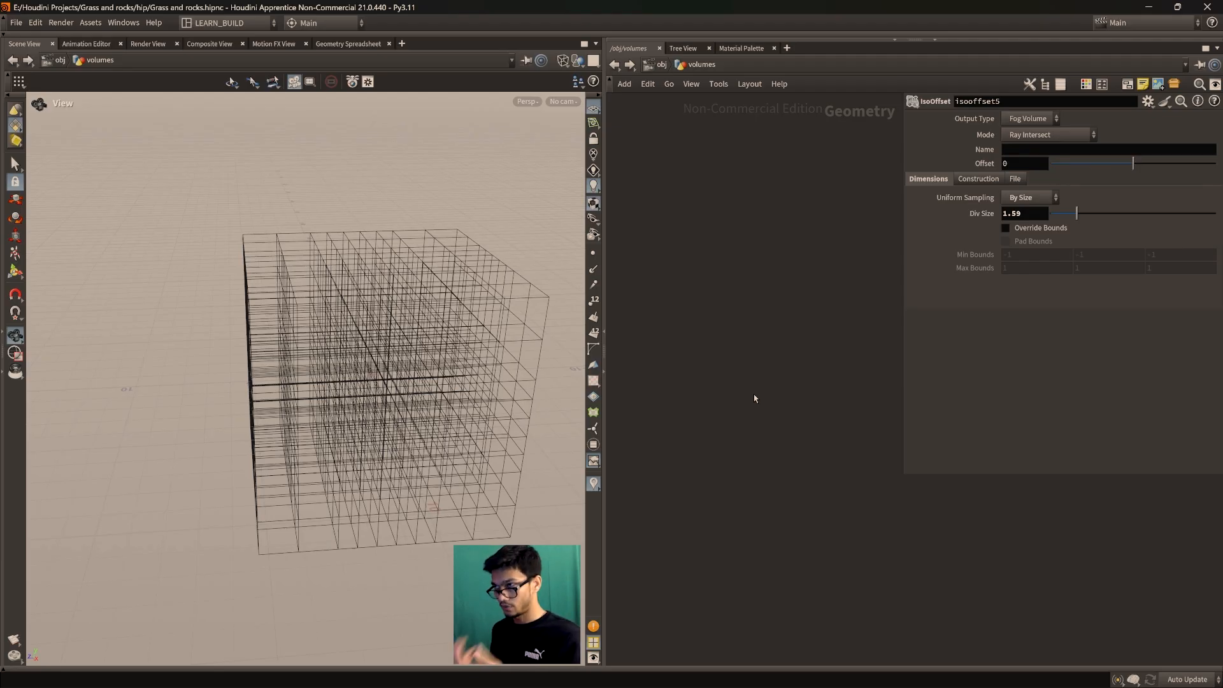
Add a Rubber Toy test geometry node to the network
key("Tab")
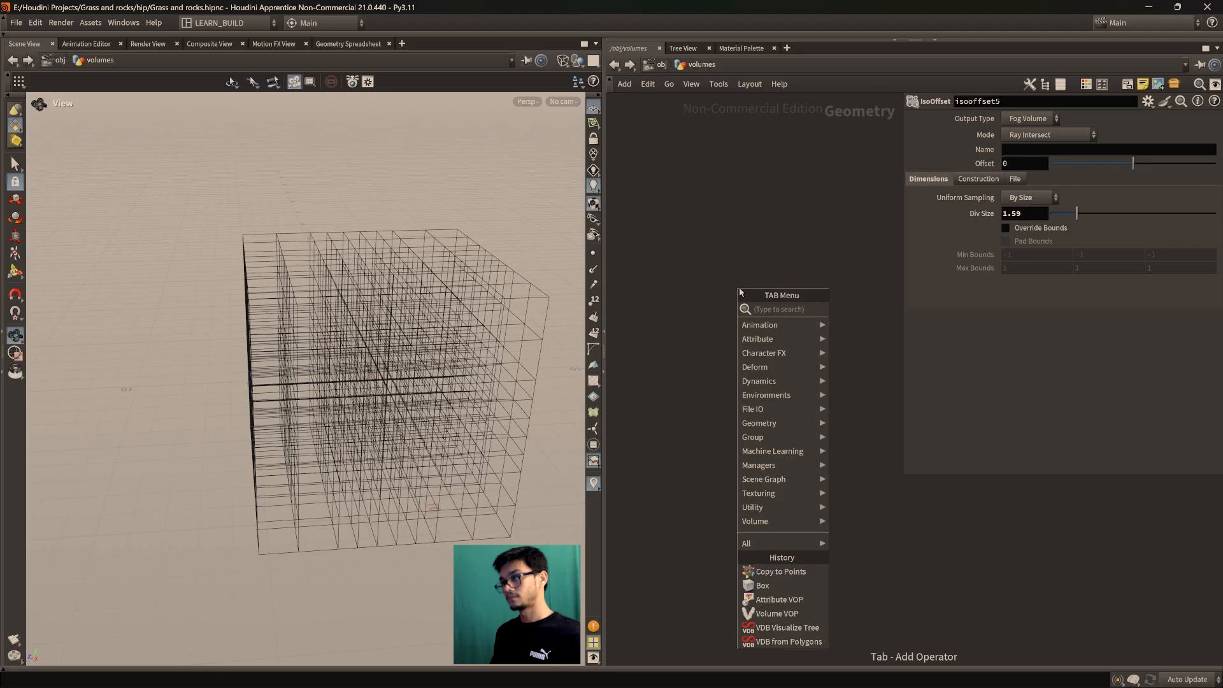
type("testgeo")
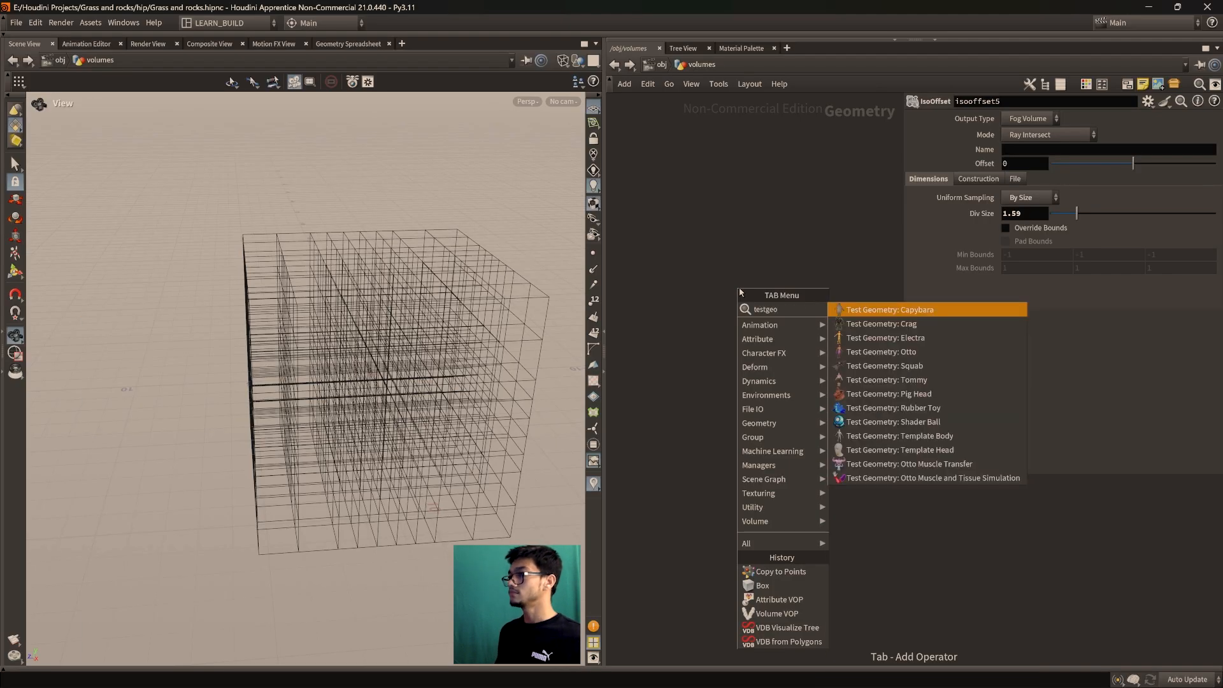
key("Down")
key("Down")
key("Down")
key("Down")
key("Down")
key("Down")
key("Down")
key("Return")
left_click(750, 338)
scroll(751, 341, "up", 4)
middle_click_drag(752, 340, 652, 452)
scroll(652, 453, "up", 1)
Wire a VDB from Polygons node under the rubber toy, display it and frame it
left_click(719, 411)
key("Tab")
type("vdbfromp")
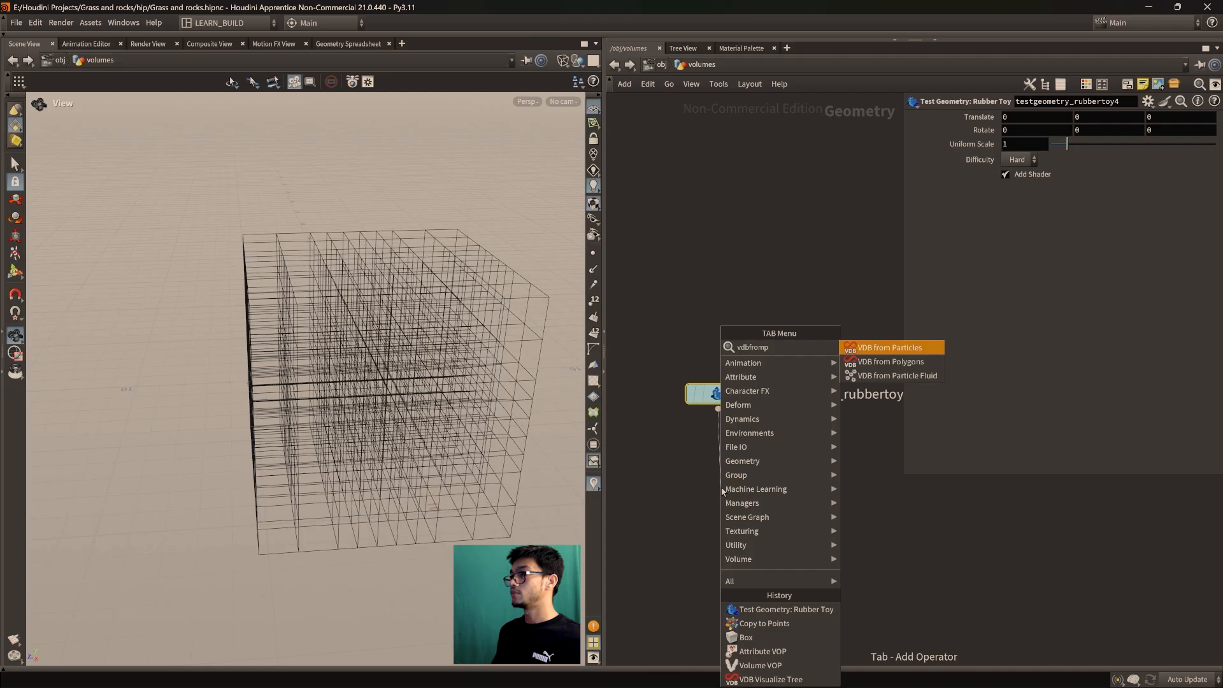
key("Down")
key("Return")
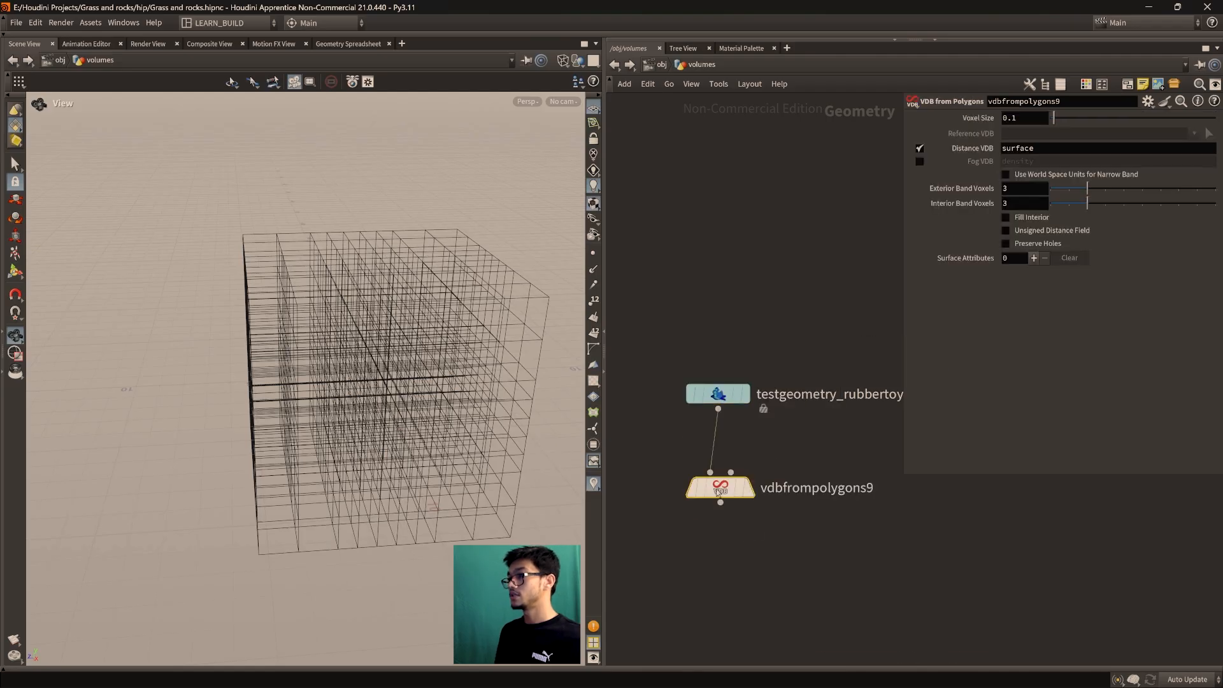
left_click(758, 461)
key("f")
mouse_move(437, 387)
left_mouse_down()
mouse_move(416, 406)
mouse_move(425, 397)
left_mouse_up()
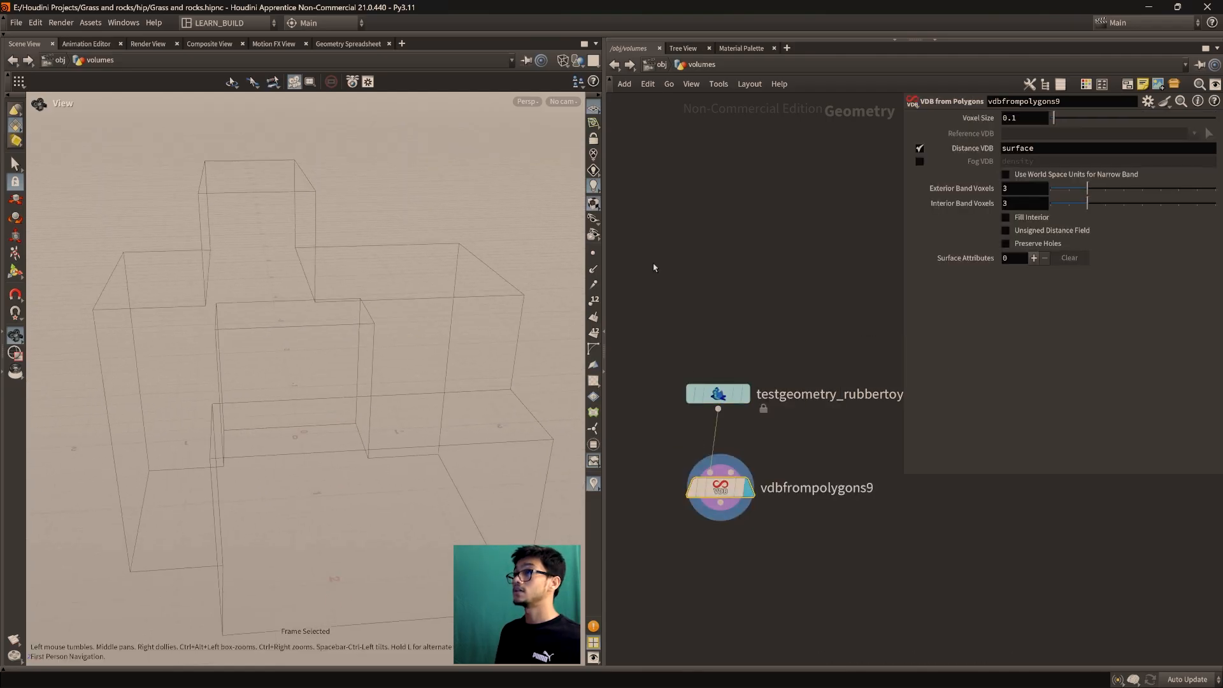
Switch the viewport to smooth shaded and turn off Distance VDB
left_click(593, 204)
left_click(614, 213)
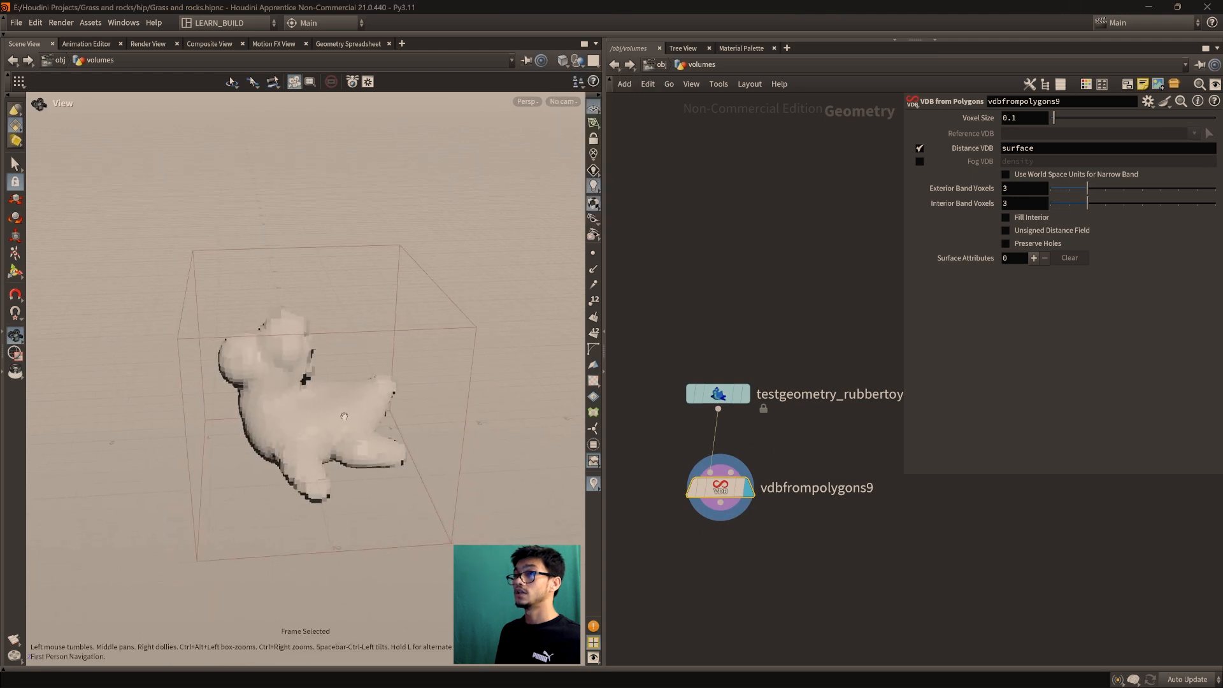
left_click_drag(344, 416, 319, 420)
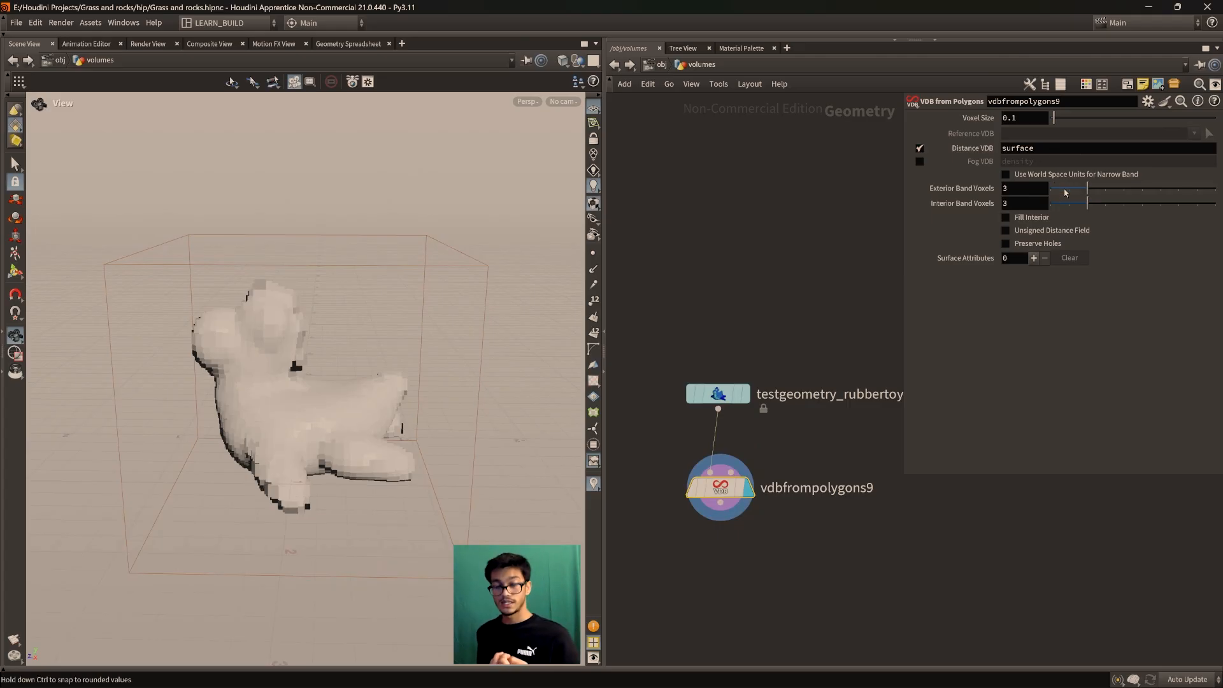
left_click(919, 147)
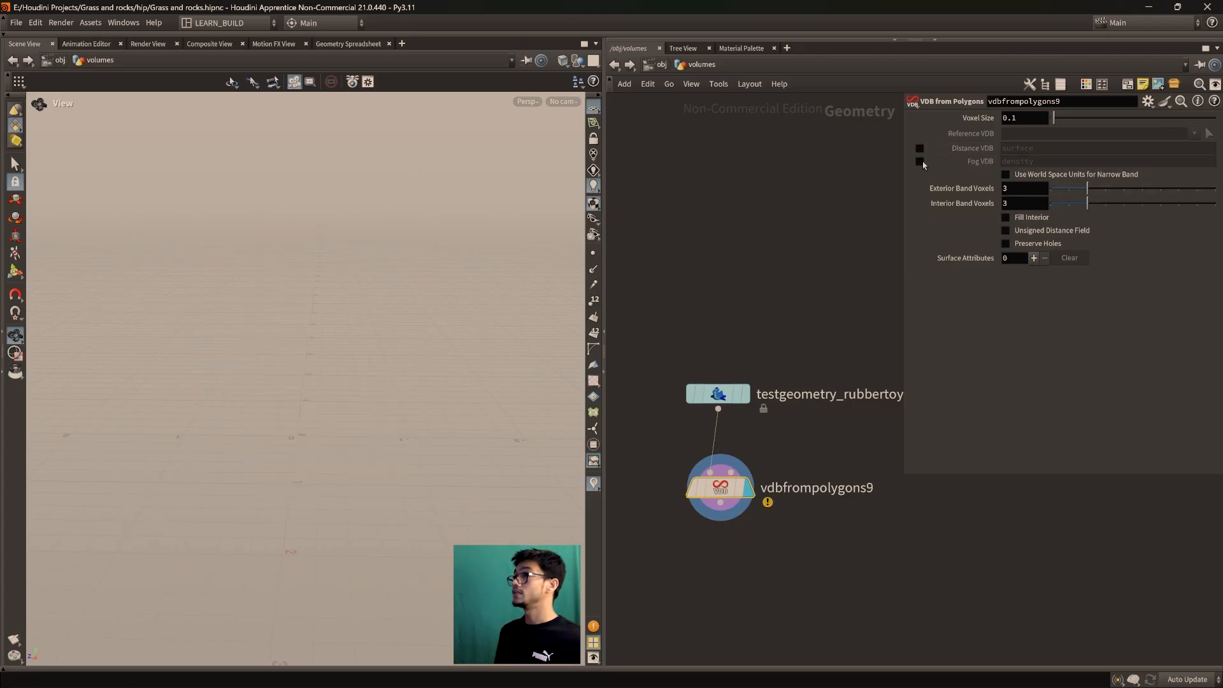
Enable the Fog VDB output named density on vdbfrompolygons9
left_click(919, 161)
scroll(382, 406, "up", 3)
left_click_drag(252, 421, 322, 415)
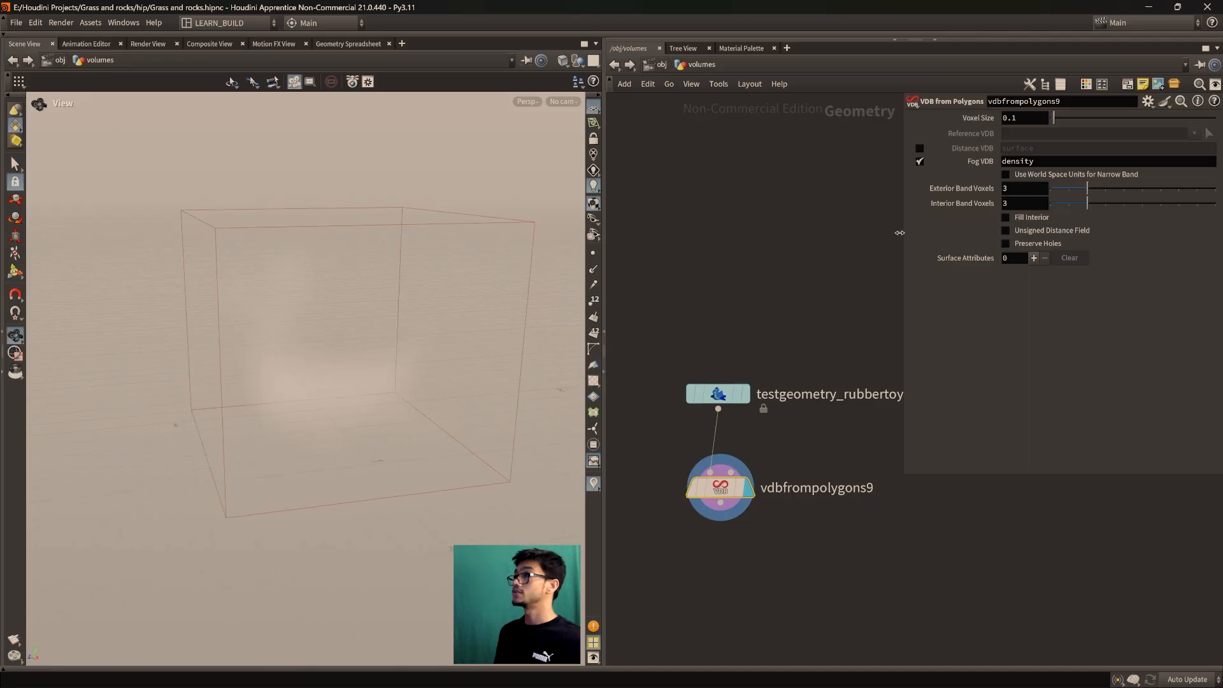
left_click_drag(1034, 161, 994, 164)
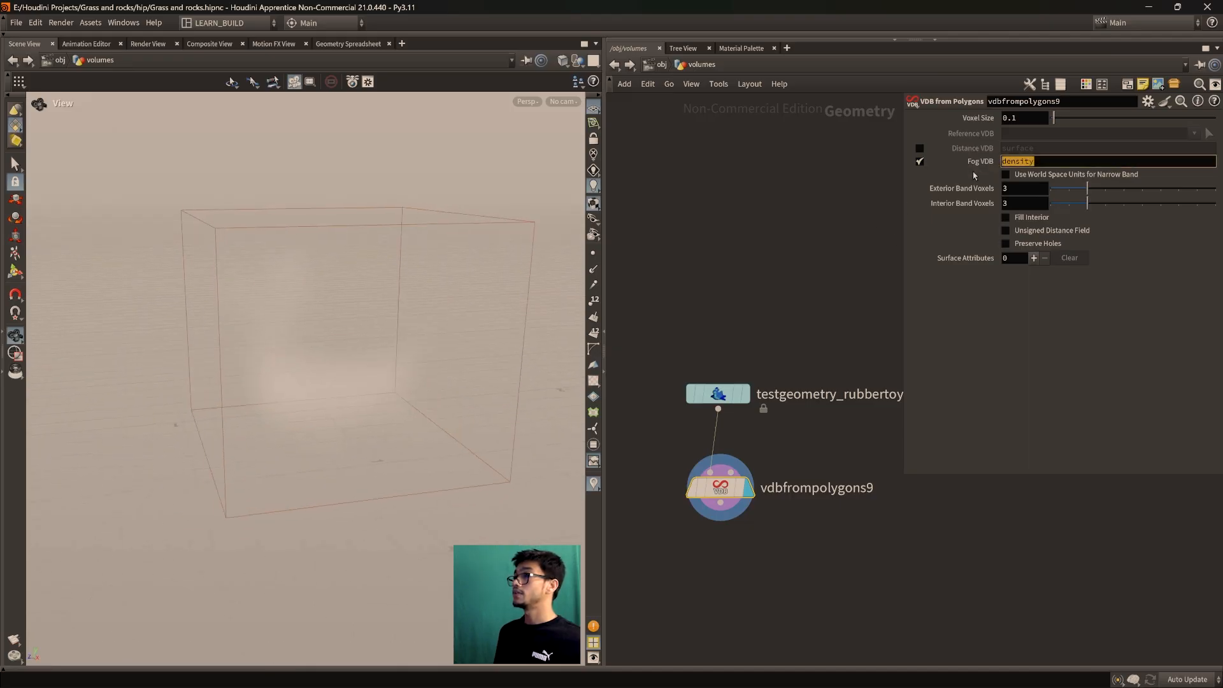
left_click(1055, 327)
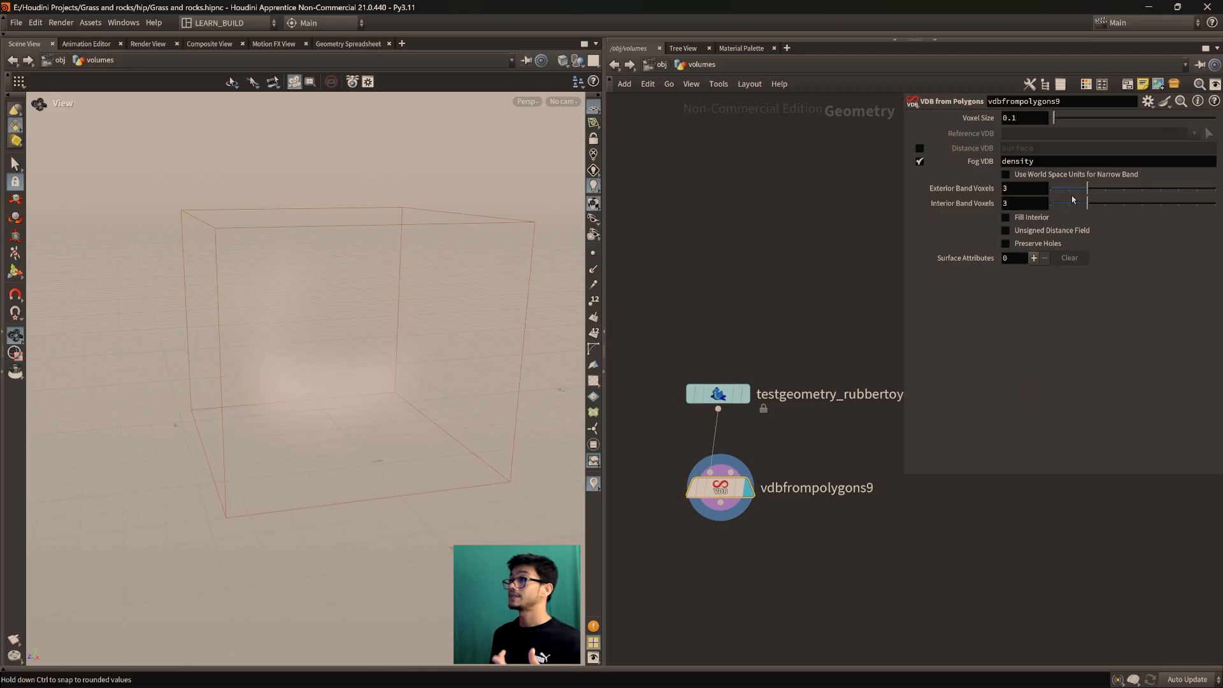
double_click(1002, 162)
left_click(1062, 386)
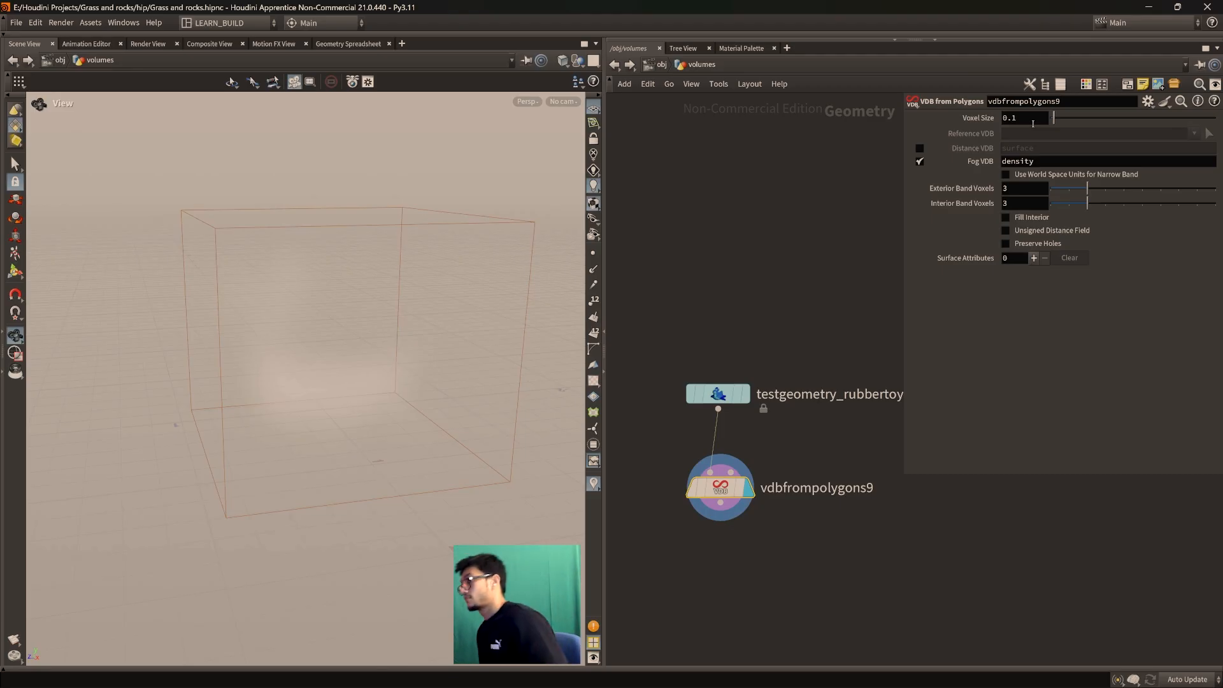
Set the Voxel Size to 0.01 and orbit the refined fog volume
left_click(1032, 122)
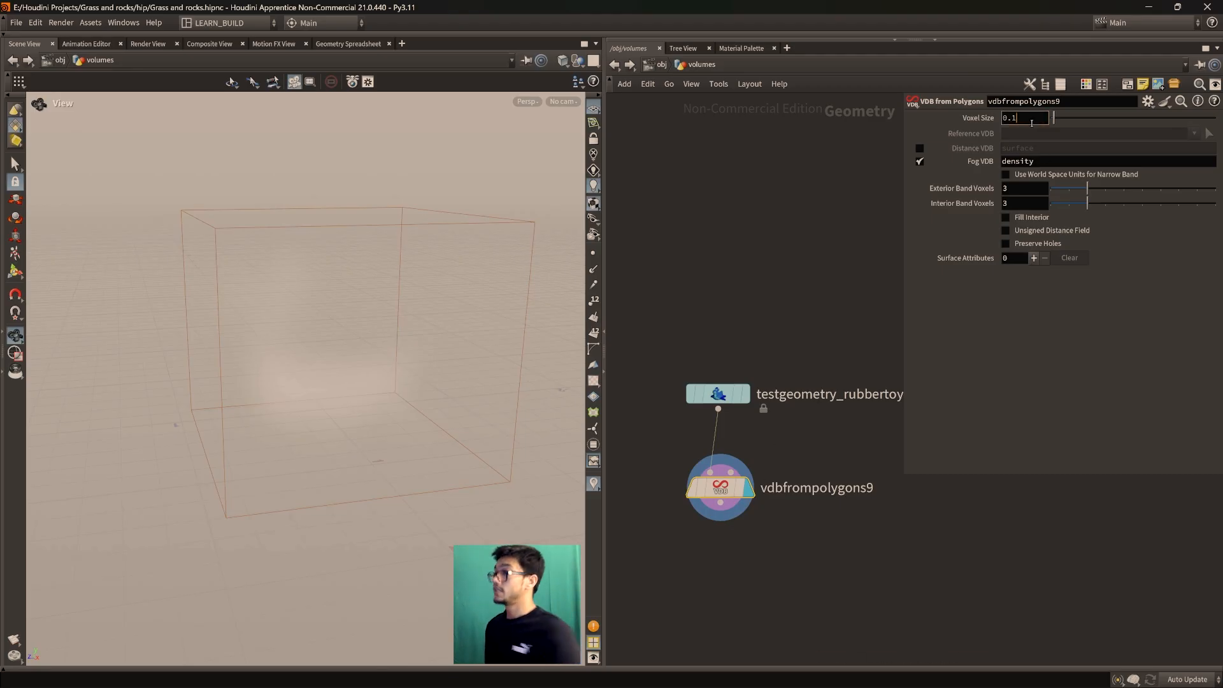
key("BackSpace")
type("01")
key("Return")
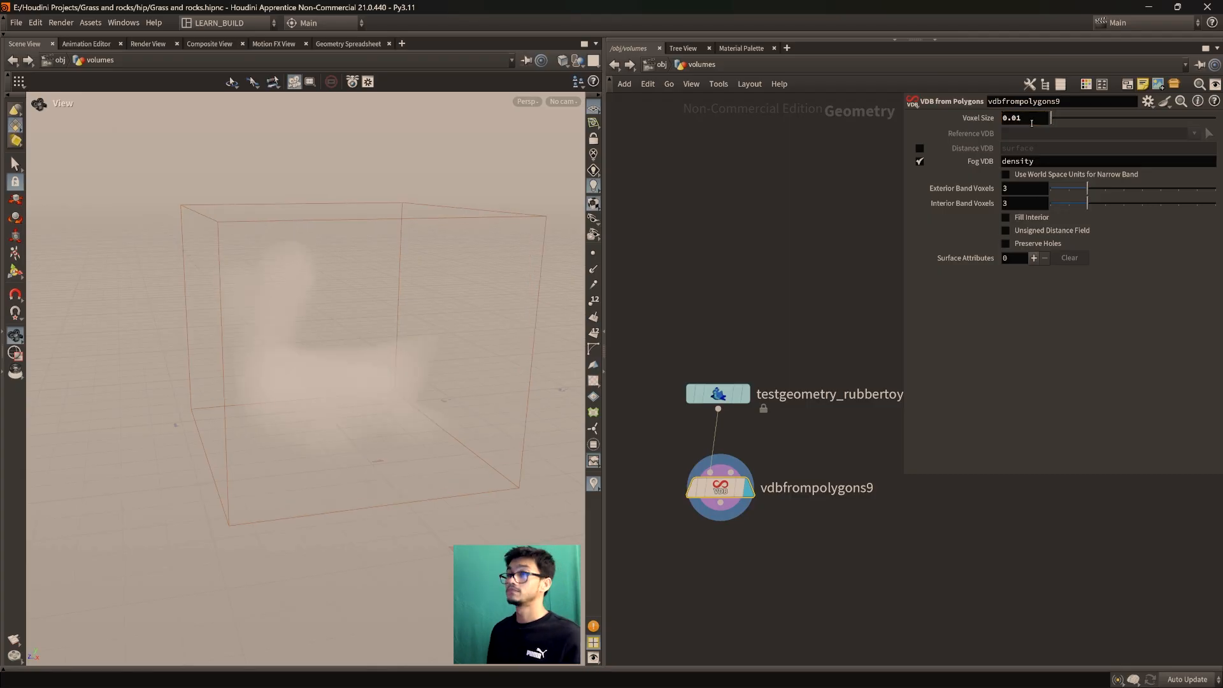
key("f")
right_click_drag(344, 353, 350, 388)
left_click_drag(350, 388, 354, 433)
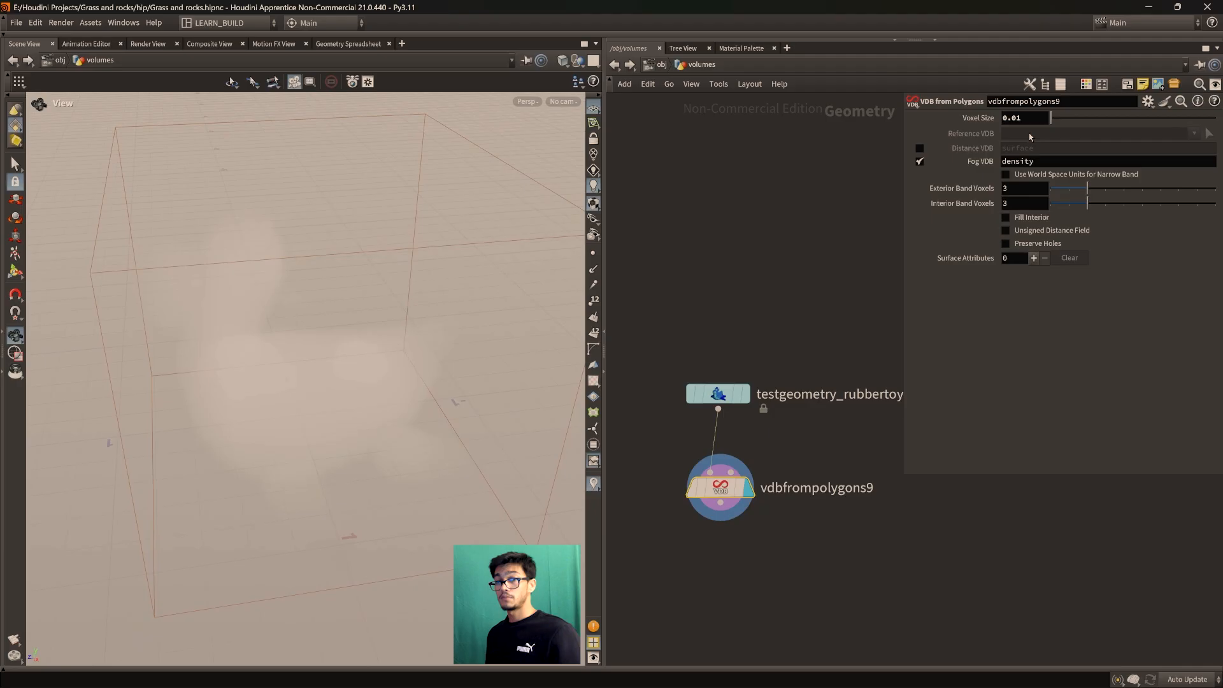
left_click_drag(265, 314, 246, 340)
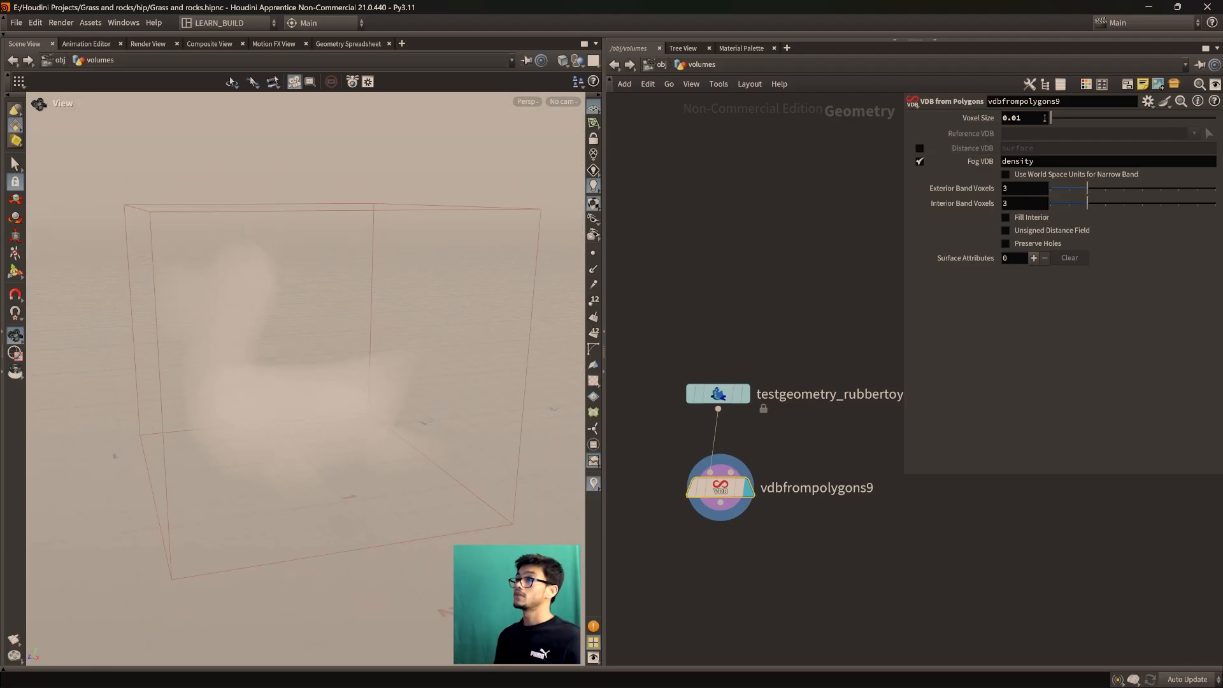
left_click_drag(496, 426, 315, 396)
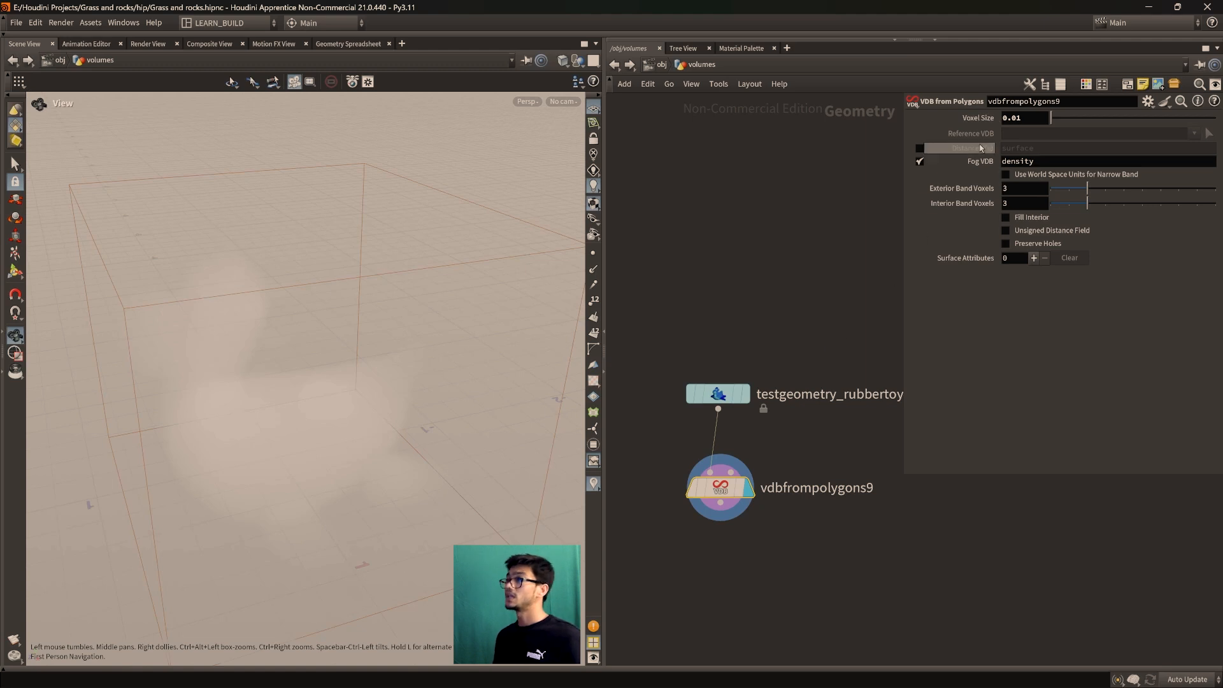
left_click_drag(340, 371, 420, 385)
Move the rubbertoy and vdbfrompolygons9 nodes higher in the network
left_click_drag(718, 394, 720, 314)
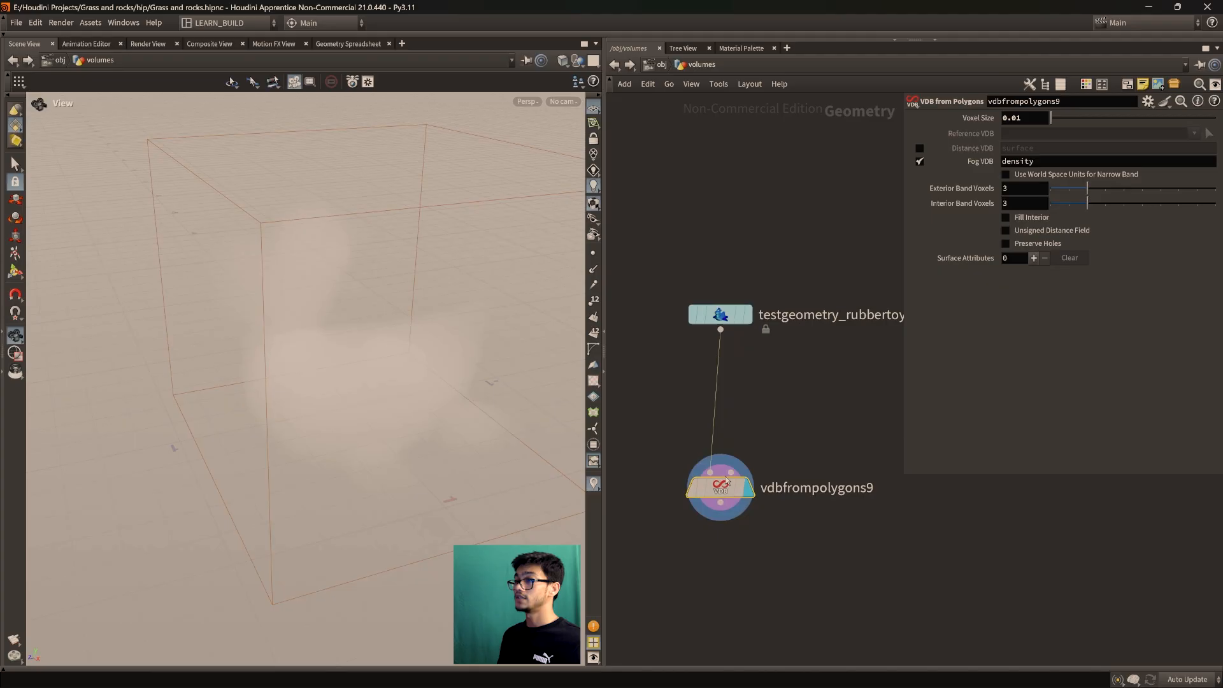
left_click_drag(720, 487, 721, 432)
scroll(786, 524, "down", 3)
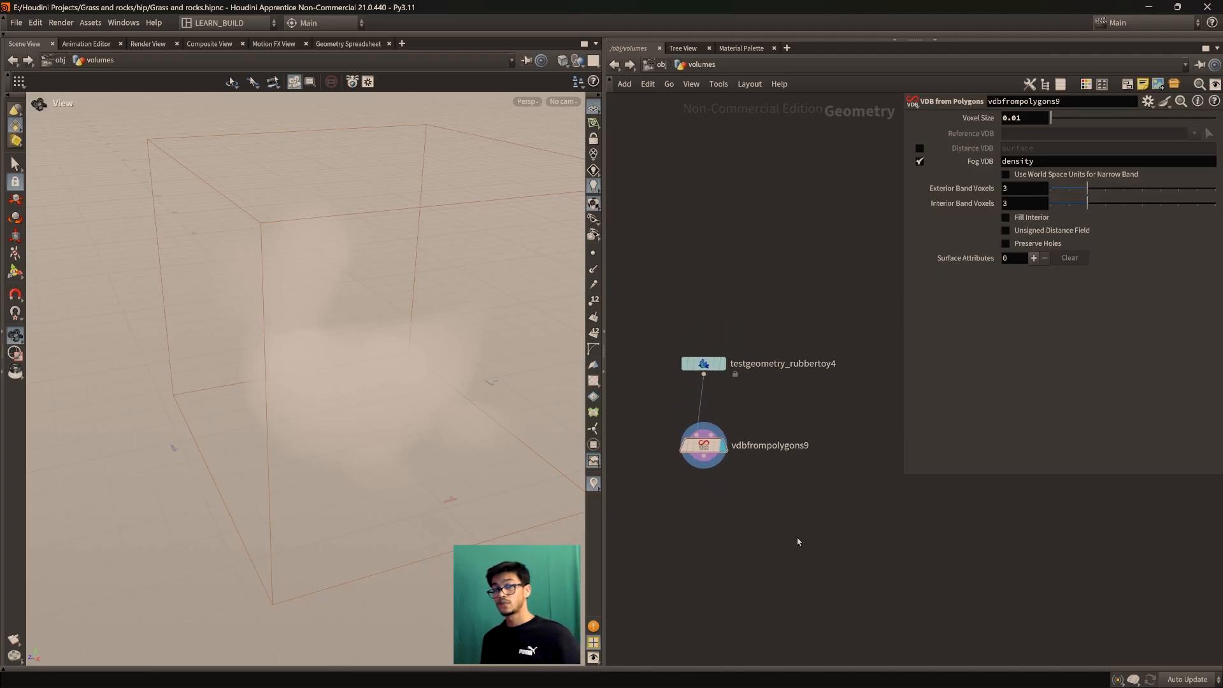
key("Tab")
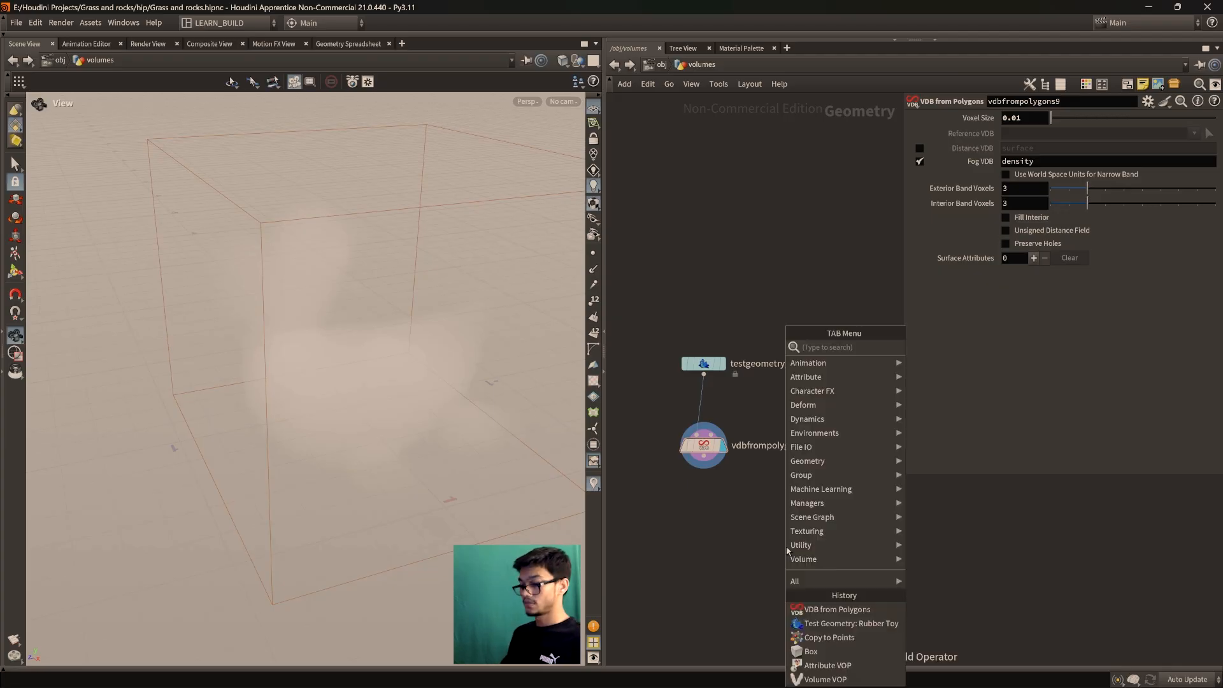
Add volumevisualization4 fed by vdbfrompolygons9 and display its smoke view
type("volu")
key("BackSpace")
key("BackSpace")
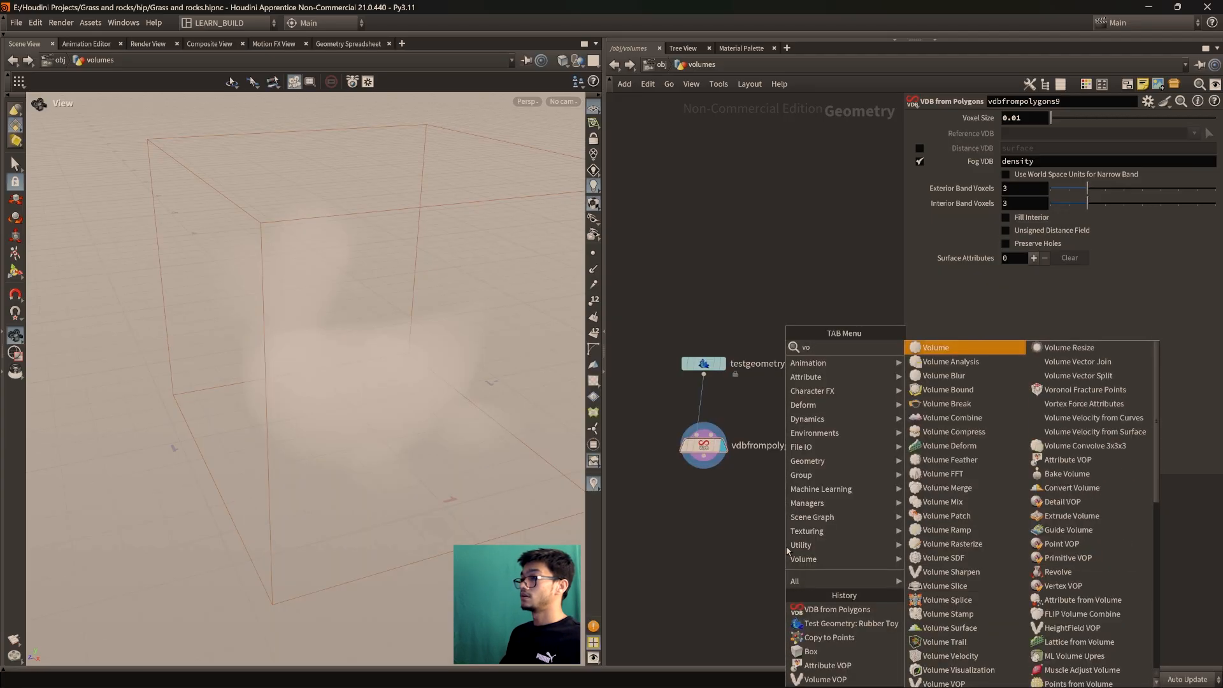
type("lumevi")
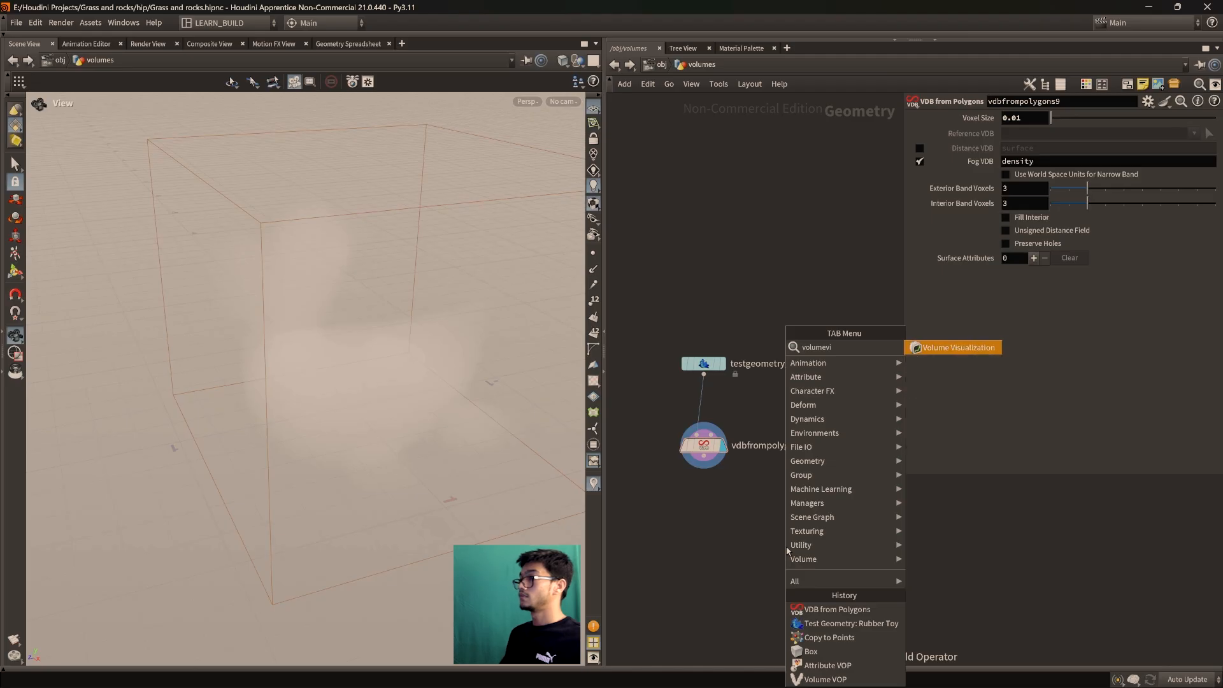
key("Return")
left_click(694, 577)
left_click_drag(694, 567, 697, 565)
left_click_drag(698, 577, 708, 557)
mouse_move(712, 556)
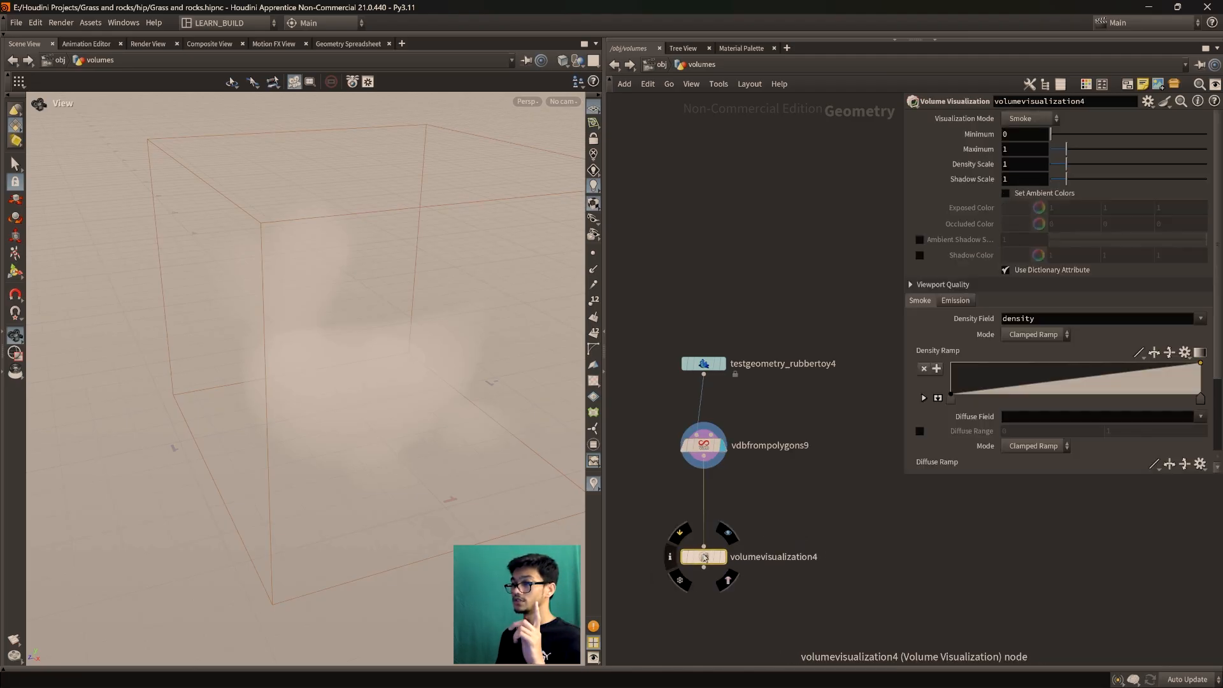
left_click(730, 535)
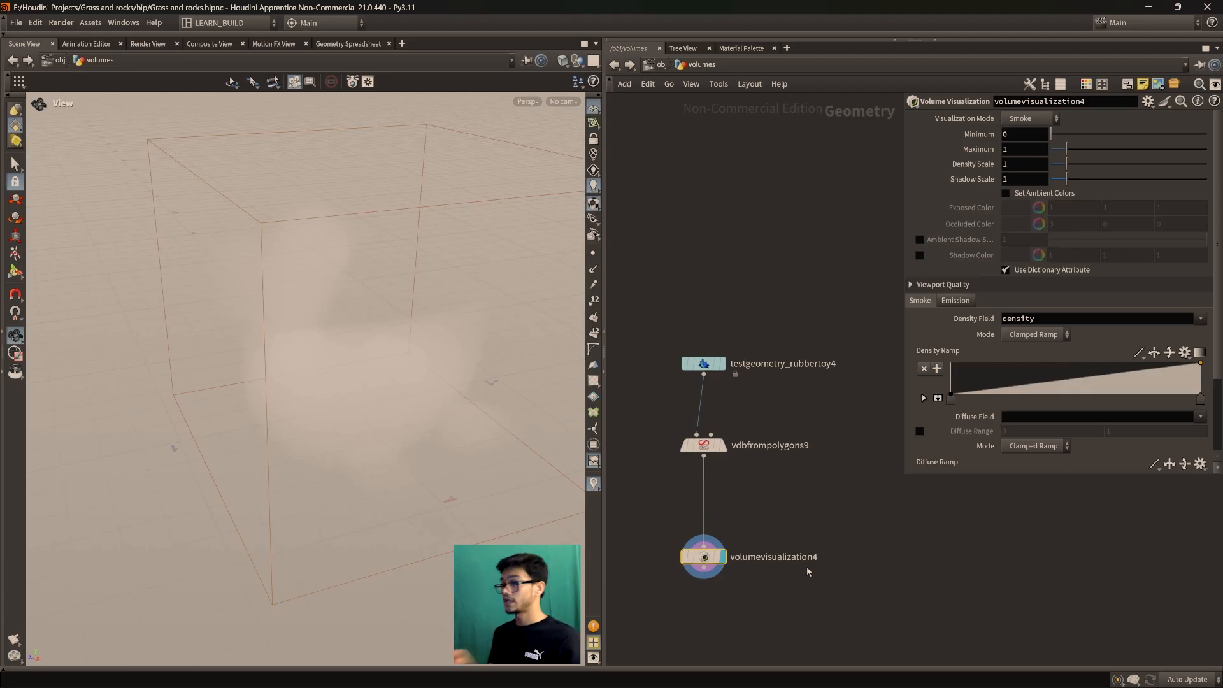
Orbit the smoke toy and move volumevisualization4 up under the VDB node
left_click_drag(309, 376, 299, 431)
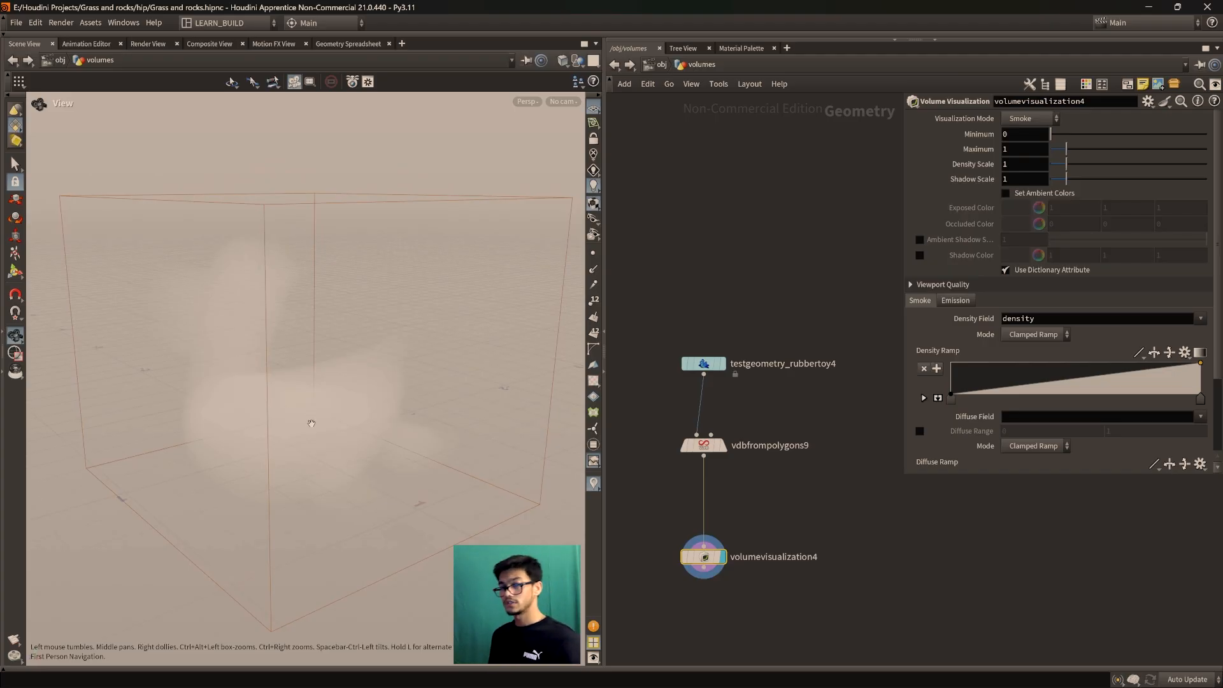
mouse_move(379, 434)
left_mouse_down()
mouse_move(410, 446)
mouse_move(388, 415)
mouse_move(370, 438)
left_mouse_up()
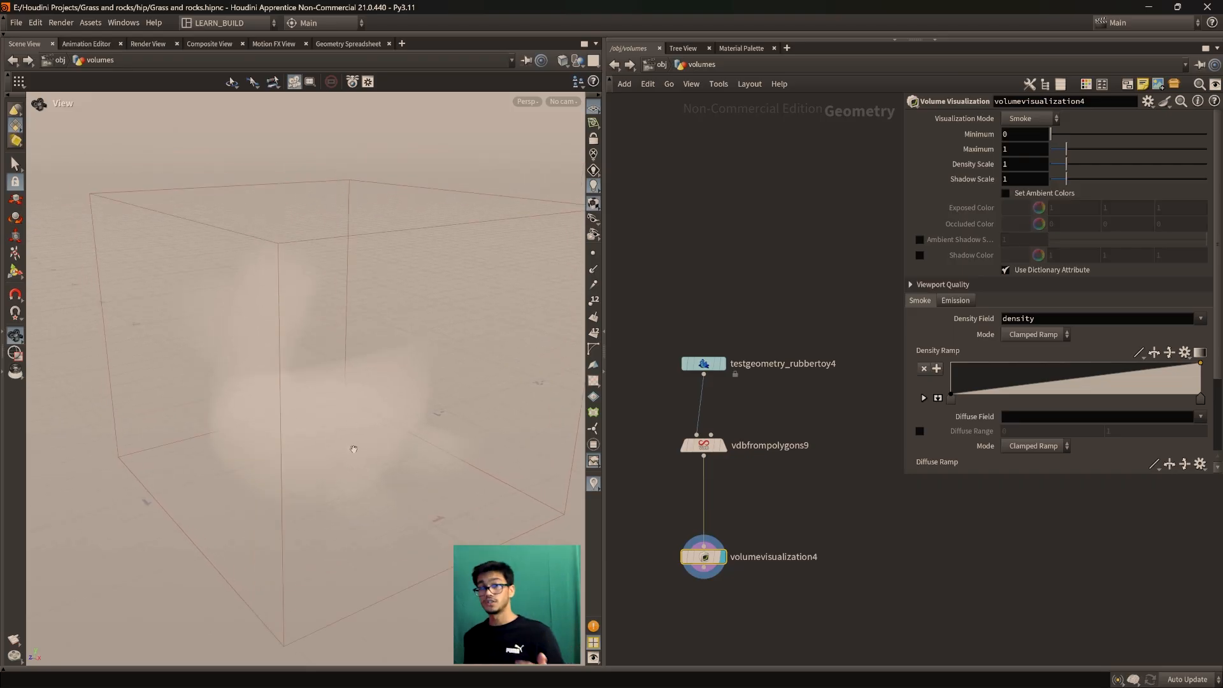
mouse_move(343, 437)
left_mouse_down()
mouse_move(353, 447)
mouse_move(374, 431)
mouse_move(341, 458)
left_mouse_up()
left_click_drag(705, 556, 701, 534)
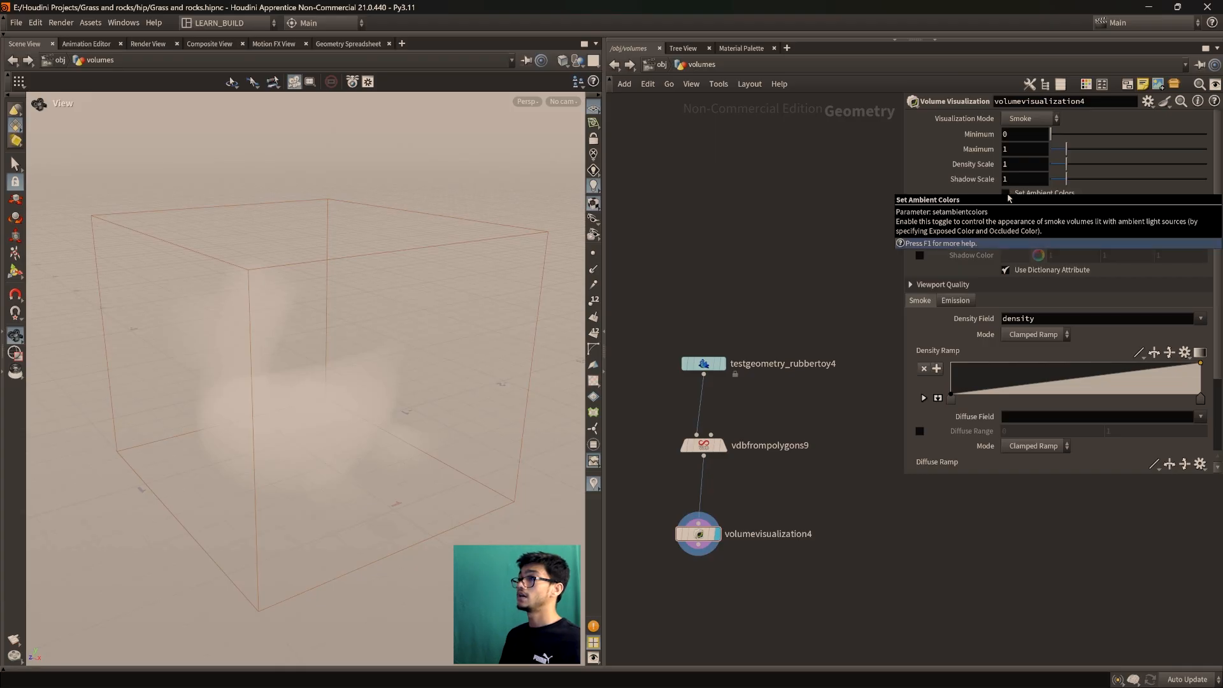
Enable Set Ambient Colors and raise the Density Scale to 10
left_click(1006, 193)
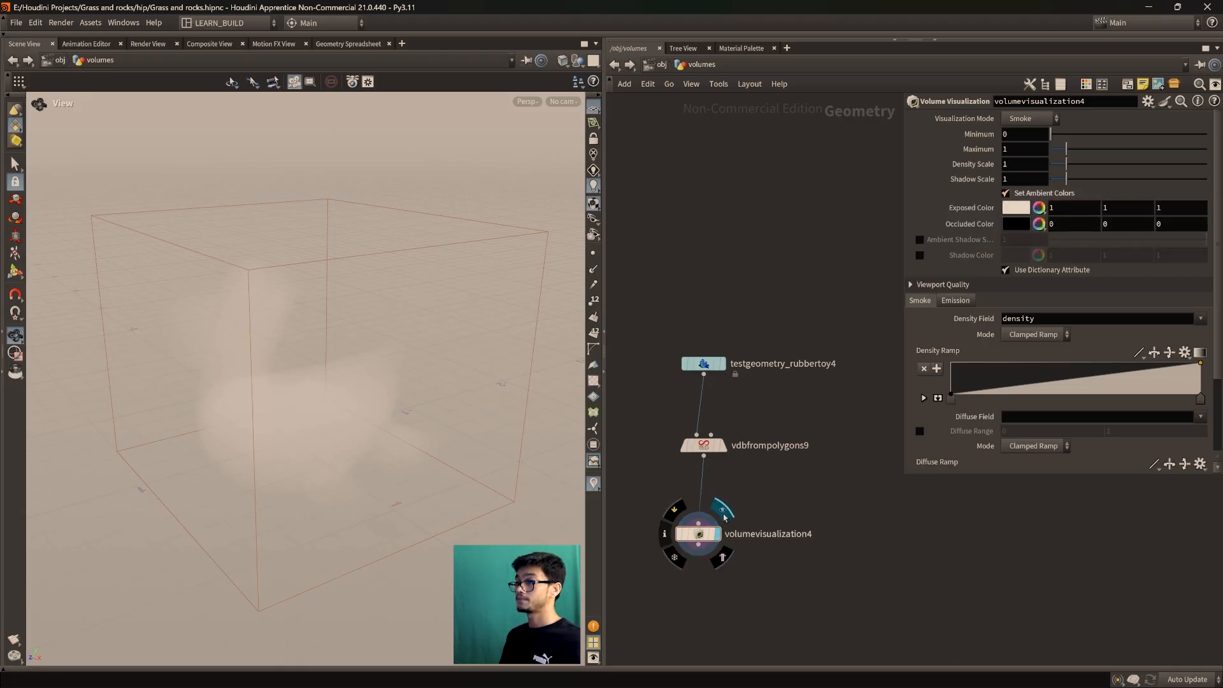
scroll(316, 467, "up", 2)
scroll(316, 467, "down", 2)
scroll(310, 455, "up", 1)
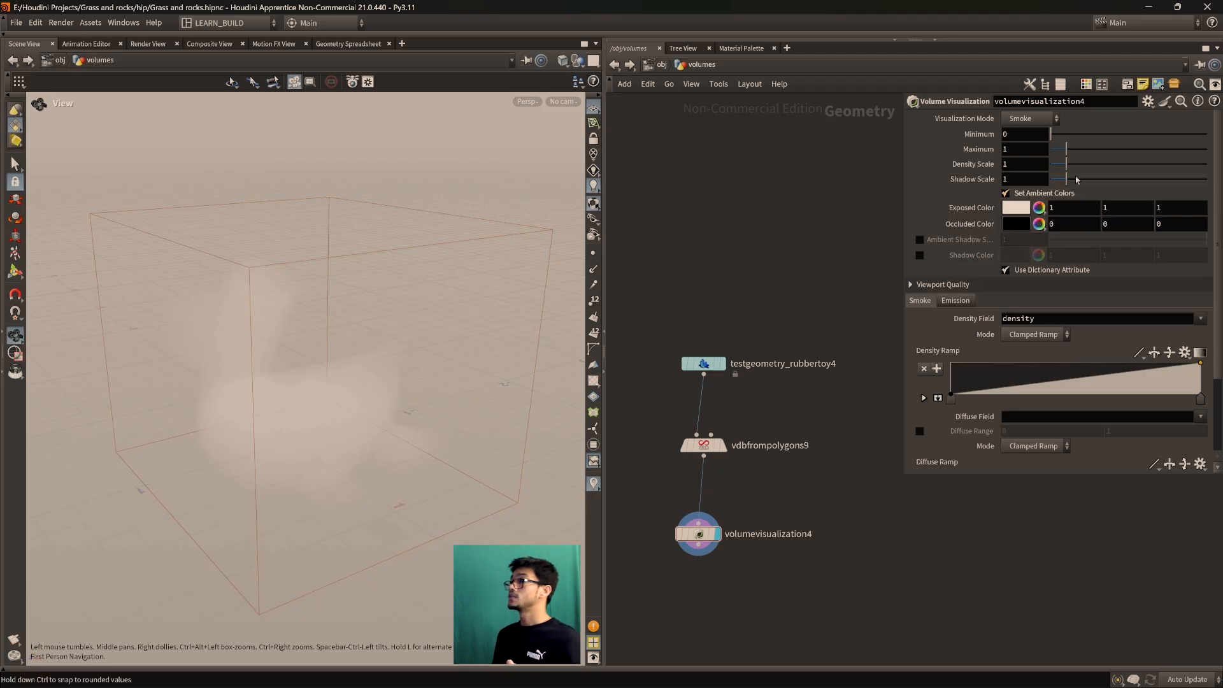
left_click_drag(1066, 164, 1207, 164)
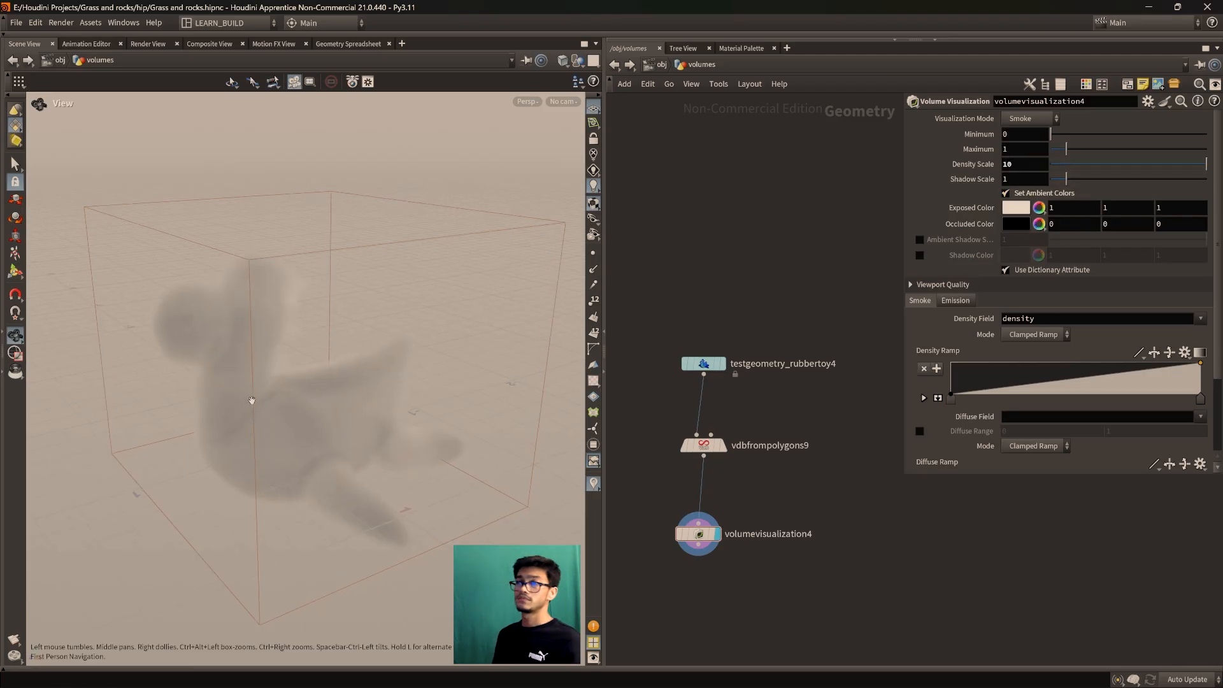
Orbit the denser smoke toy and straighten the wire into volumevisualization4
right_click_drag(248, 405, 328, 376)
left_click_drag(329, 376, 345, 399)
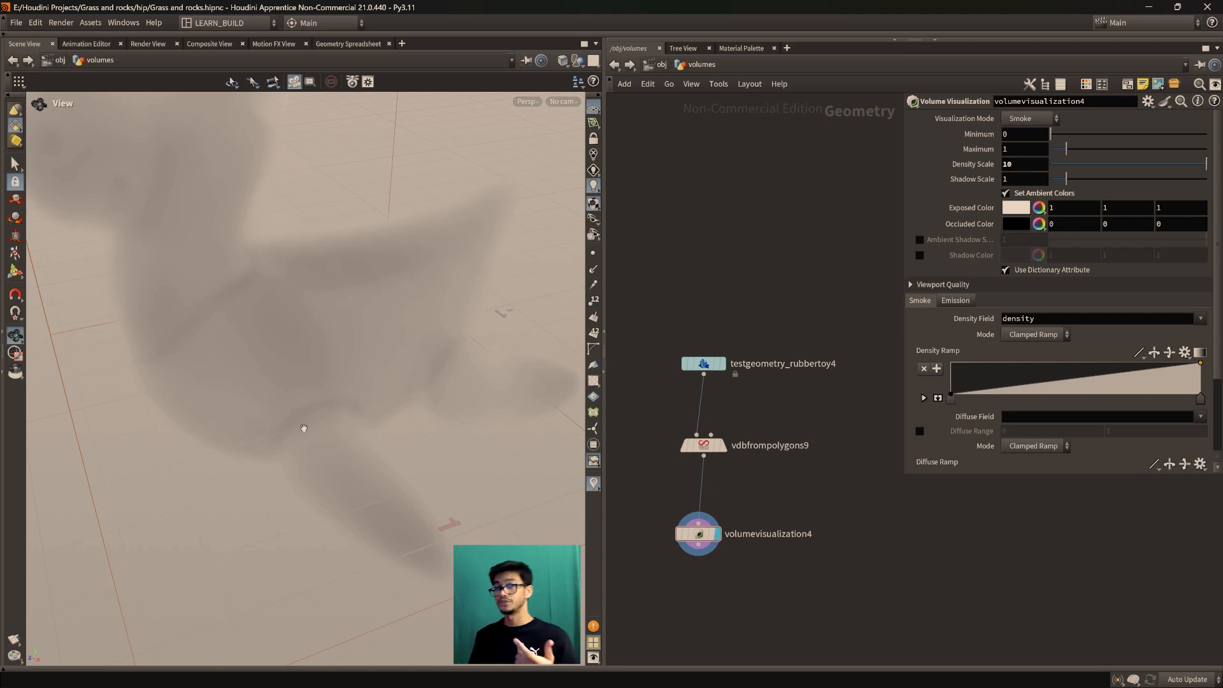
right_click_drag(325, 413, 284, 334)
mouse_move(287, 446)
left_mouse_down()
mouse_move(281, 401)
mouse_move(306, 432)
mouse_move(298, 441)
left_mouse_up()
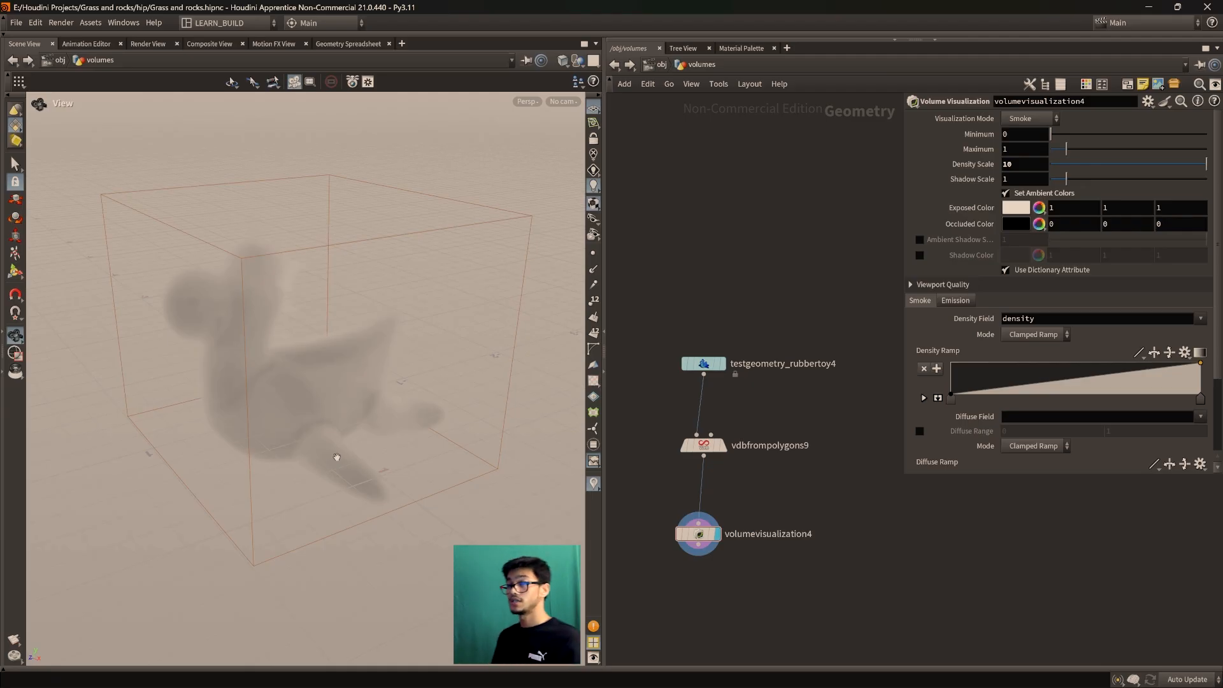
left_click_drag(448, 445, 426, 457)
left_click_drag(699, 542, 704, 543)
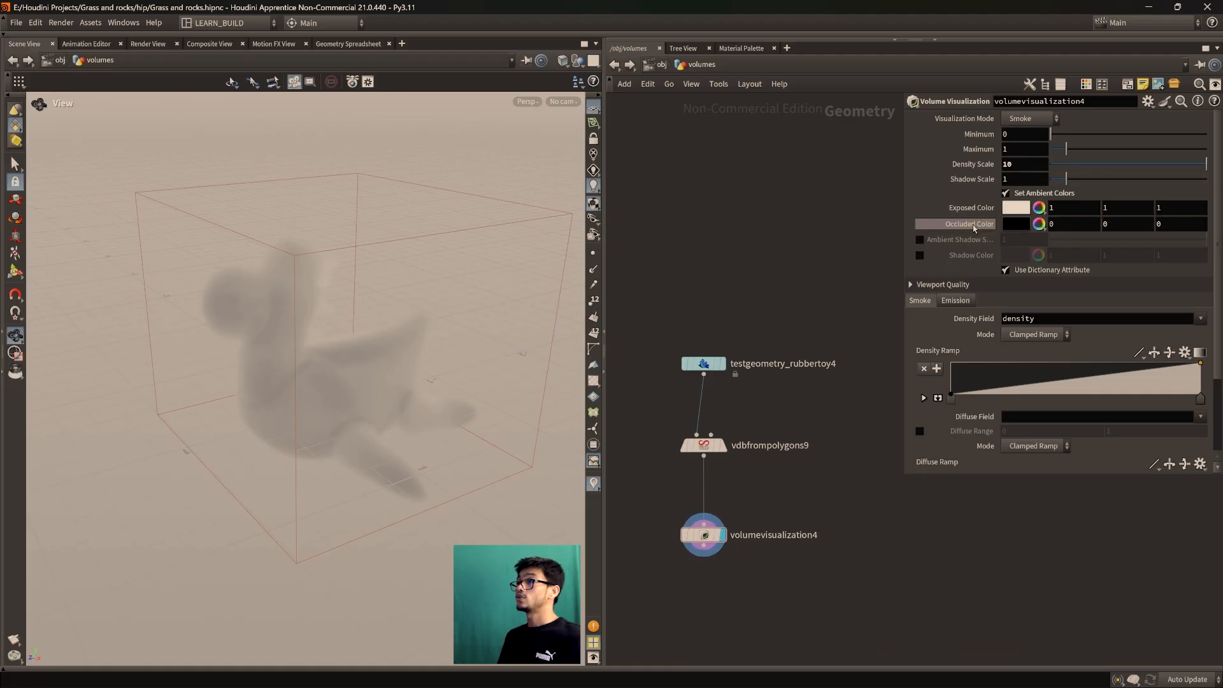
Set the Occluded Color to dark red (0.5, 0, 0) in the colour editor, then close it
left_click(1010, 224)
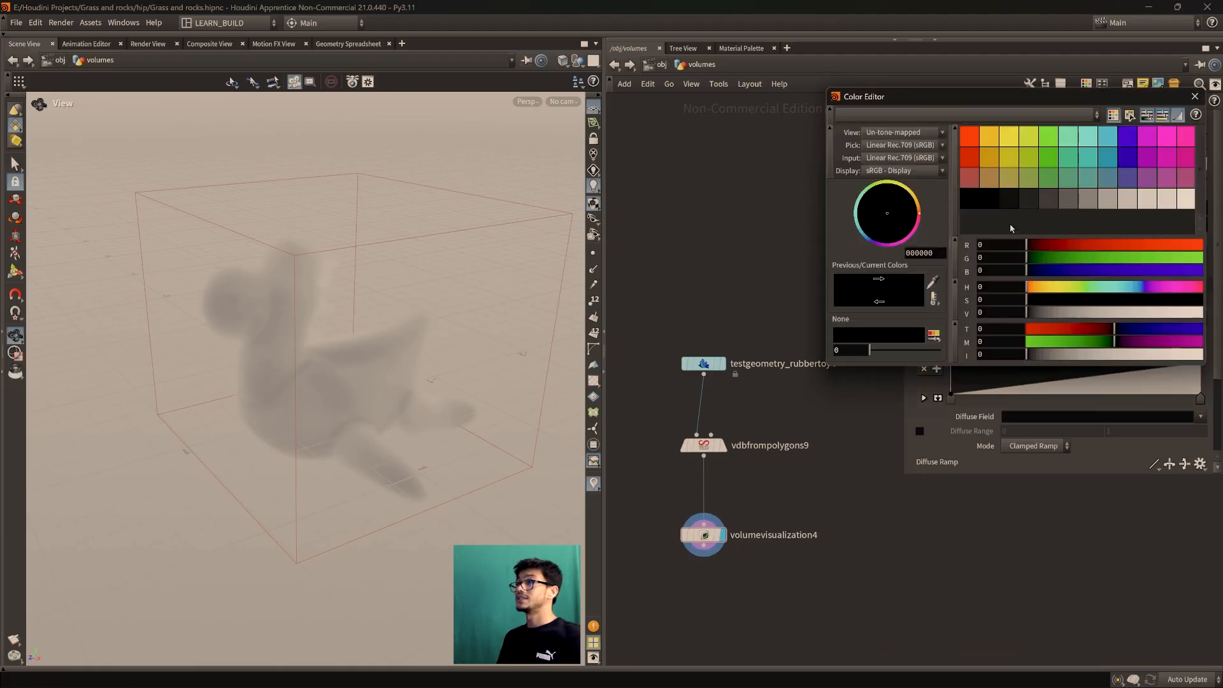
left_click_drag(979, 102, 958, 125)
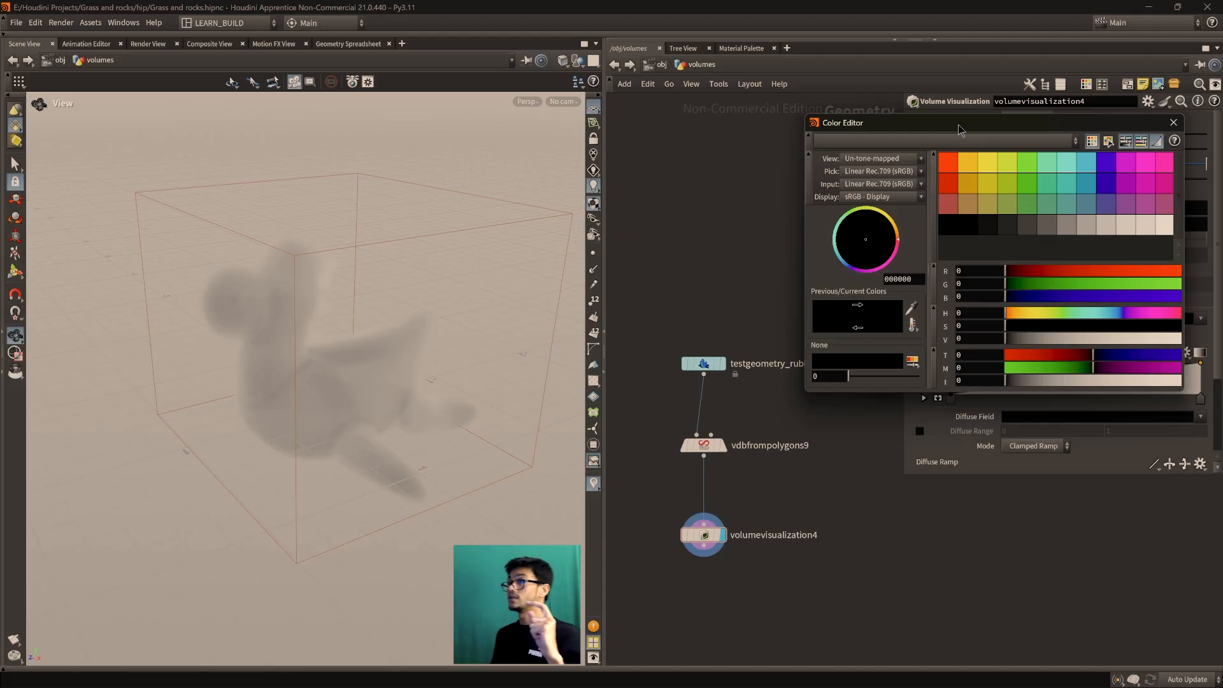
left_click_drag(962, 130, 974, 295)
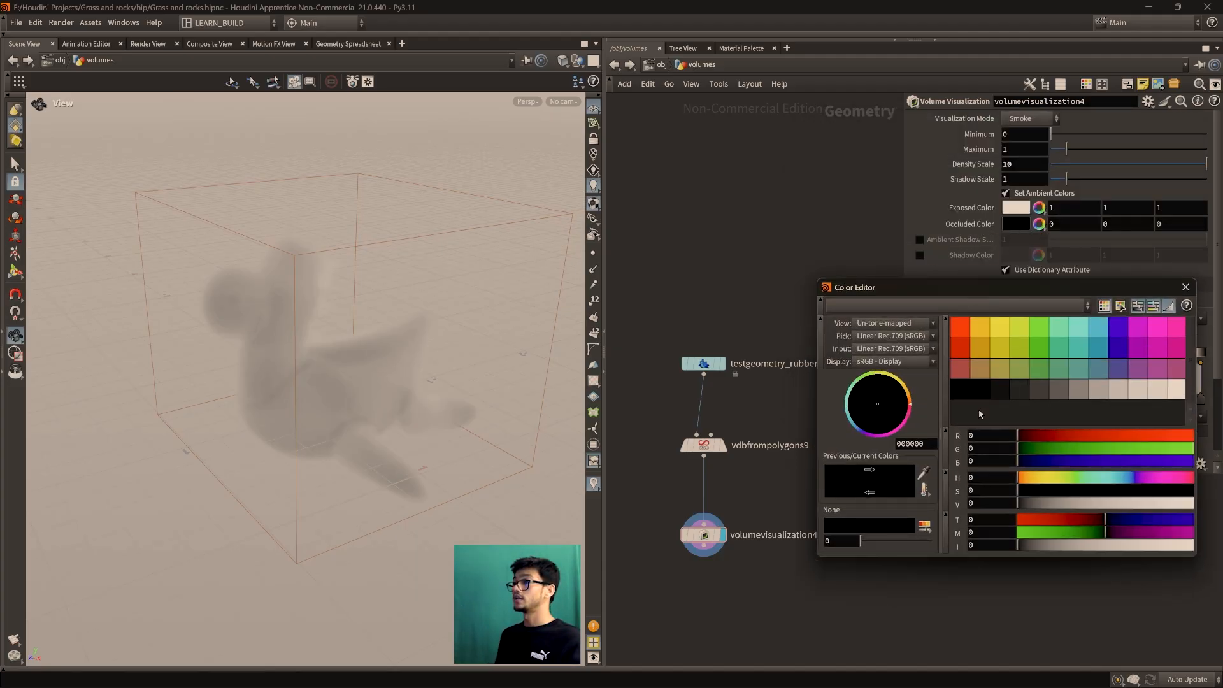
left_click(966, 349)
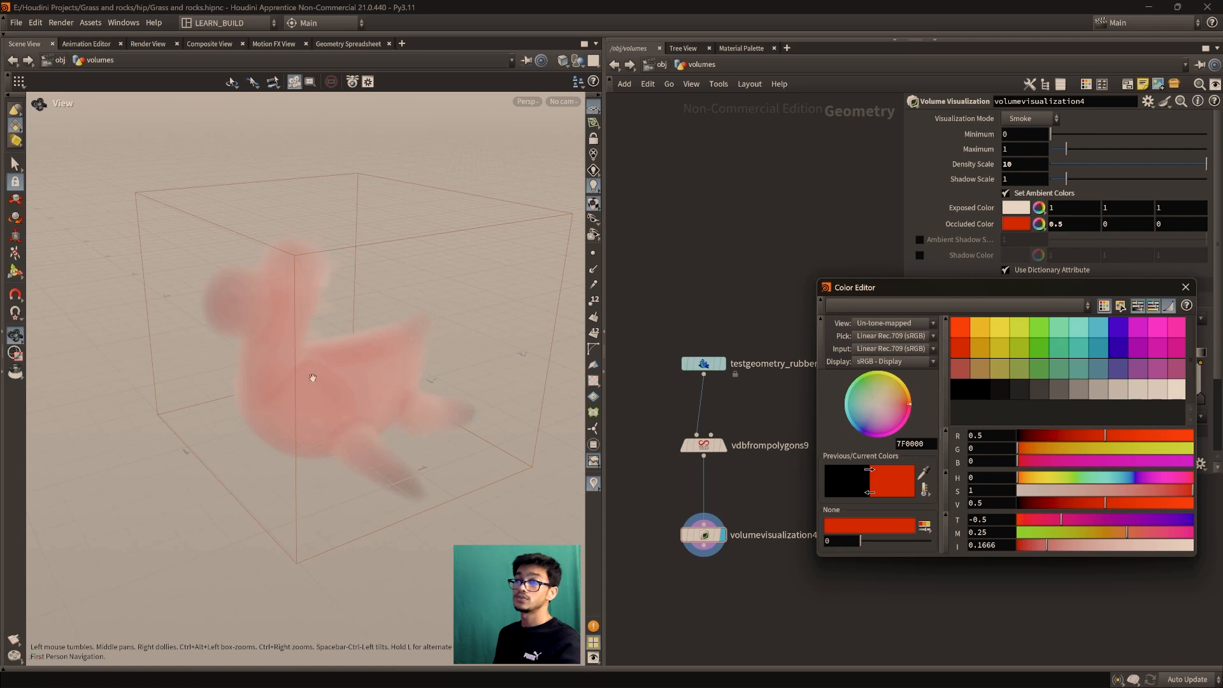
scroll(313, 378, "up", 5)
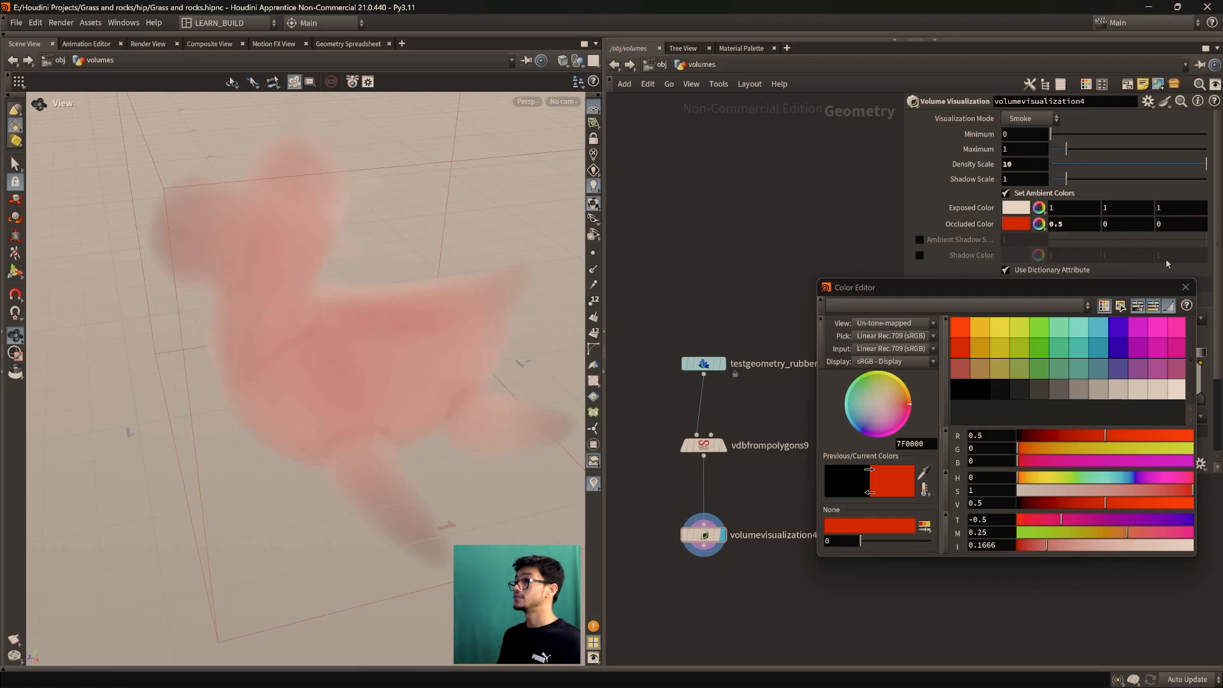
left_click(1186, 290)
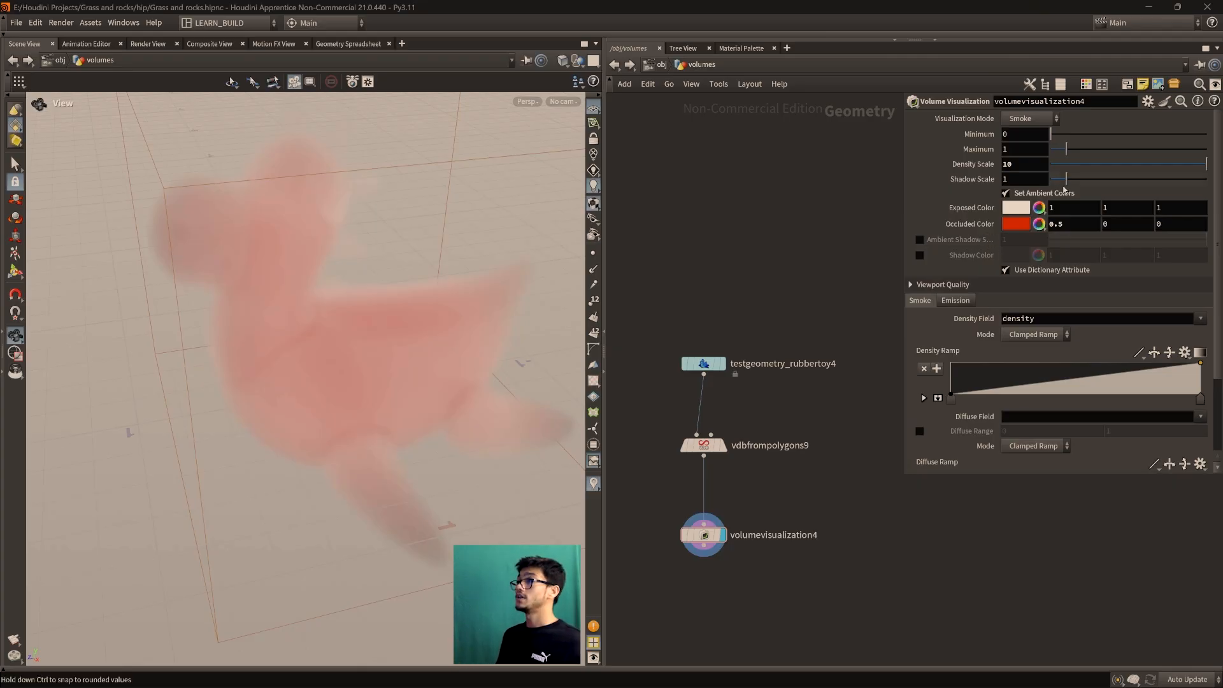
Test a much lower Density Scale on volumevisualization4, restore it, and orbit around the smoke toy
left_click_drag(1159, 164, 1207, 166)
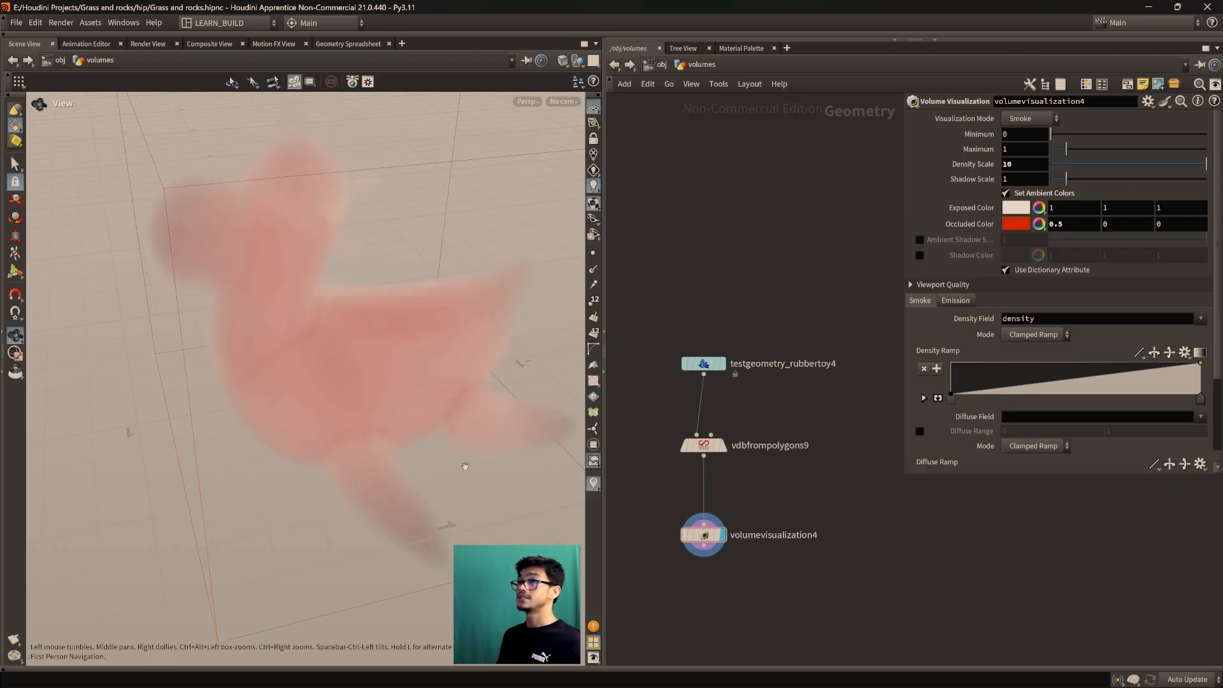
scroll(376, 437, "down", 2)
left_click_drag(248, 439, 310, 418)
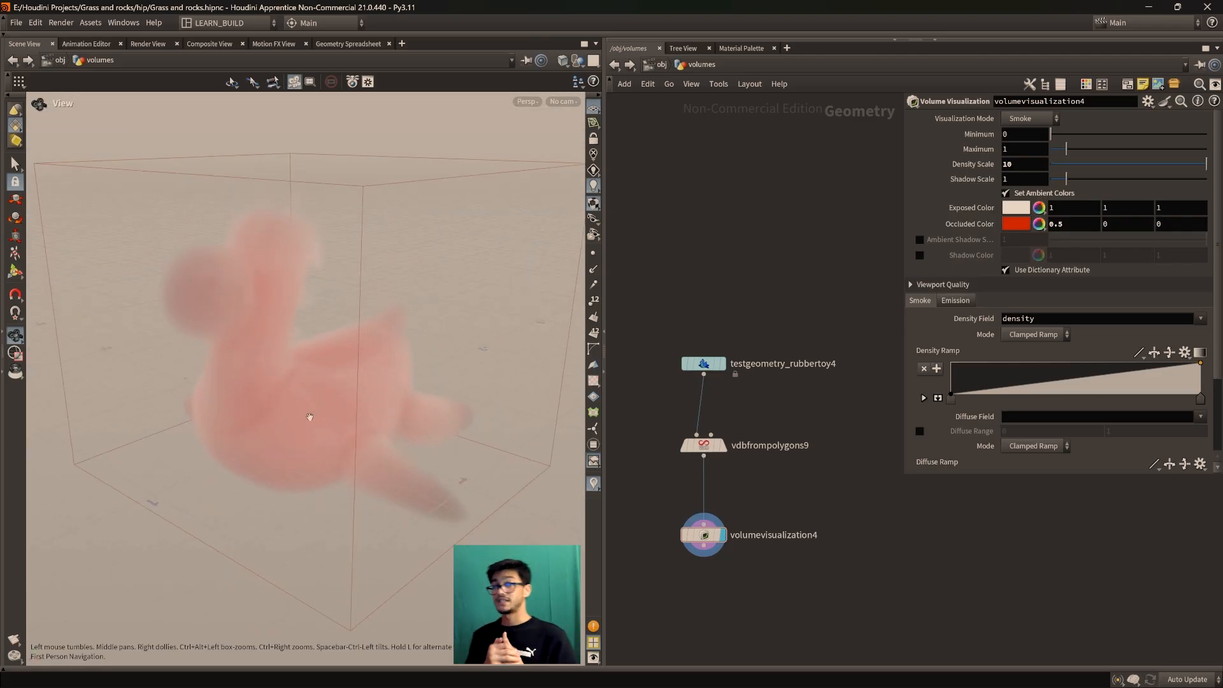
left_click_drag(376, 404, 312, 426)
scroll(297, 404, "down", 2)
scroll(311, 407, "up", 2)
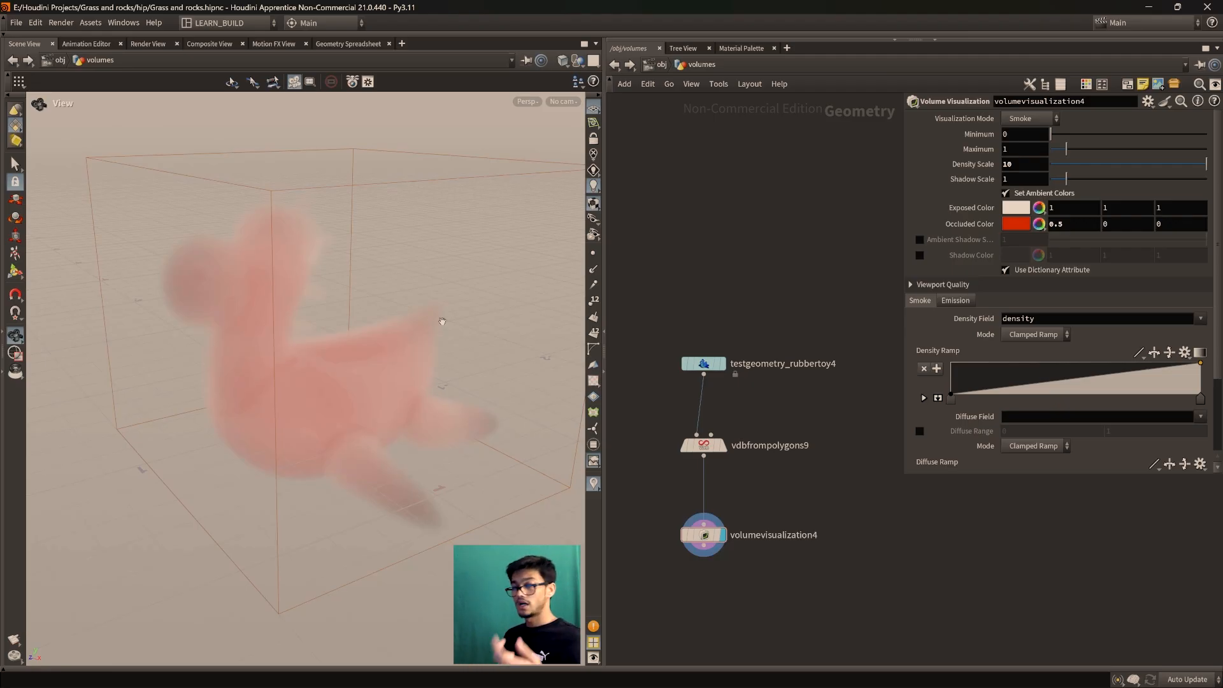
left_click_drag(305, 382, 288, 430)
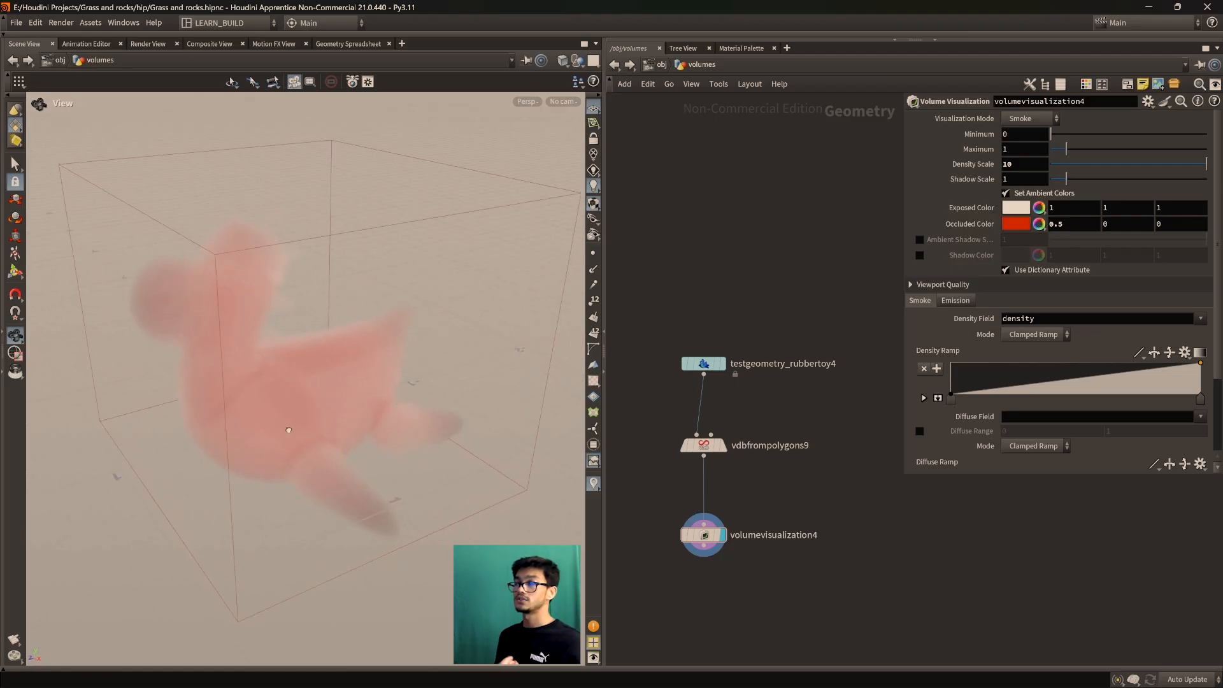
Raise volumevisualization4's Density Scale from 10 to 30 and orbit to inspect the thicker smoke
left_click_drag(704, 445, 703, 434)
mouse_move(706, 536)
left_mouse_down()
mouse_move(741, 511)
mouse_move(698, 539)
left_mouse_up()
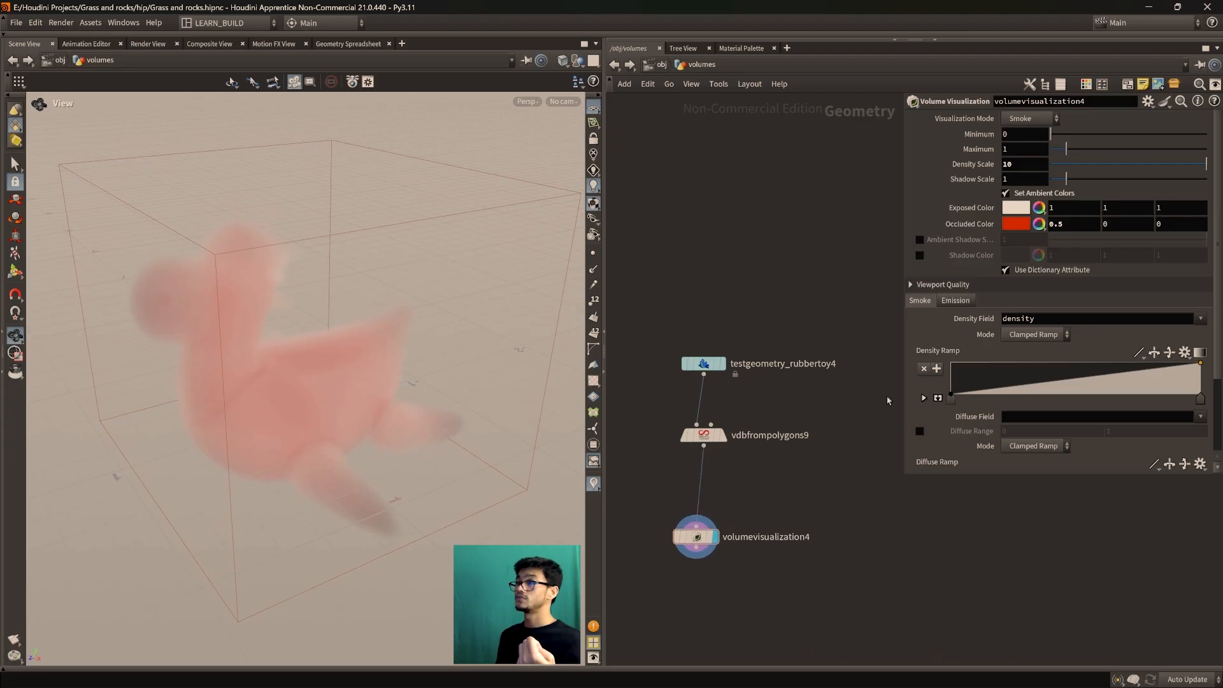
middle_click_drag(1013, 164, 1140, 141)
left_click_drag(346, 408, 276, 486)
scroll(328, 442, "up", 2)
left_click_drag(329, 442, 323, 424)
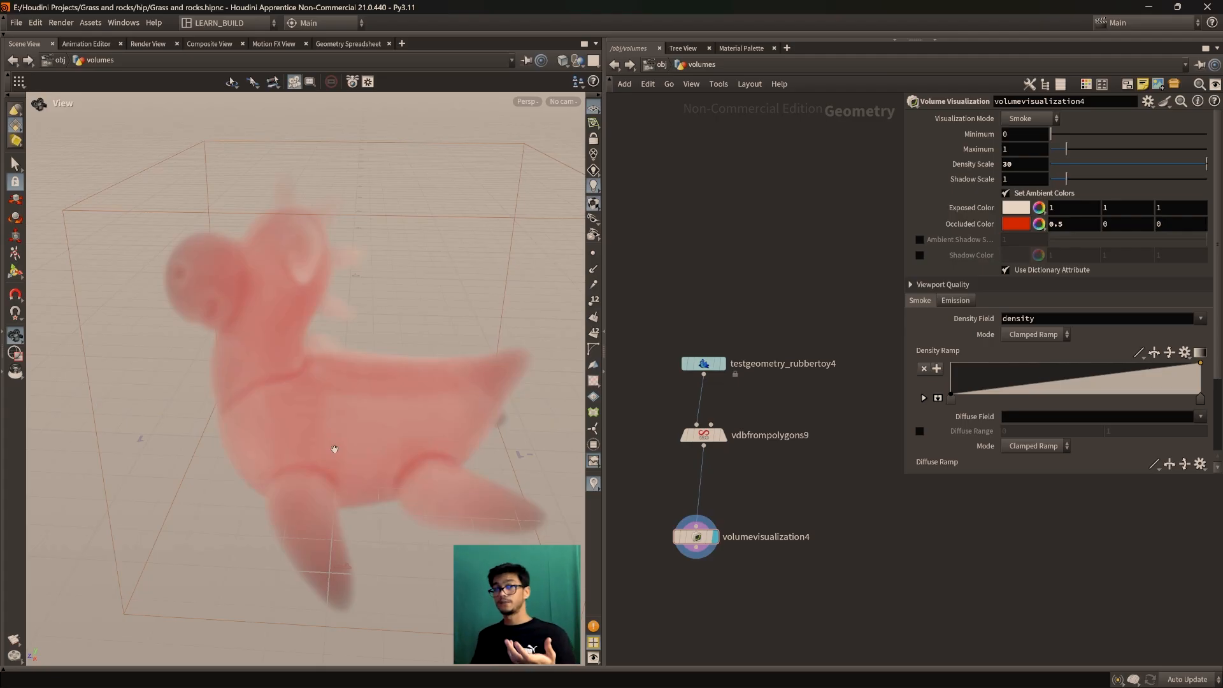
left_click_drag(338, 445, 378, 411)
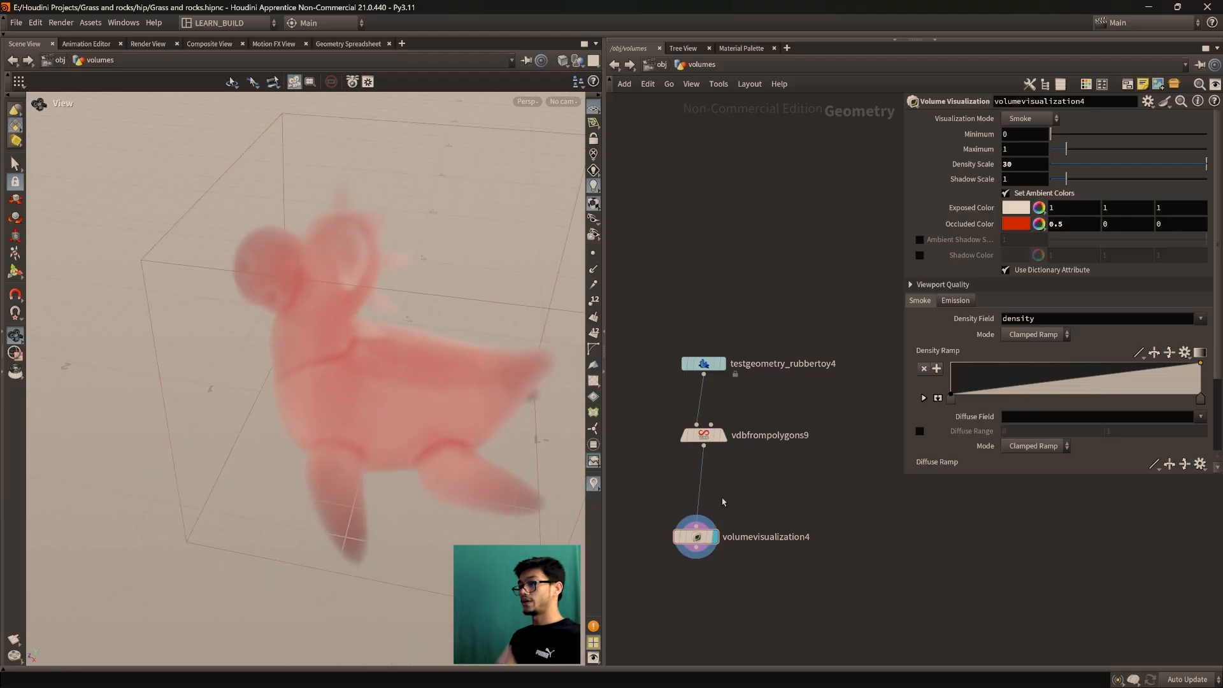
Rearrange volumevisualization4 and vdbfrompolygons9 in the network and frame the node chain
left_click_drag(707, 549, 806, 544)
scroll(388, 423, "down", 1)
middle_click_drag(388, 423, 365, 398)
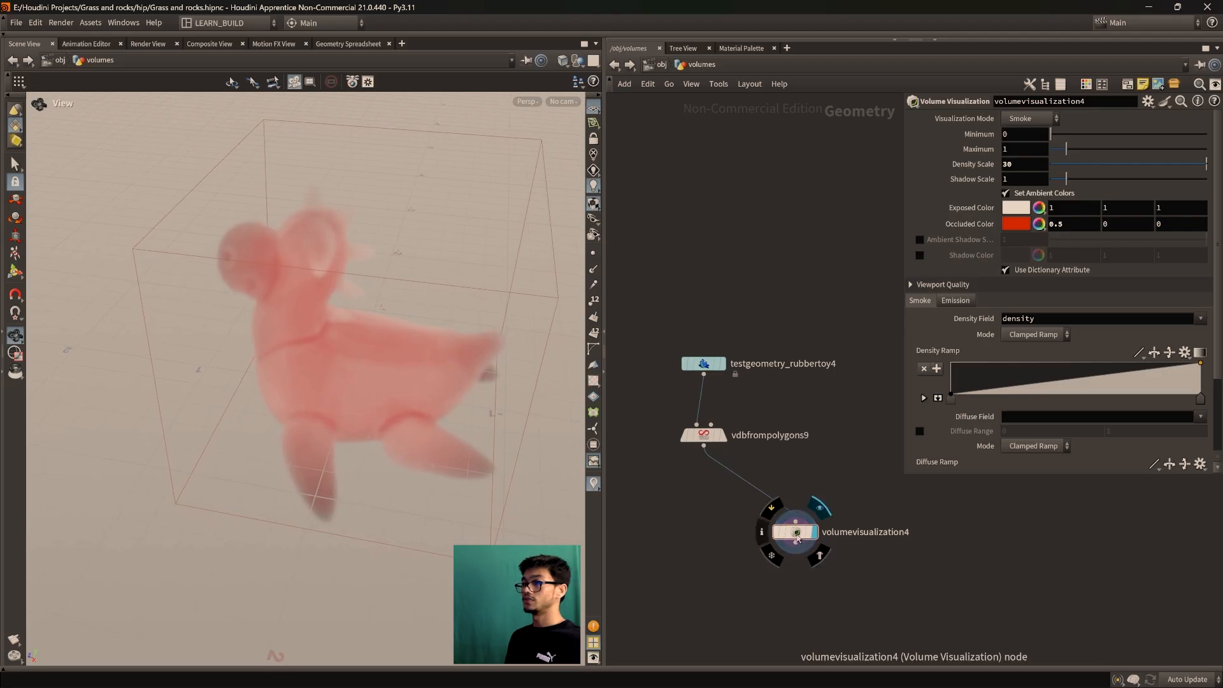
left_click_drag(797, 538, 790, 543)
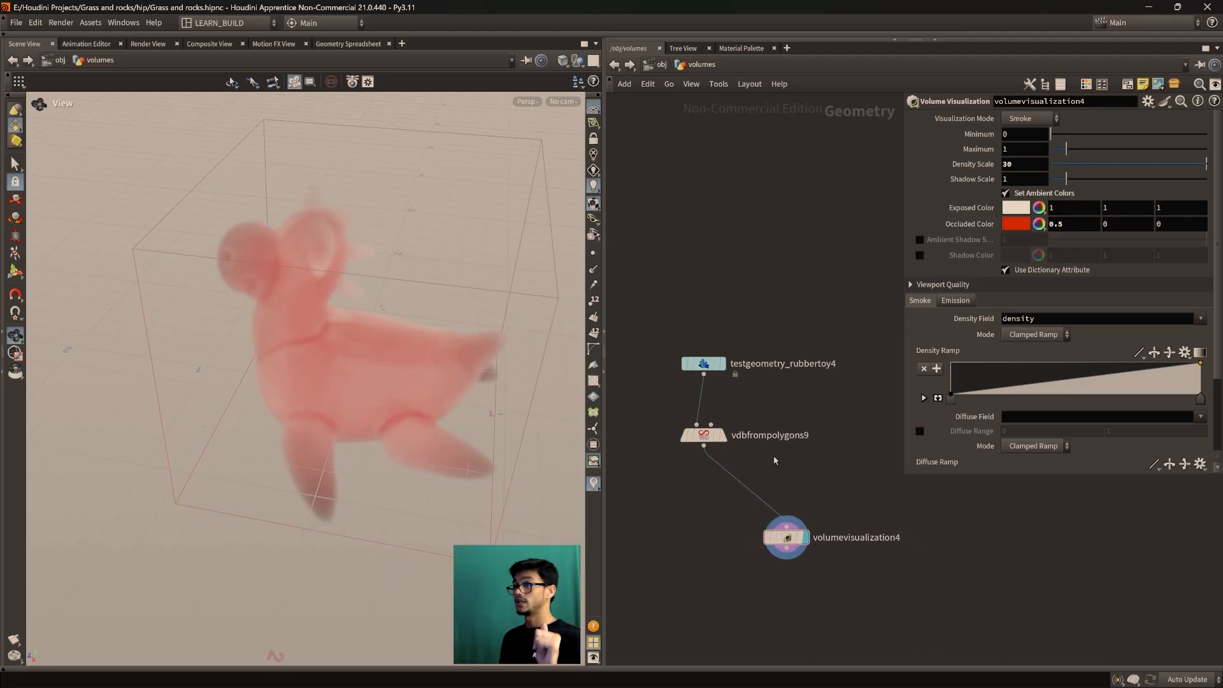
left_click_drag(704, 434, 687, 436)
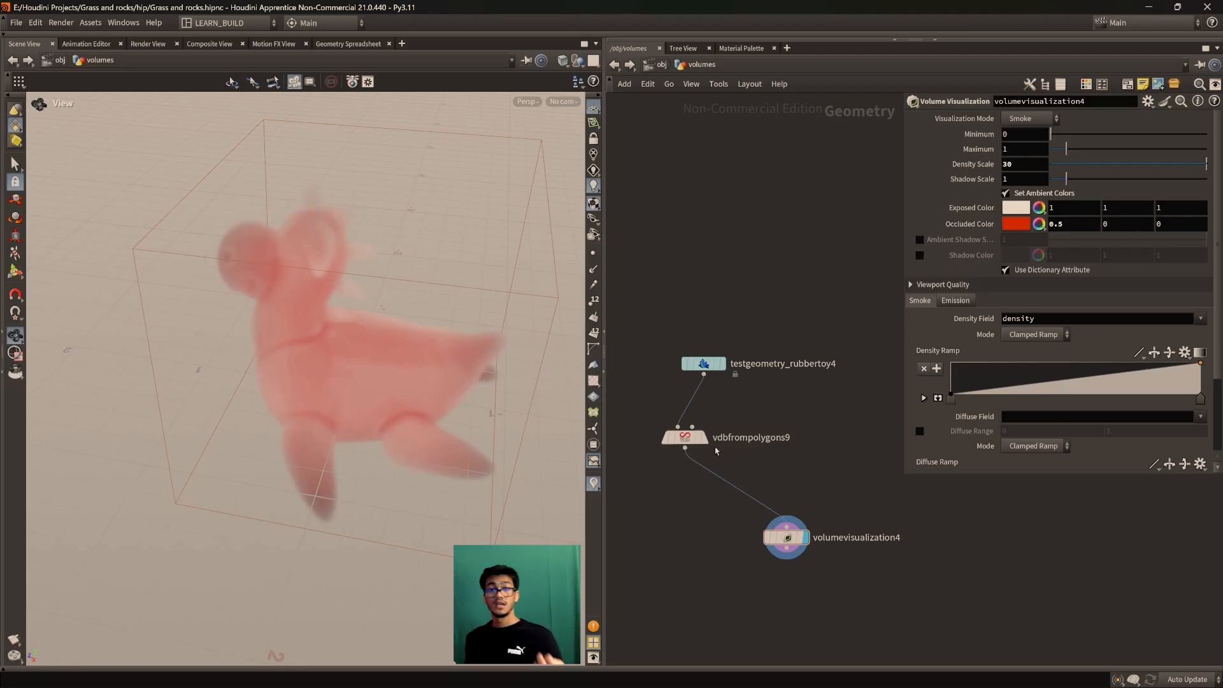
left_click_drag(288, 446, 289, 411)
scroll(281, 404, "up", 2)
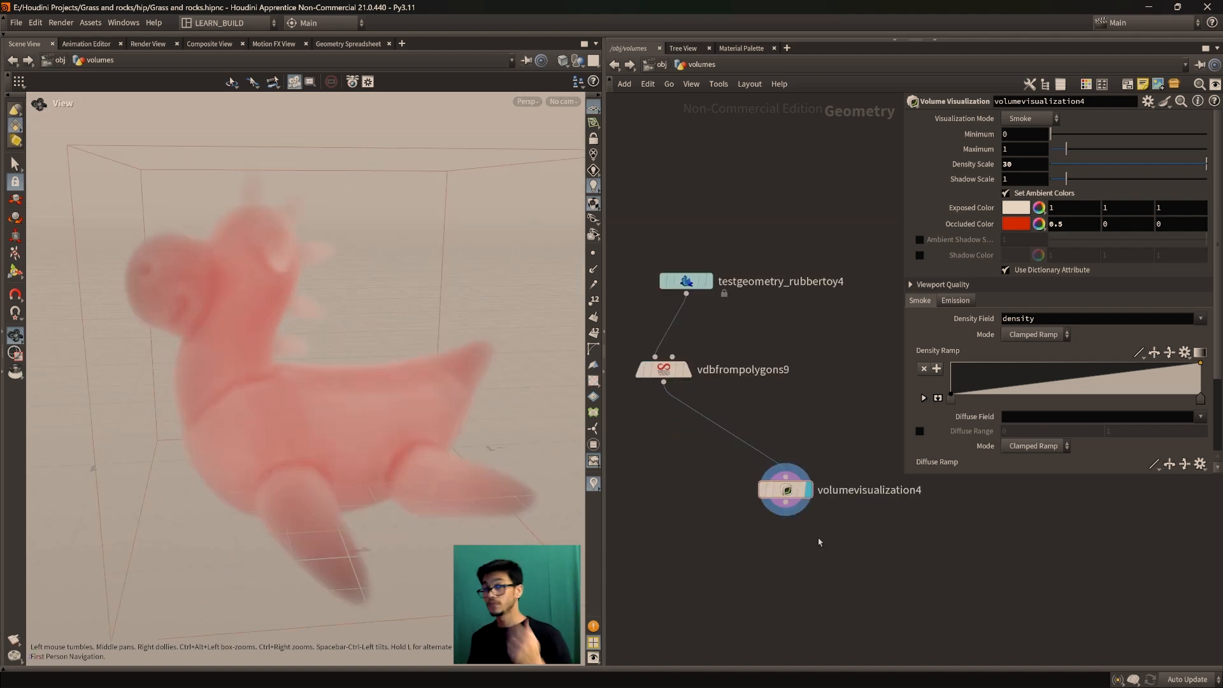
middle_click_drag(762, 416, 823, 460)
key("Tab")
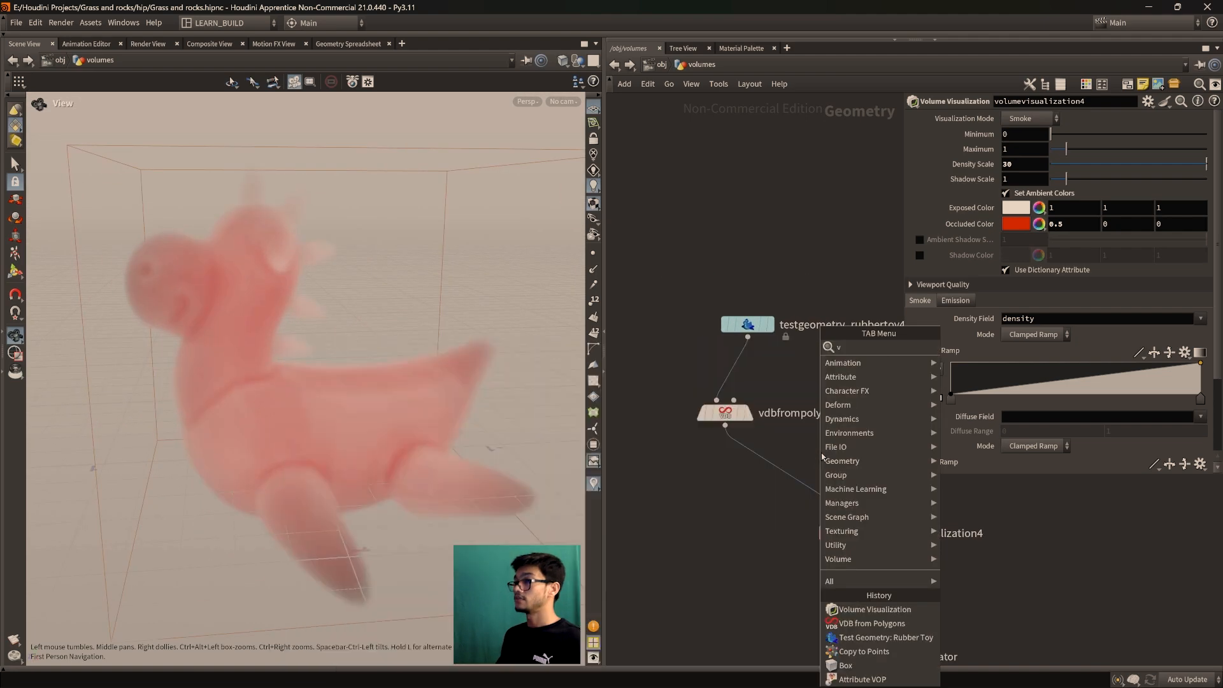
Drop a Volume Noise Fog node (volumenoisefog9) onto the wire between vdbfrompolygons9 and volumevisualization4
type("volumenoise")
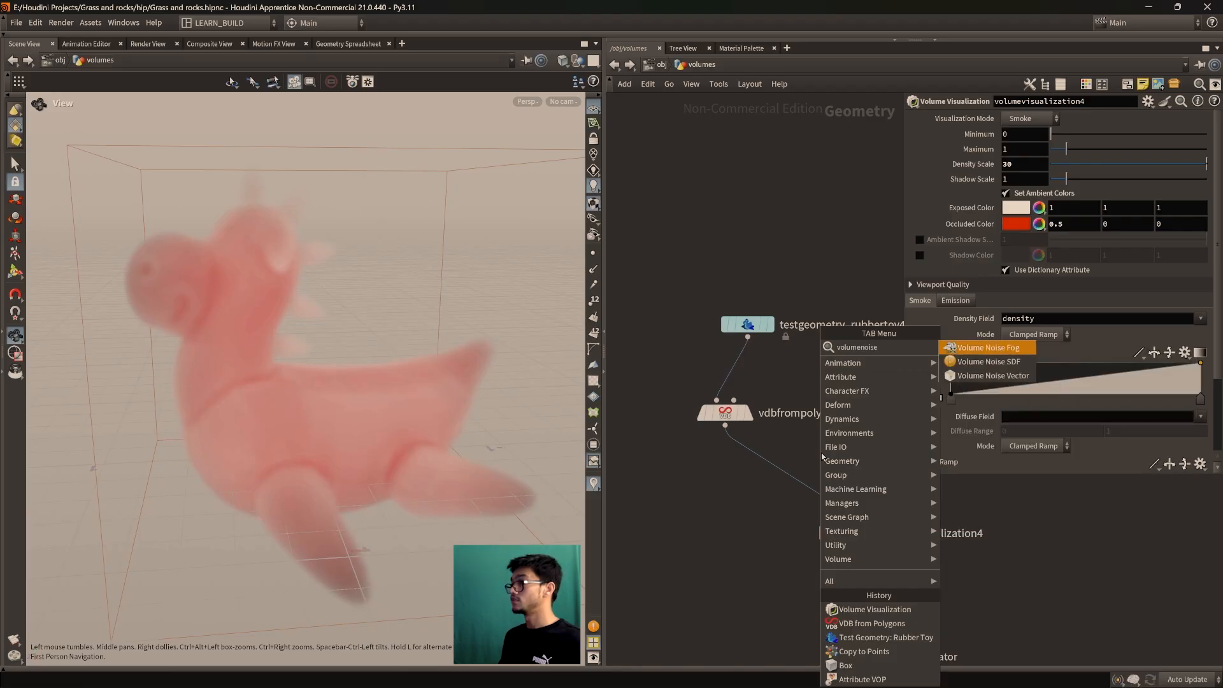
key("Return")
left_click(775, 466)
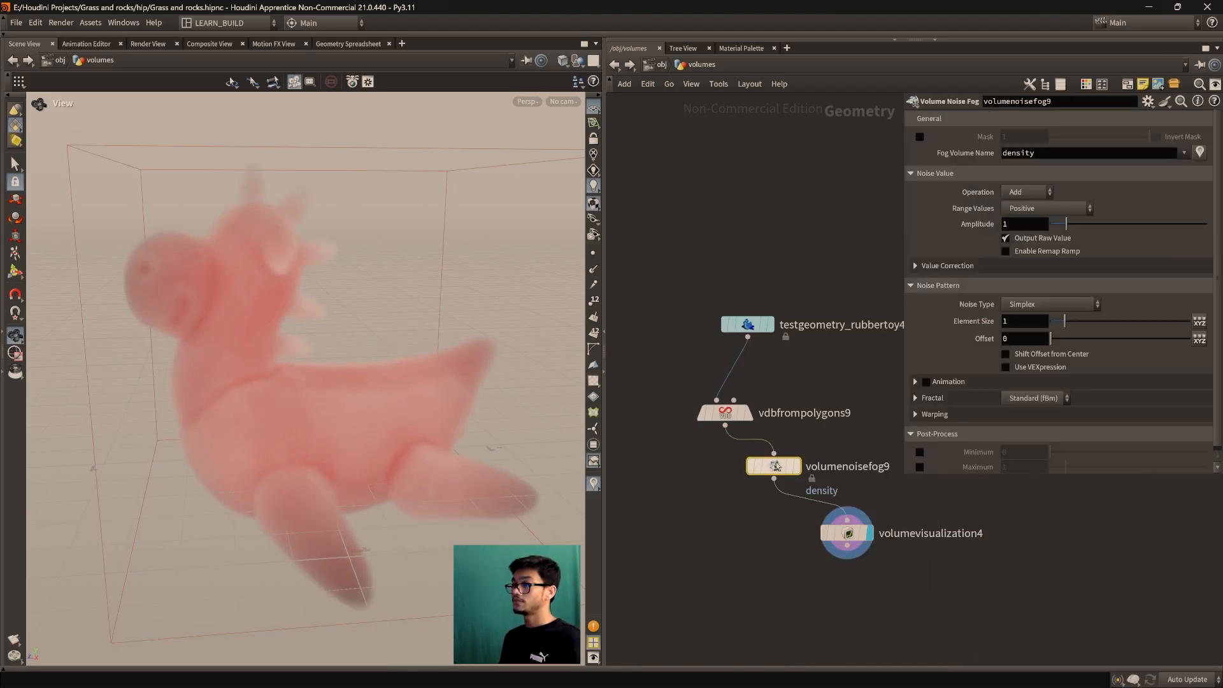
left_click_drag(775, 465, 750, 472)
Dismiss a second 'volumen' node search without adding anything, and reposition volumenoisefog9
key("Tab")
type("volumen")
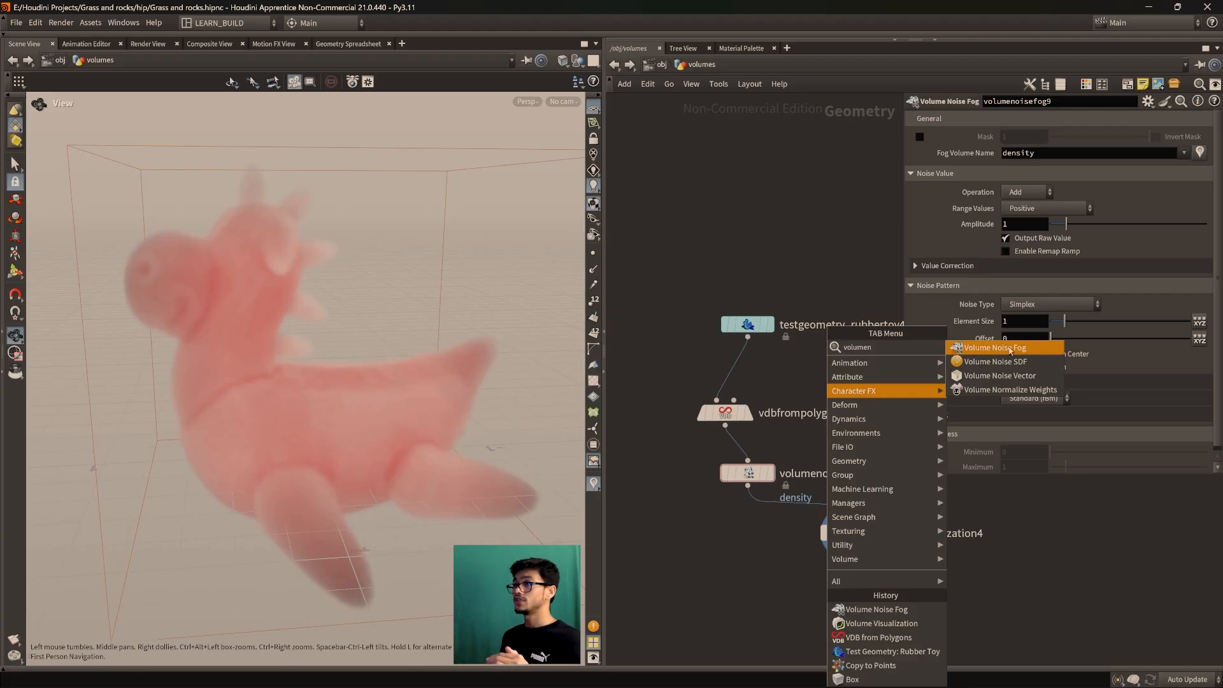
left_click(759, 469)
mouse_move(759, 469)
left_mouse_down()
mouse_move(709, 484)
mouse_move(772, 475)
left_mouse_up()
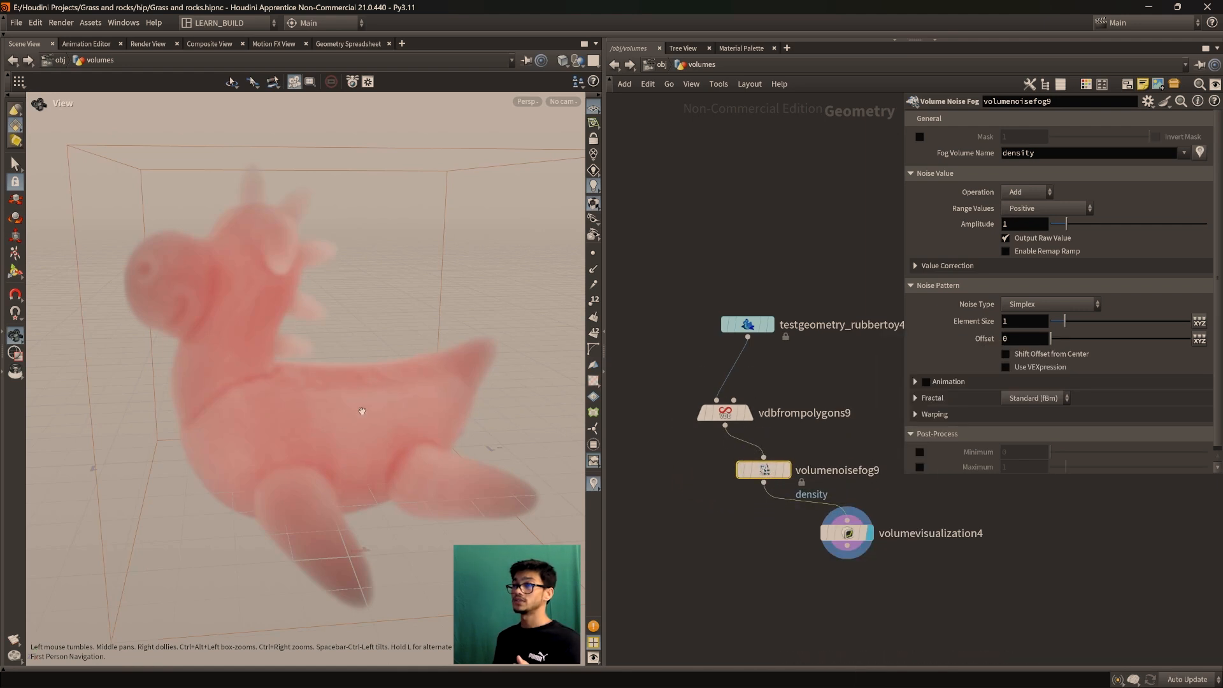
left_click_drag(362, 409, 374, 457)
mouse_move(769, 469)
left_mouse_down()
mouse_move(753, 474)
mouse_move(776, 467)
left_mouse_up()
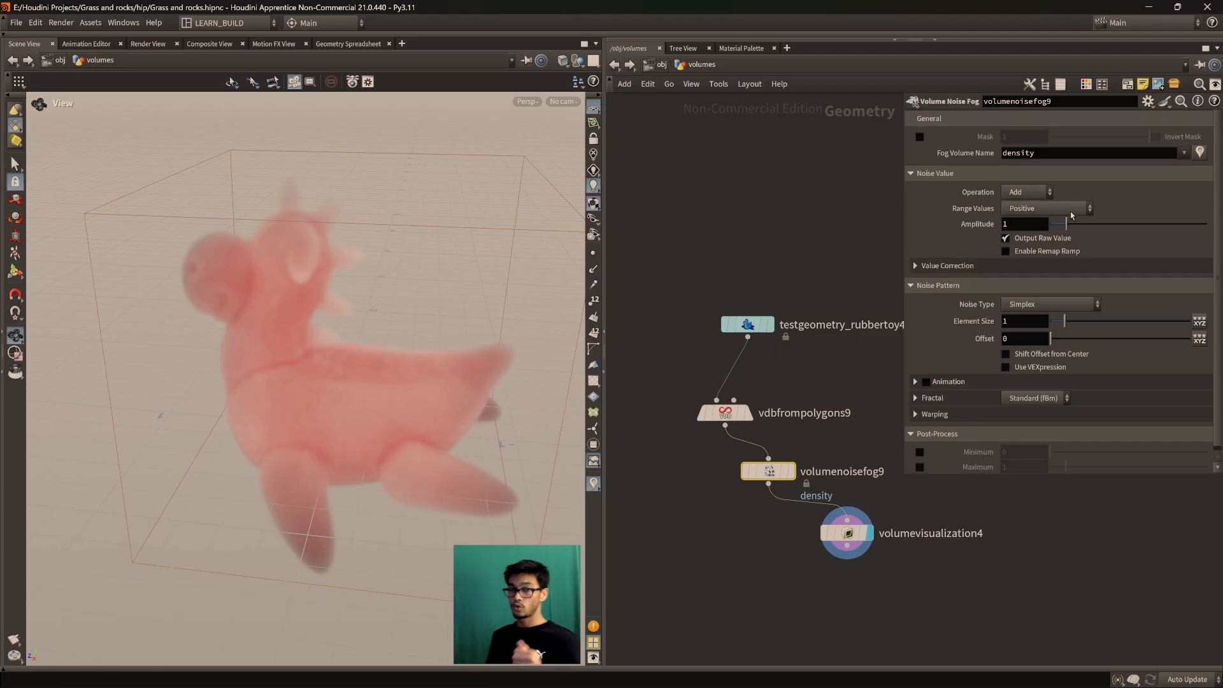
Review volumenoisefog9's Operation choices, keeping Add, and nudge the node into place
left_click(1032, 193)
left_click(1120, 190)
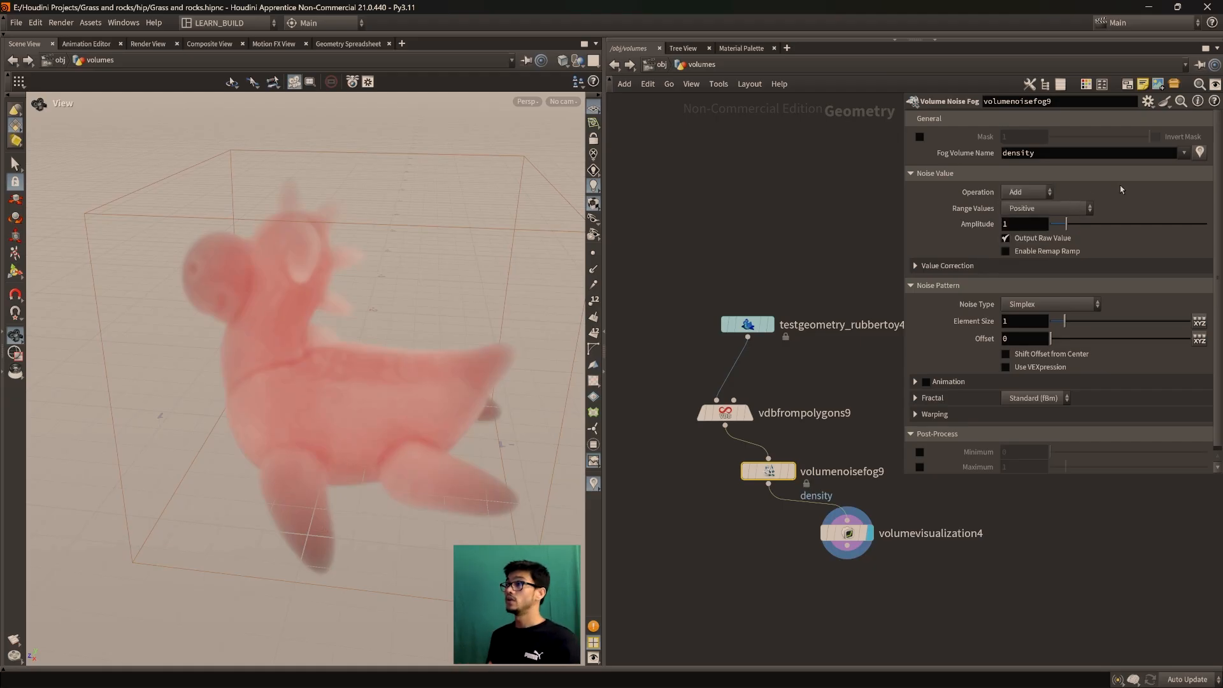
left_click(1021, 193)
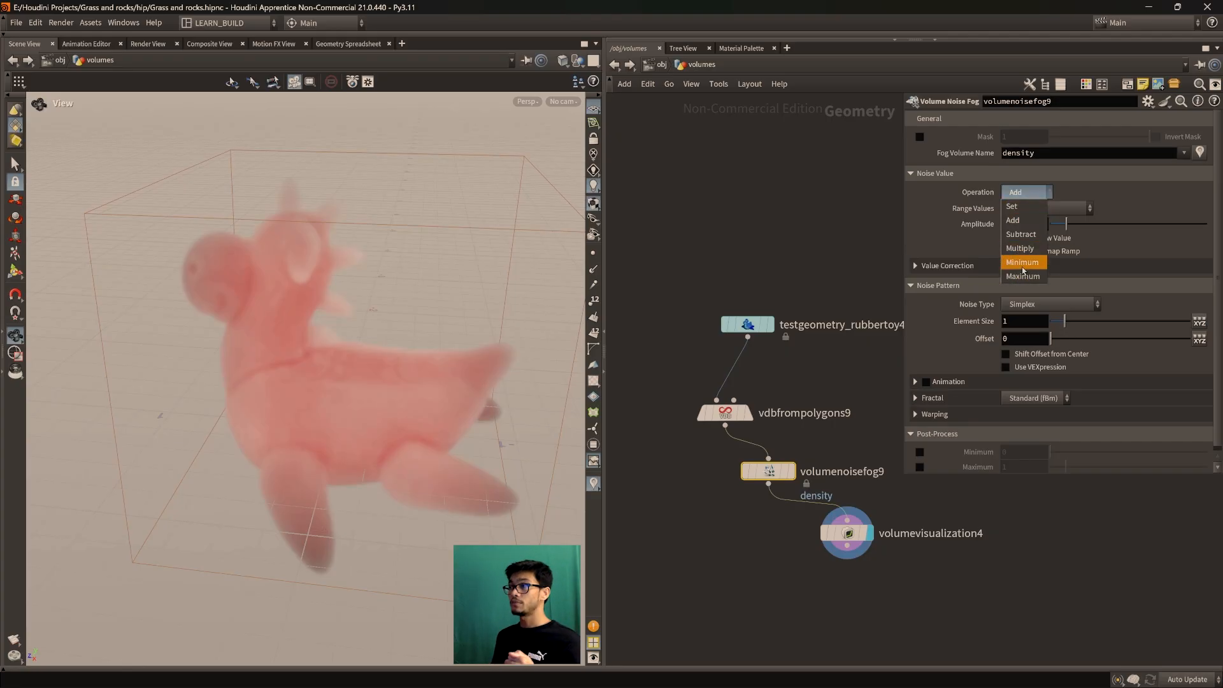
left_click(1136, 258)
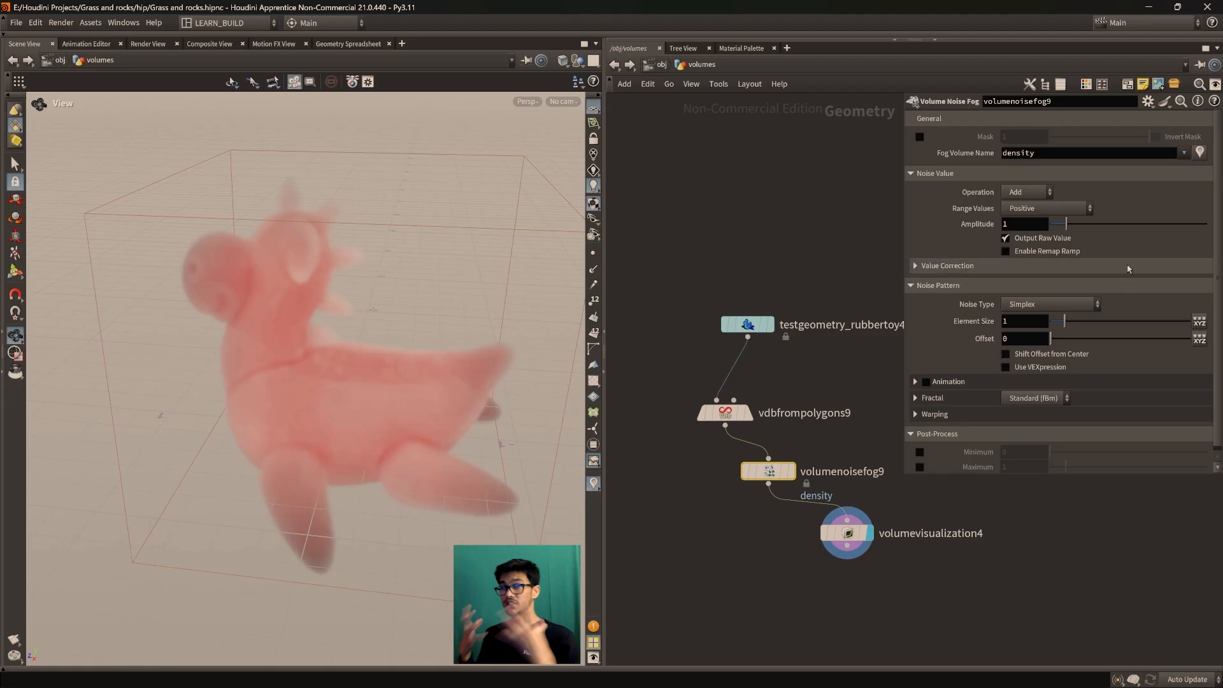
scroll(810, 374, "down", 3)
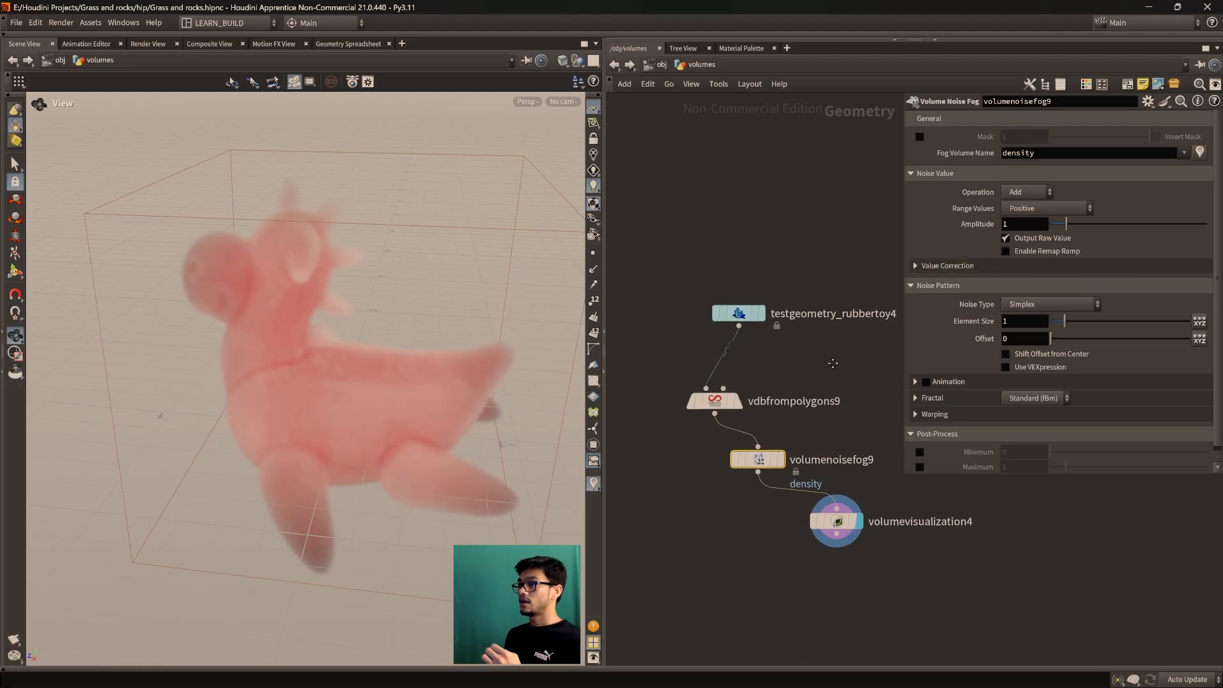
scroll(810, 374, "up", 4)
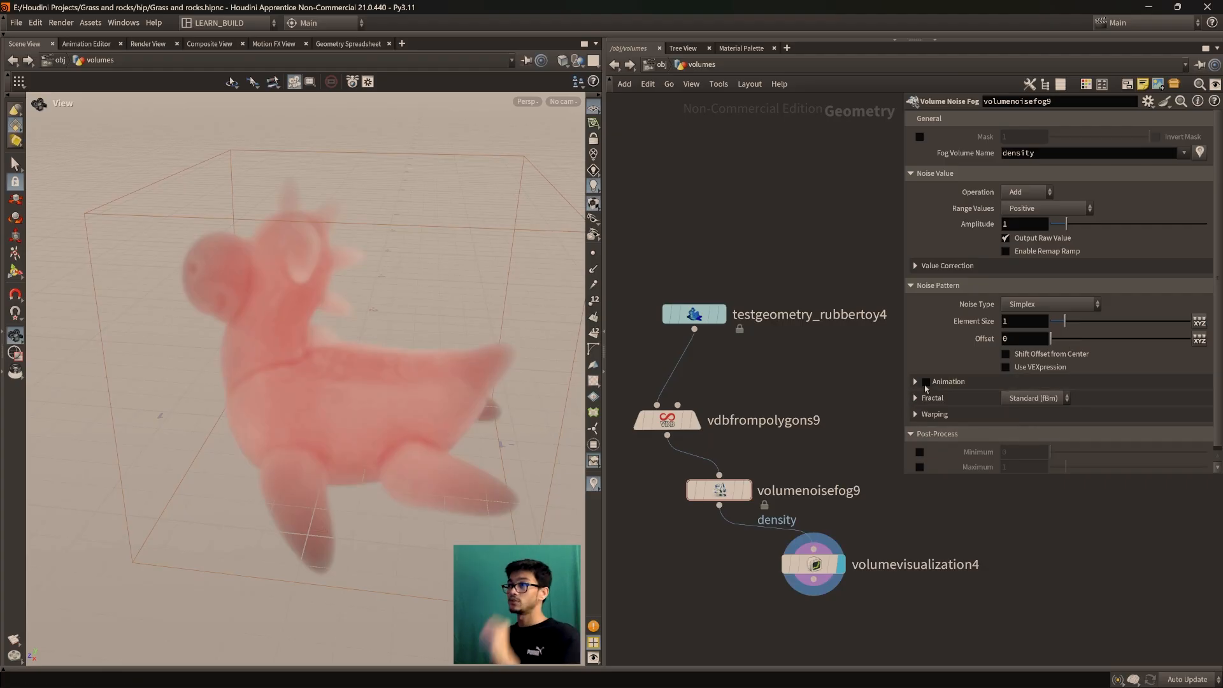
left_click_drag(721, 491, 708, 487)
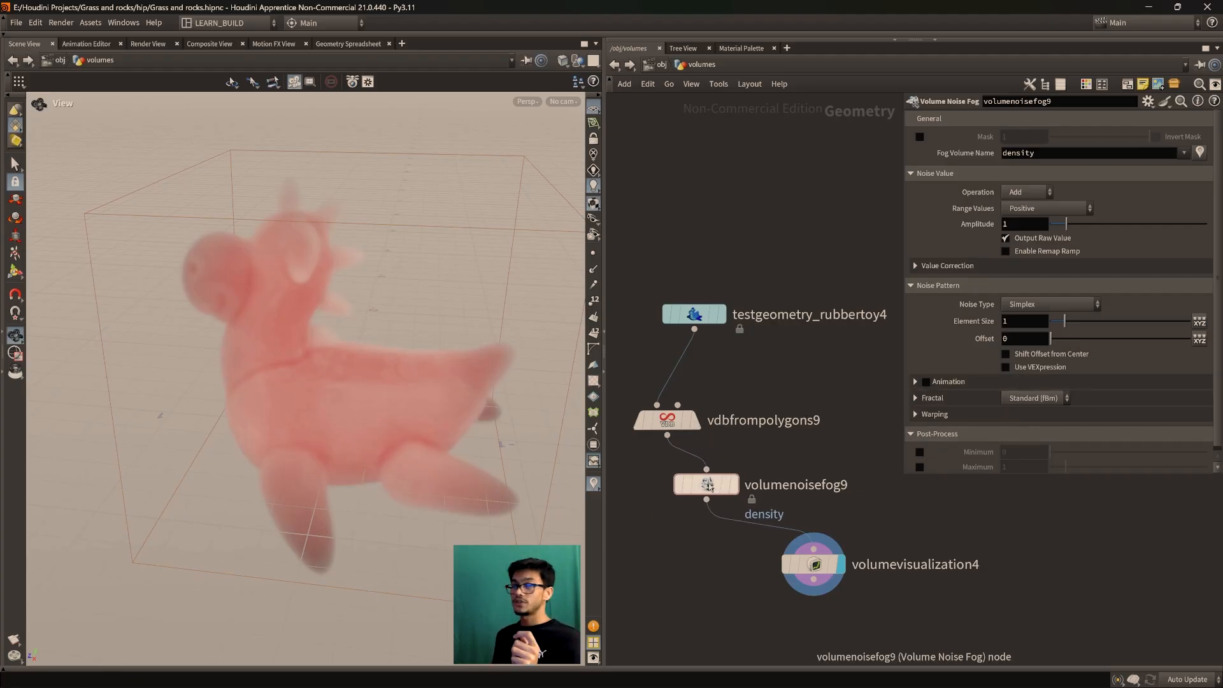
left_click(1043, 193)
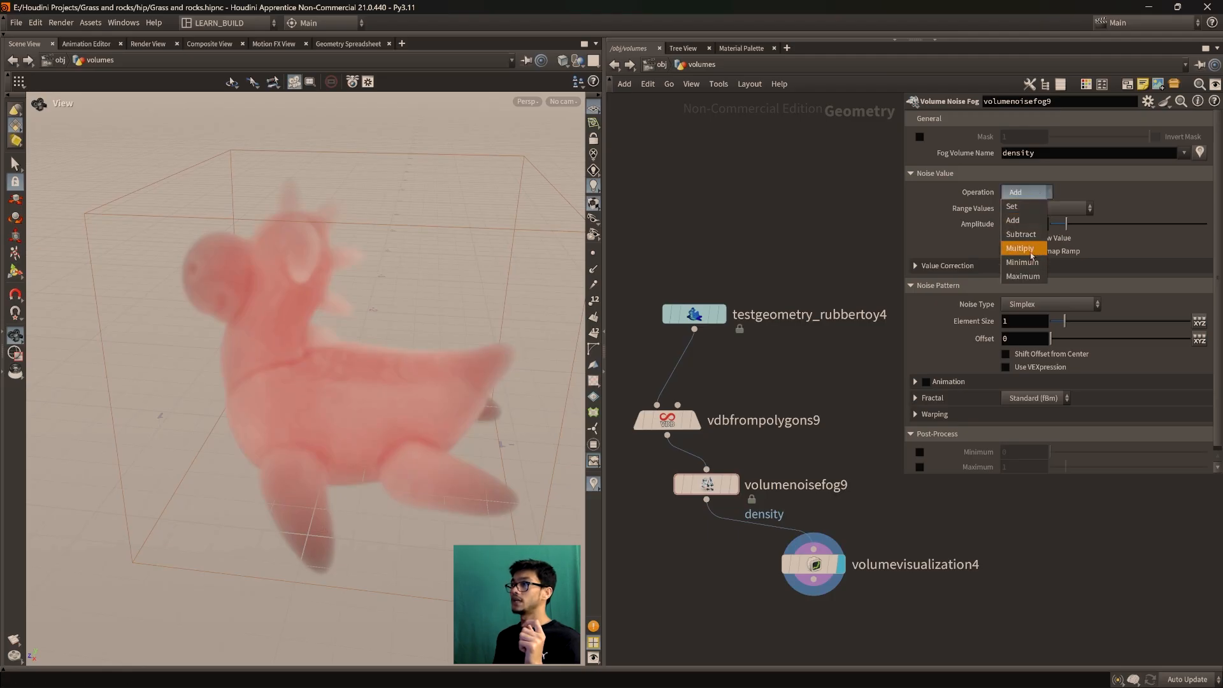
Confirm Add as volumenoisefog9's Operation and choose Zero Centered from the Range Values list
left_click(1024, 221)
left_click(1045, 208)
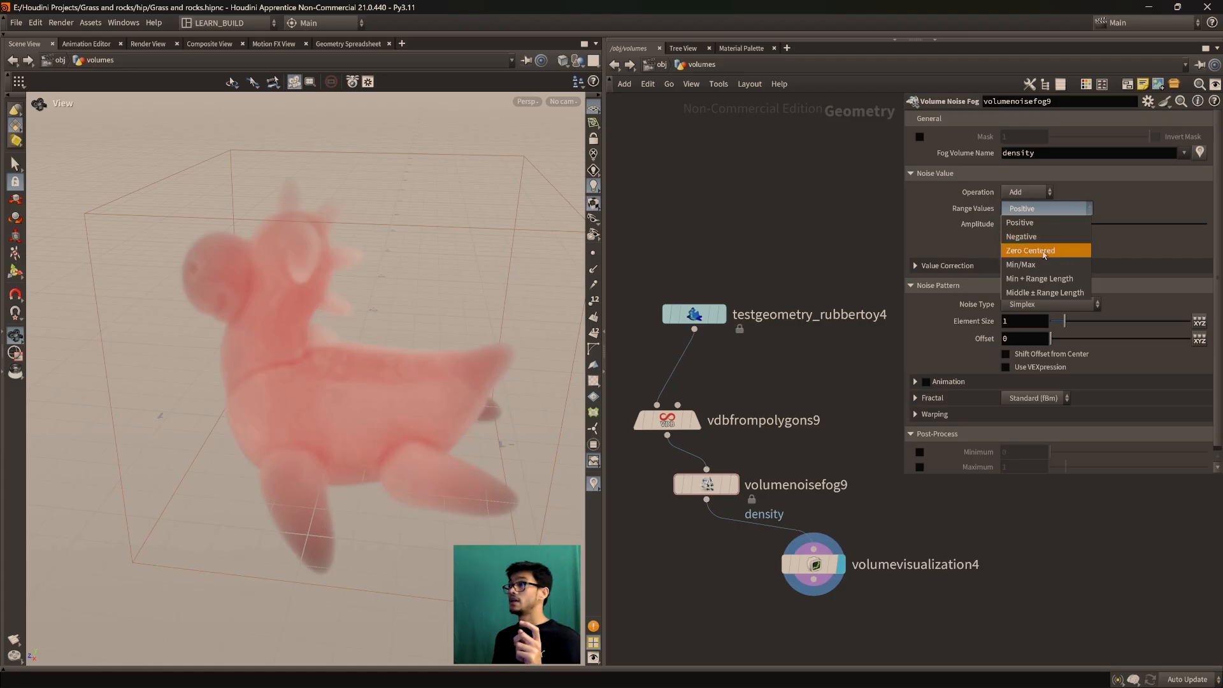
left_click(1052, 252)
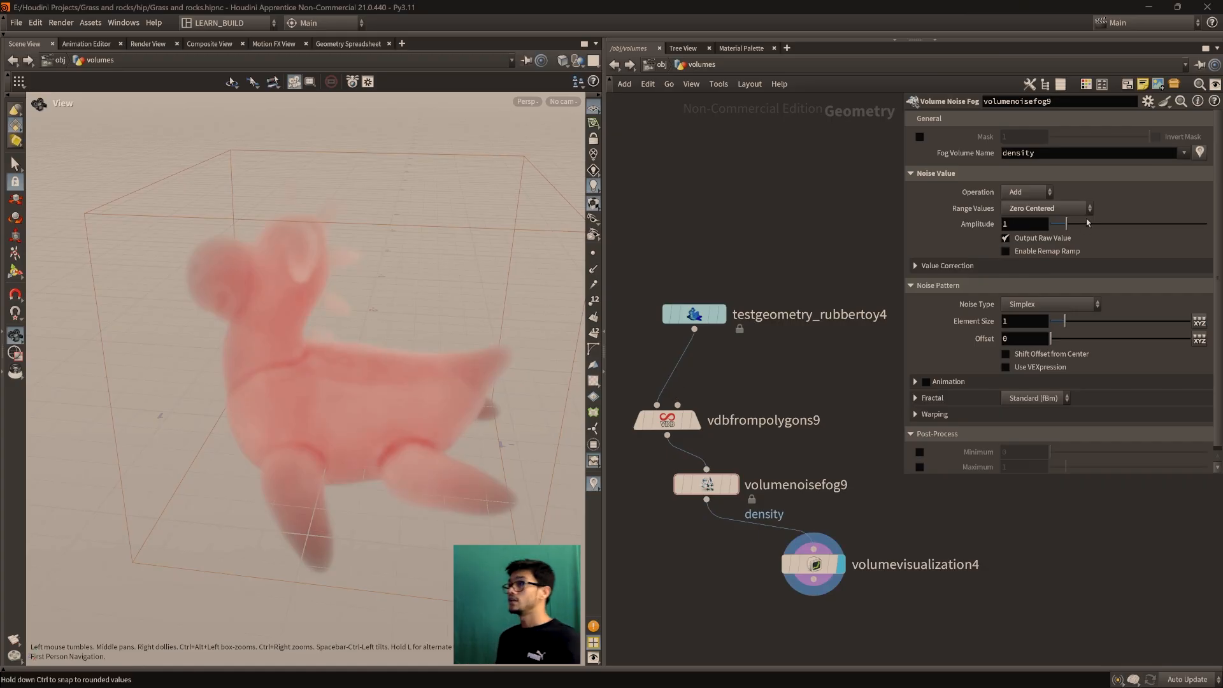
left_click(1045, 209)
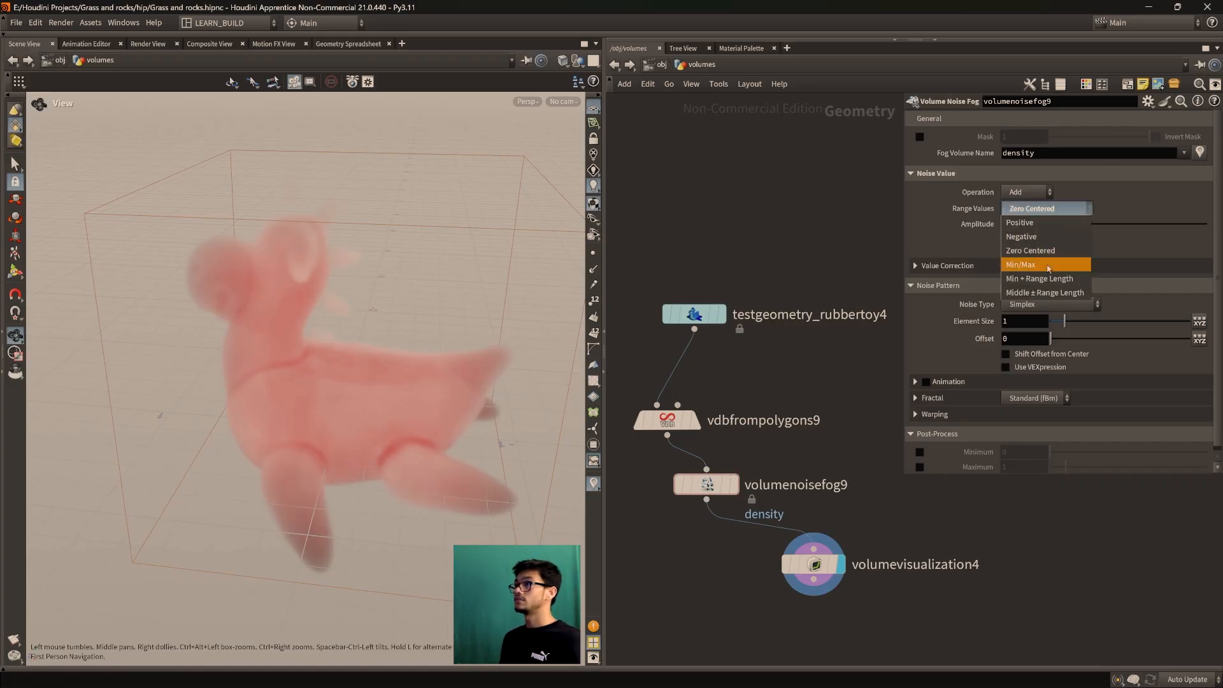
left_click(1081, 211)
left_click(1076, 212)
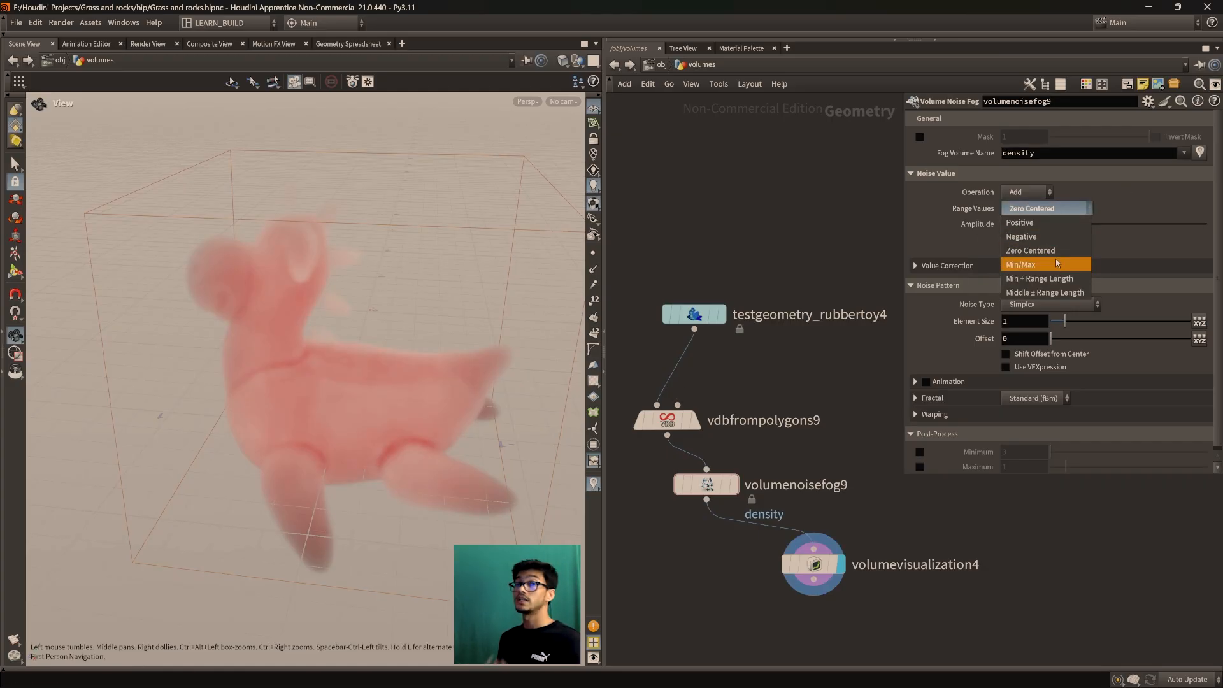
left_click(1115, 200)
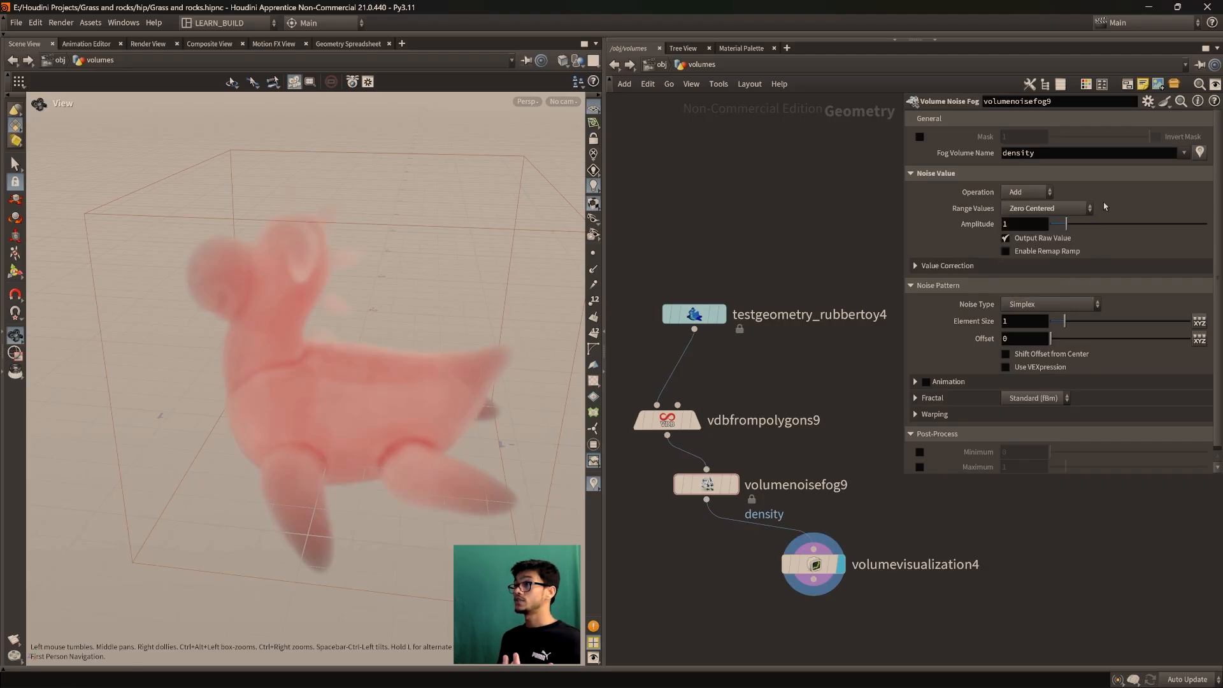
middle_click_drag(891, 515, 840, 439)
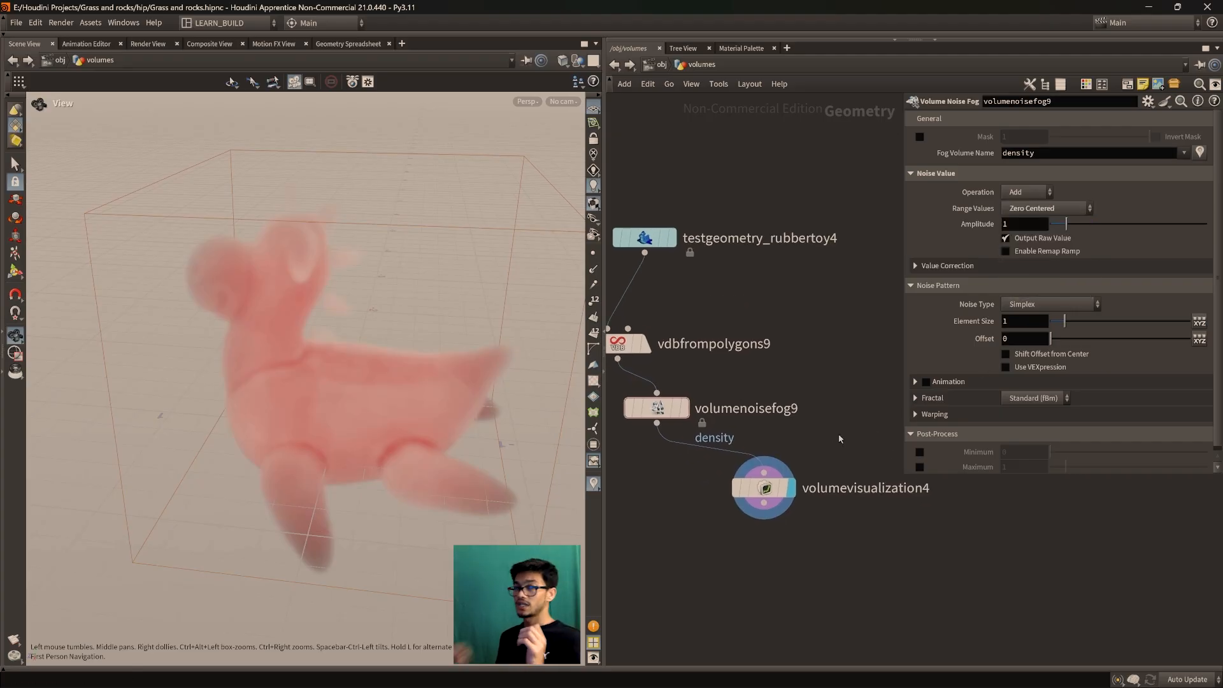
Find the zero-centered sticky note and place it beside the testgeometry node chain
scroll(816, 440, "down", 3)
scroll(714, 488, "down", 3)
middle_click_drag(682, 513, 864, 454)
middle_click_drag(739, 464, 890, 506)
scroll(763, 506, "down", 4)
middle_click_drag(776, 552, 1000, 446)
middle_click_drag(1115, 573, 701, 466)
scroll(986, 523, "up", 3)
middle_click_drag(986, 522, 950, 510)
scroll(950, 510, "down", 3)
middle_click_drag(633, 482, 661, 629)
scroll(739, 505, "up", 4)
middle_click_drag(754, 503, 766, 592)
left_click_drag(746, 478, 852, 313)
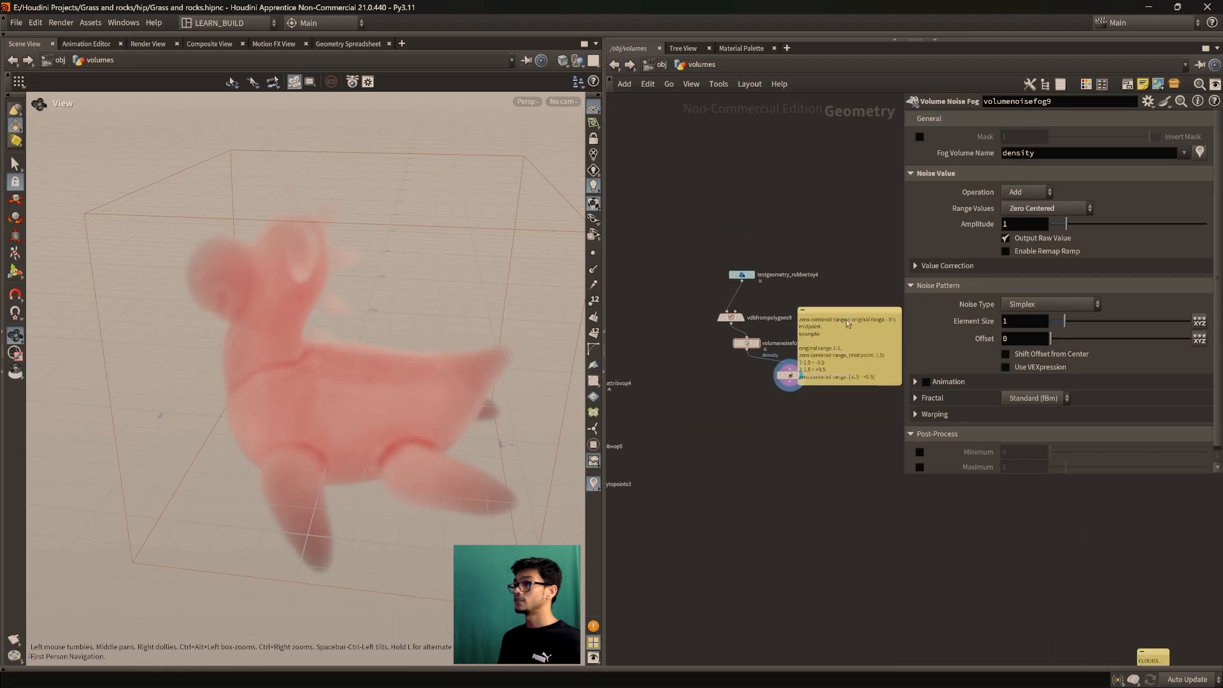
middle_click_drag(779, 495, 685, 609)
scroll(688, 598, "up", 3)
middle_click_drag(746, 572, 751, 637)
left_click_drag(808, 365, 846, 325)
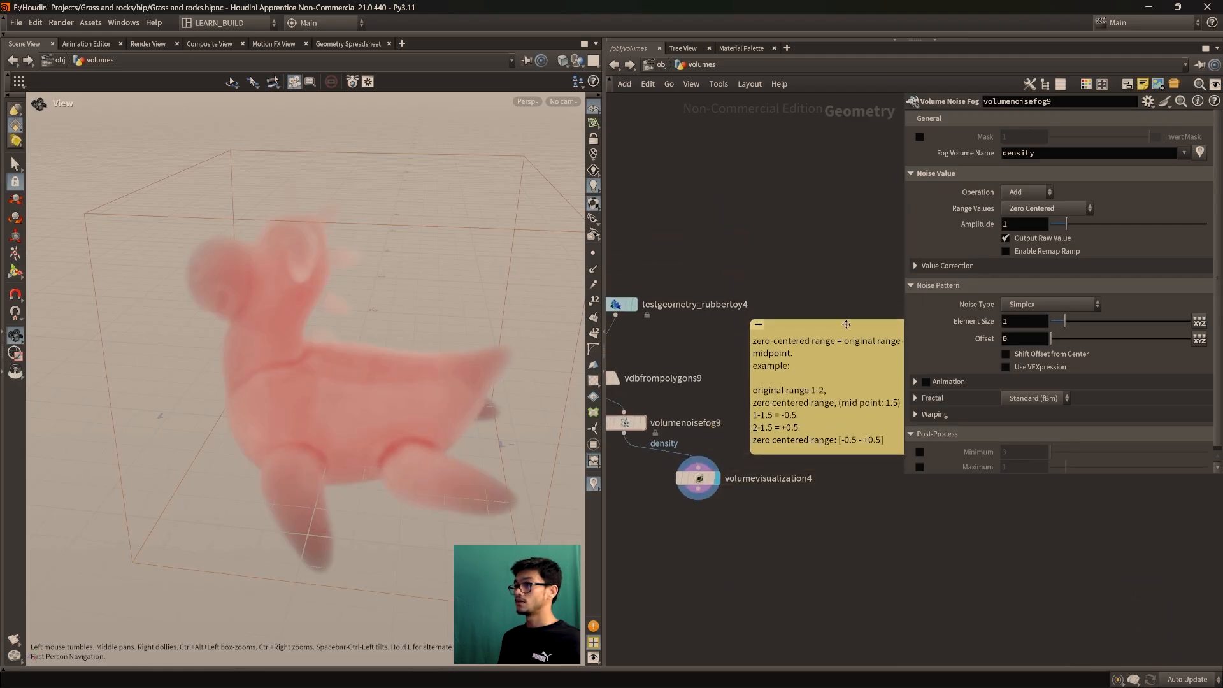
scroll(858, 581, "down", 2)
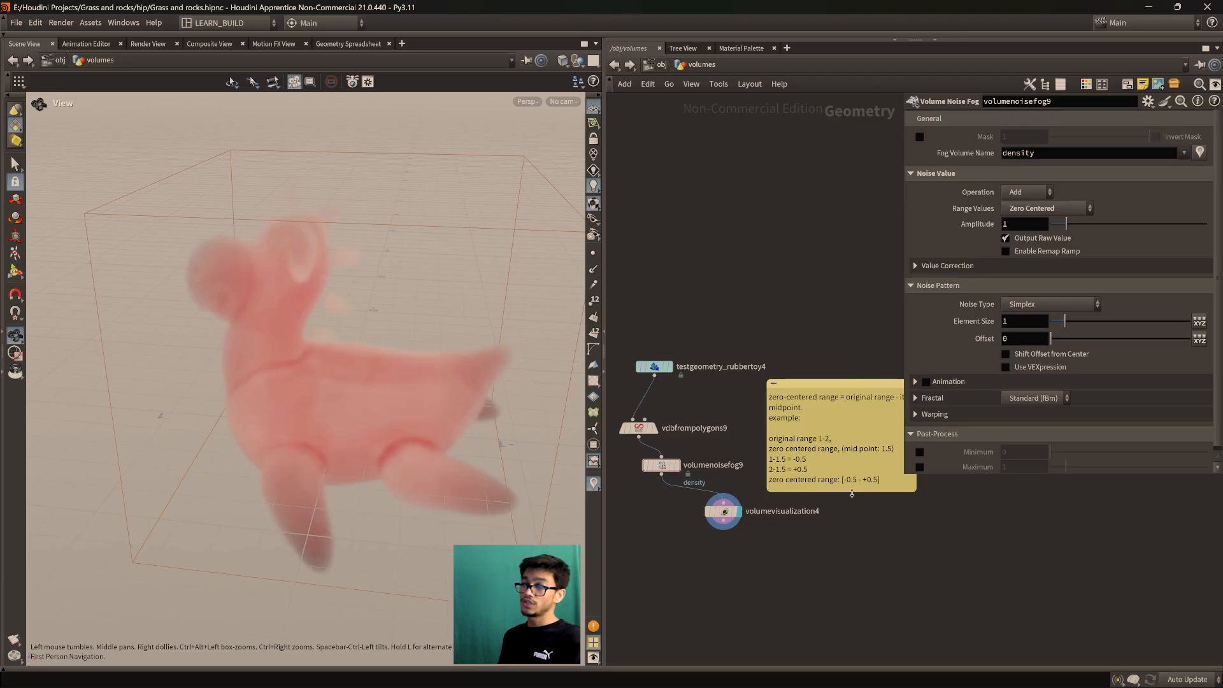
Stretch the sticky note's bottom edge to make it slightly taller
left_click_drag(852, 491, 858, 497)
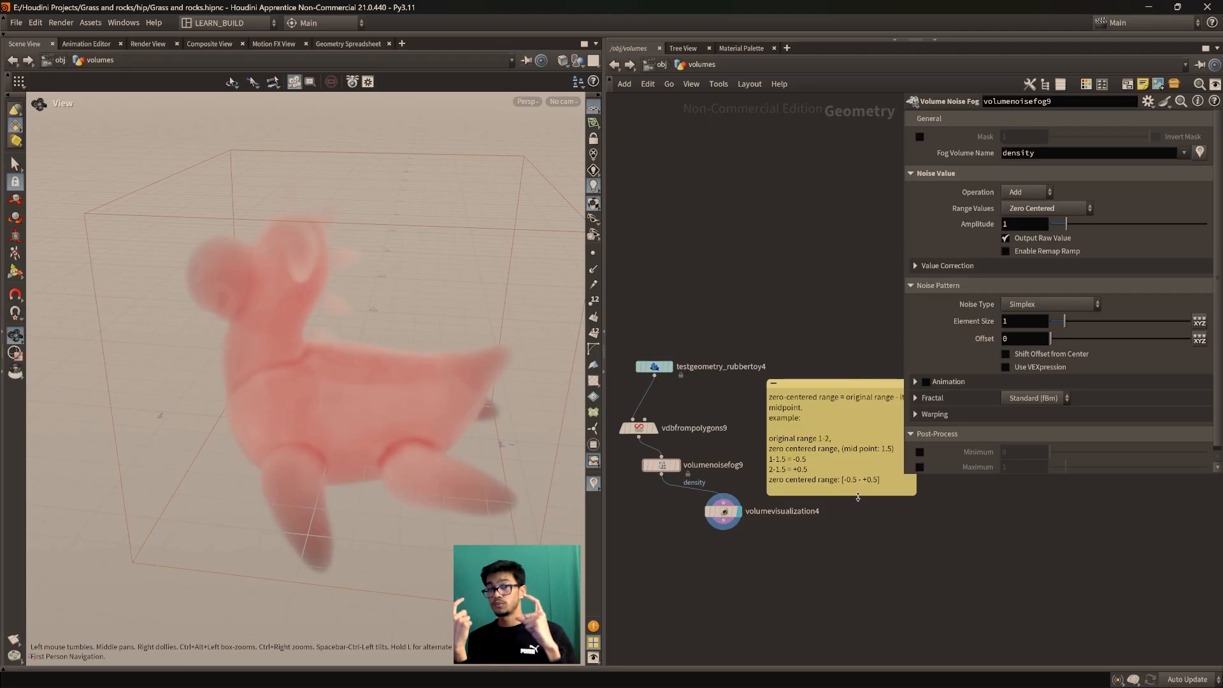
scroll(877, 584, "up", 5)
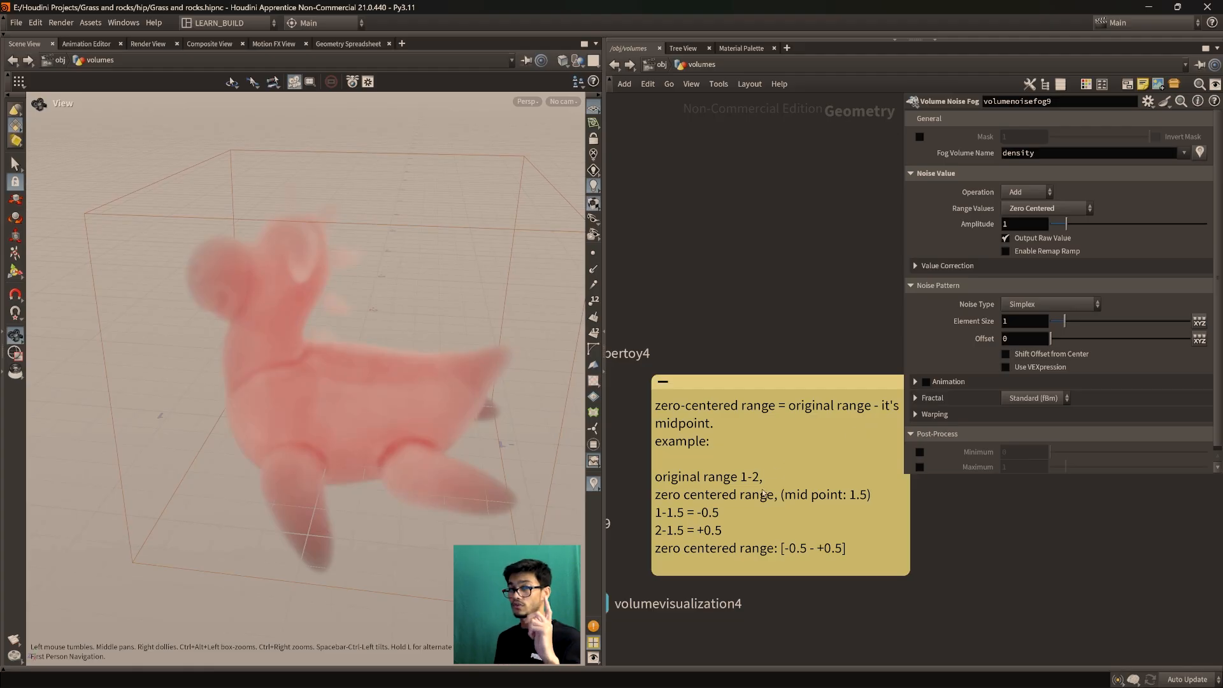
left_click_drag(754, 576, 758, 582)
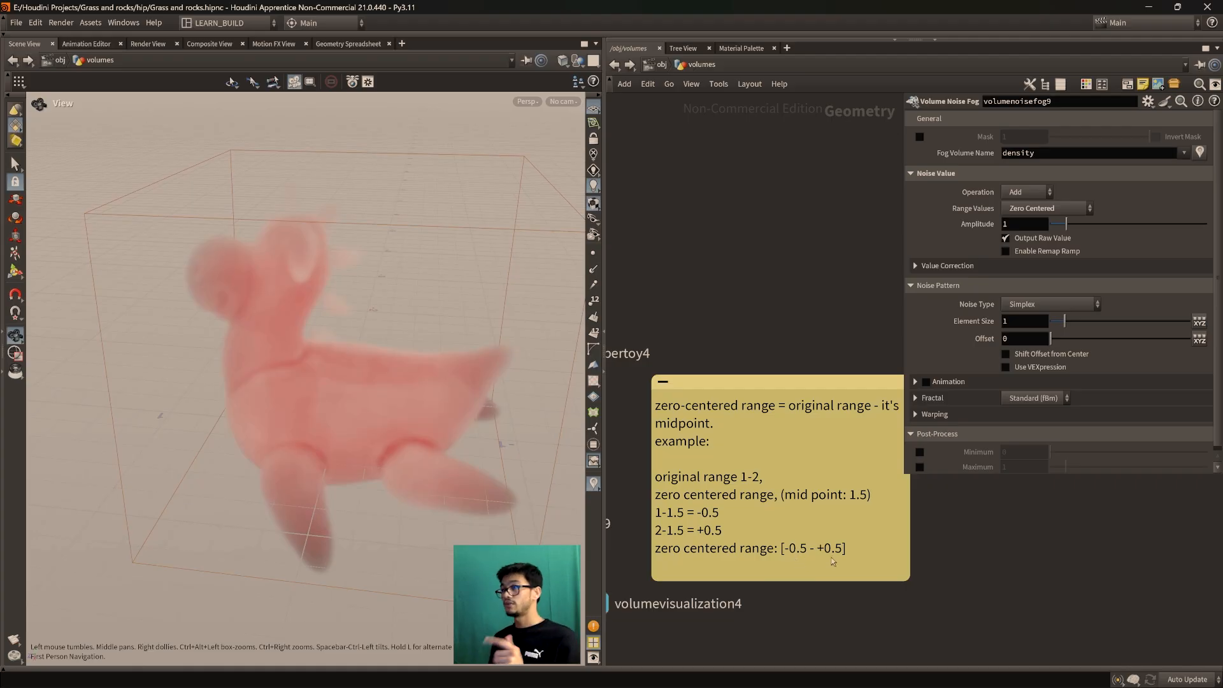
scroll(764, 410, "down", 6)
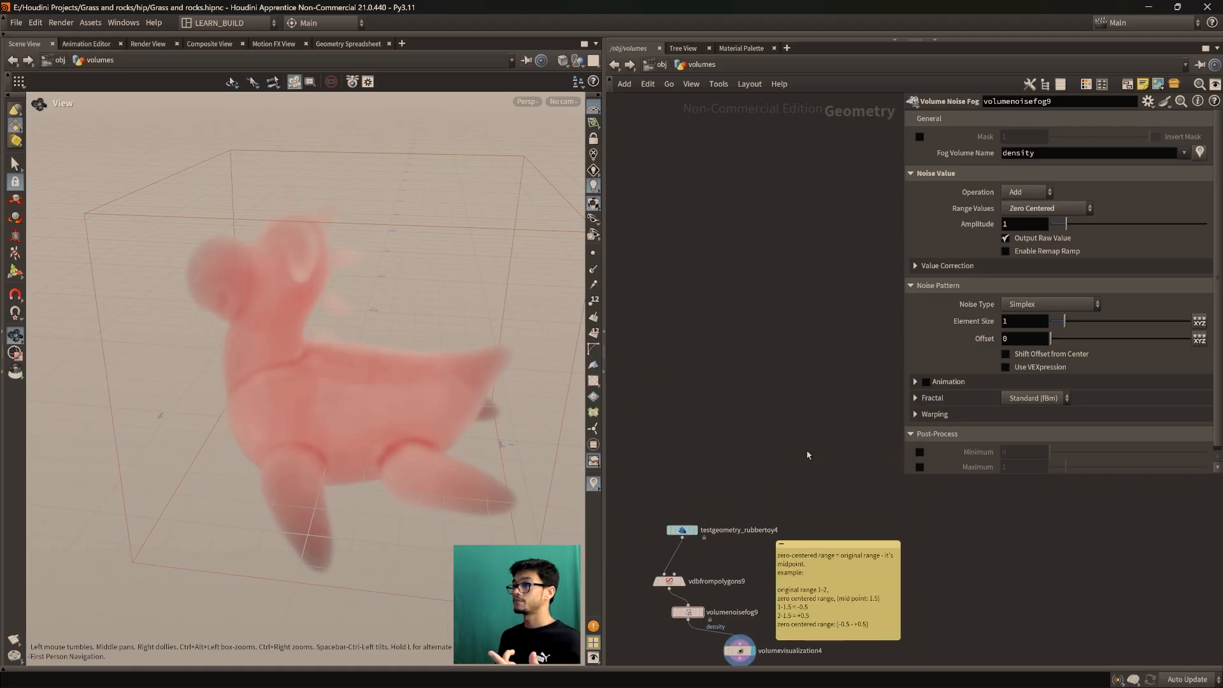
scroll(739, 501, "up", 4)
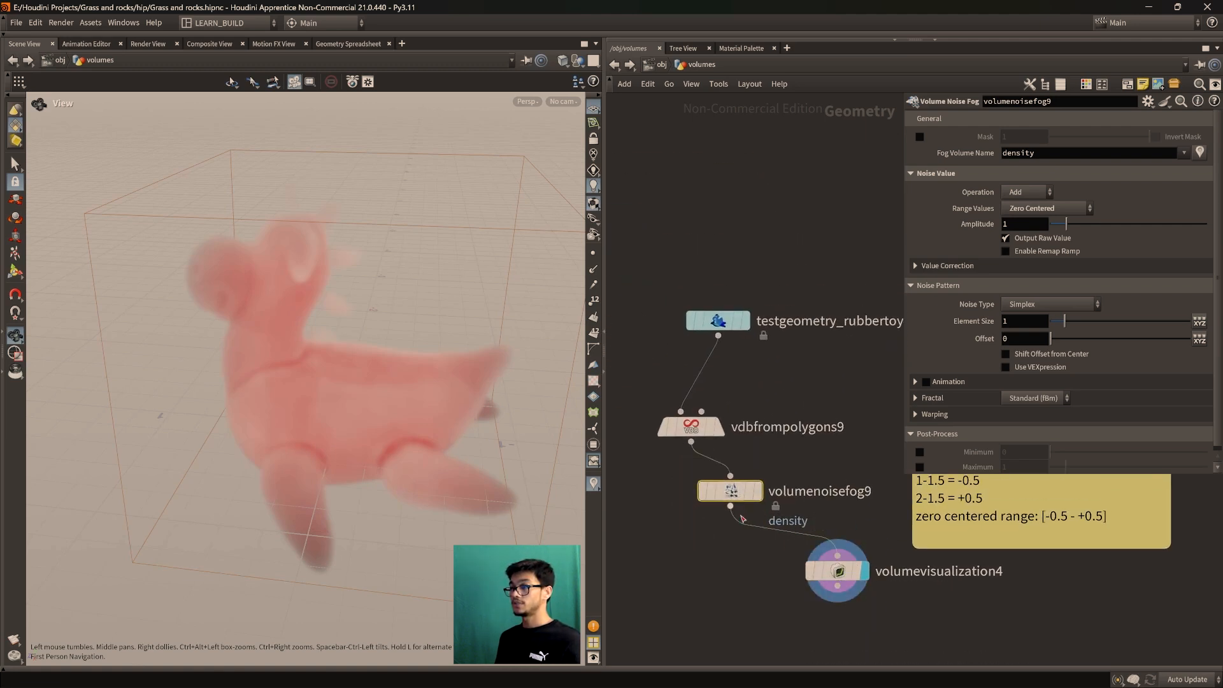
Raise volumenoisefog9's Amplitude to 2.41 and orbit around the pink noise volume
mouse_move(741, 495)
left_mouse_down()
mouse_move(728, 526)
mouse_move(747, 490)
left_mouse_up()
mouse_move(1066, 224)
left_mouse_down()
mouse_move(1121, 226)
mouse_move(1054, 236)
mouse_move(1089, 228)
left_mouse_up()
left_click_drag(446, 433, 231, 262)
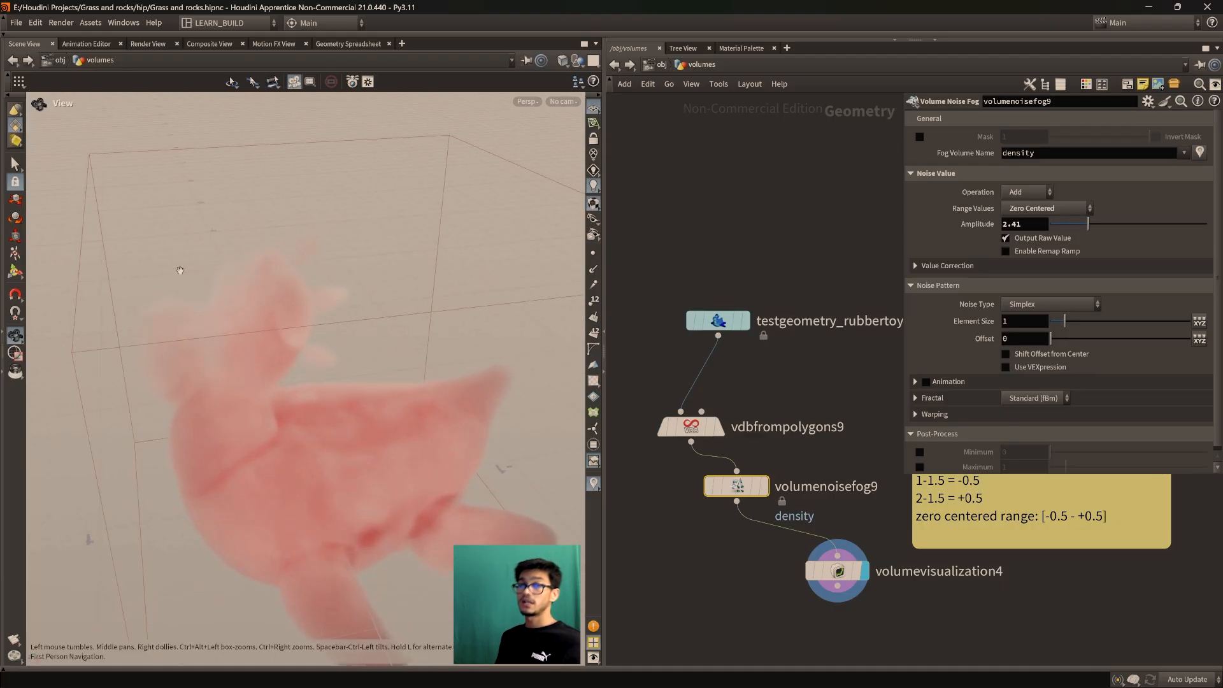
mouse_move(247, 327)
left_mouse_down()
mouse_move(240, 311)
mouse_move(252, 312)
left_mouse_up()
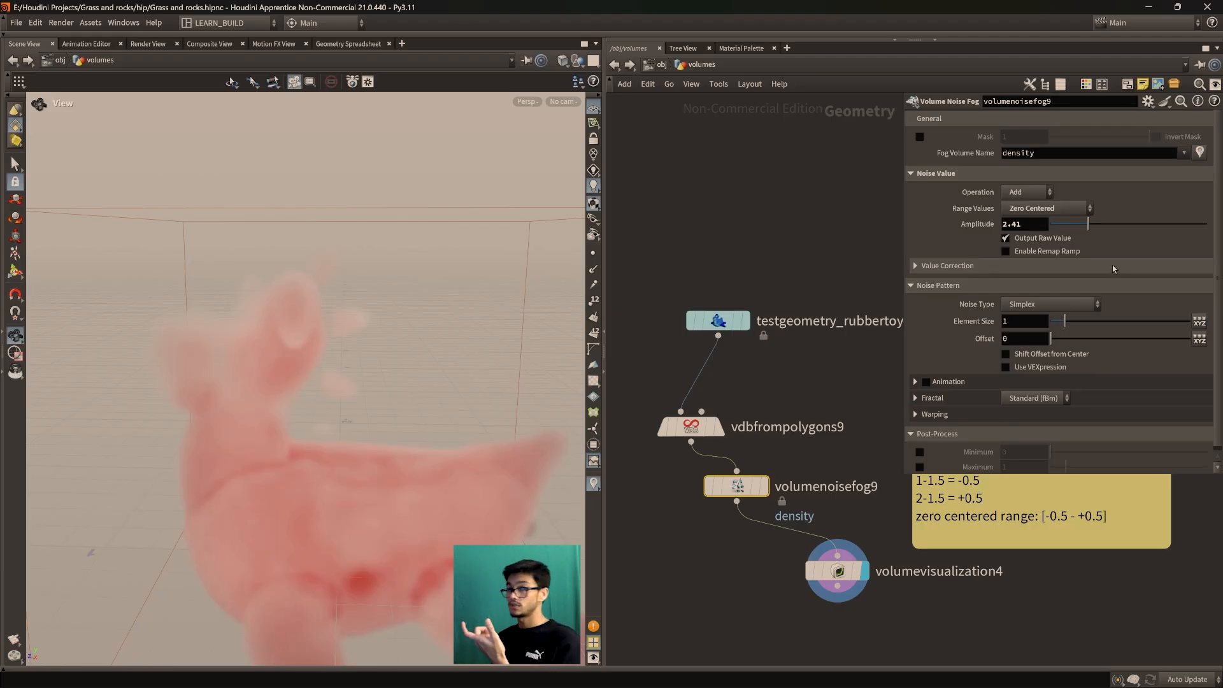
left_click_drag(549, 472, 344, 499)
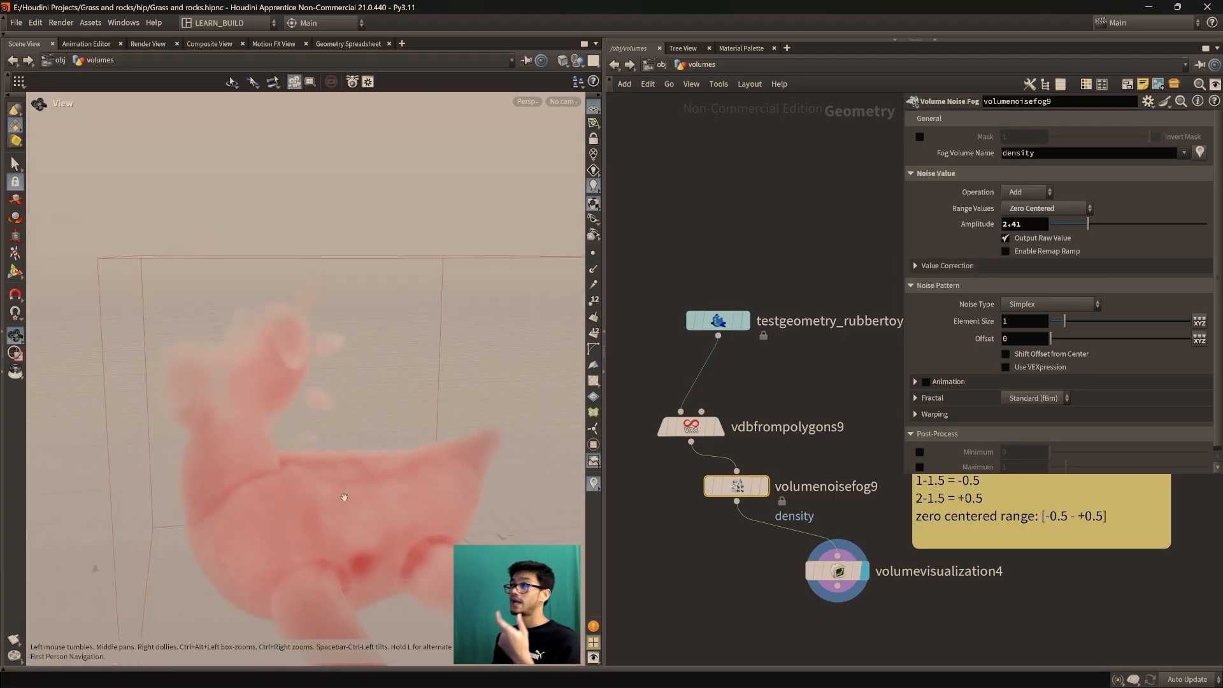
Switch the noise Operation to Multiply, inspect the thinned wisps, then set it back to Add
left_click(1041, 194)
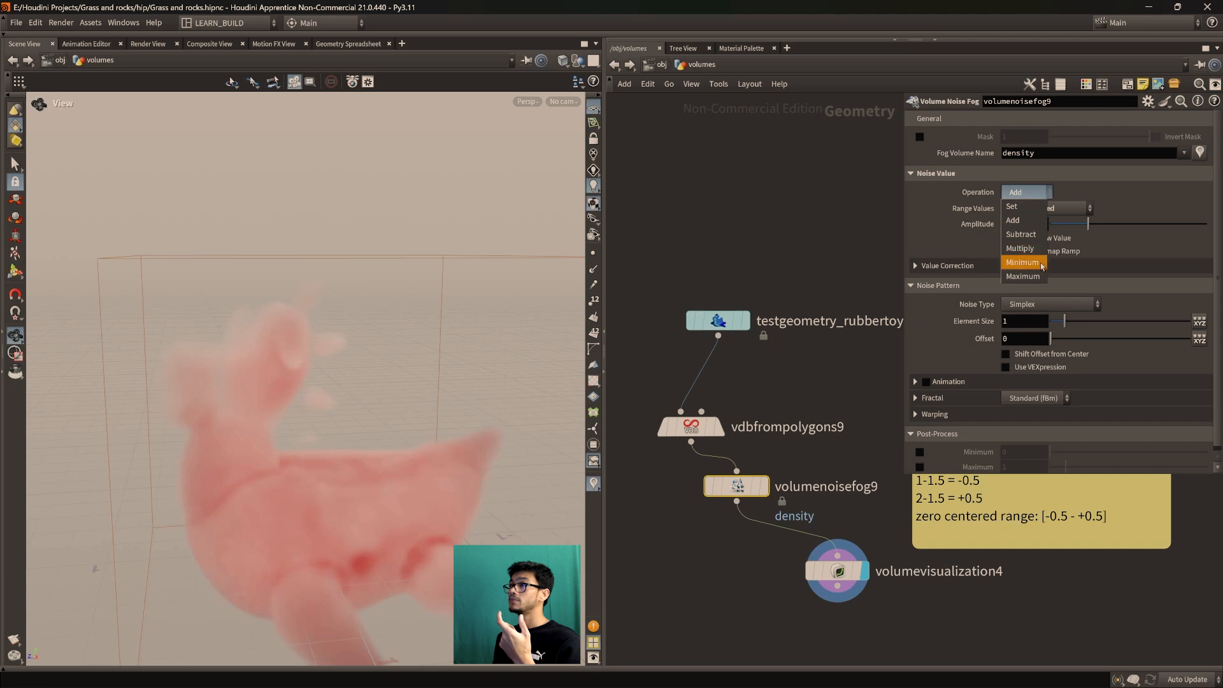
left_click(1035, 249)
left_click_drag(358, 375, 374, 414)
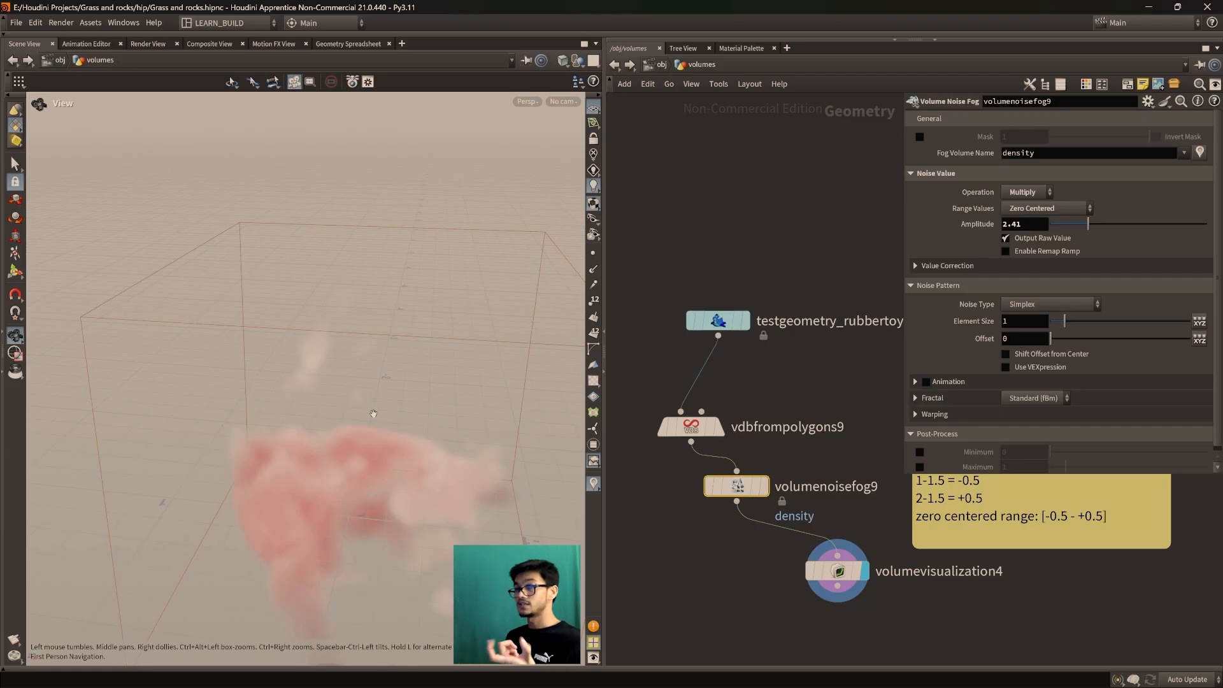
left_click_drag(352, 453, 382, 473)
left_click(1026, 191)
left_click(1026, 204)
Raise the noise Amplitude to 7.42 and shrink Element Size to about 0.5
left_click_drag(1101, 224, 1171, 242)
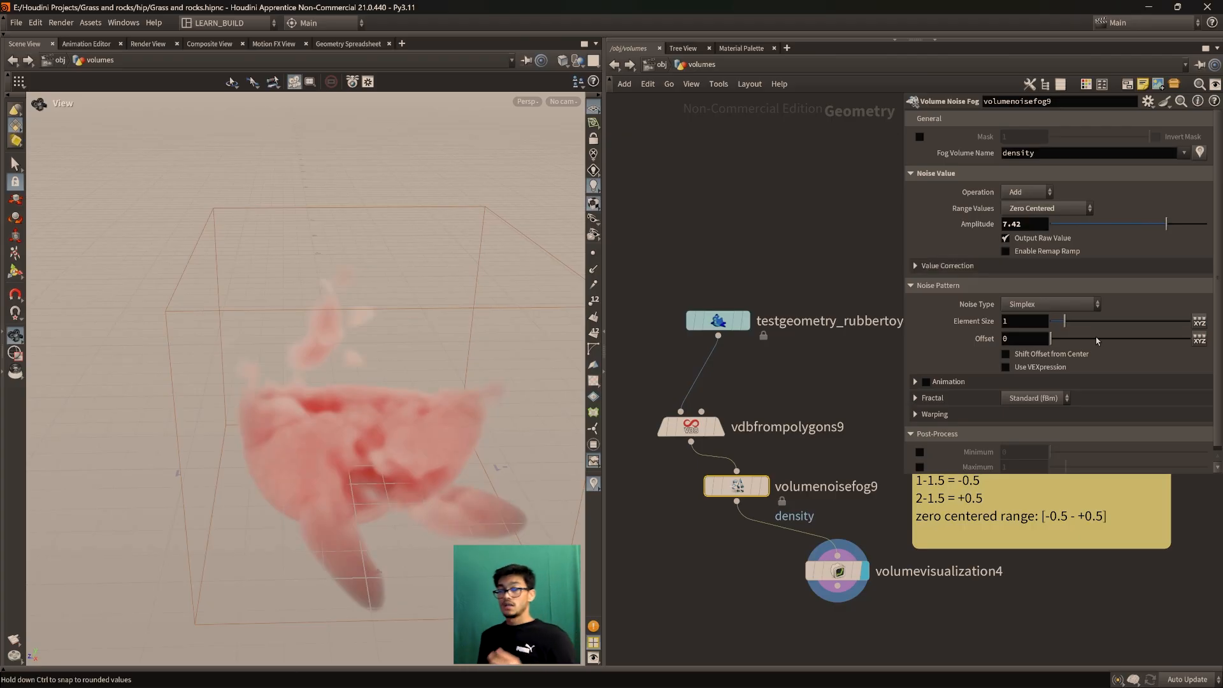
left_click_drag(355, 458, 383, 509)
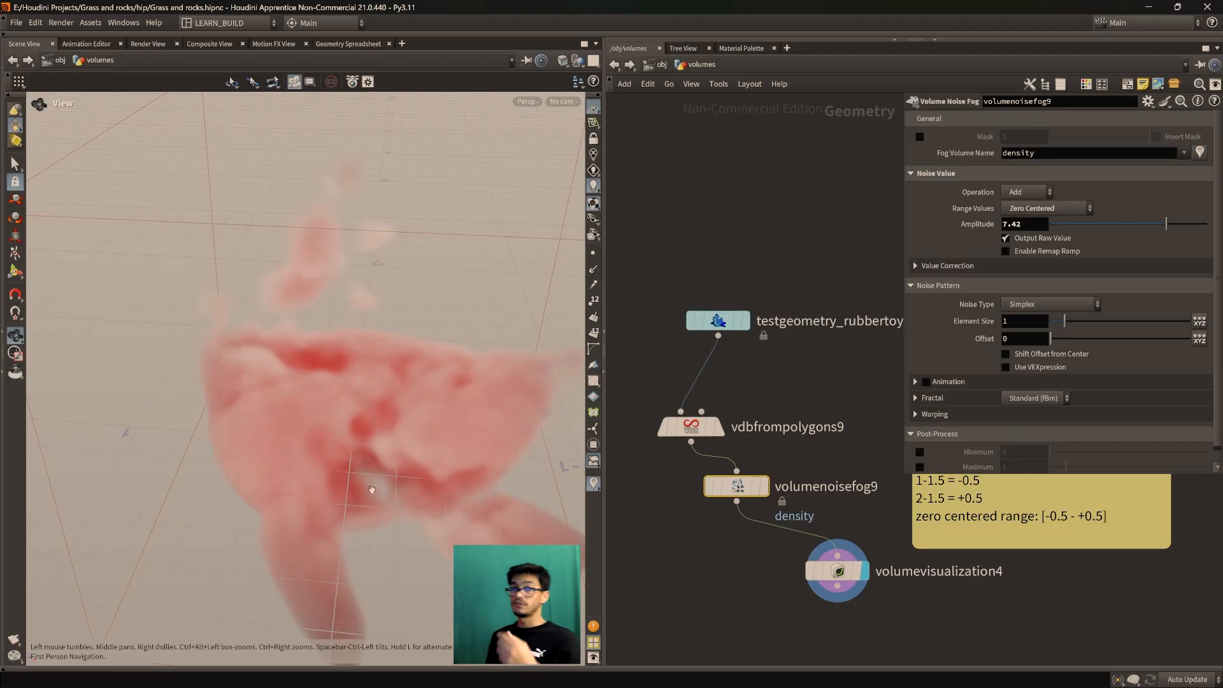
left_click_drag(1068, 324, 1060, 333)
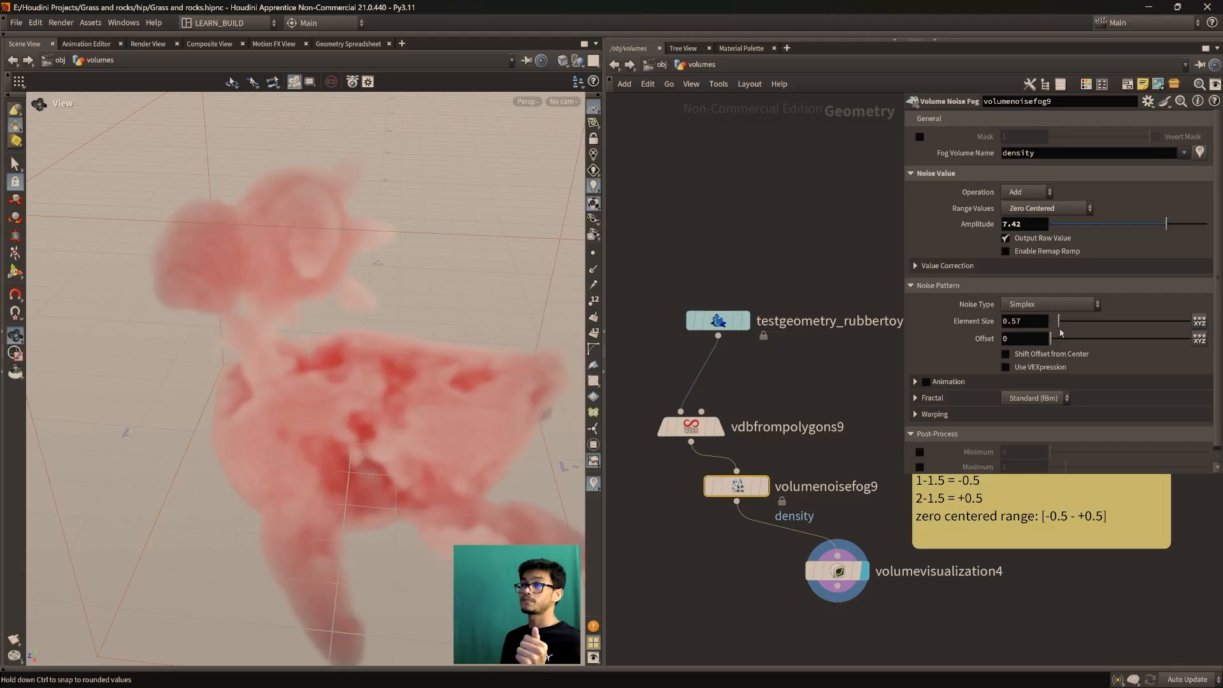
left_click_drag(313, 338, 384, 423)
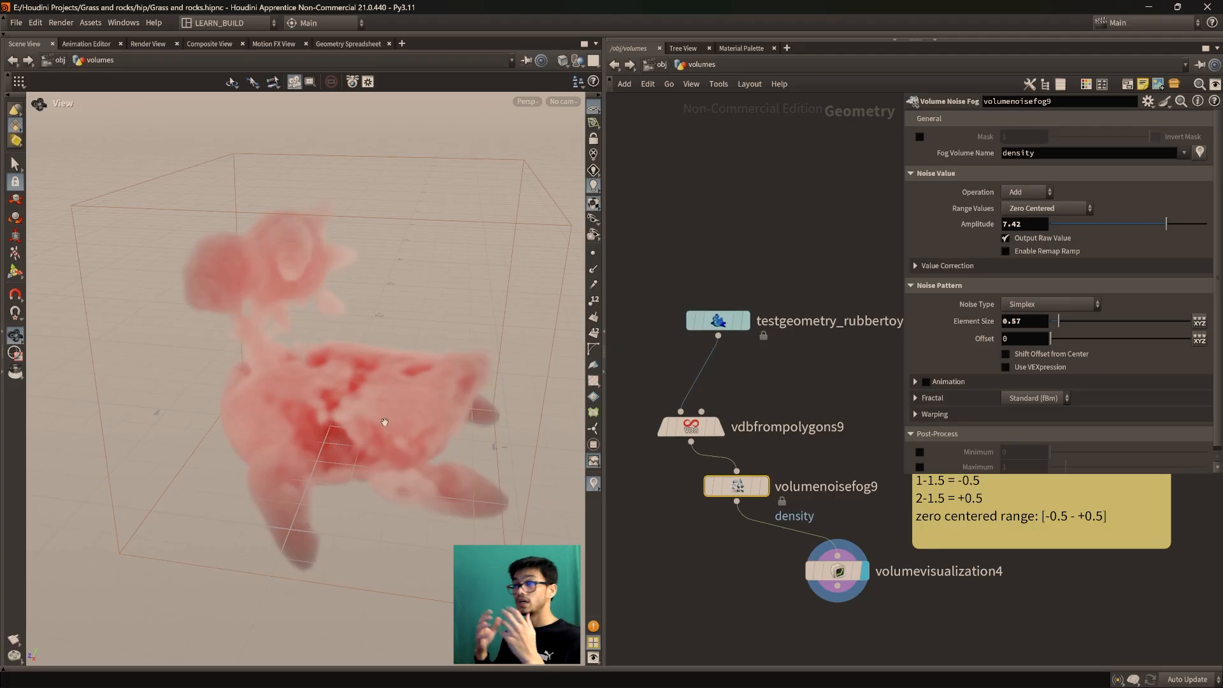
left_click_drag(344, 401, 385, 382)
Try a finer Element Size of 0.39, then settle it back at 0.5
left_click_drag(1059, 322, 1057, 328)
left_click_drag(395, 357, 344, 395)
mouse_move(1055, 322)
left_mouse_down()
mouse_move(1069, 326)
mouse_move(1059, 326)
left_mouse_up()
left_click_drag(414, 350, 363, 388)
Set the noise Offset to 3 after trying about 4.8
left_click_drag(691, 425, 689, 419)
left_click_drag(1051, 339, 1068, 342)
left_click_drag(1069, 341, 1061, 344)
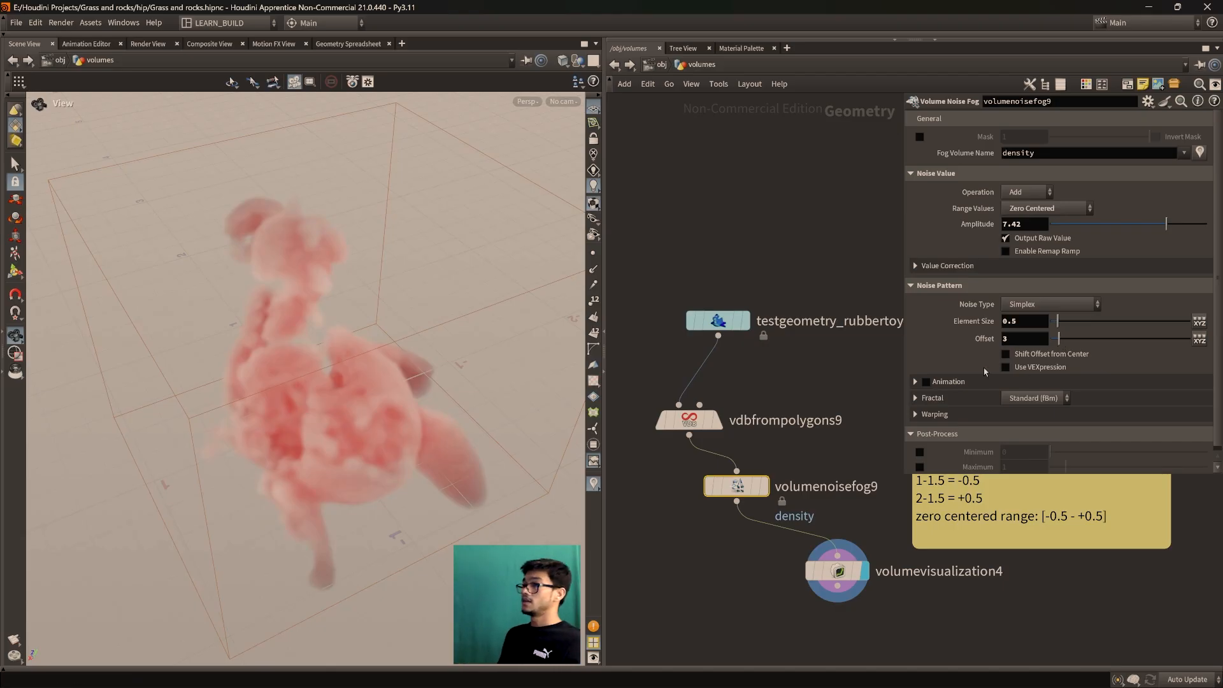
Preview noise Animation with Pulse Duration 0.61 on the playbar, then turn Animation off
left_click(930, 381)
left_click_drag(1068, 400, 1060, 400)
left_click(4, 671)
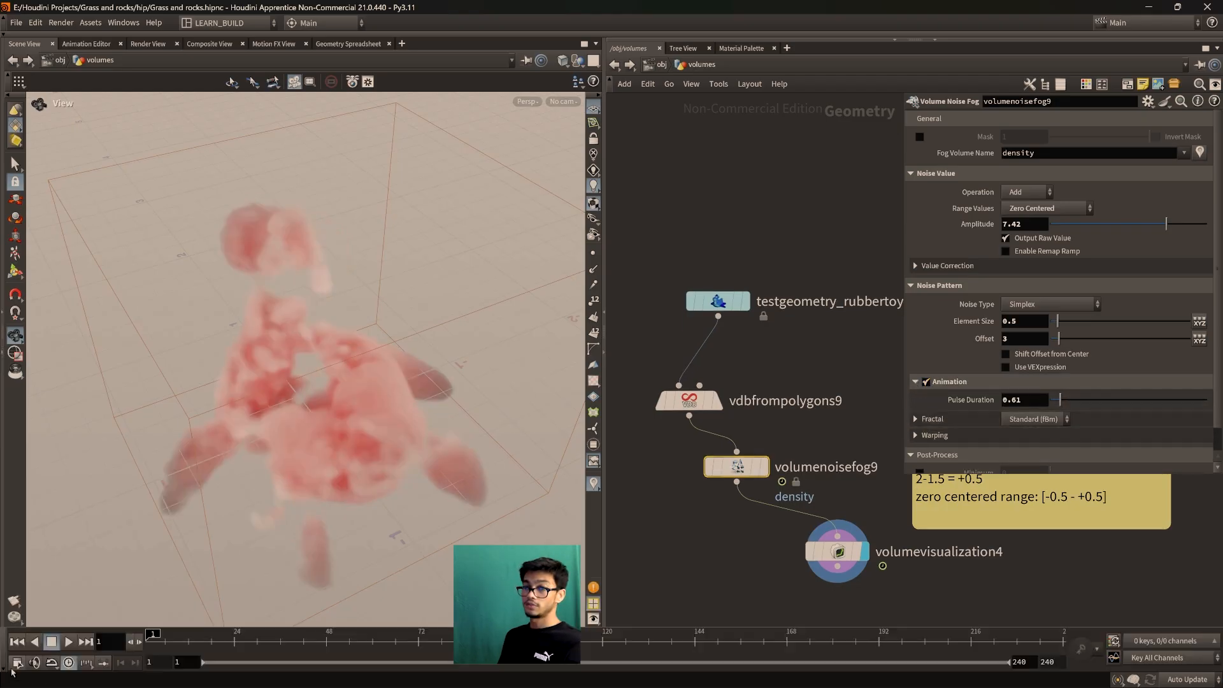
left_click(69, 642)
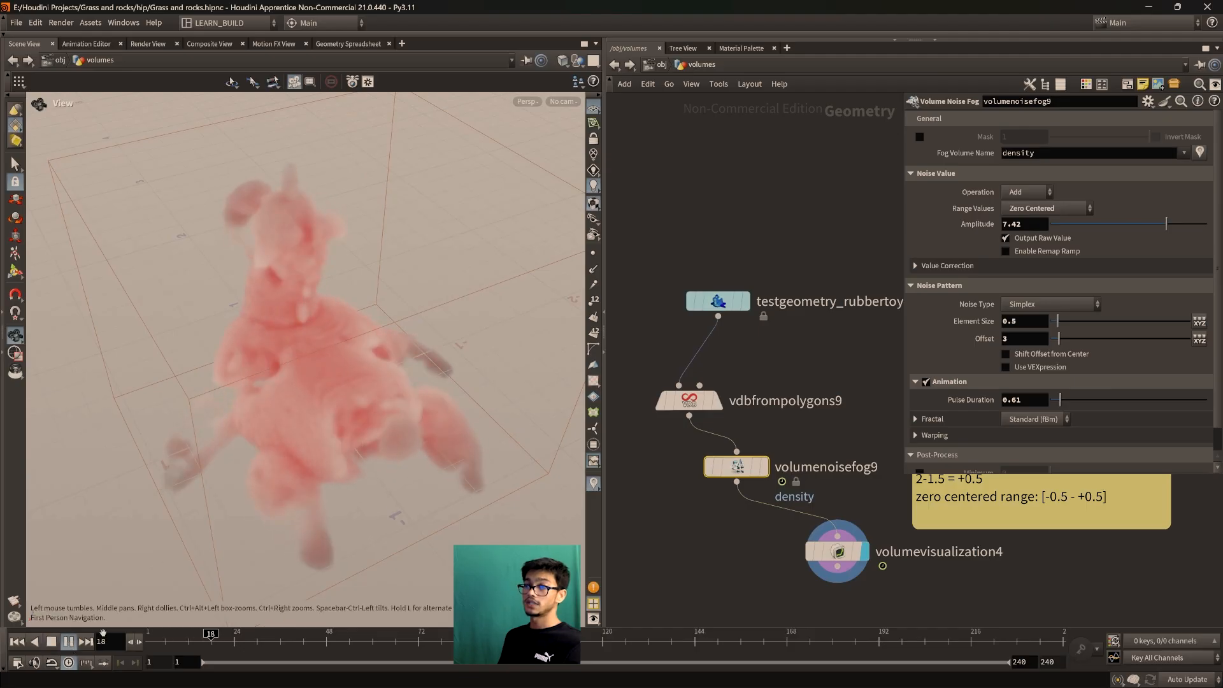
left_click(53, 643)
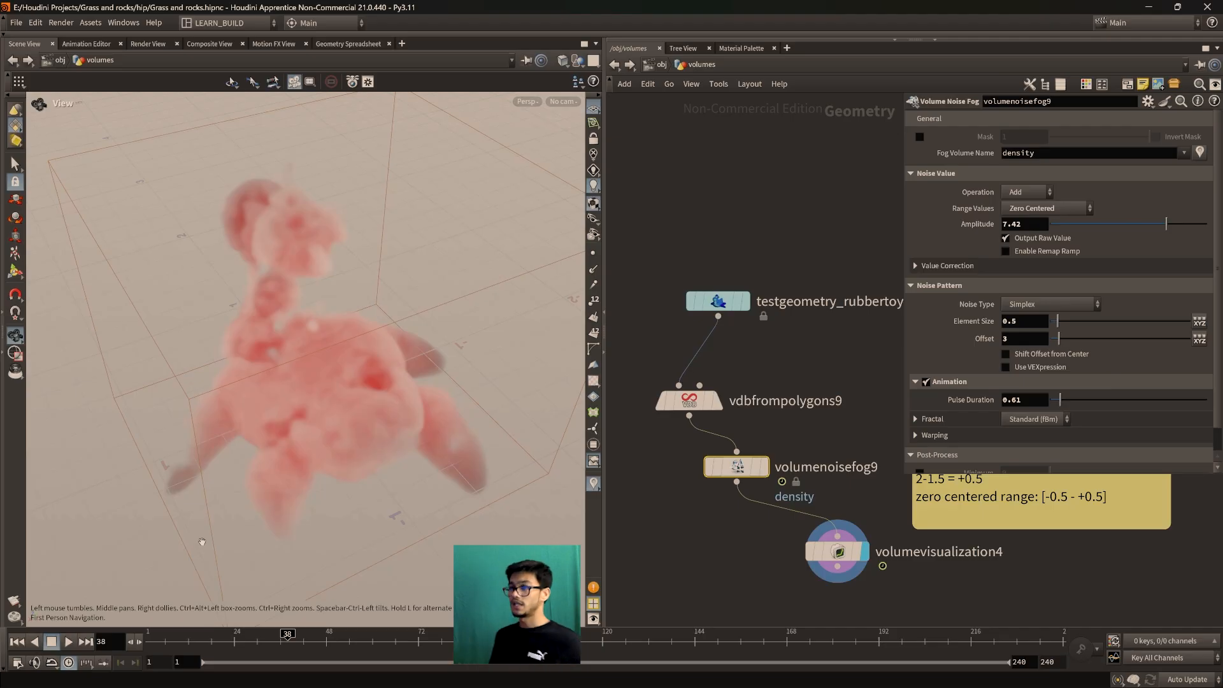
left_click(948, 383)
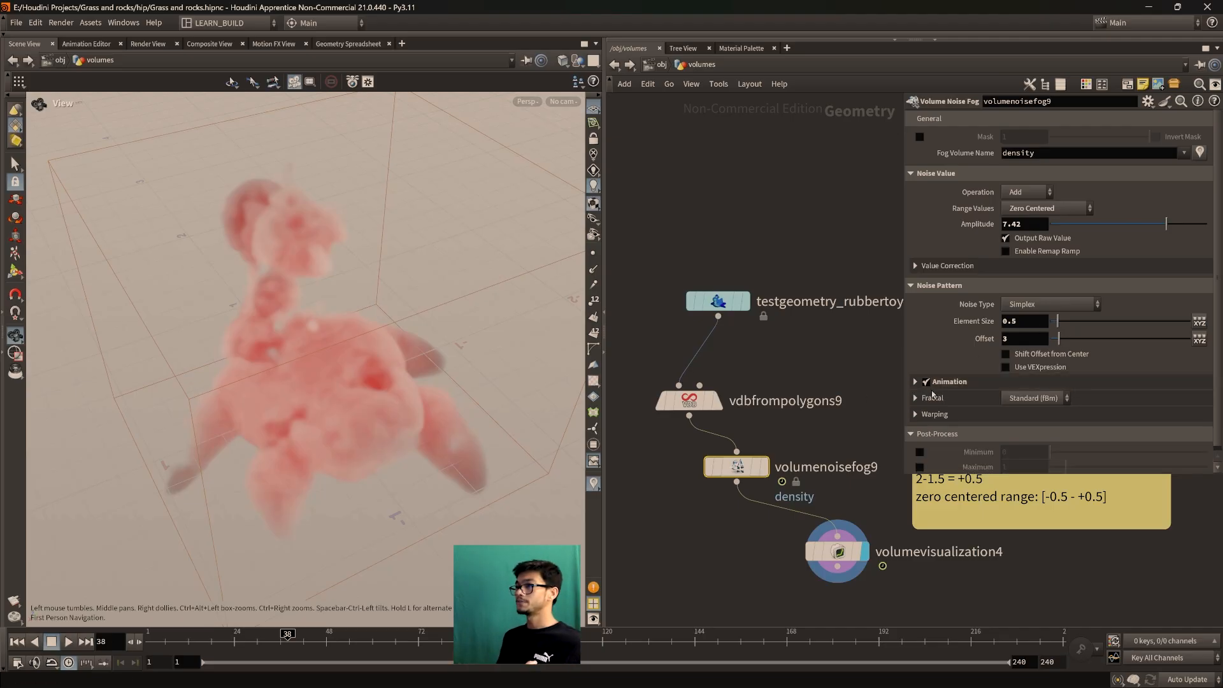
left_click(926, 382)
left_click(3, 662)
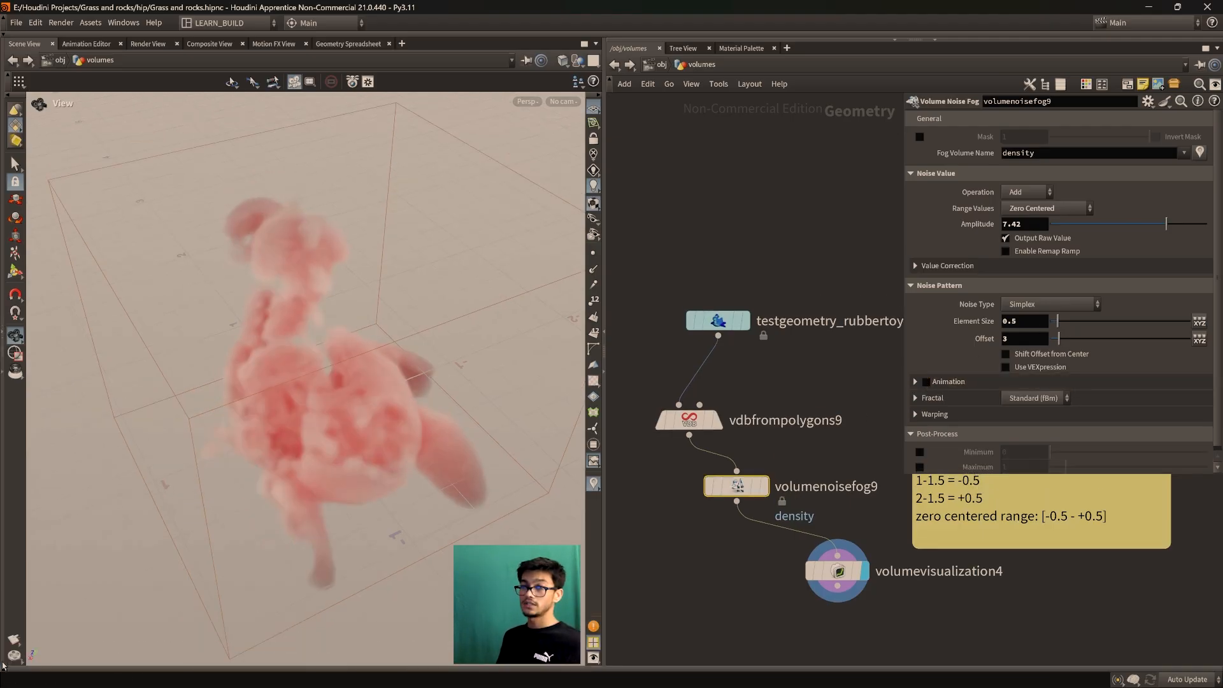
Set noise Element Size to 0.62 and Offset to 4.1, tucking volumenoisefog9 below vdbfrompolygons9
mouse_move(382, 389)
left_mouse_down()
mouse_move(299, 357)
mouse_move(333, 377)
mouse_move(318, 389)
mouse_move(347, 416)
mouse_move(372, 401)
left_mouse_up()
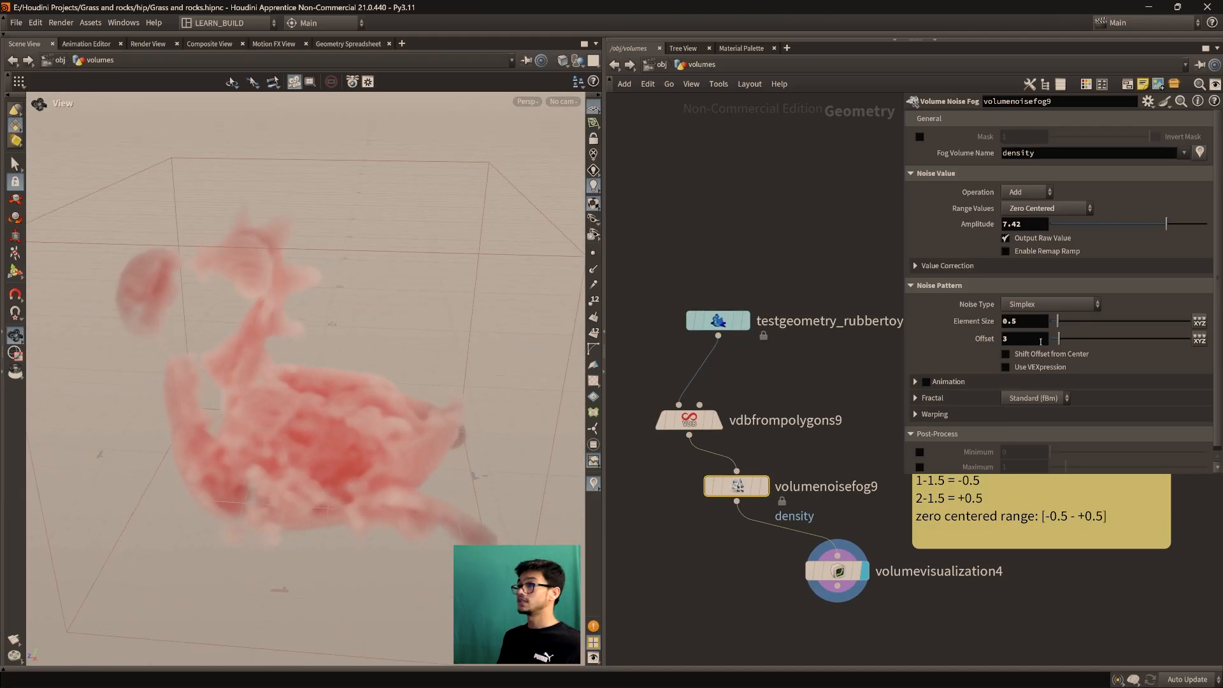
left_click_drag(1057, 321, 1060, 325)
left_click_drag(197, 325, 254, 379)
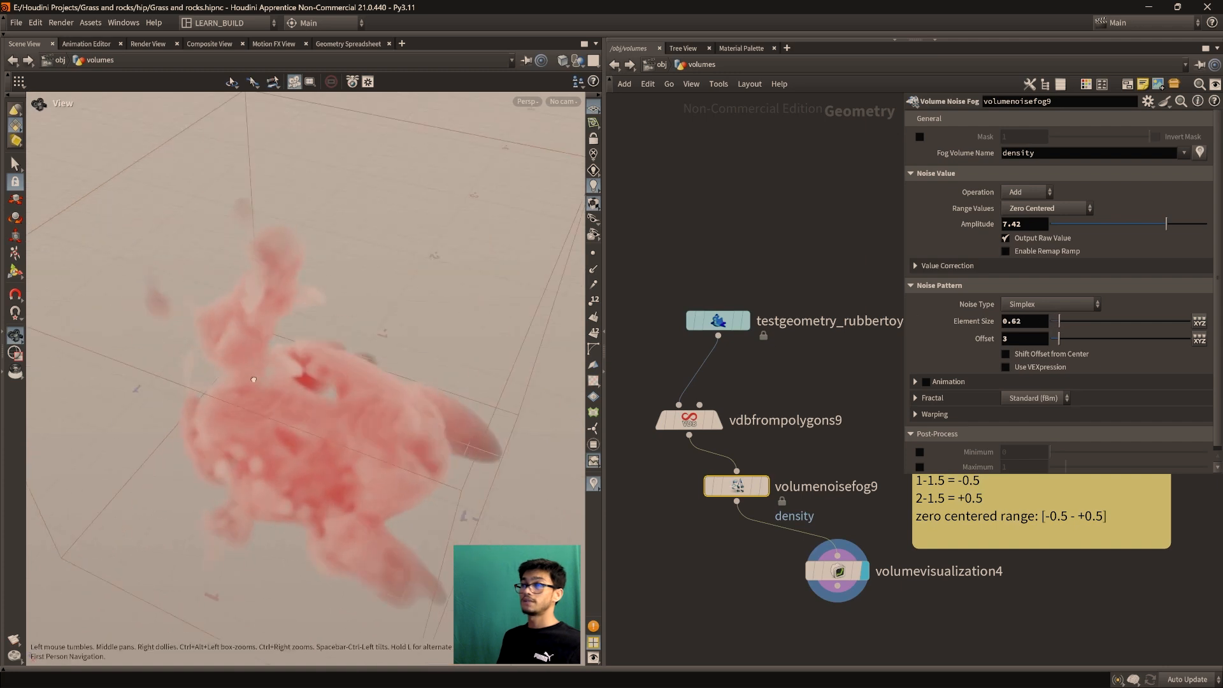
left_click_drag(1059, 338, 1062, 344)
left_click_drag(470, 400, 433, 385)
left_click_drag(1061, 339, 1063, 340)
left_click_drag(472, 375, 383, 446)
left_click_drag(697, 422, 696, 404)
mouse_move(734, 488)
left_mouse_down()
mouse_move(704, 436)
mouse_move(744, 492)
left_mouse_up()
Add a second Volume Noise Fog node, volumenoisefog10, below volumenoisefog9
type("volumeno")
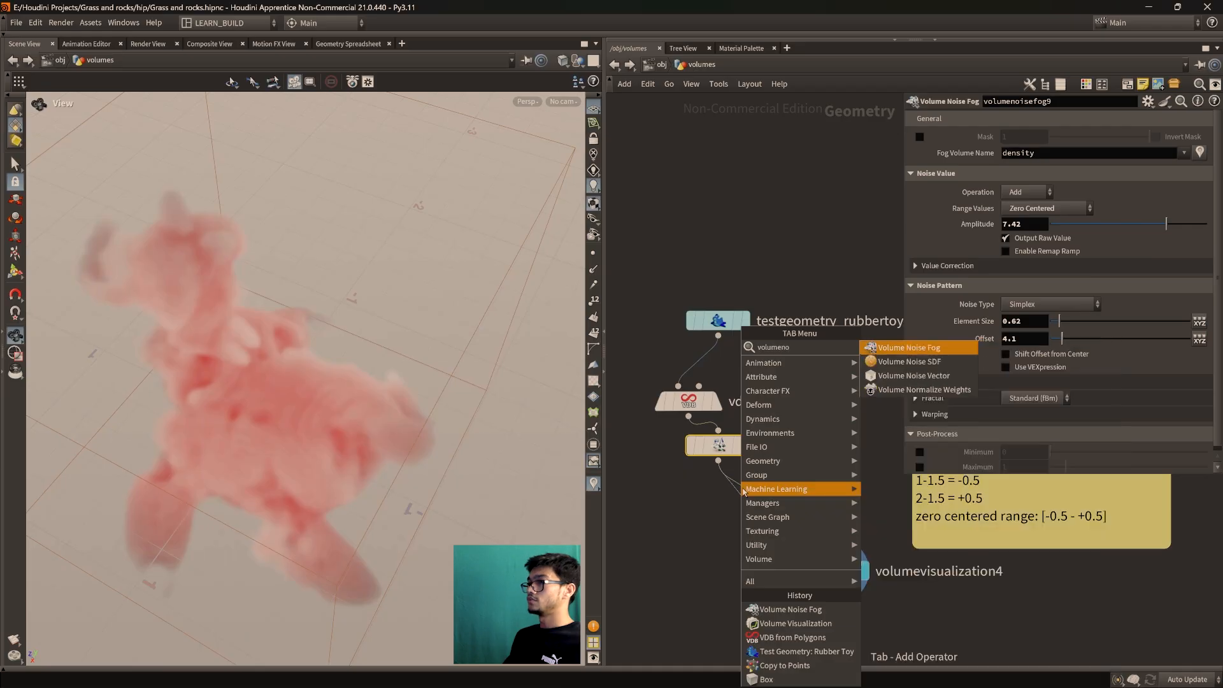
key("Return")
left_click(746, 510)
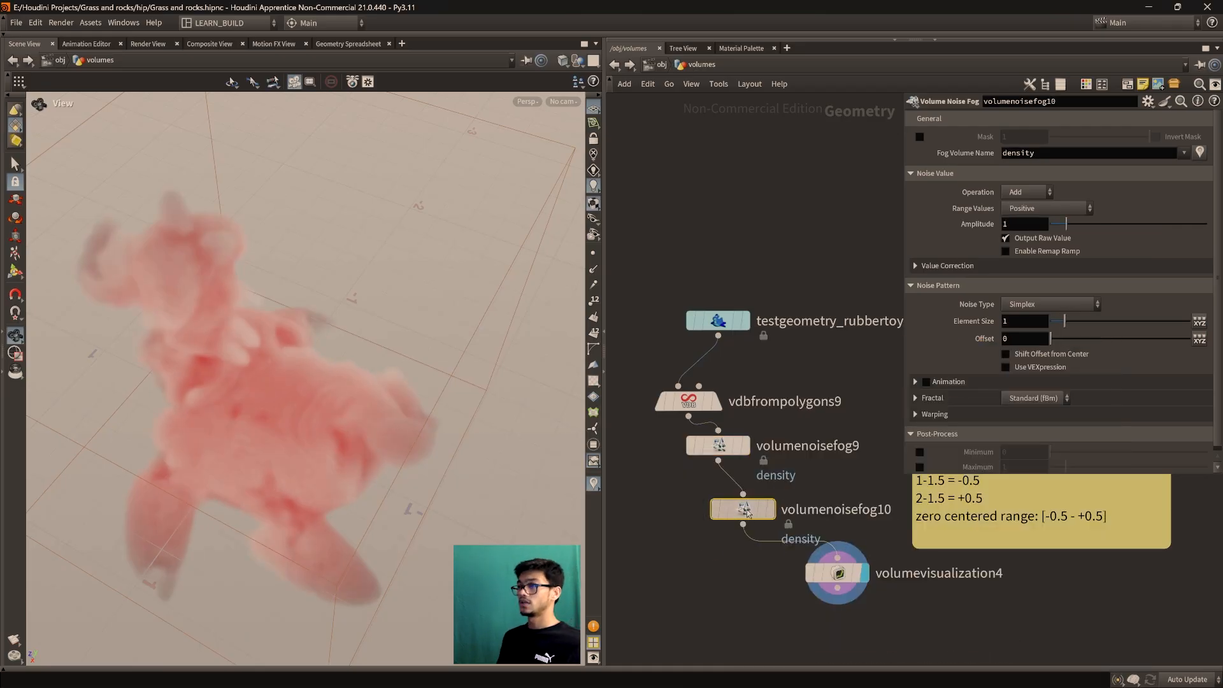
left_click_drag(748, 514, 757, 515)
left_click_drag(427, 510, 379, 442)
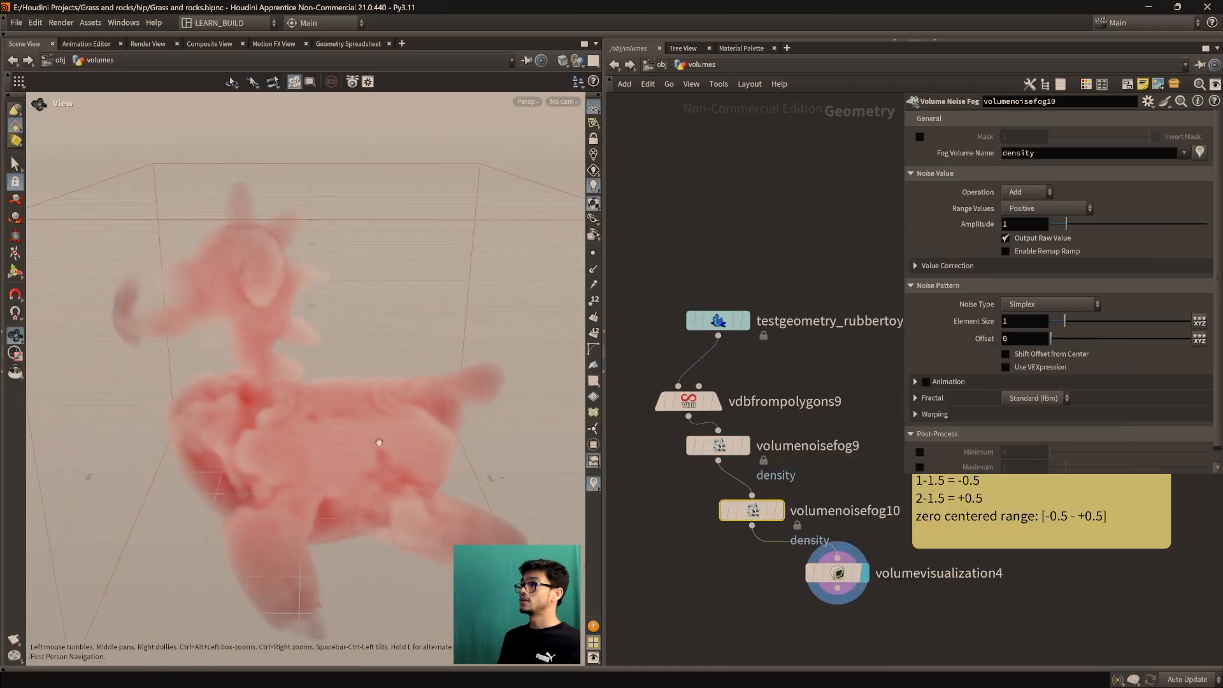
Set volumenoisefog10's Range Values to Zero Centered and realign the two noise nodes
left_click(1047, 208)
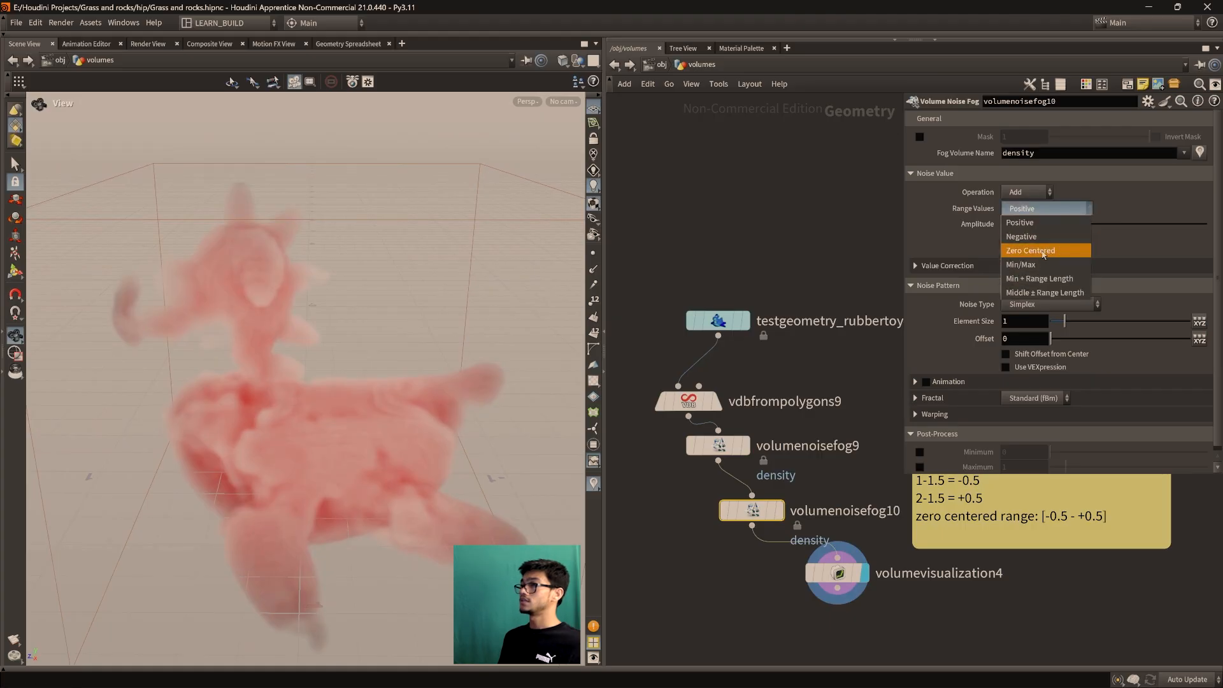
left_click(1043, 250)
left_click_drag(746, 446, 745, 455)
left_click_drag(752, 510, 744, 511)
left_click_drag(720, 454, 720, 467)
left_click_drag(389, 446, 363, 422)
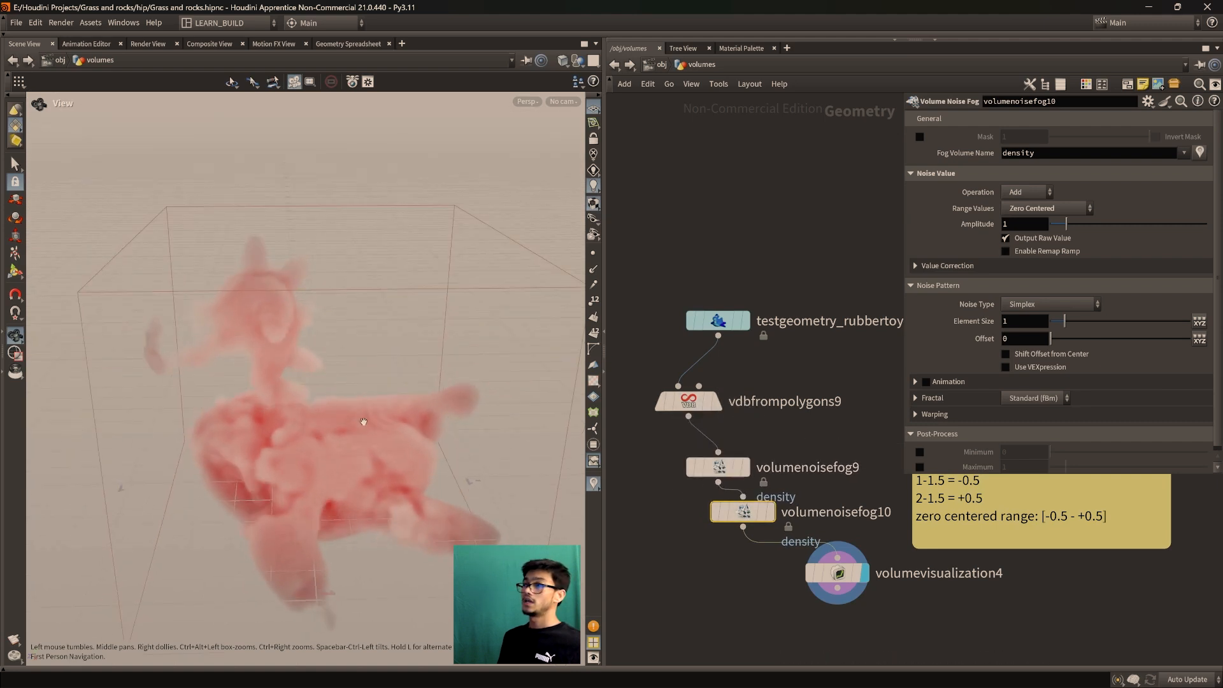
Give the second noise Element Size 0.14, Offset 7.4 and Amplitude 4.46
mouse_move(1064, 322)
left_mouse_down()
mouse_move(1055, 329)
mouse_move(1072, 342)
left_mouse_up()
left_click_drag(1066, 225, 1122, 228)
left_click_drag(383, 261, 407, 470)
middle_click_drag(723, 573, 695, 496)
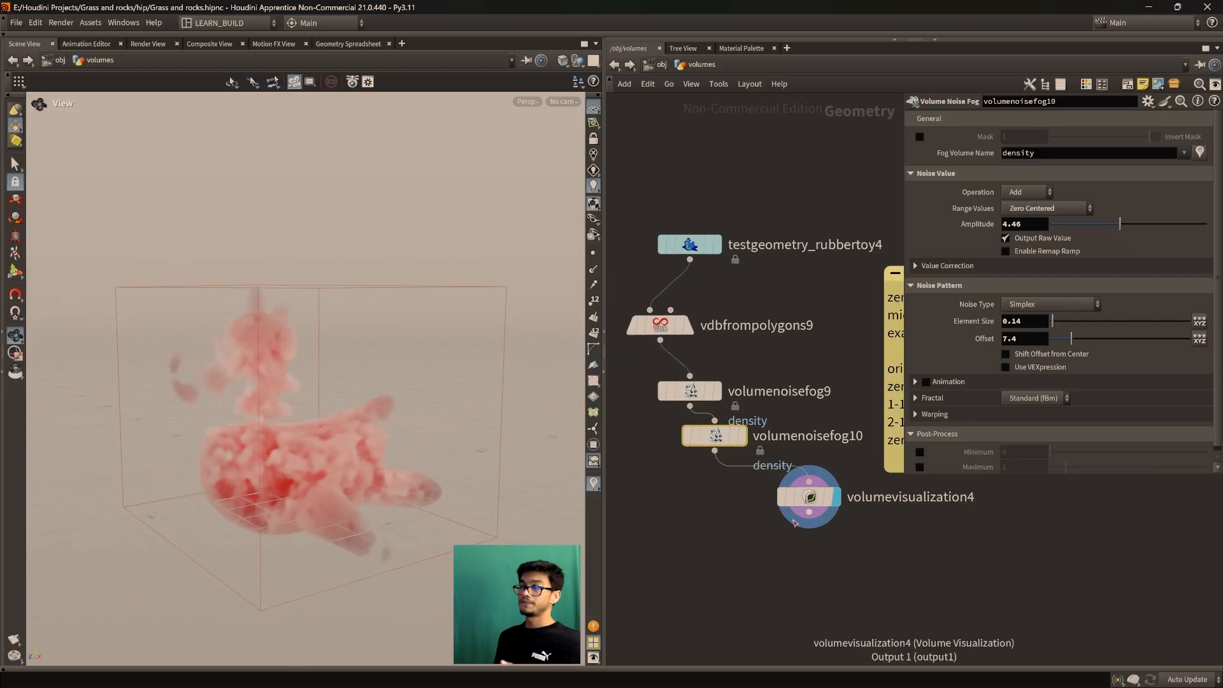